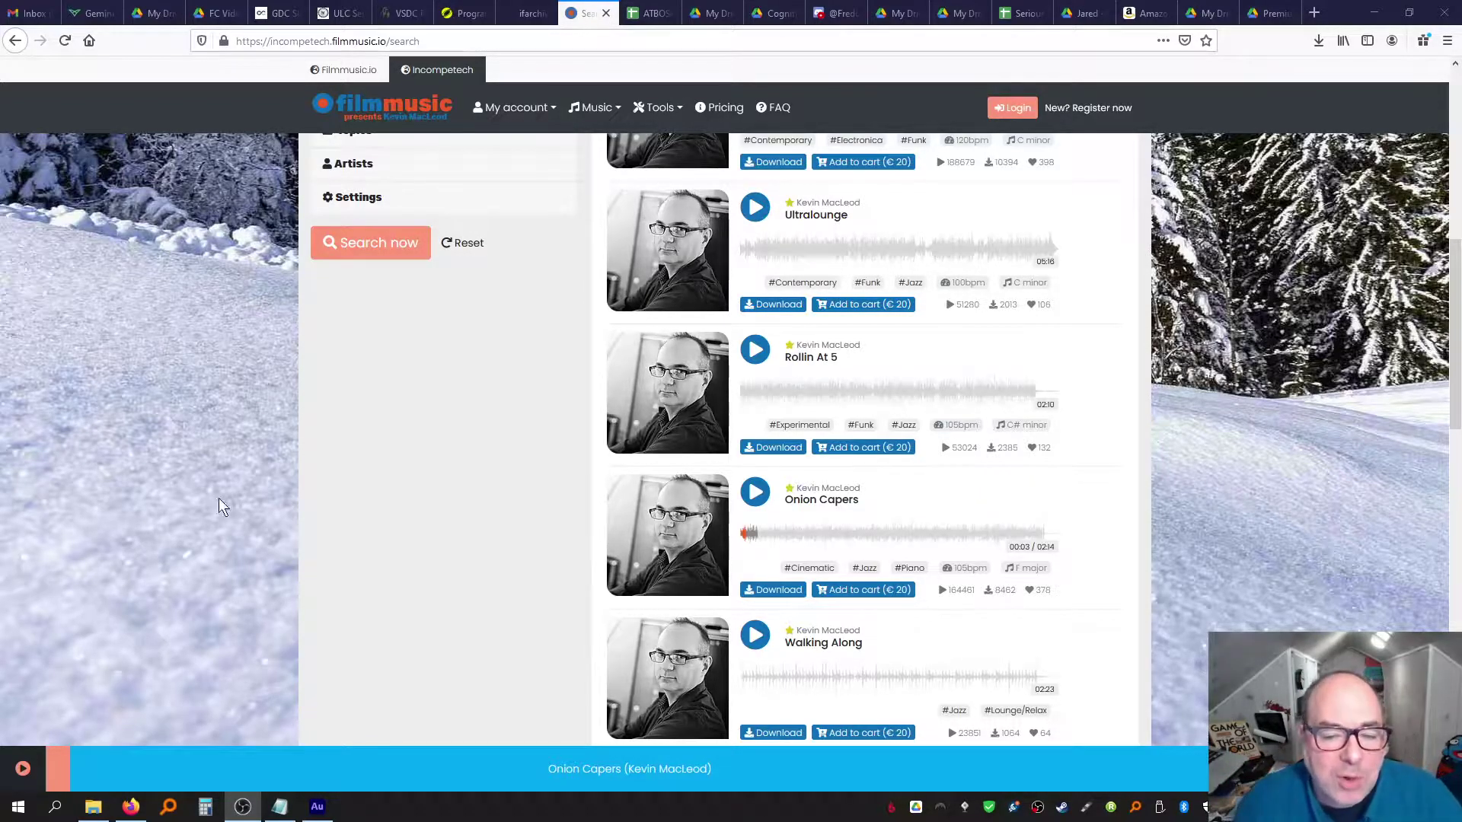
Preview Rollin At 5 and request its download under the free license, accepting the Filmmusic.io Standard License terms
left_click(747, 360)
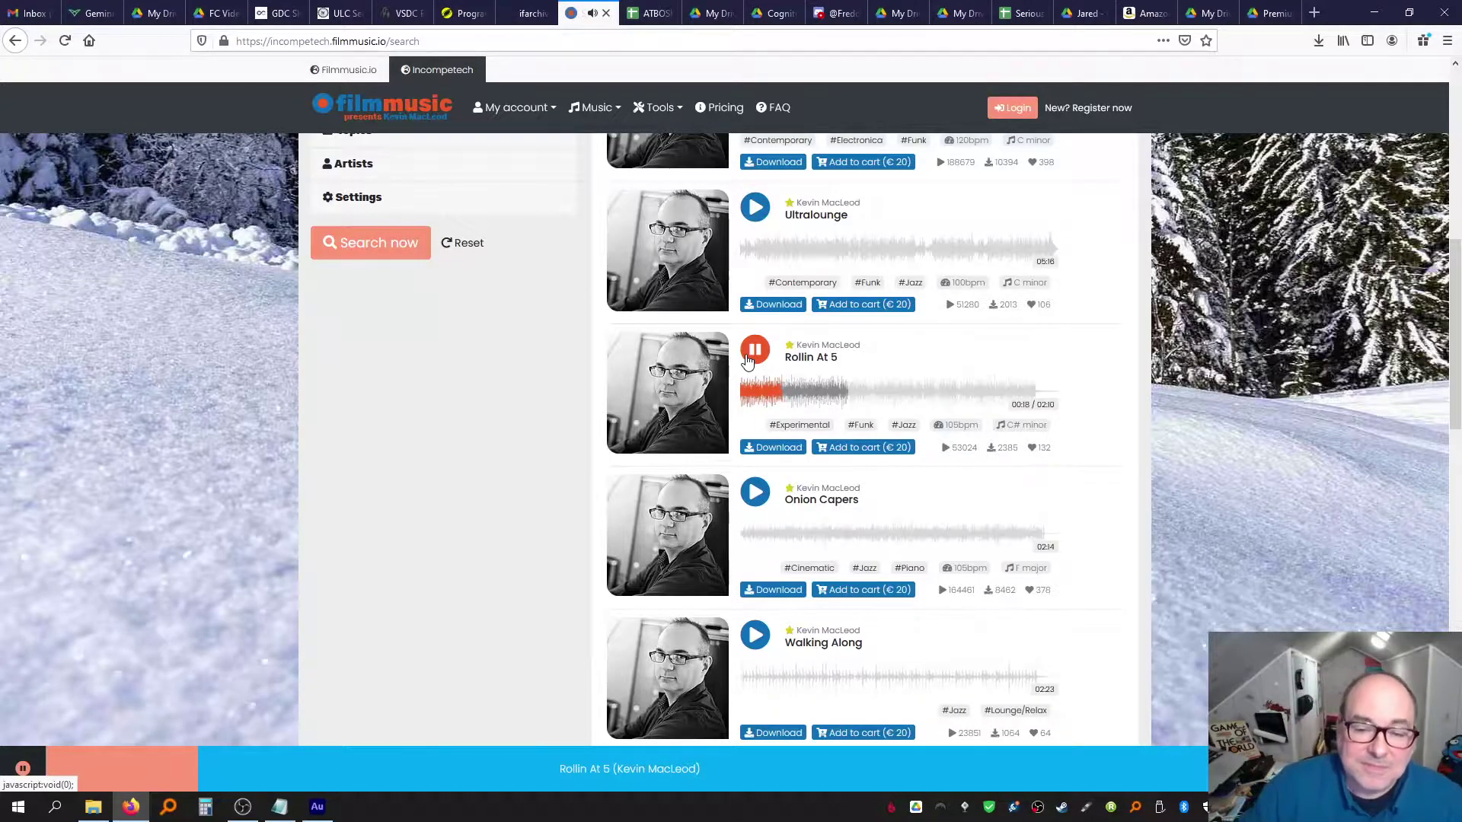
left_click(748, 358)
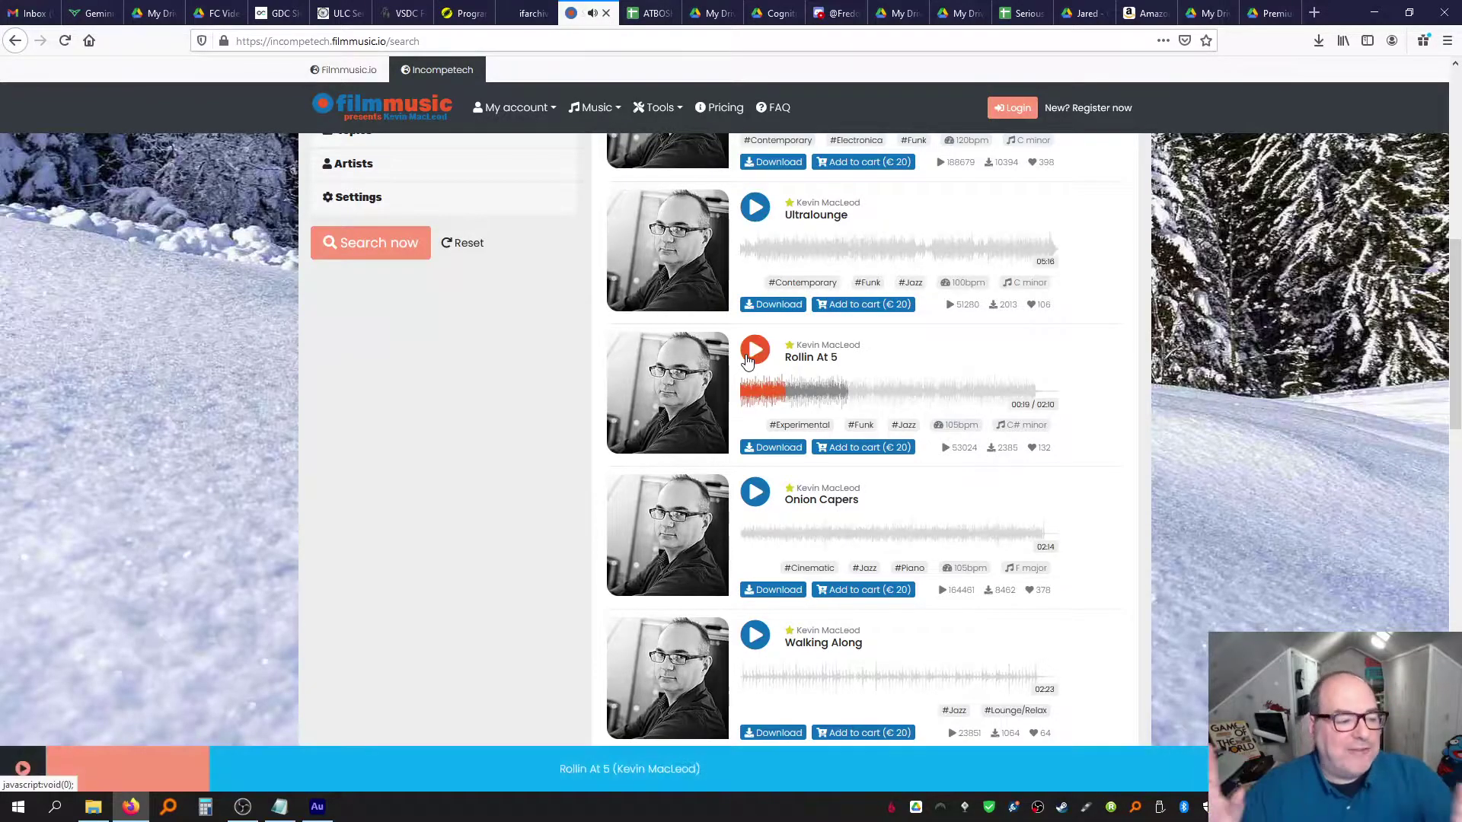
left_click(775, 447)
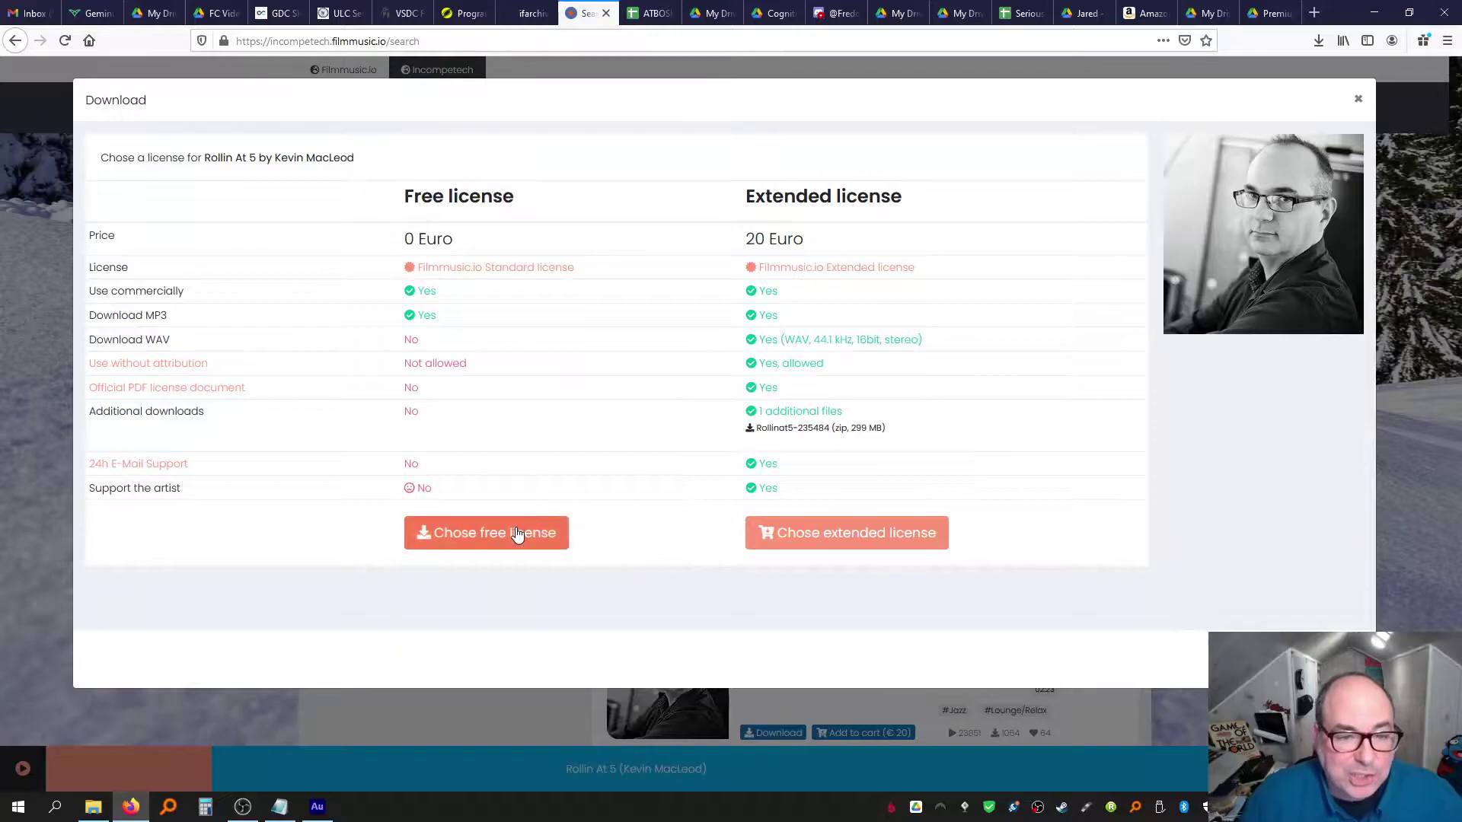
left_click(514, 528)
scroll(457, 373, "down", 10)
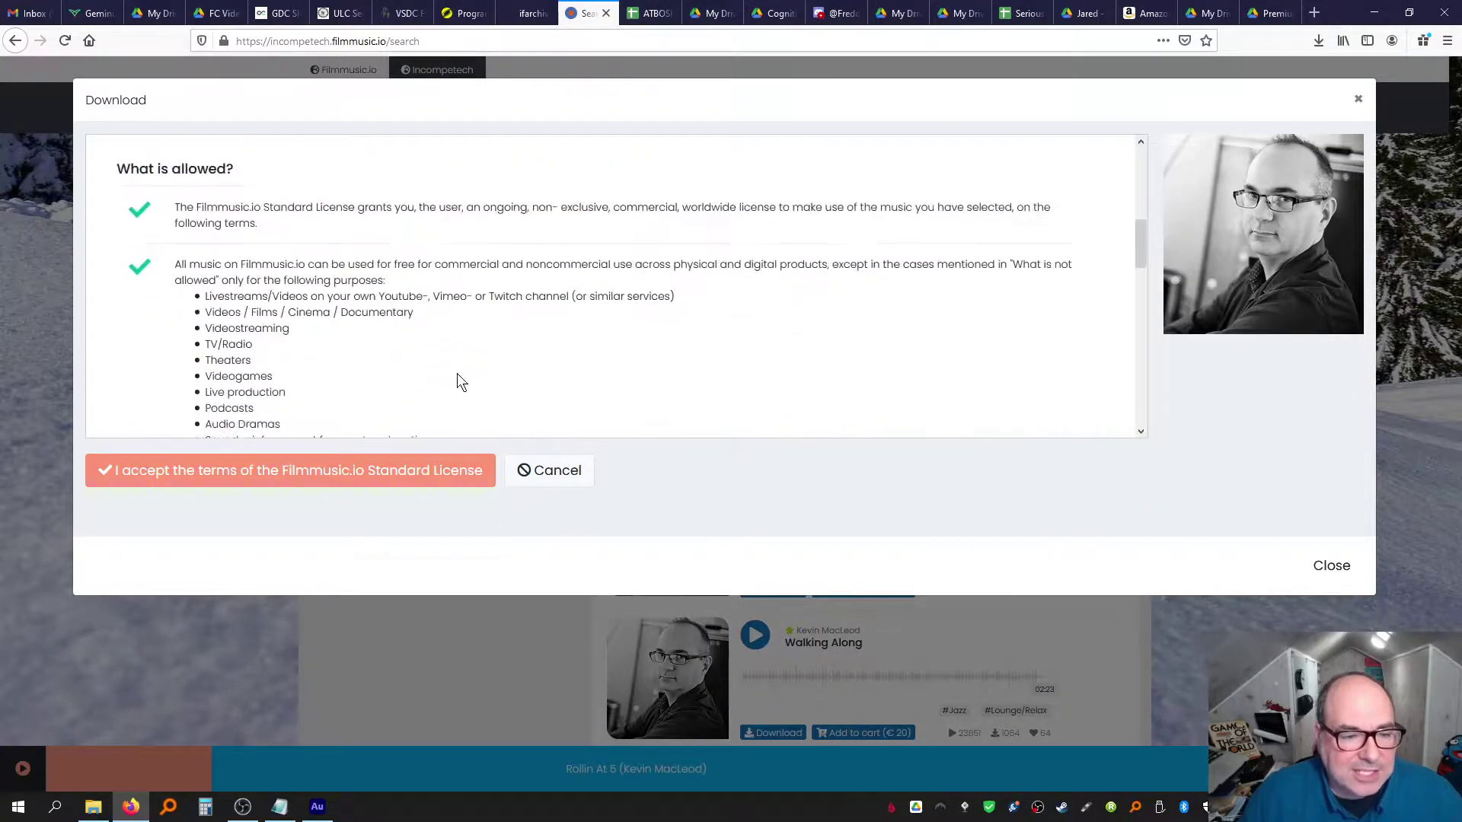
scroll(457, 373, "down", 5)
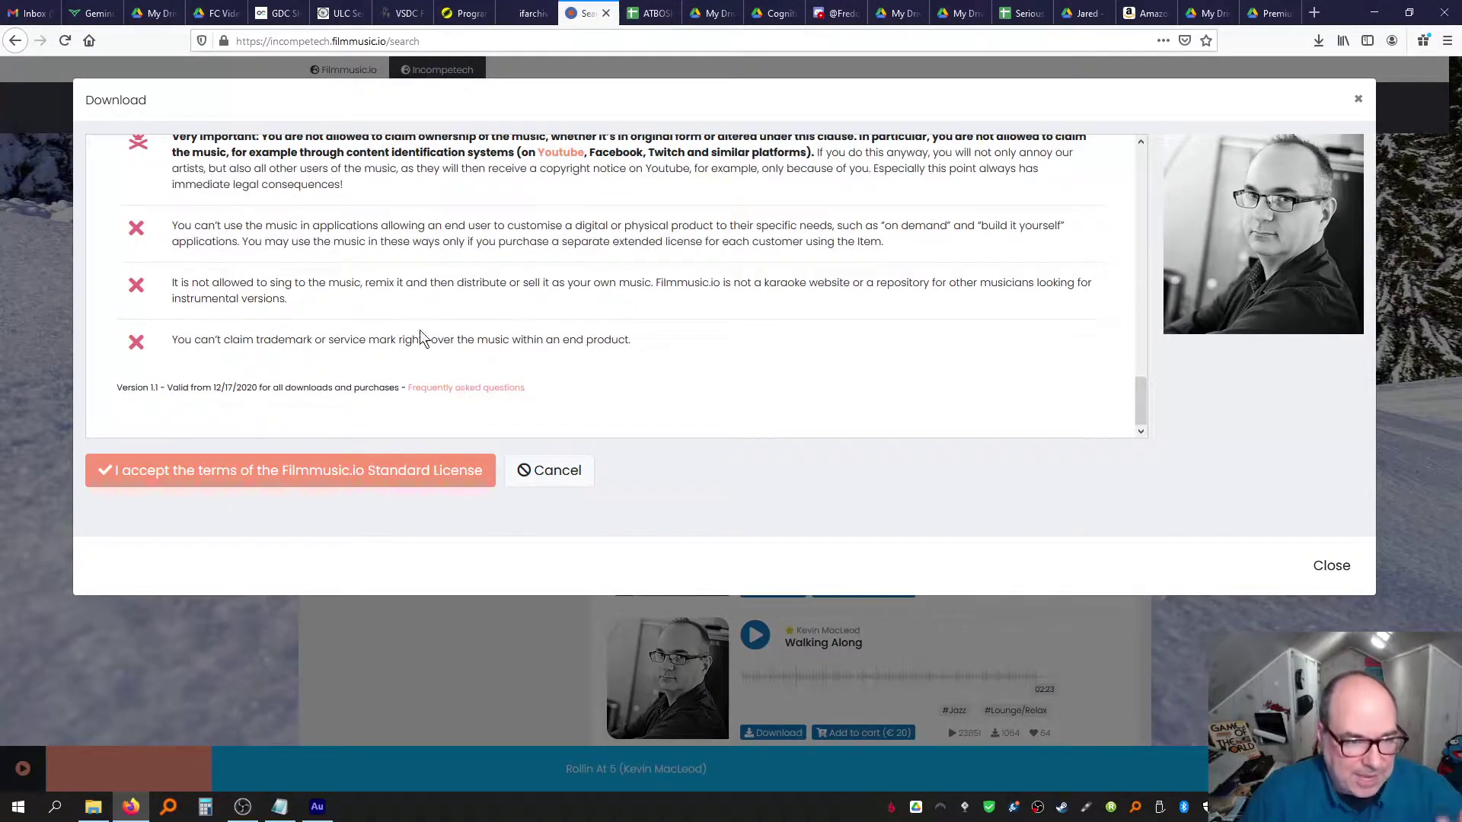
left_click(433, 471)
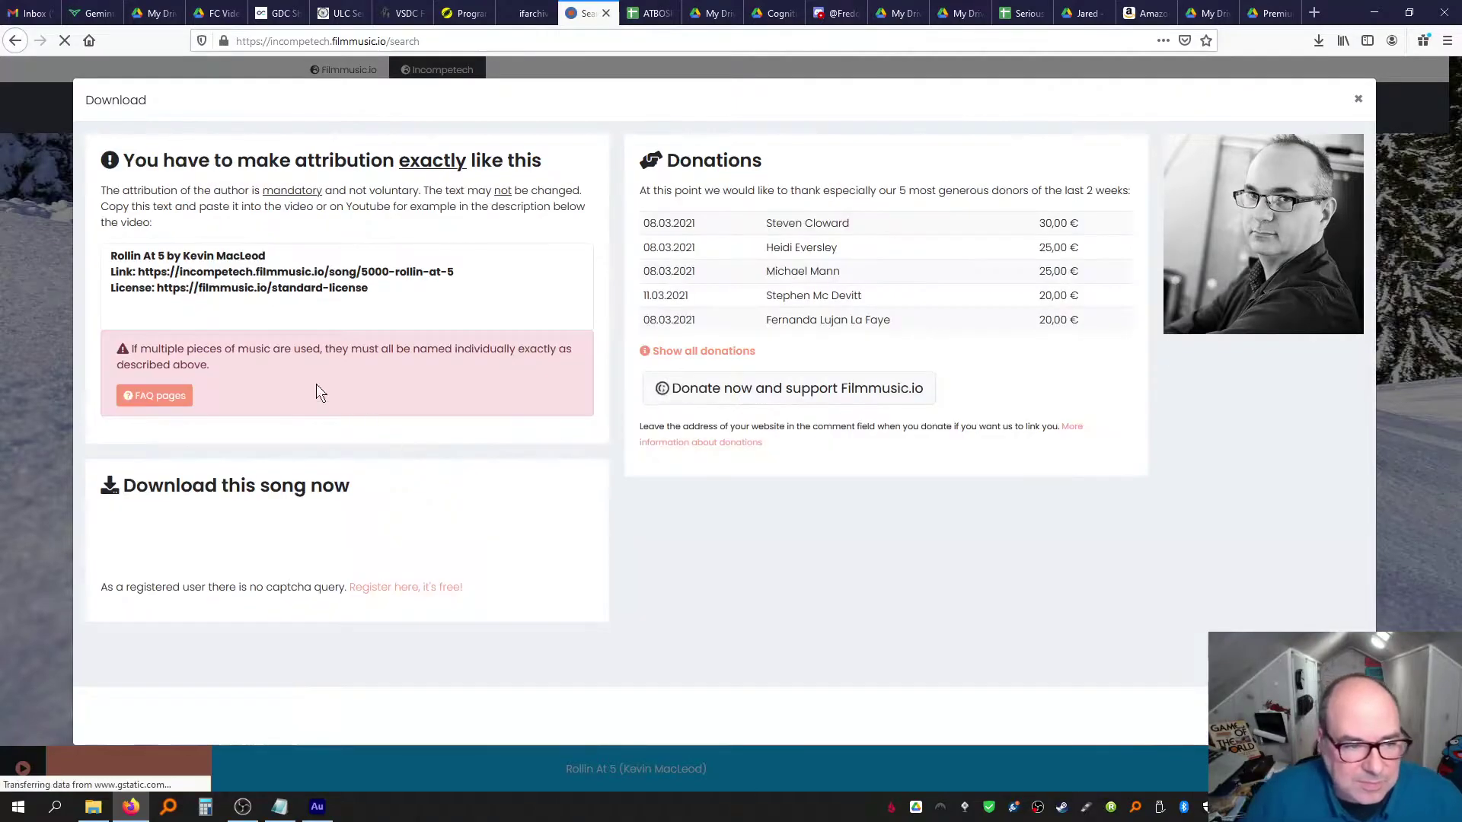
Copy the required attribution text for Rollin At 5 and save the song's MP3 after passing the robot check
left_click_drag(369, 289, 103, 257)
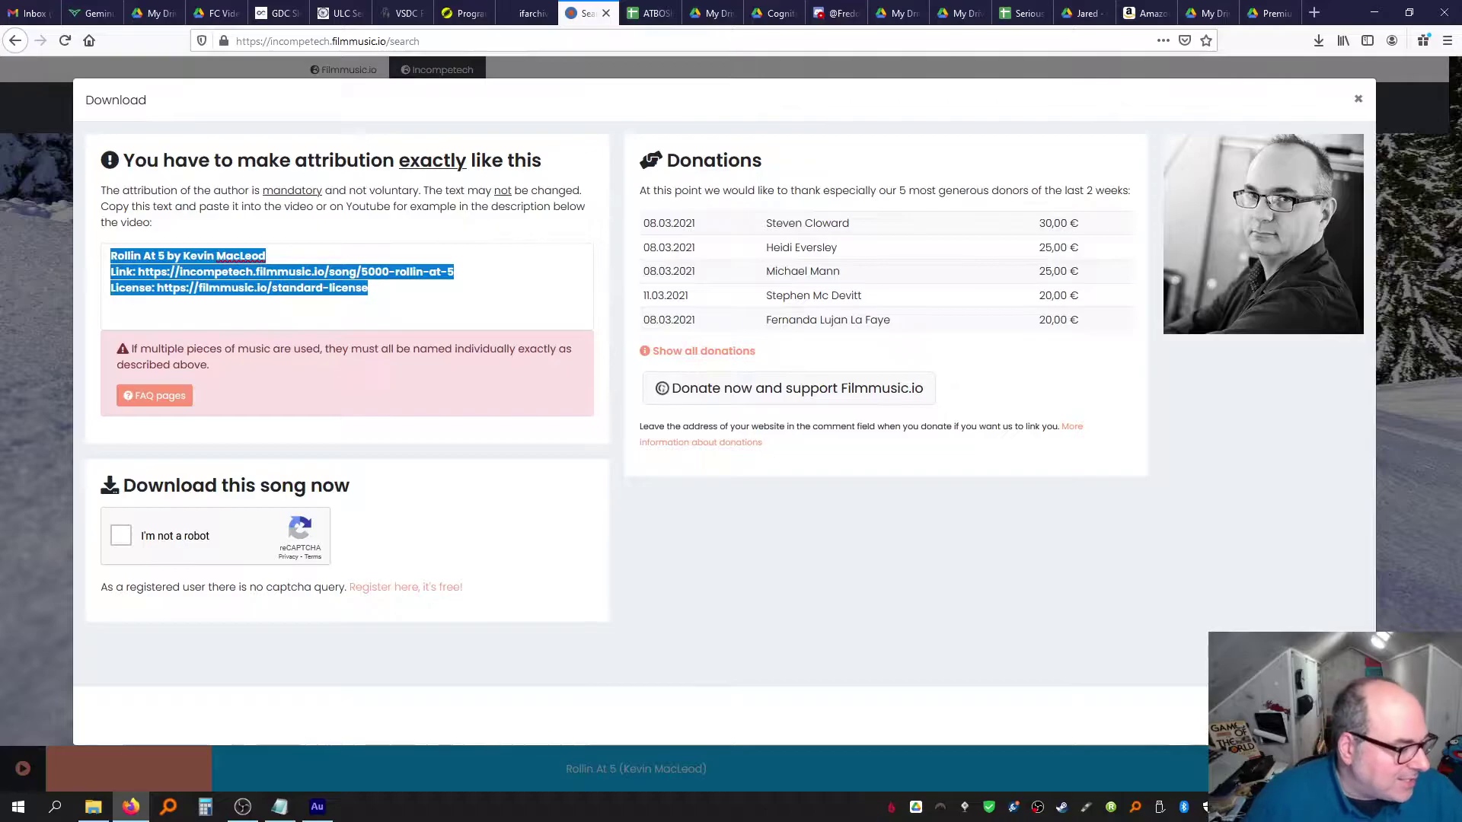
key("alt+Tab")
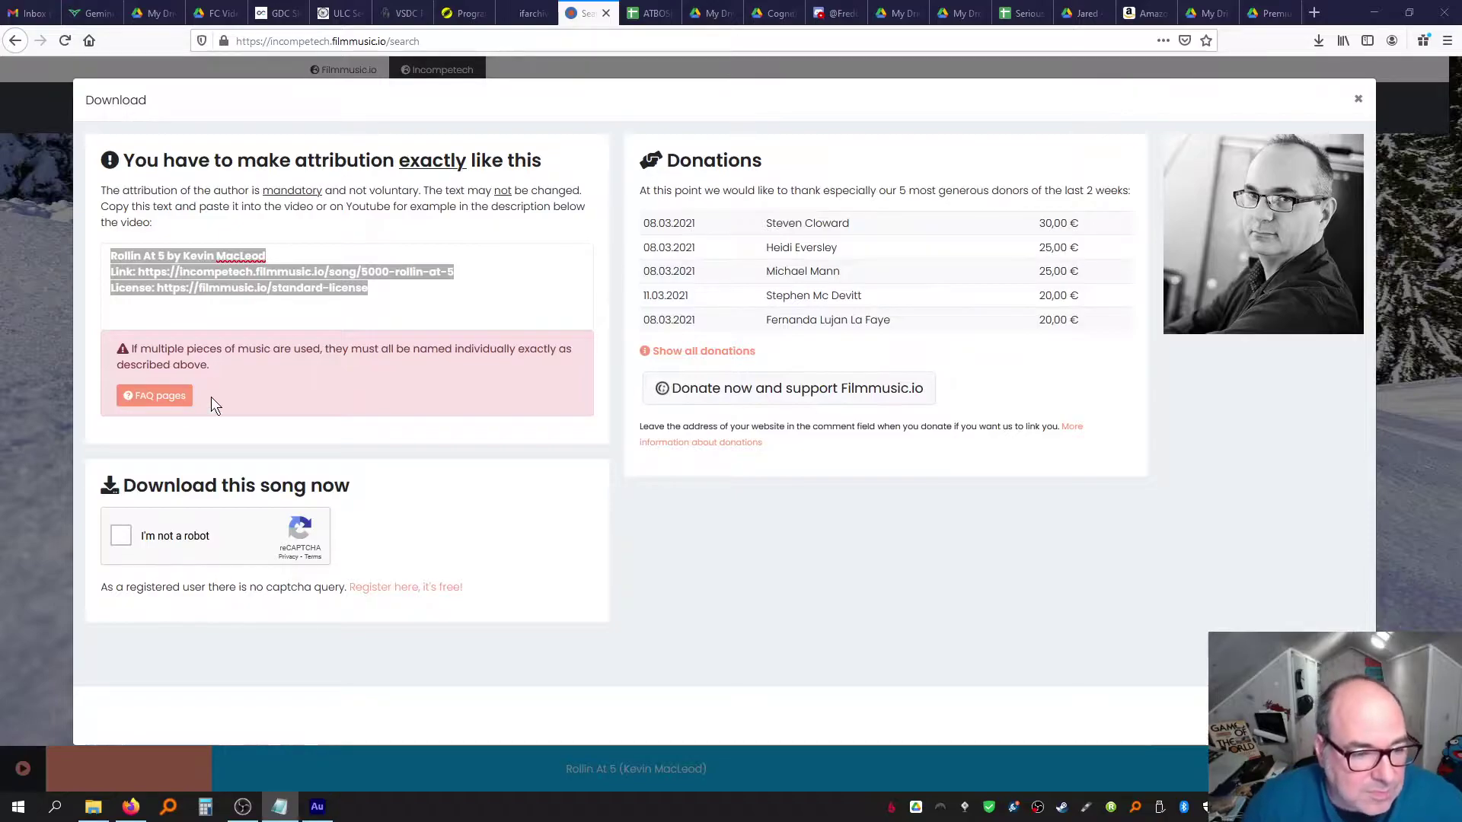
left_click(117, 540)
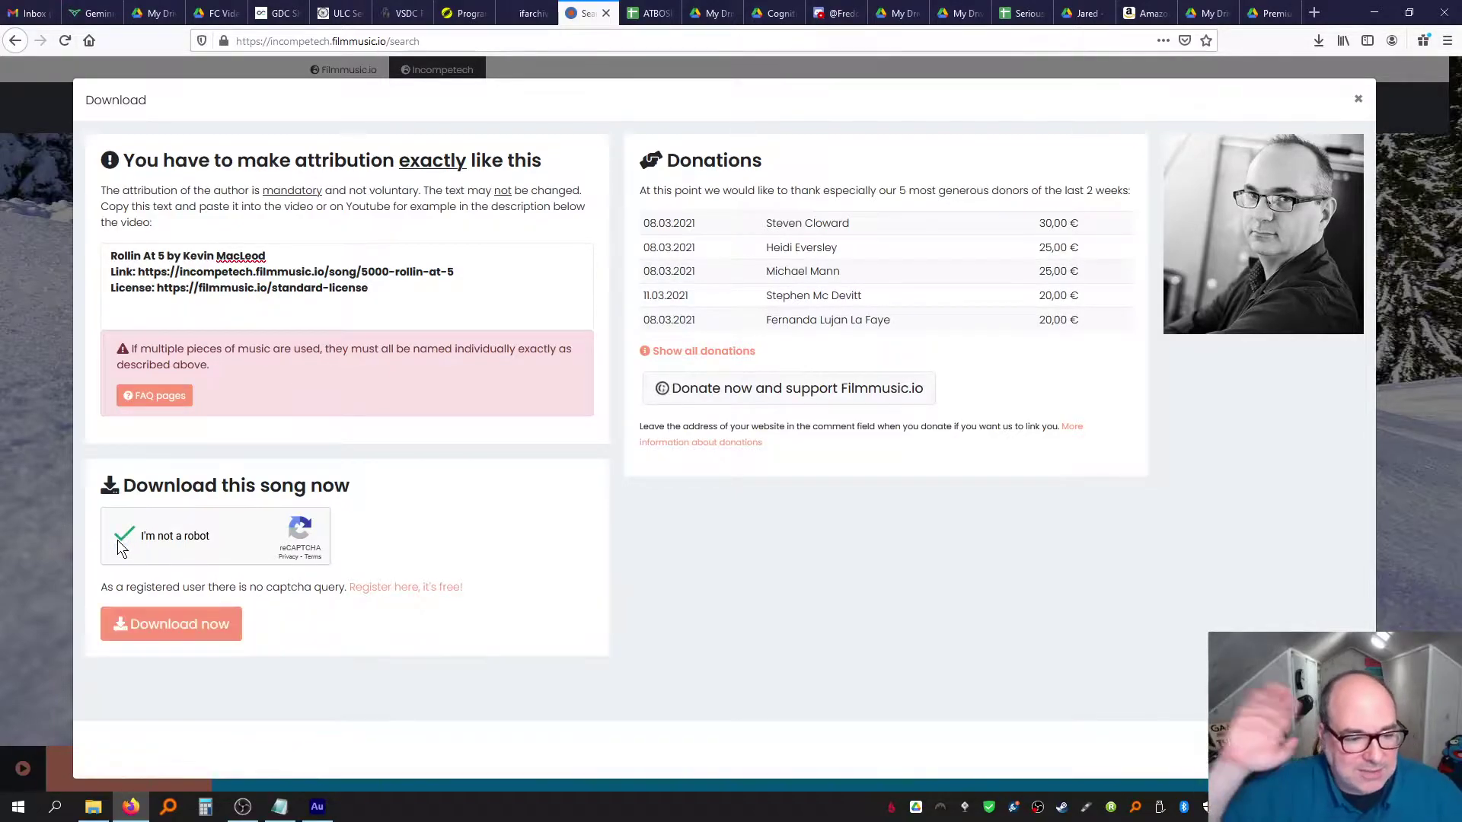
left_click(200, 634)
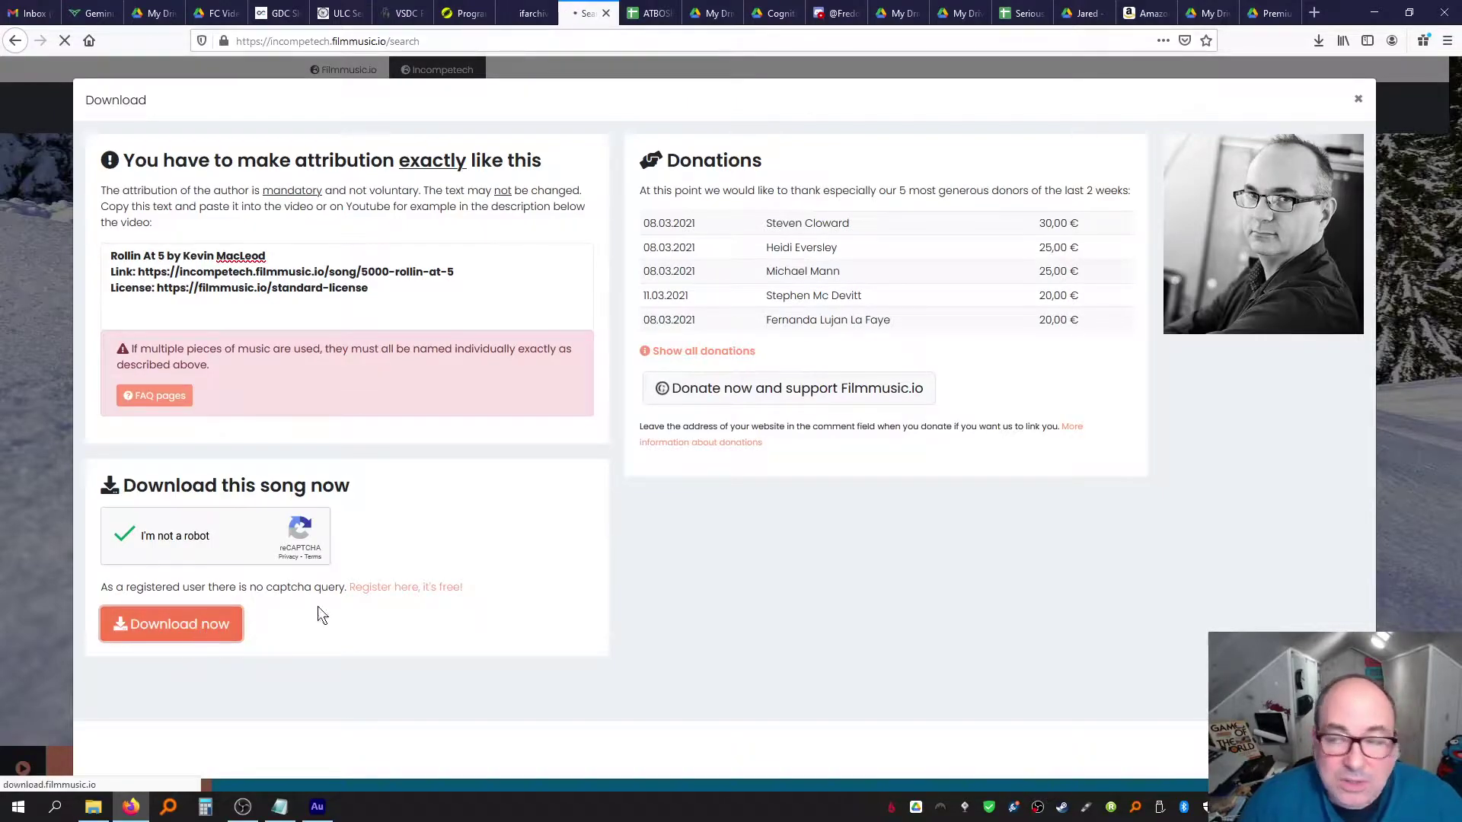
left_click(229, 223)
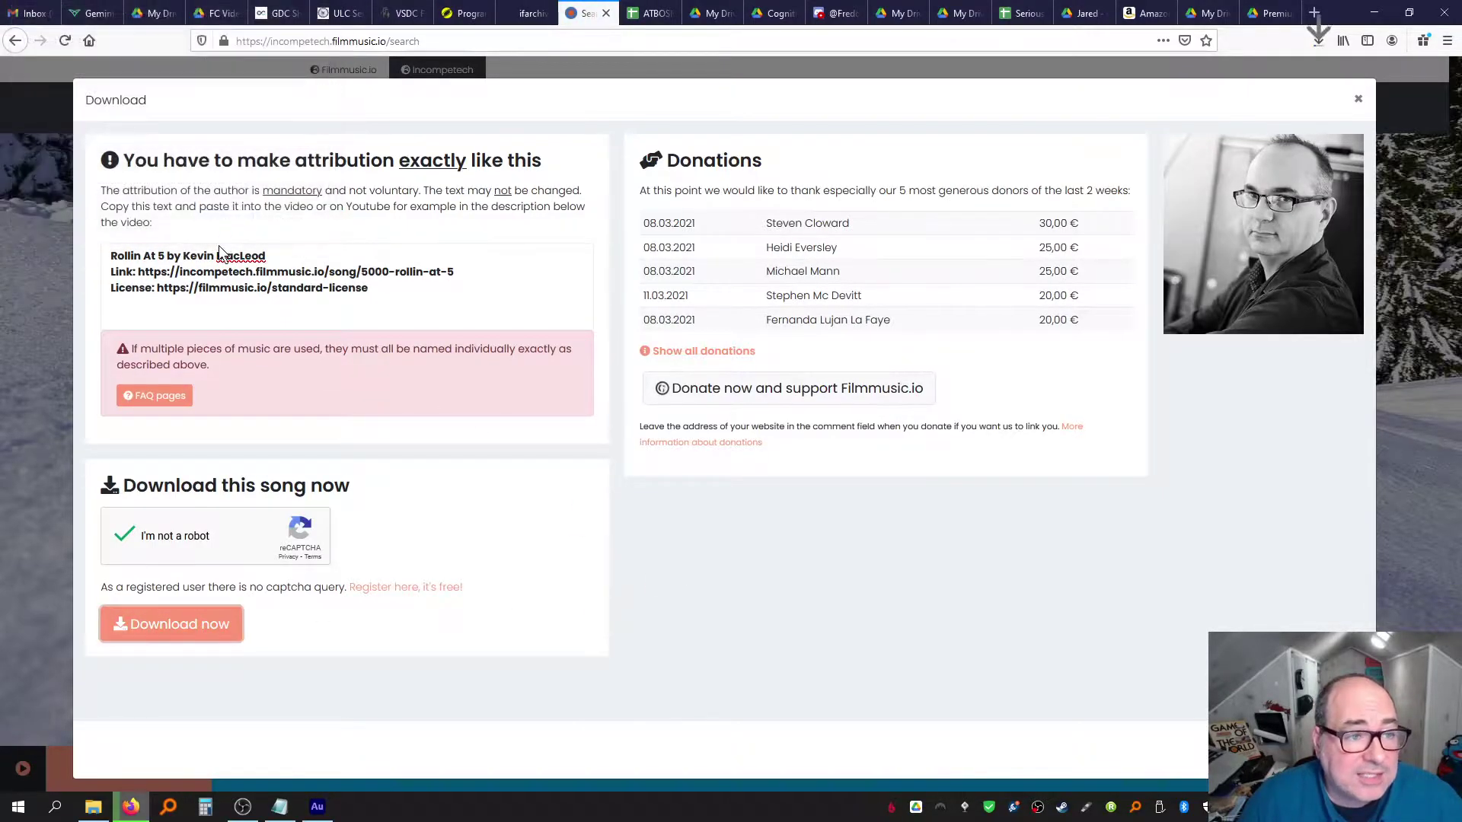
left_click(1358, 98)
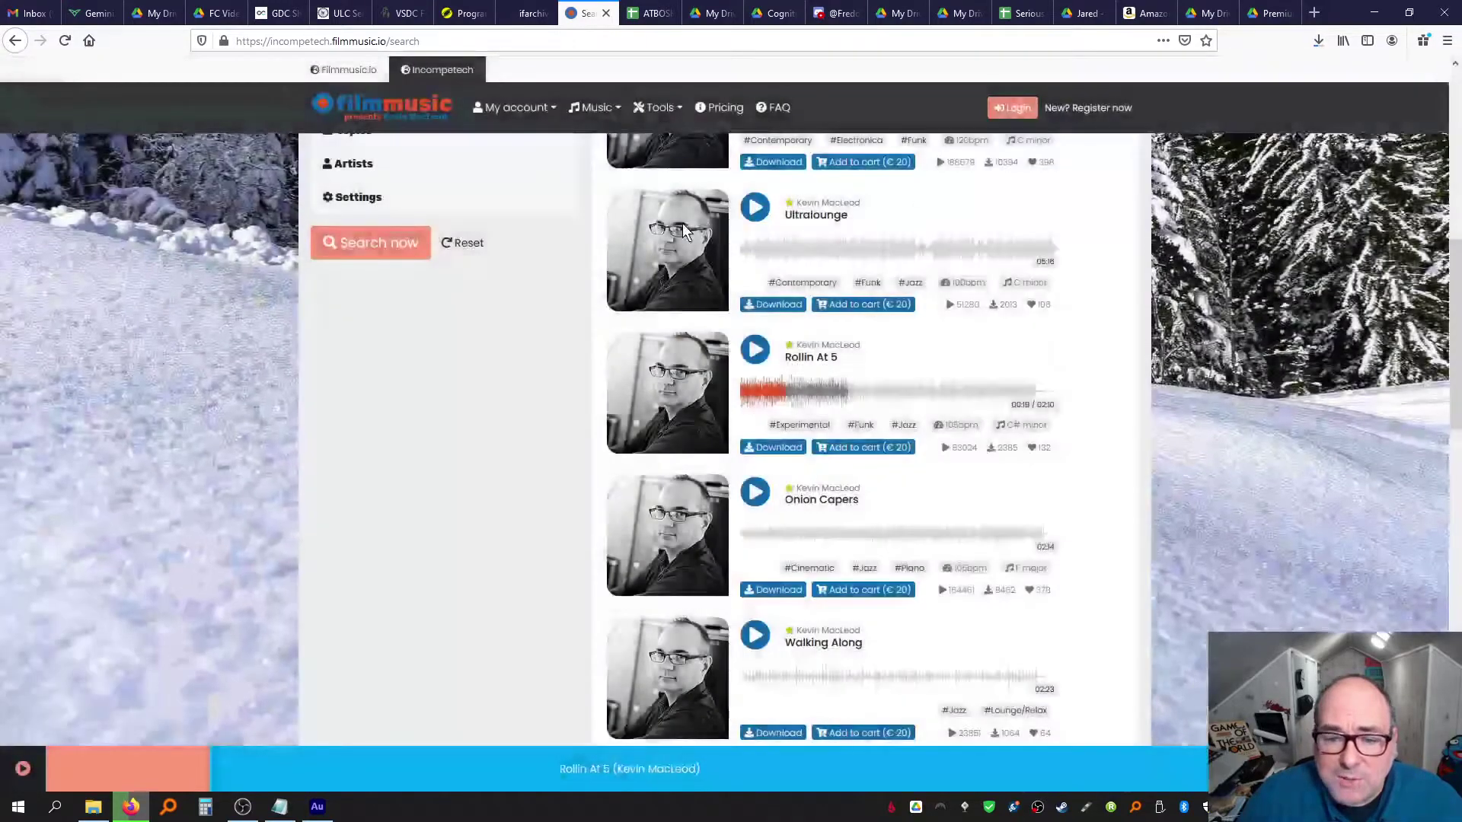
Preview Onion Capers and request its download under the free license, accepting the Filmmusic.io Standard License terms
left_click(743, 495)
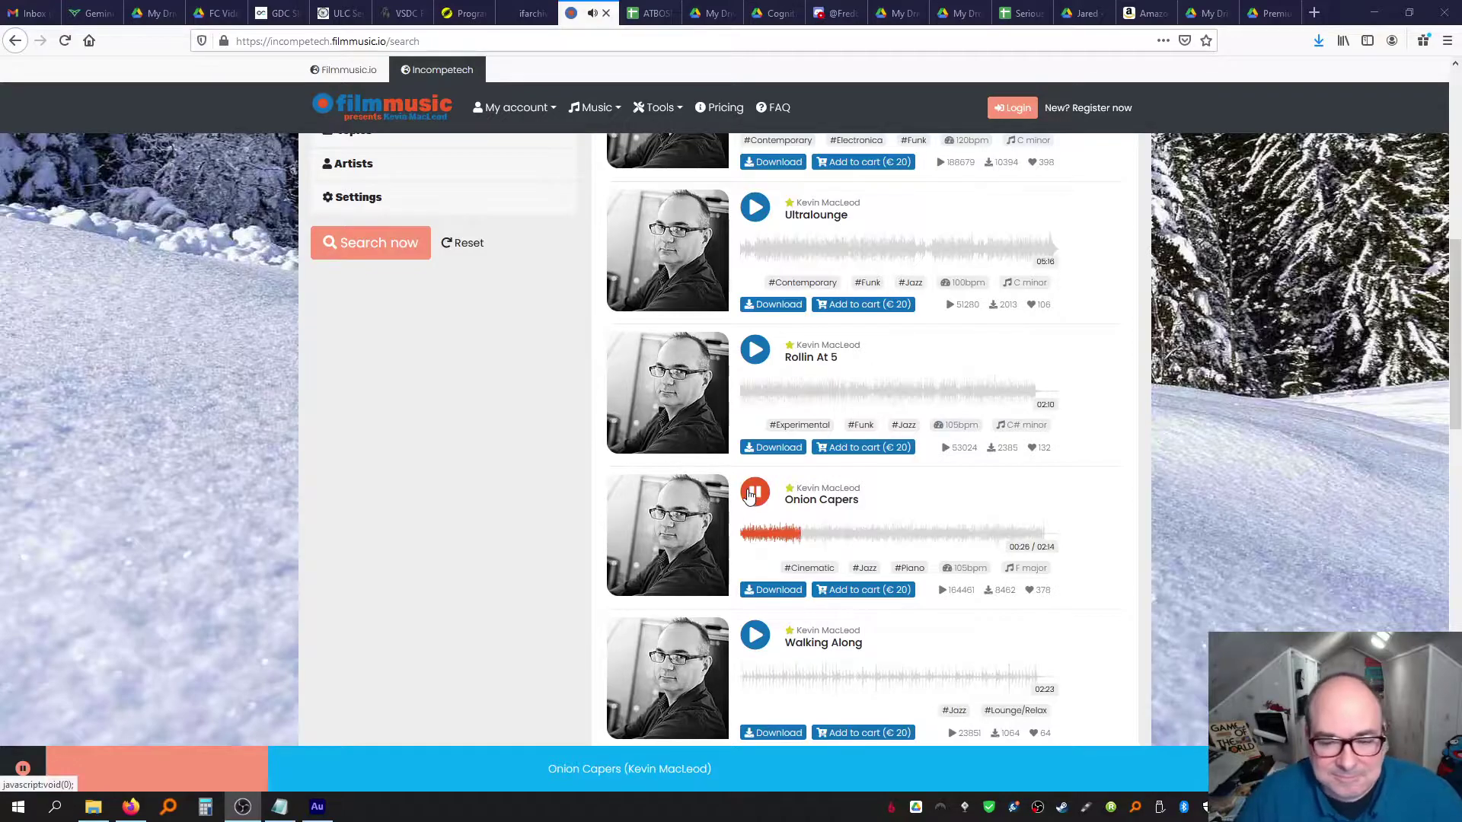
left_click(751, 495)
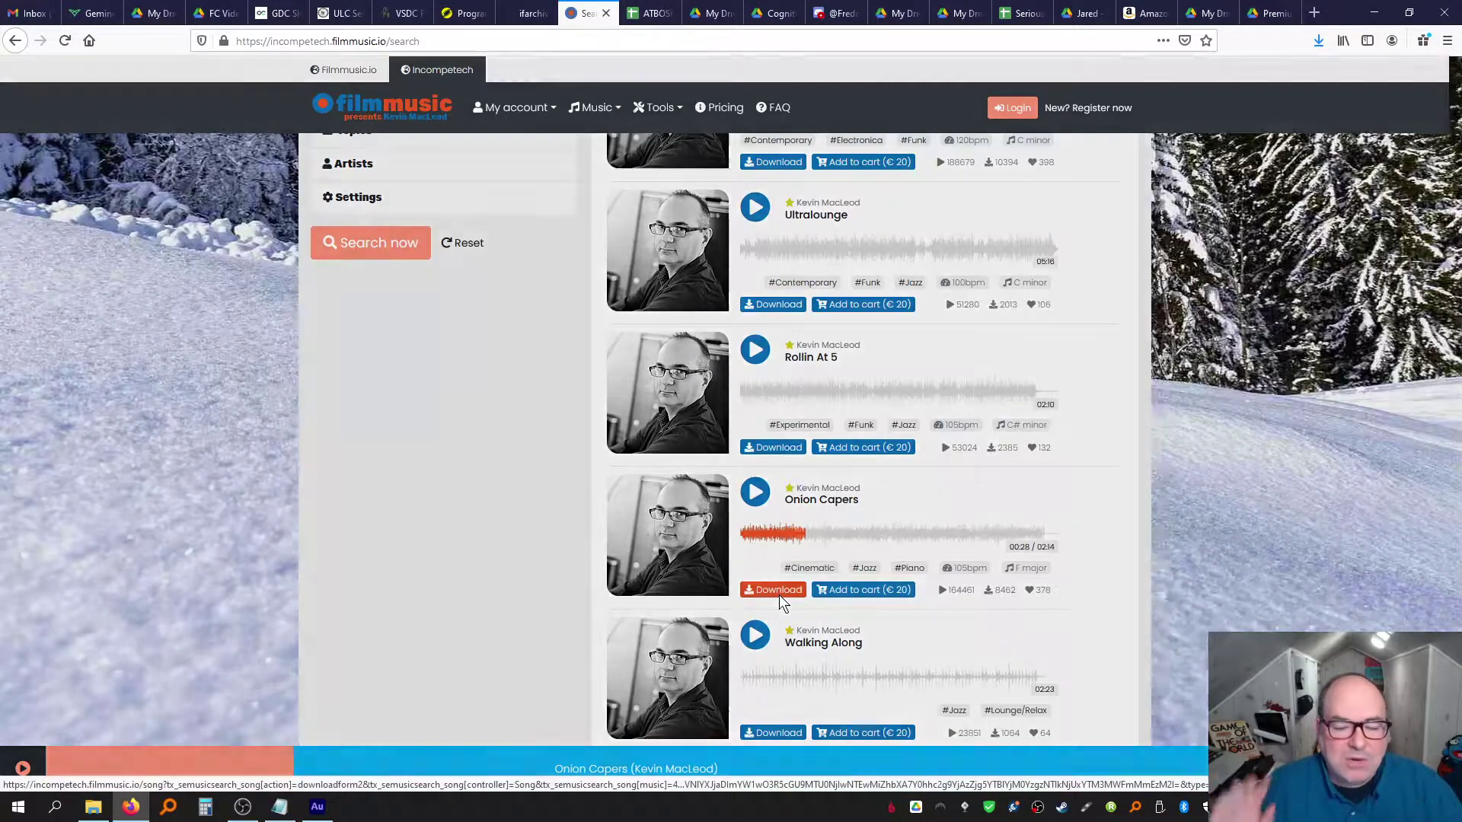
left_click(779, 596)
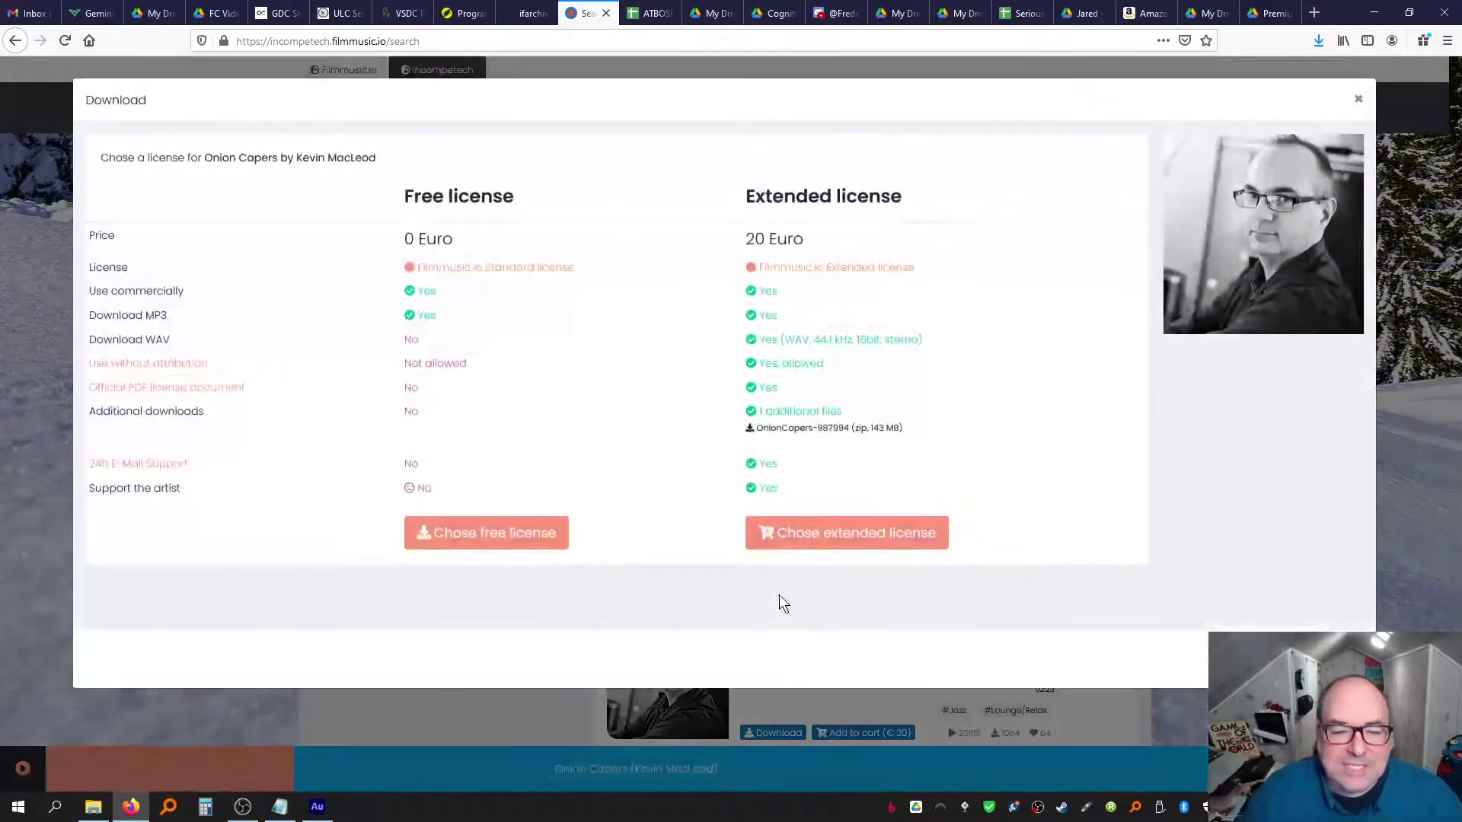
left_click(489, 534)
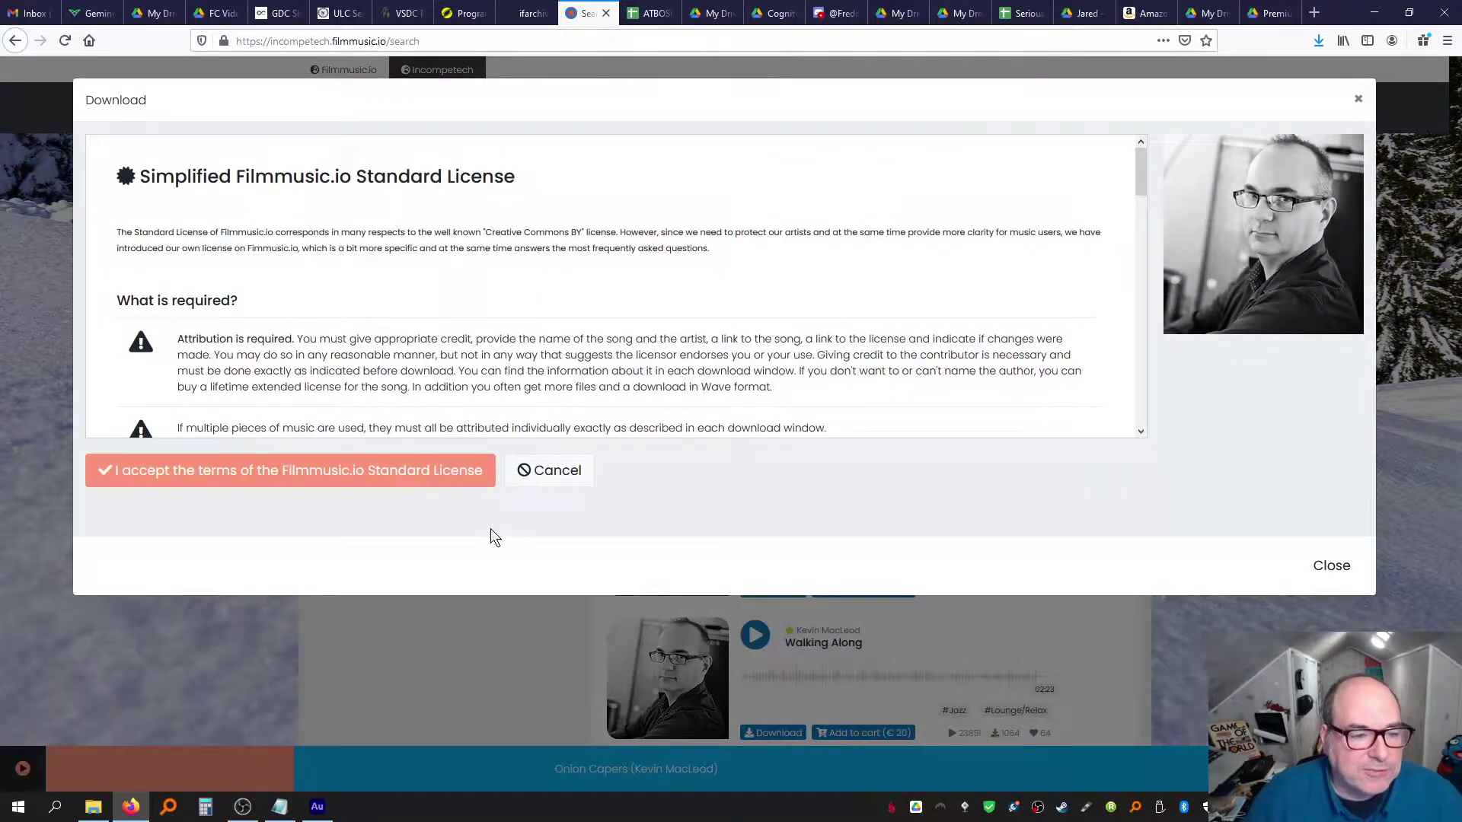
left_click(372, 476)
Pass the robot check for Onion Capers, copy its attribution text, and save the song's MP3 file
left_click(131, 536)
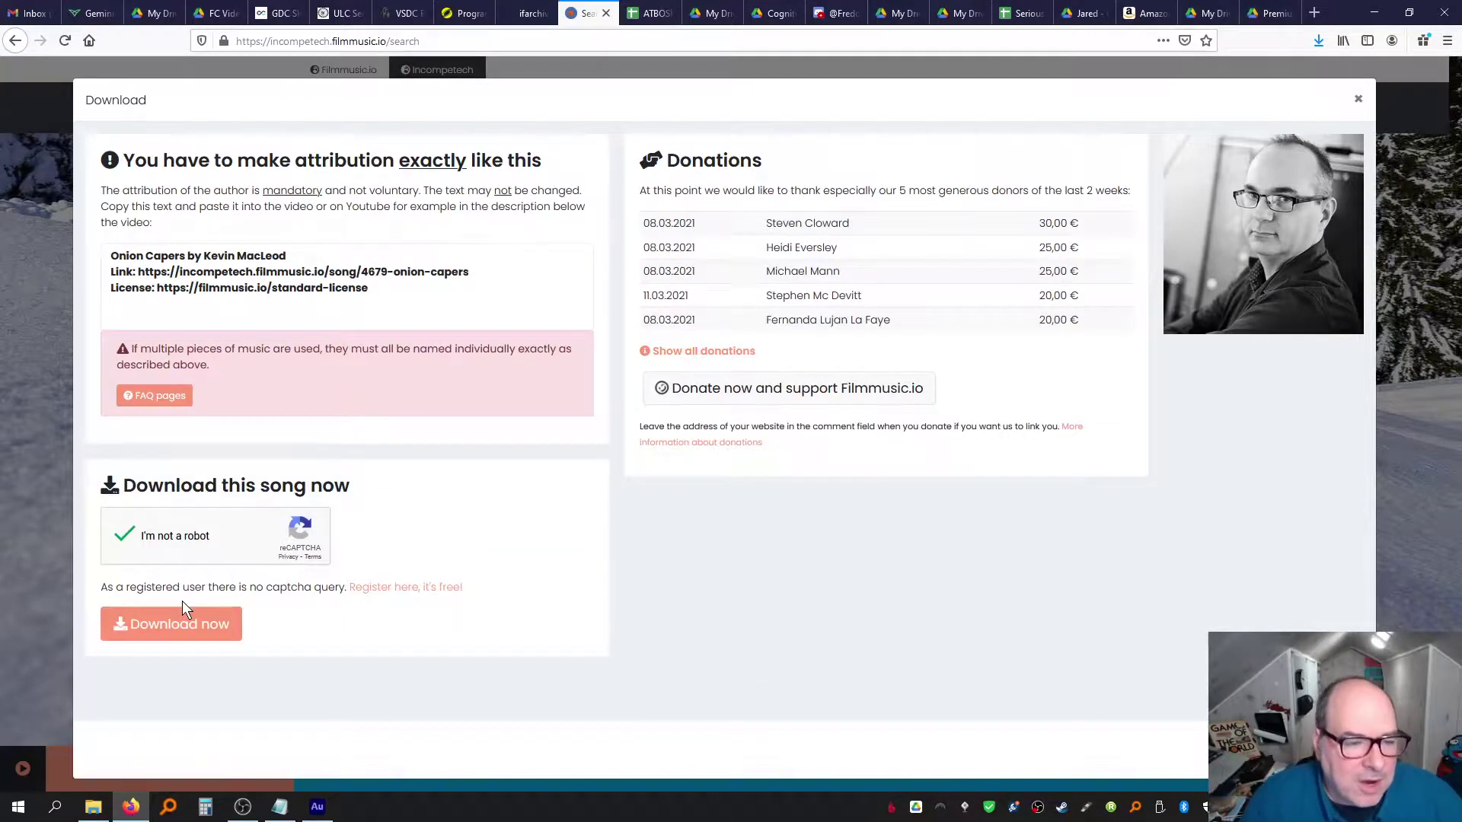
left_click_drag(373, 288, 106, 258)
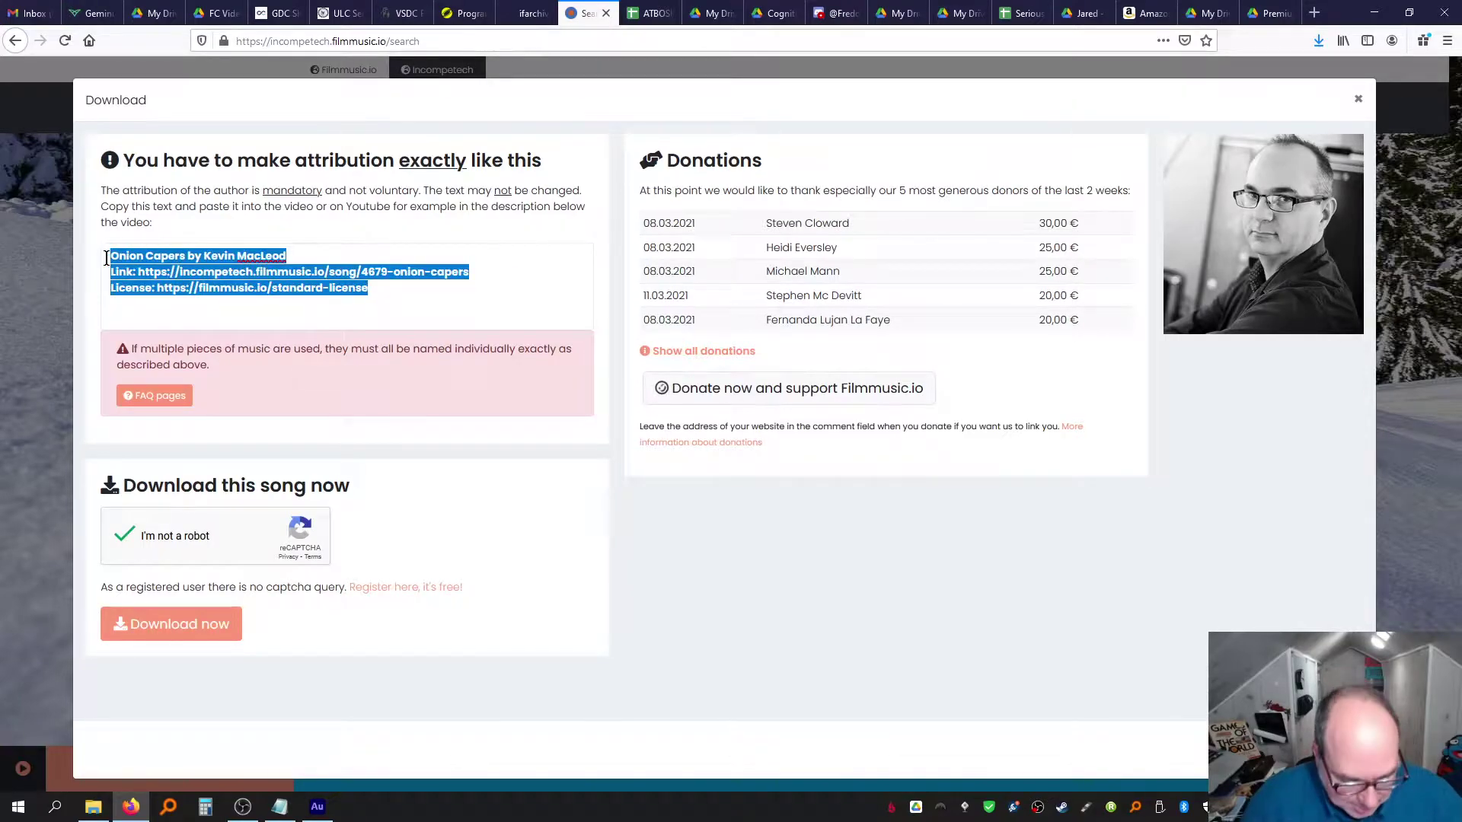
left_click(210, 635)
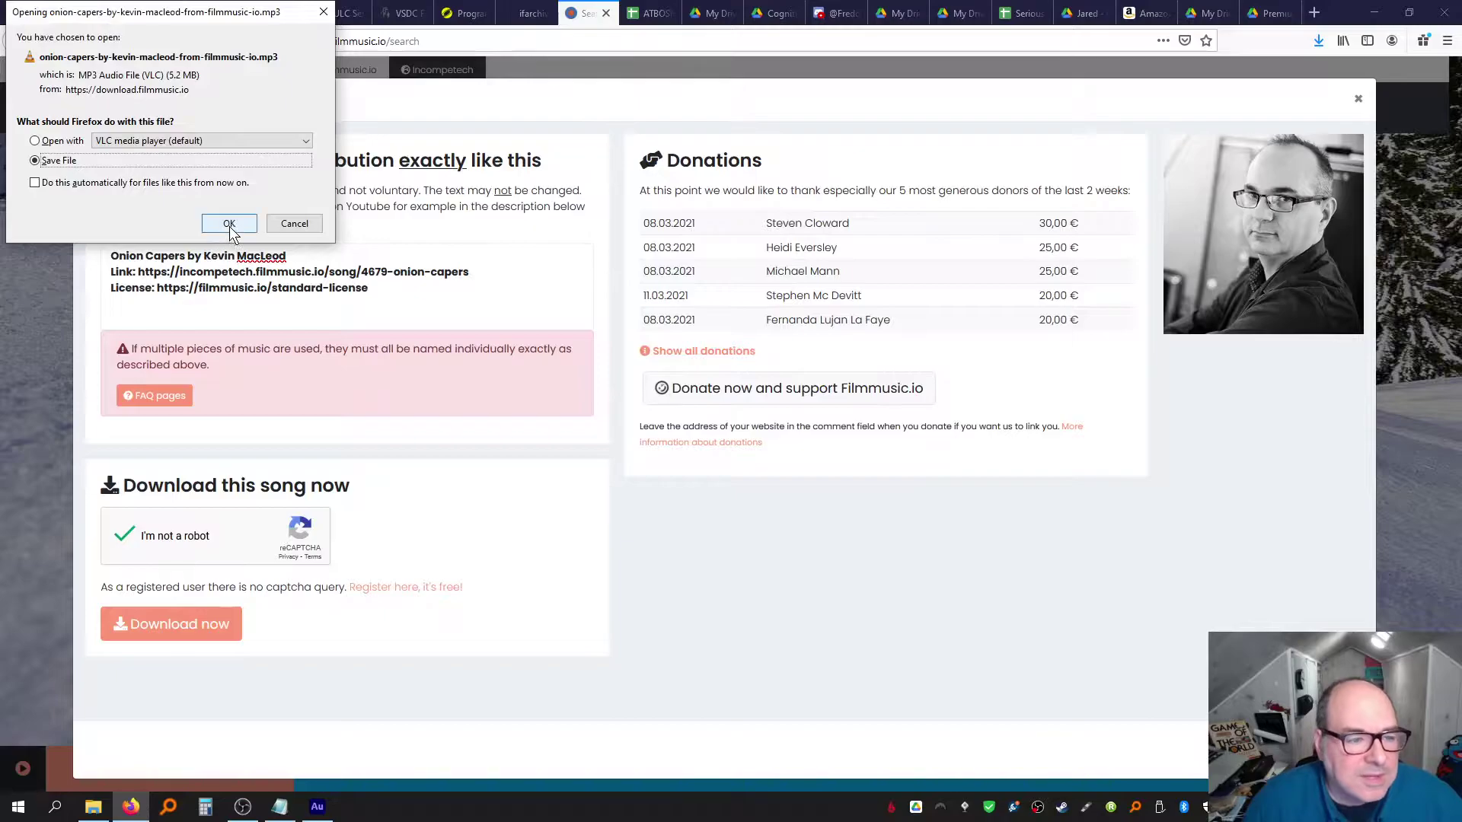
left_click(229, 224)
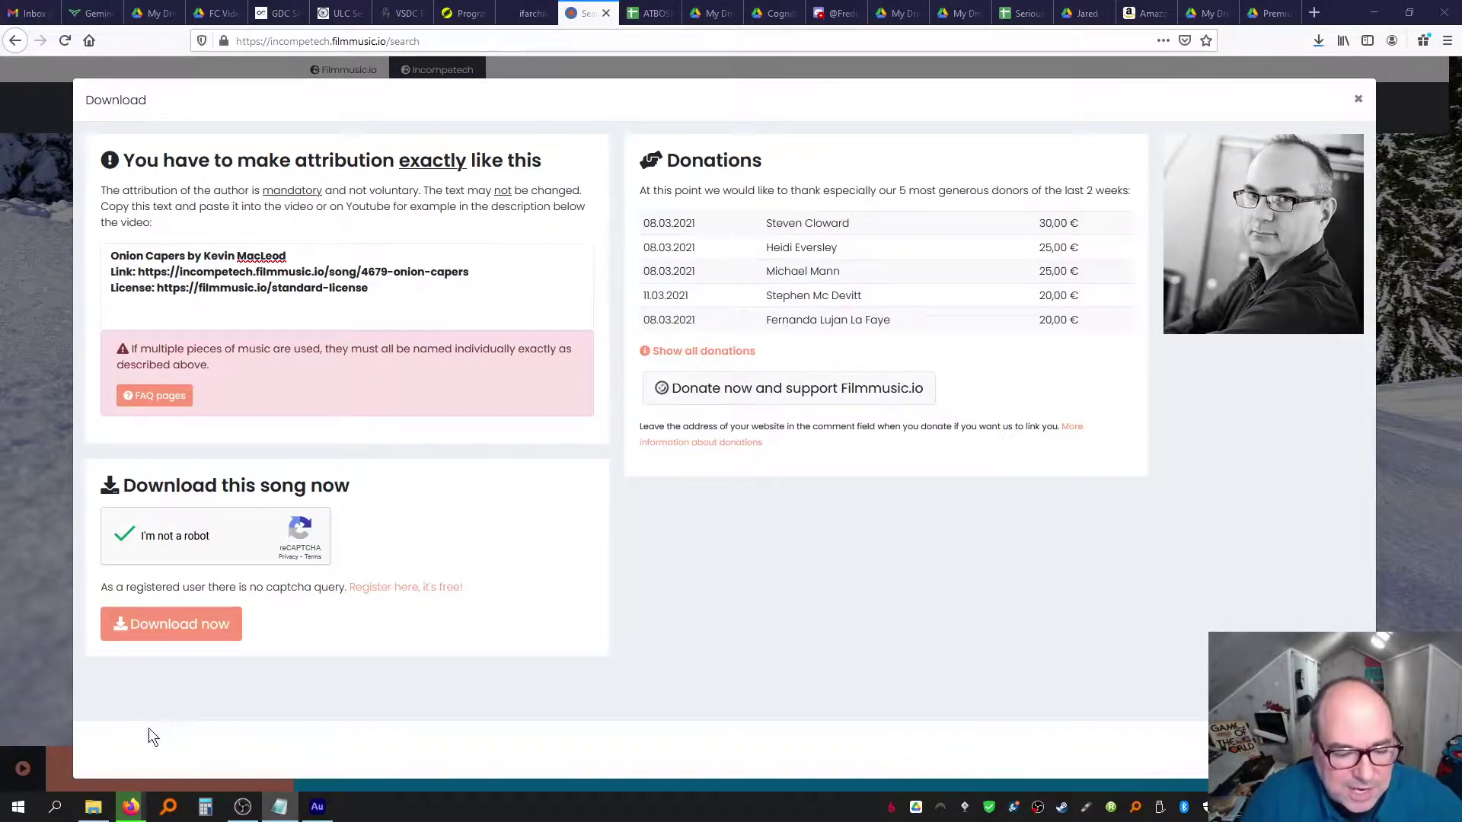
Switch to Adobe Audition and open the Onion Capers MP3 from the Downloads folder
left_click(315, 807)
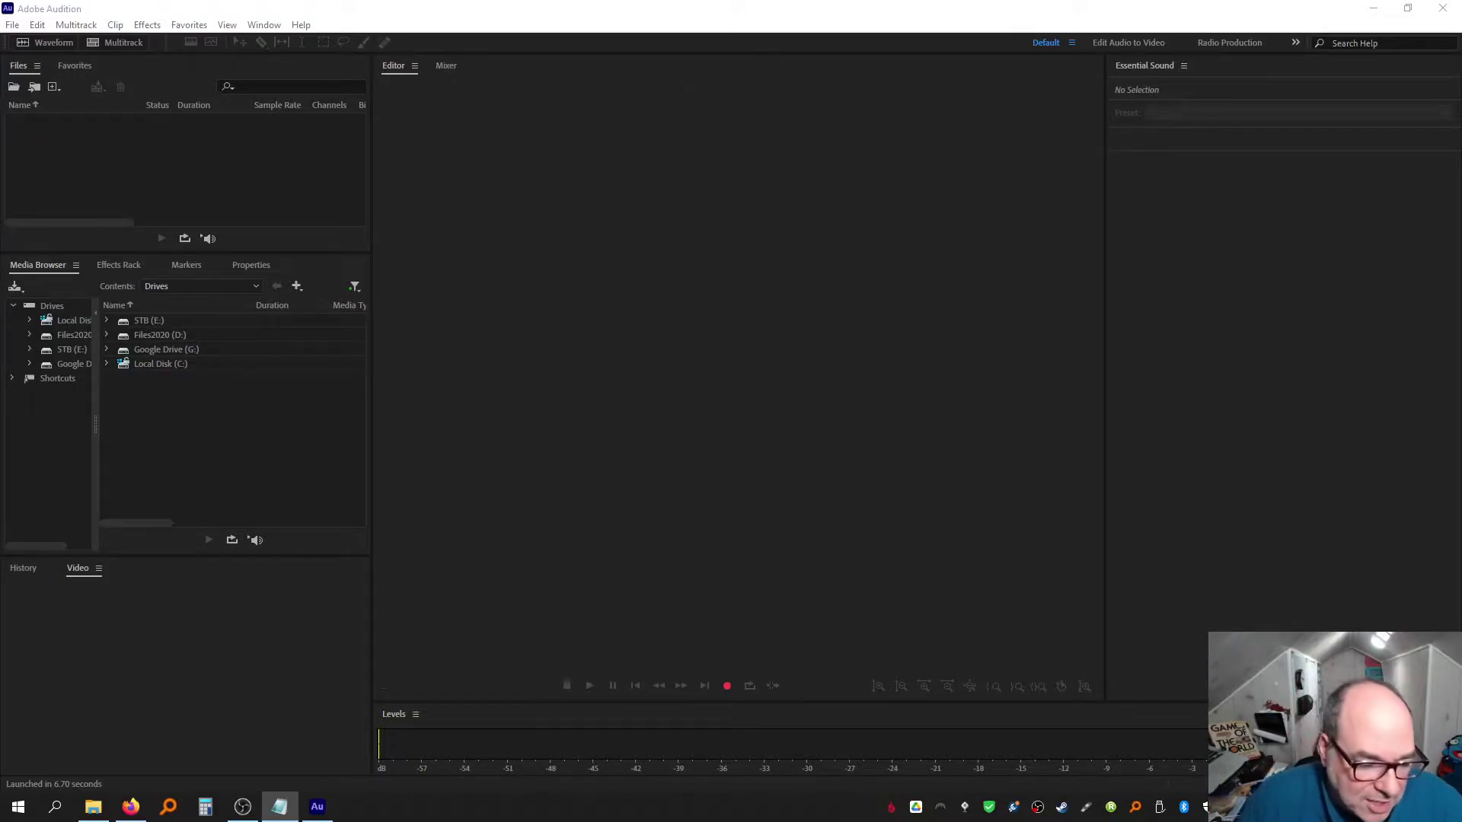
left_click(12, 24)
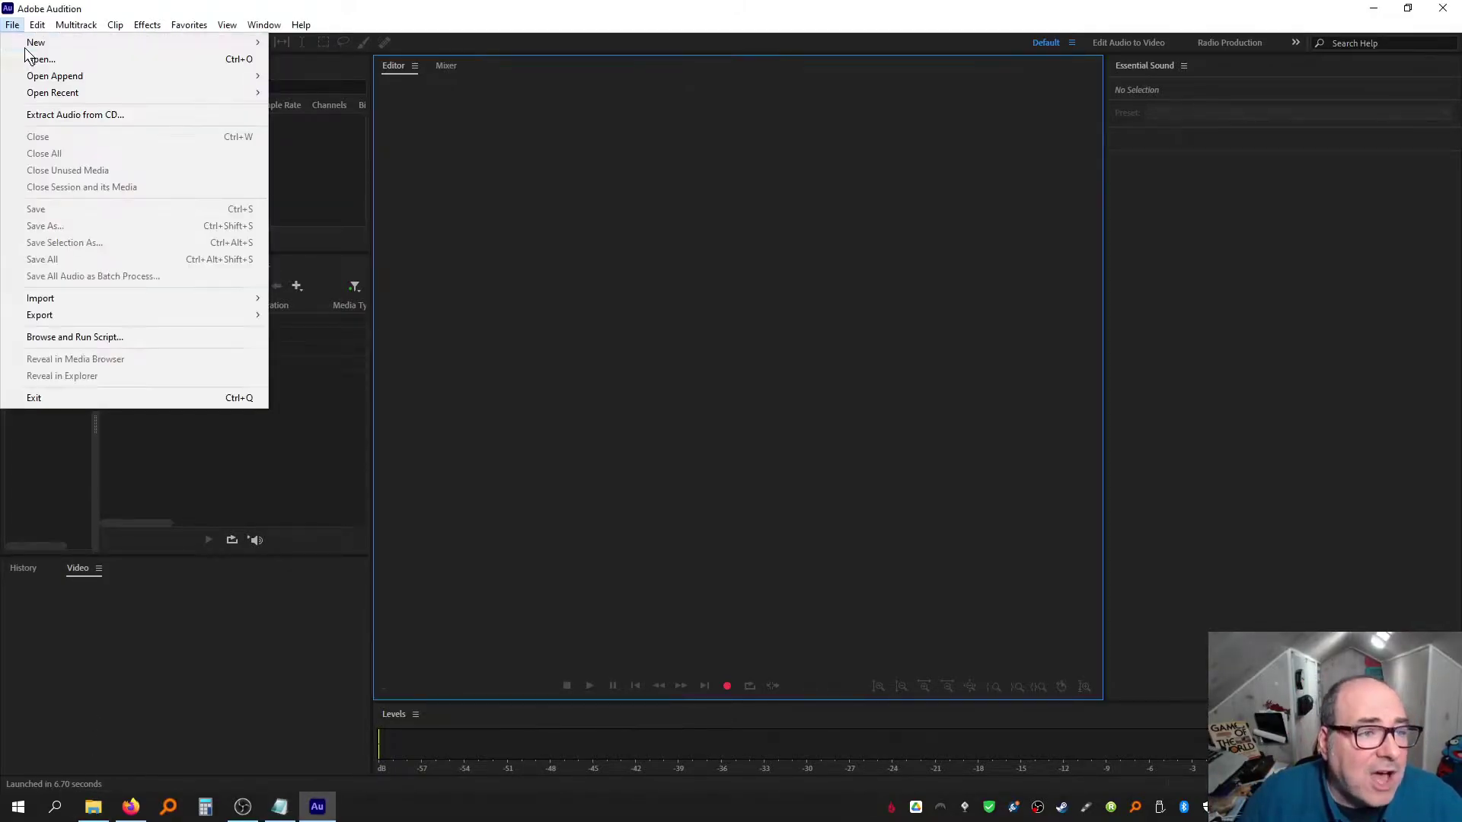
left_click(37, 59)
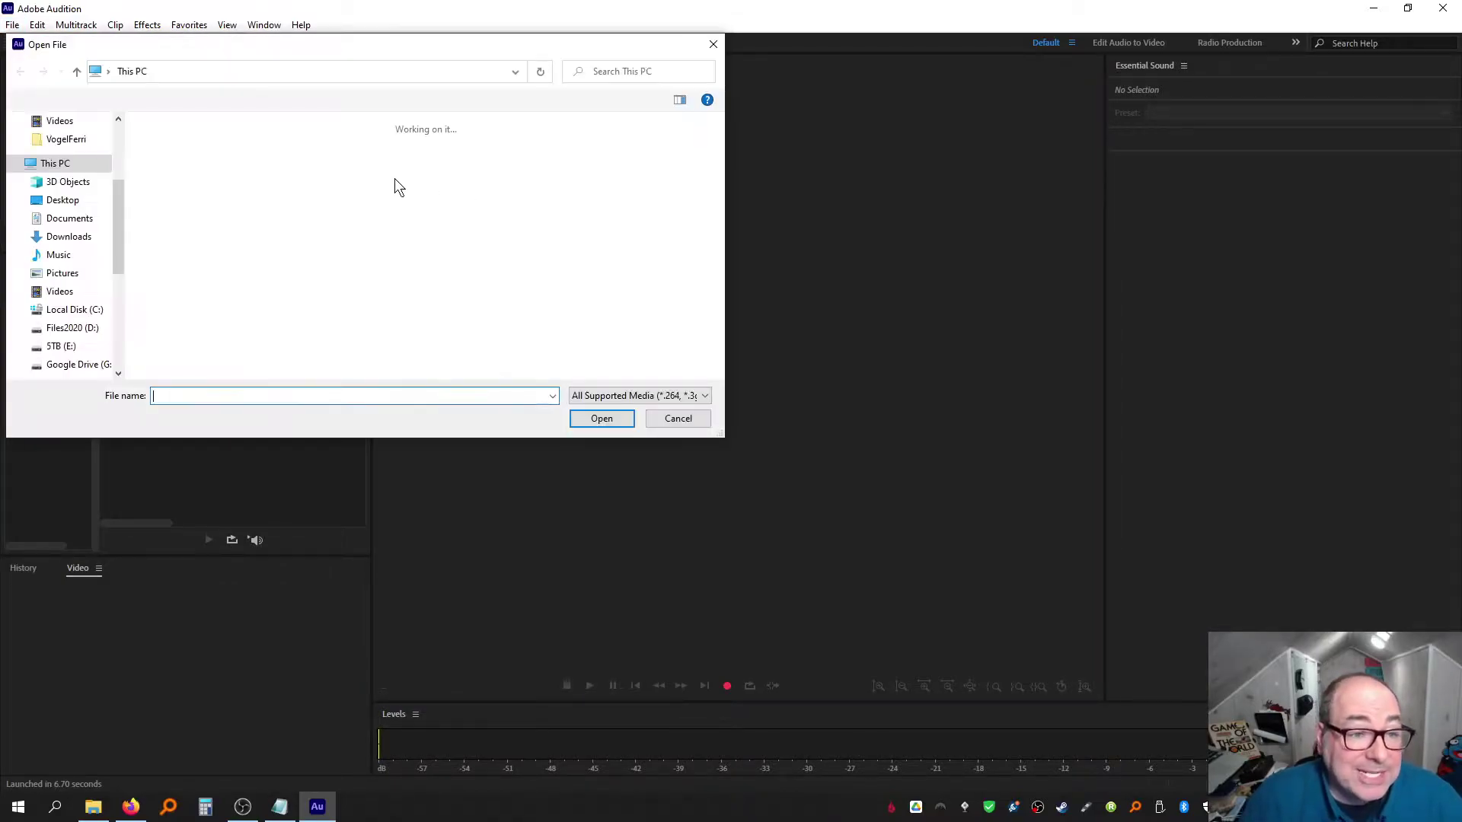
left_click(83, 237)
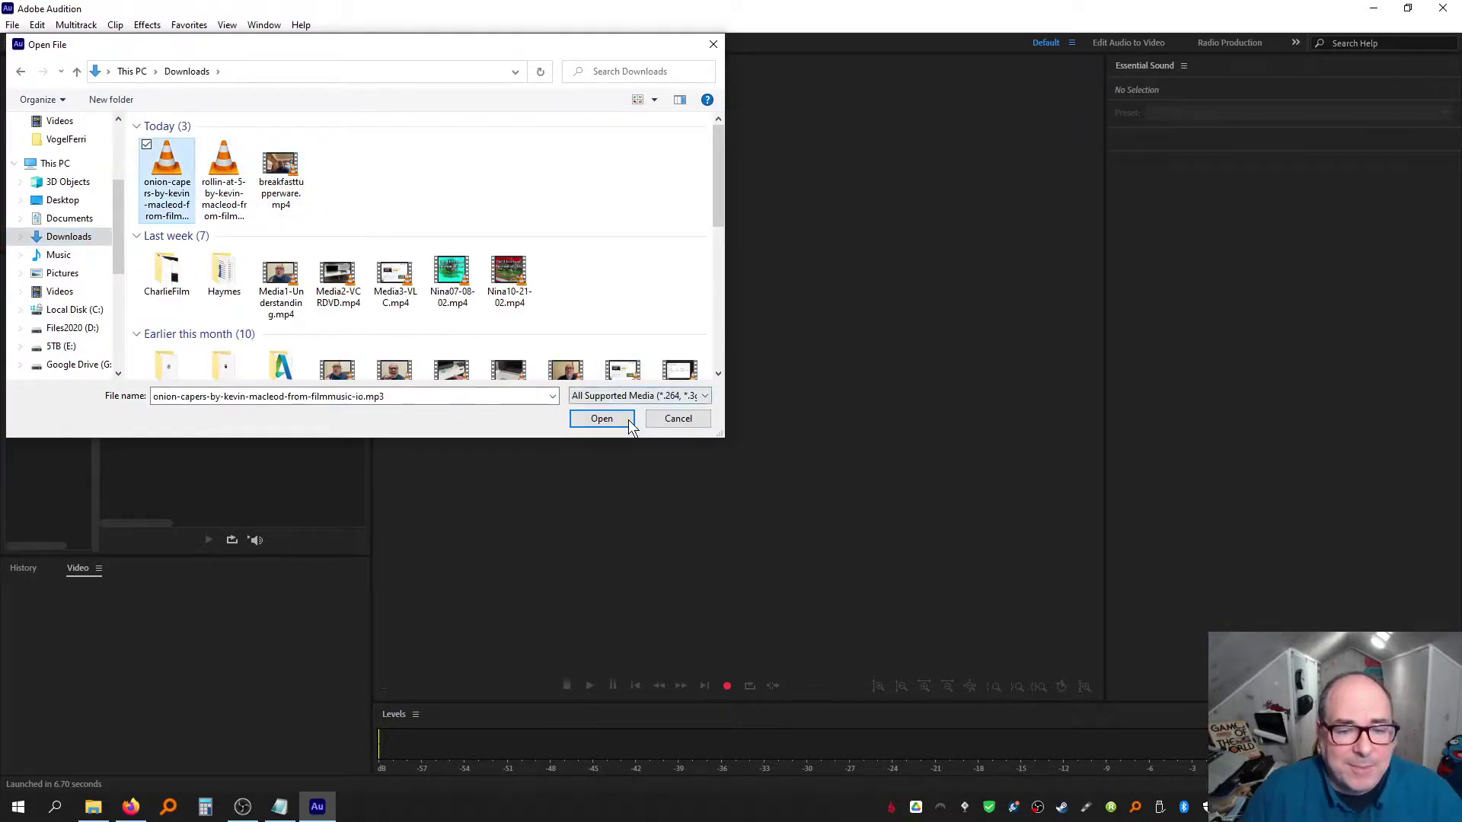
left_click(608, 412)
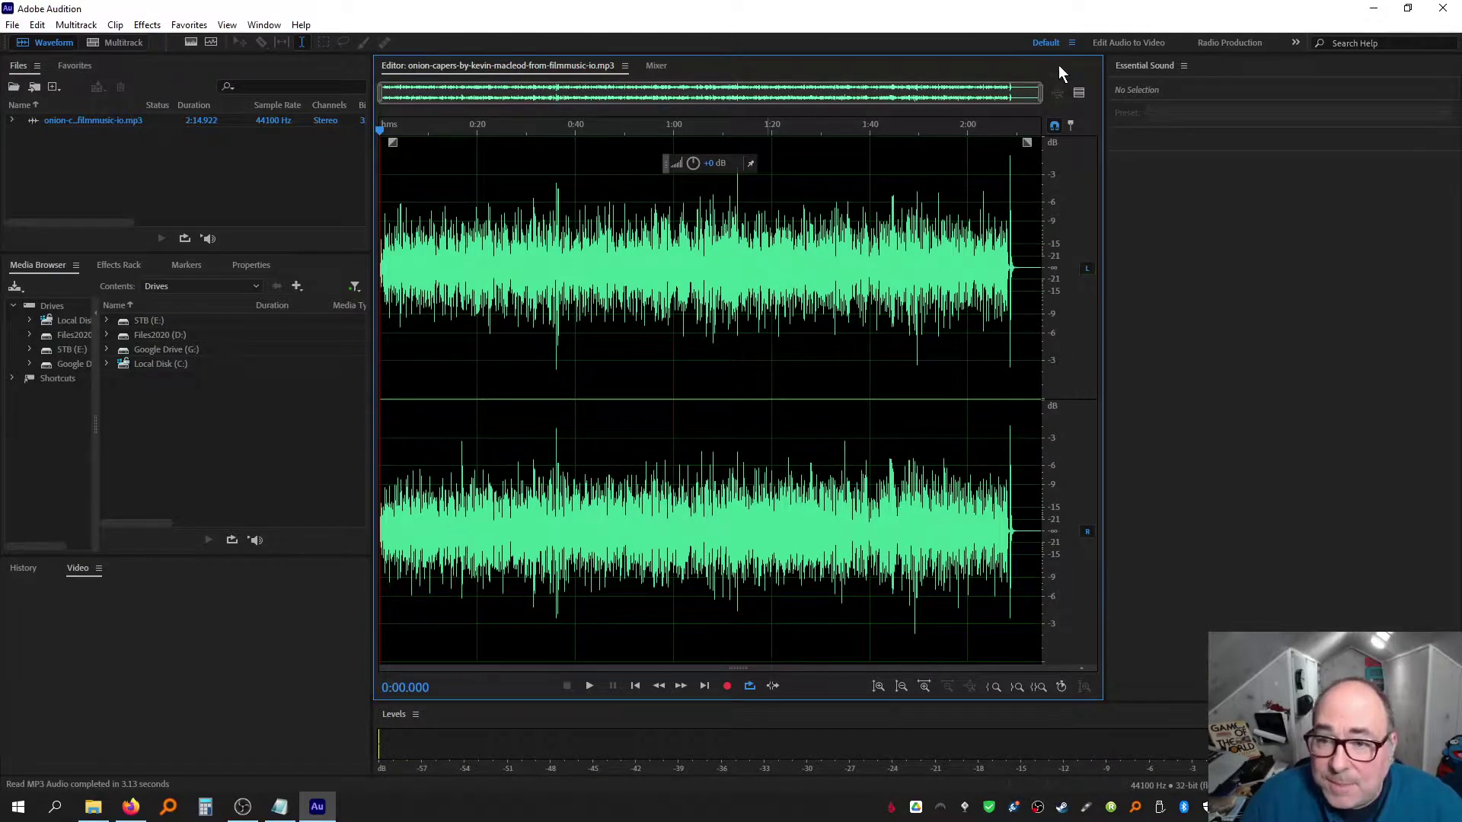
Listen to the track's opening and the passage around 0:08 to 0:10 to find a suitable cut point on the beat
left_click_drag(1010, 93, 515, 83)
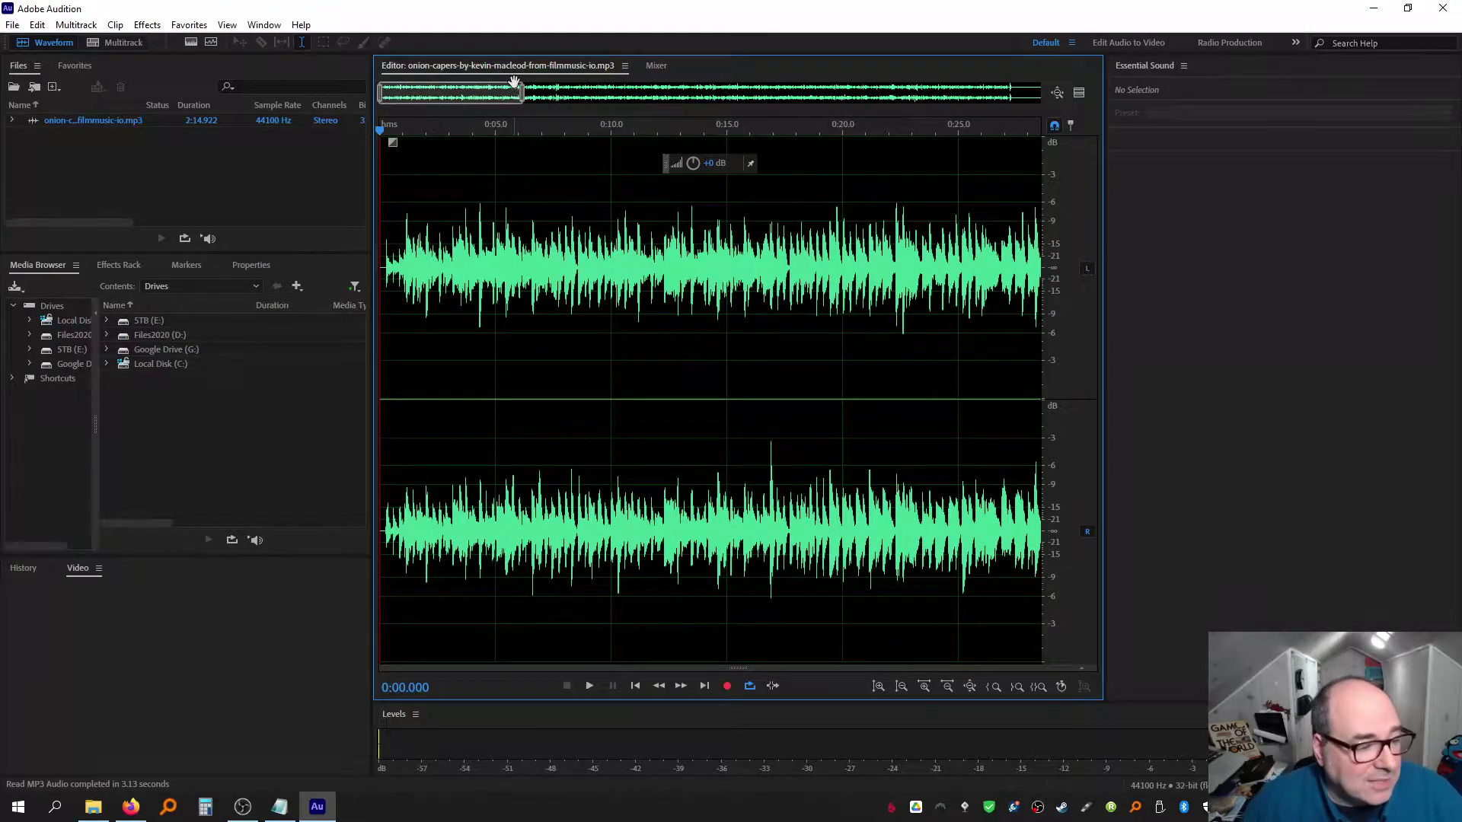
key("space")
key("space")
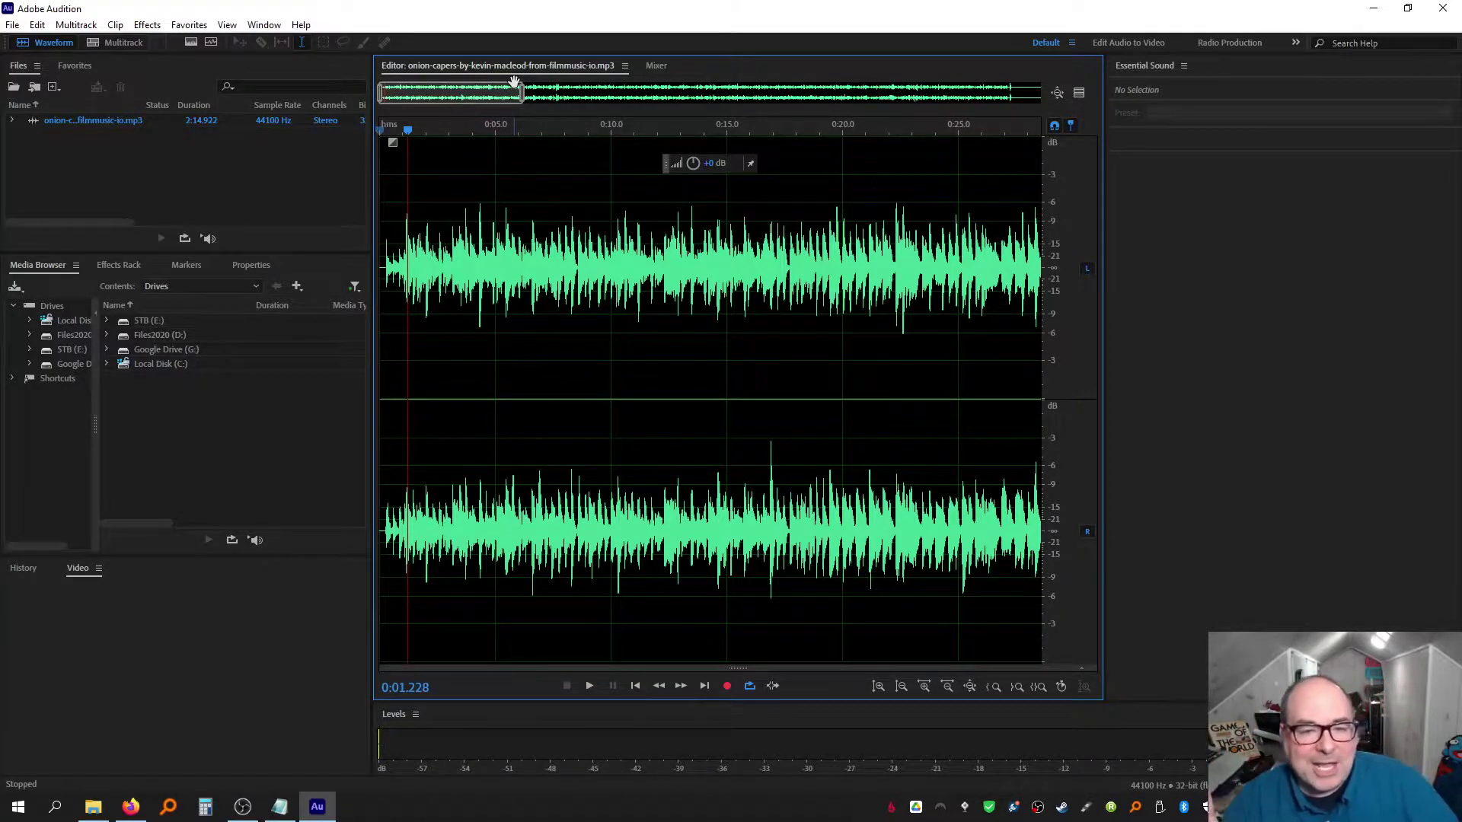
key("space")
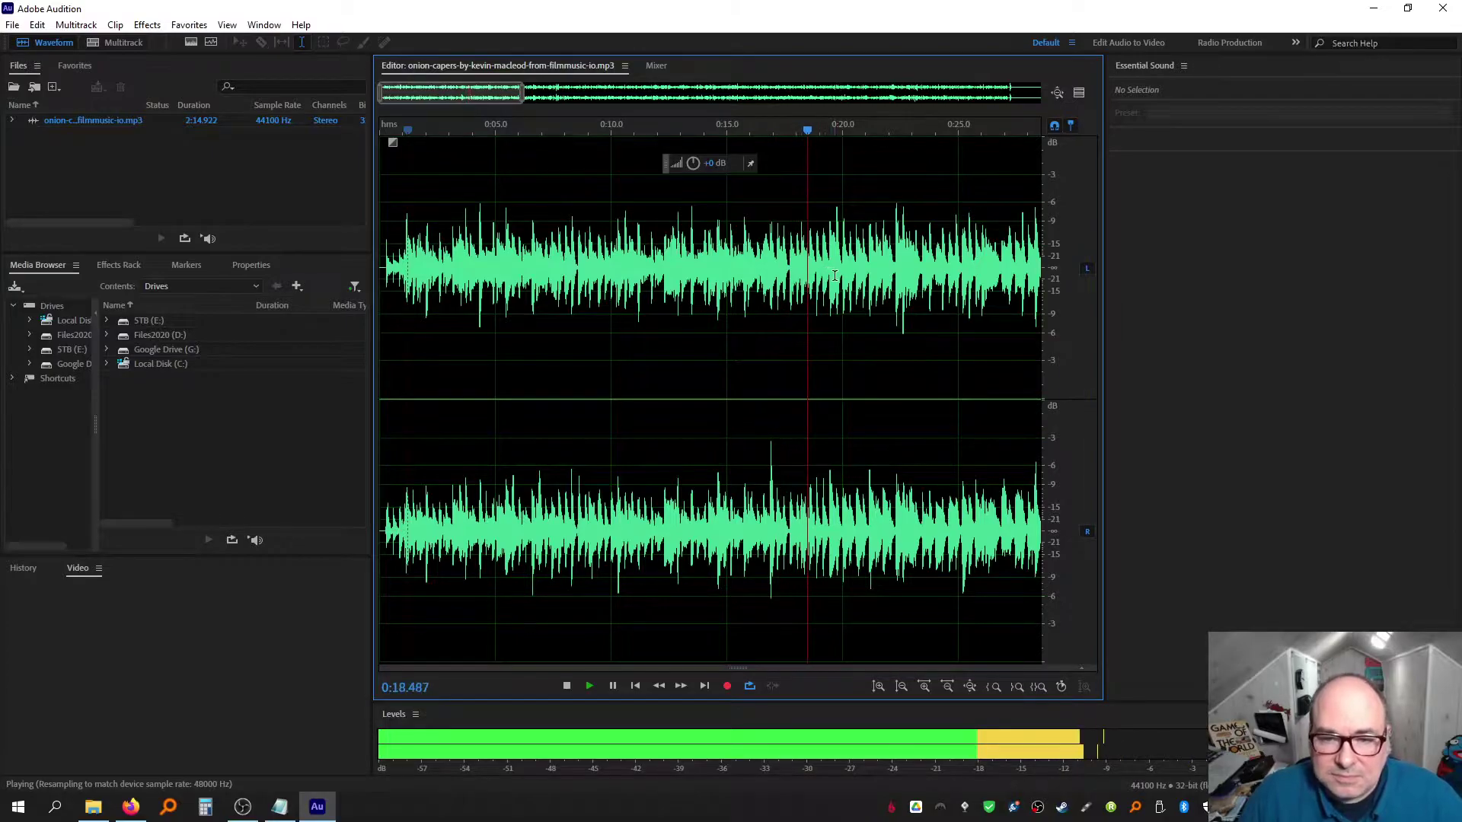
key("space")
left_click(565, 258)
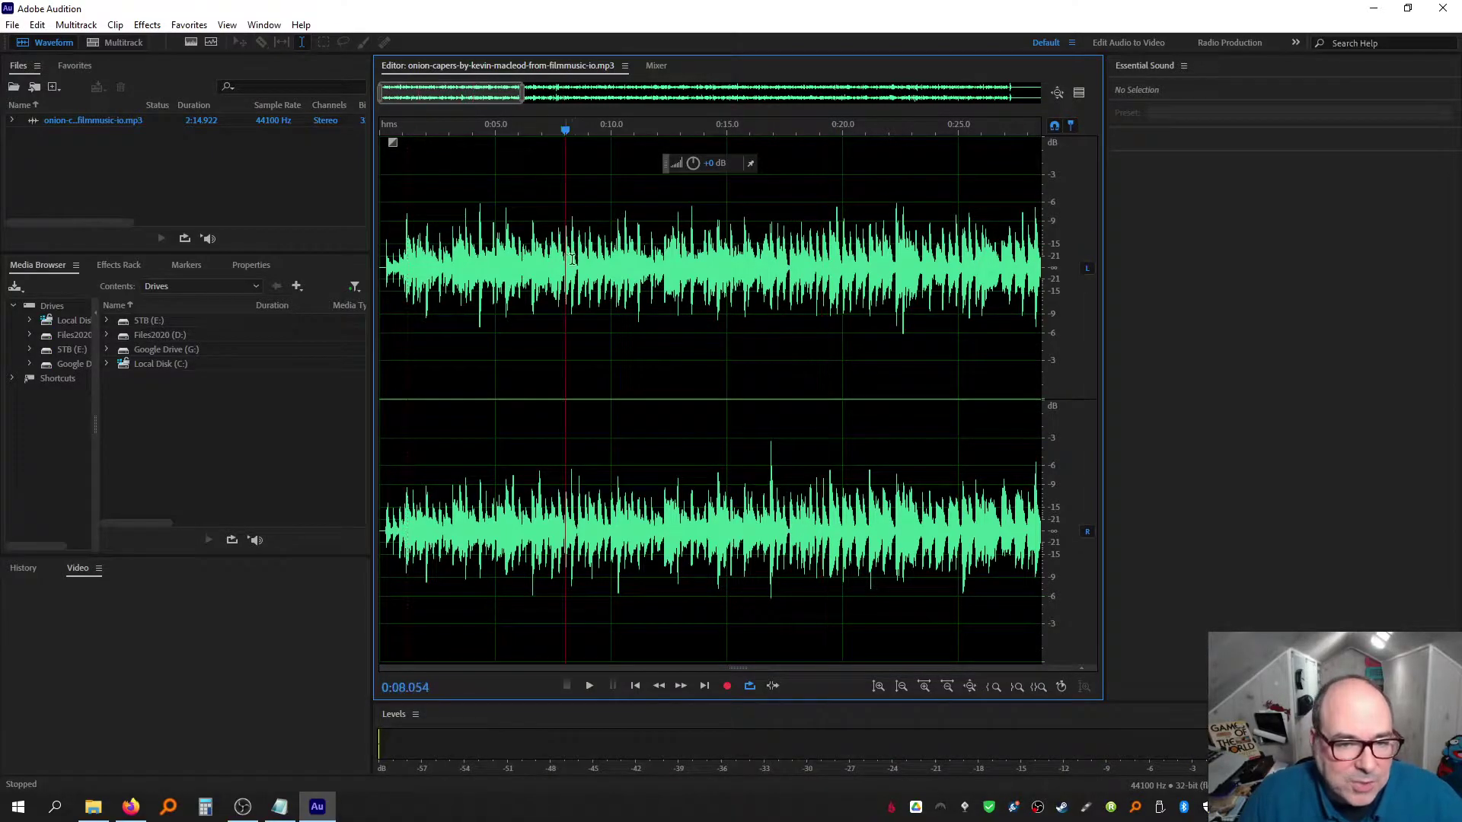
key("space")
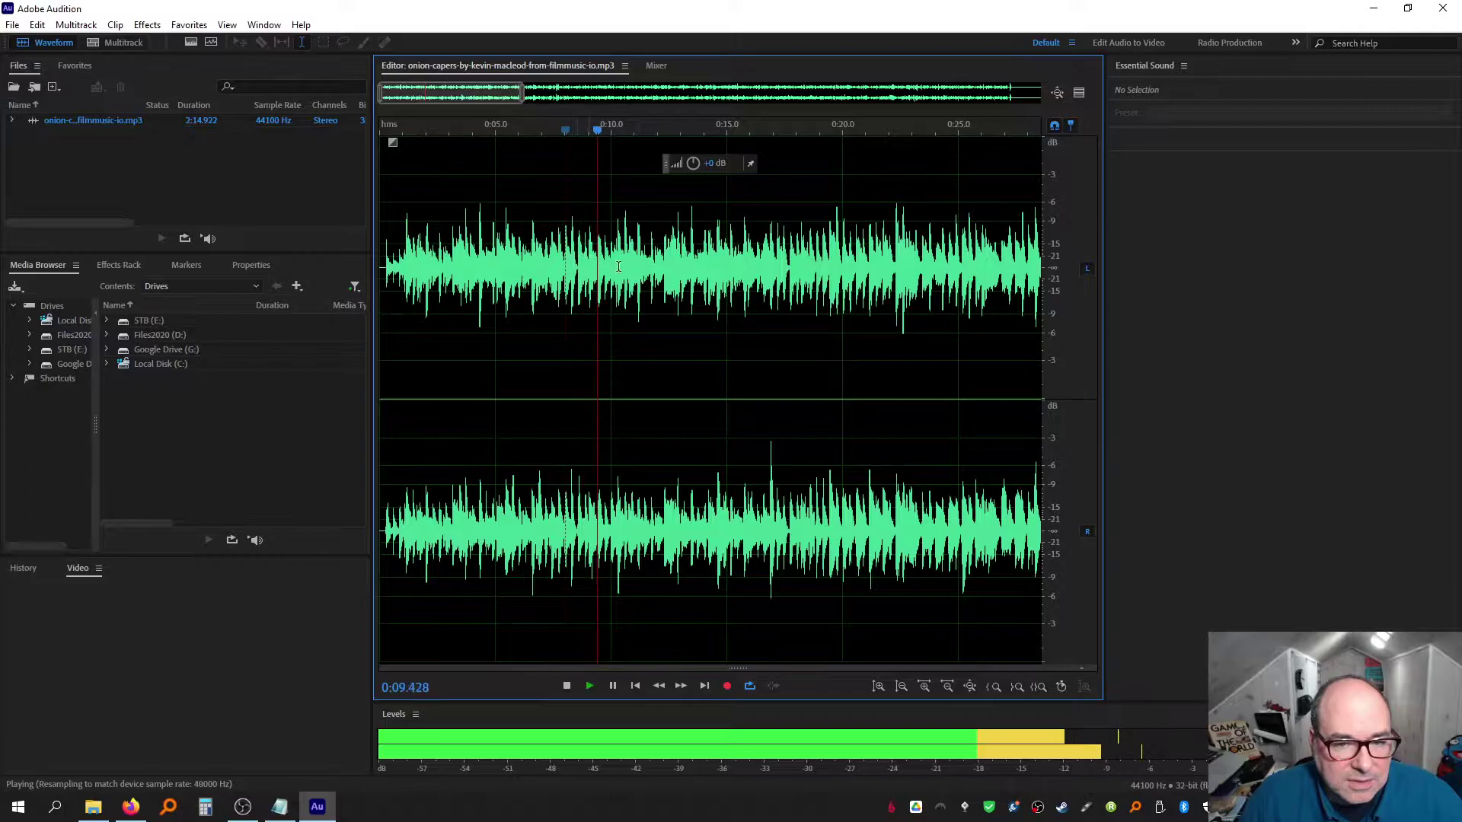
key("space")
left_click(600, 265)
key("space")
left_click(384, 274)
key("space")
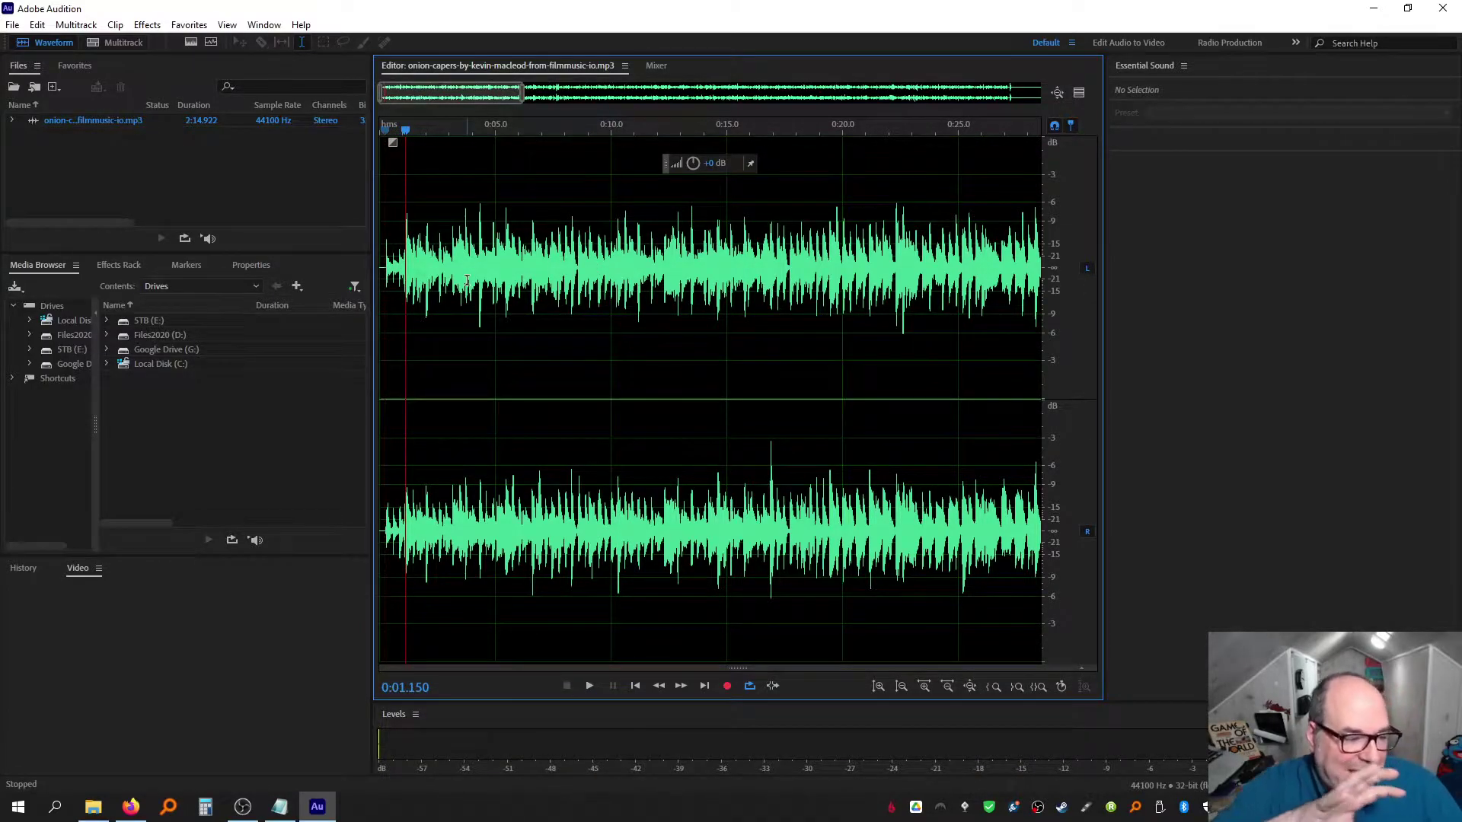
Pinpoint the beat after 0:09 by replaying the passage, and place a marker at about 0:09.37
left_click(573, 263)
key("space")
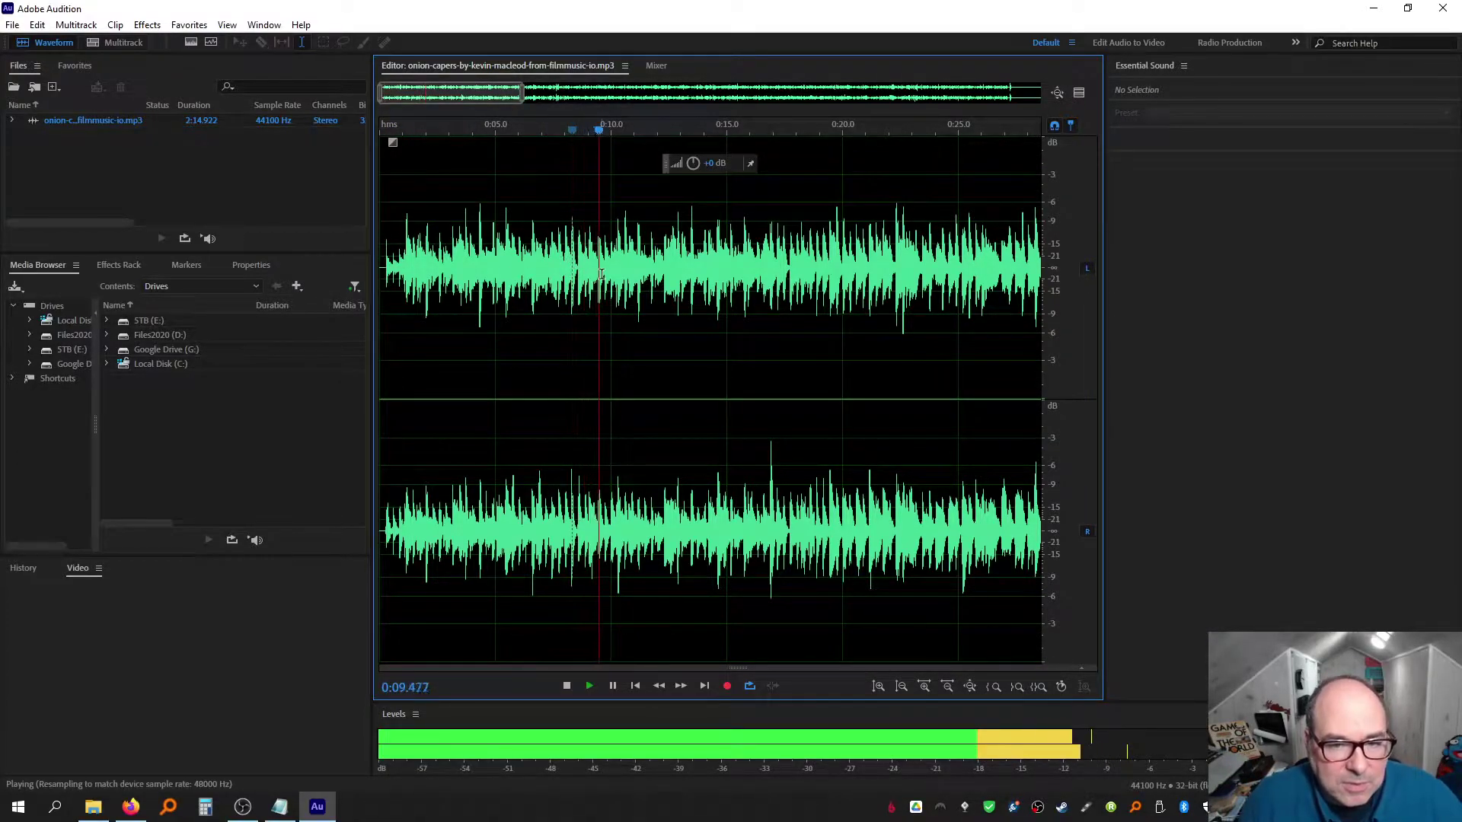
left_click(598, 268)
key("space")
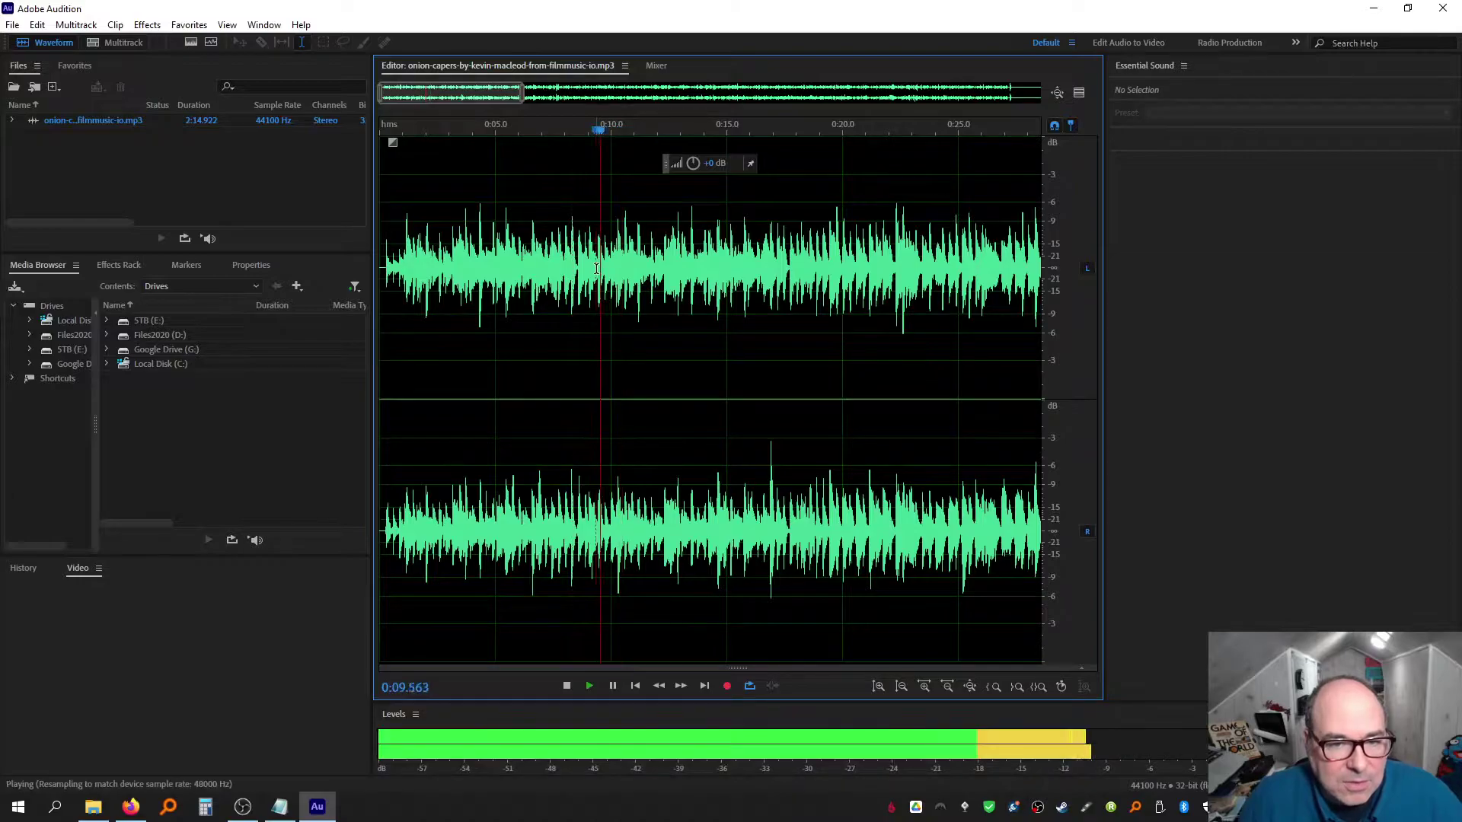
left_click(597, 268)
key("space")
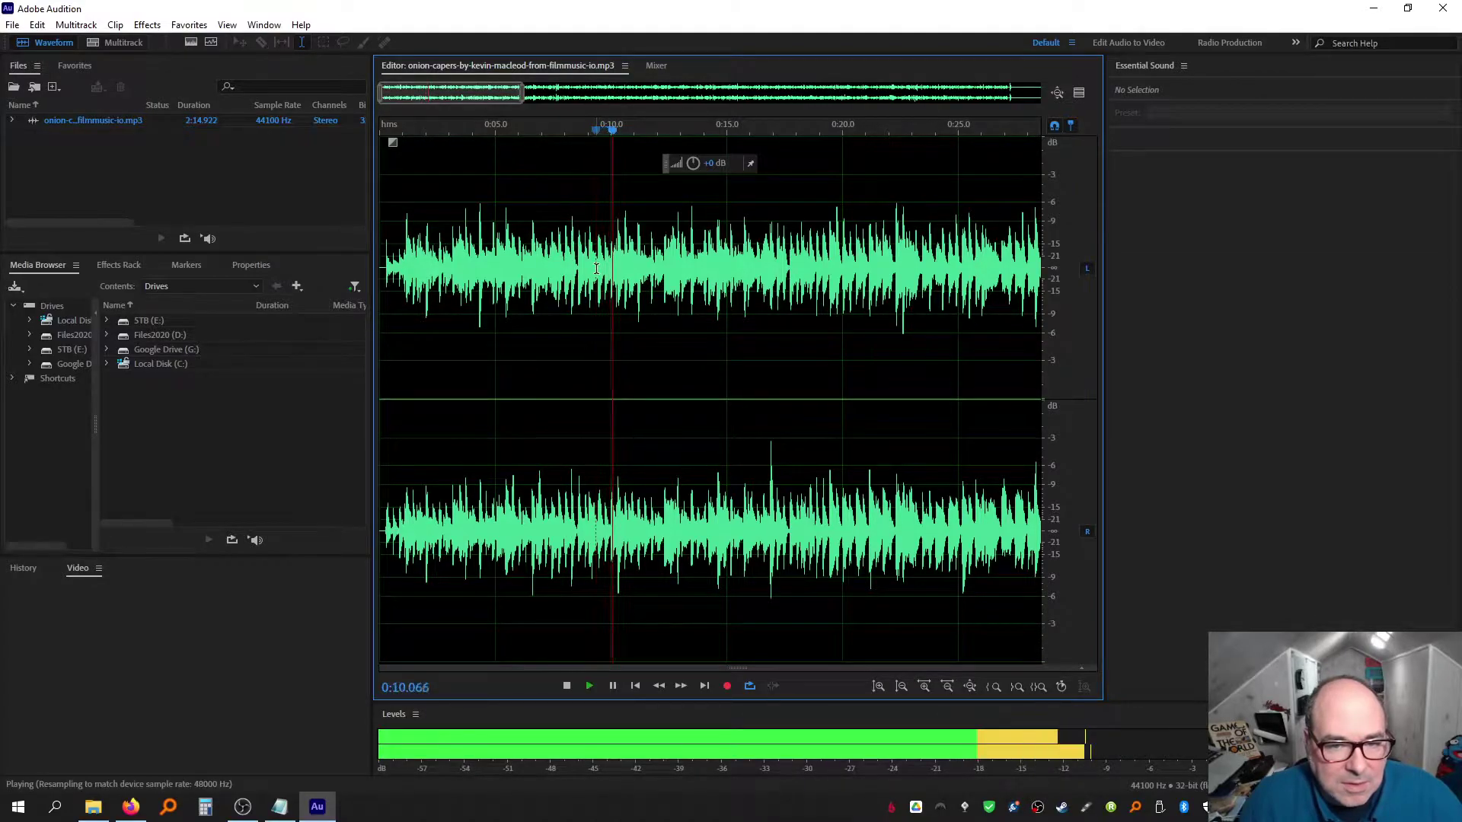
key("space")
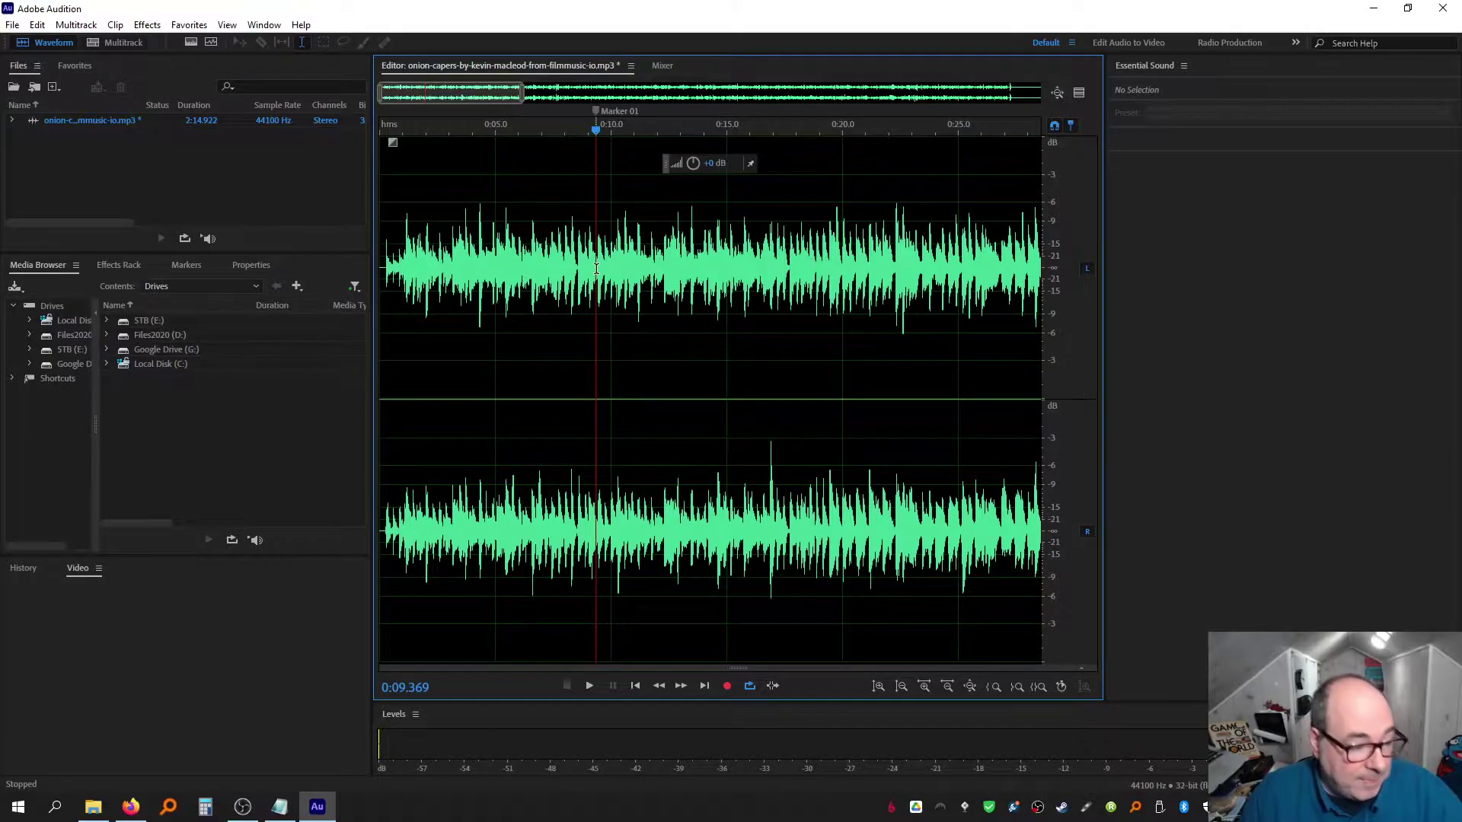
Play on from the first marker and place a second marker on the beat at about 0:19.3
key("space")
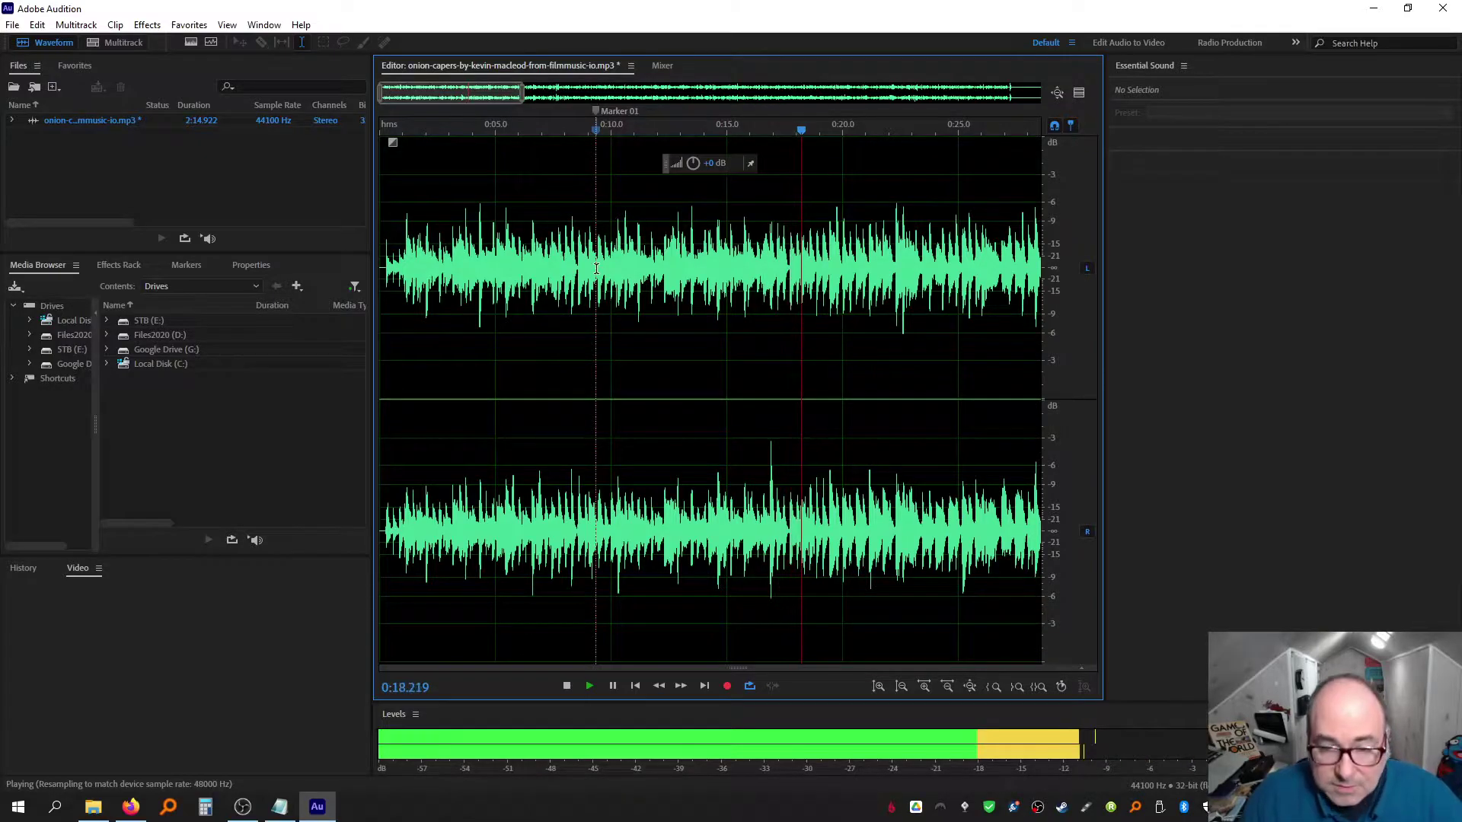
key("m")
key("space")
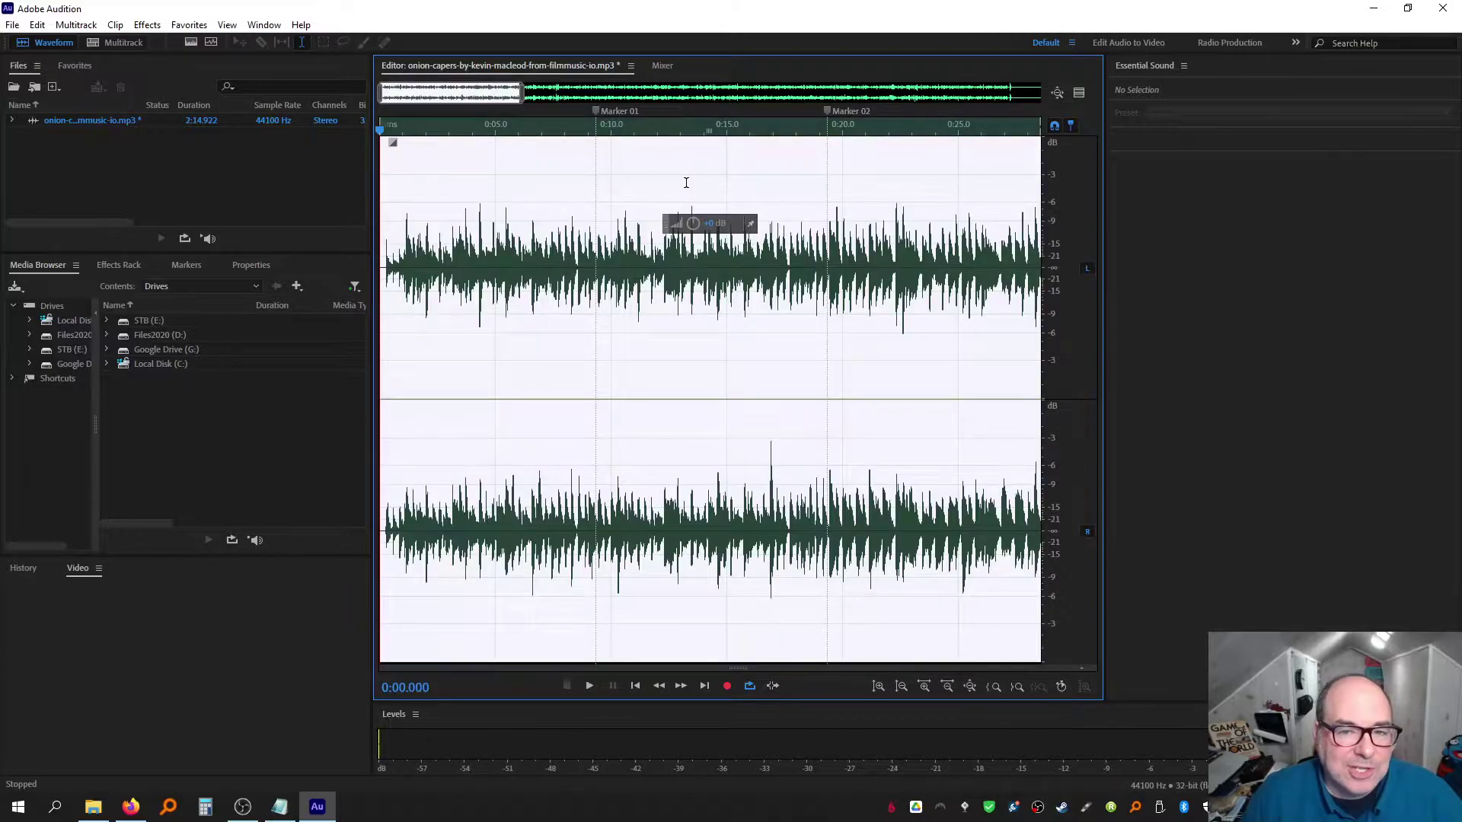
Select the audio between the two markers and copy it to a new file
left_click(674, 303)
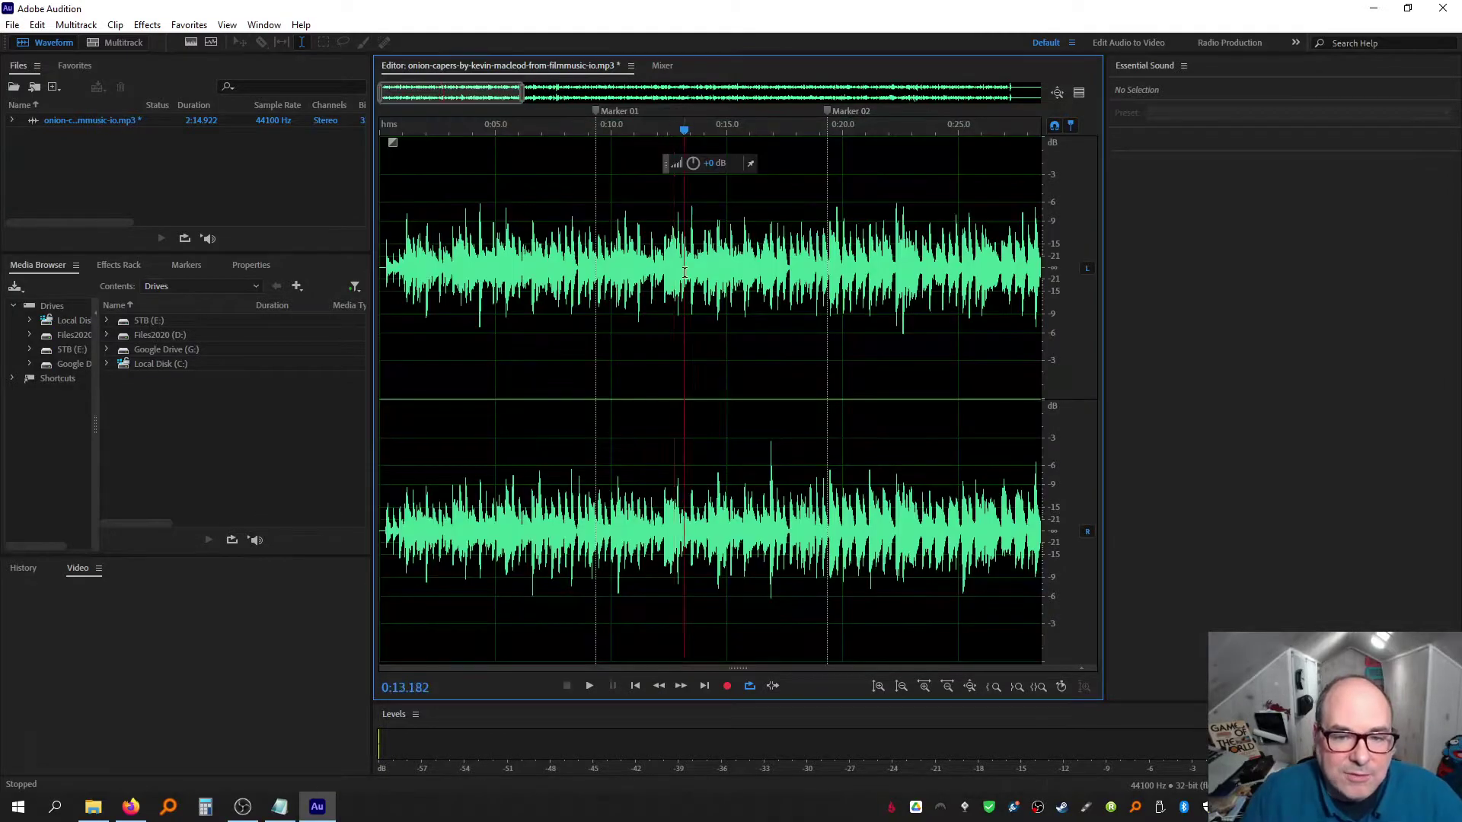
double_click(684, 273)
left_click(595, 187)
left_click_drag(596, 187, 823, 180)
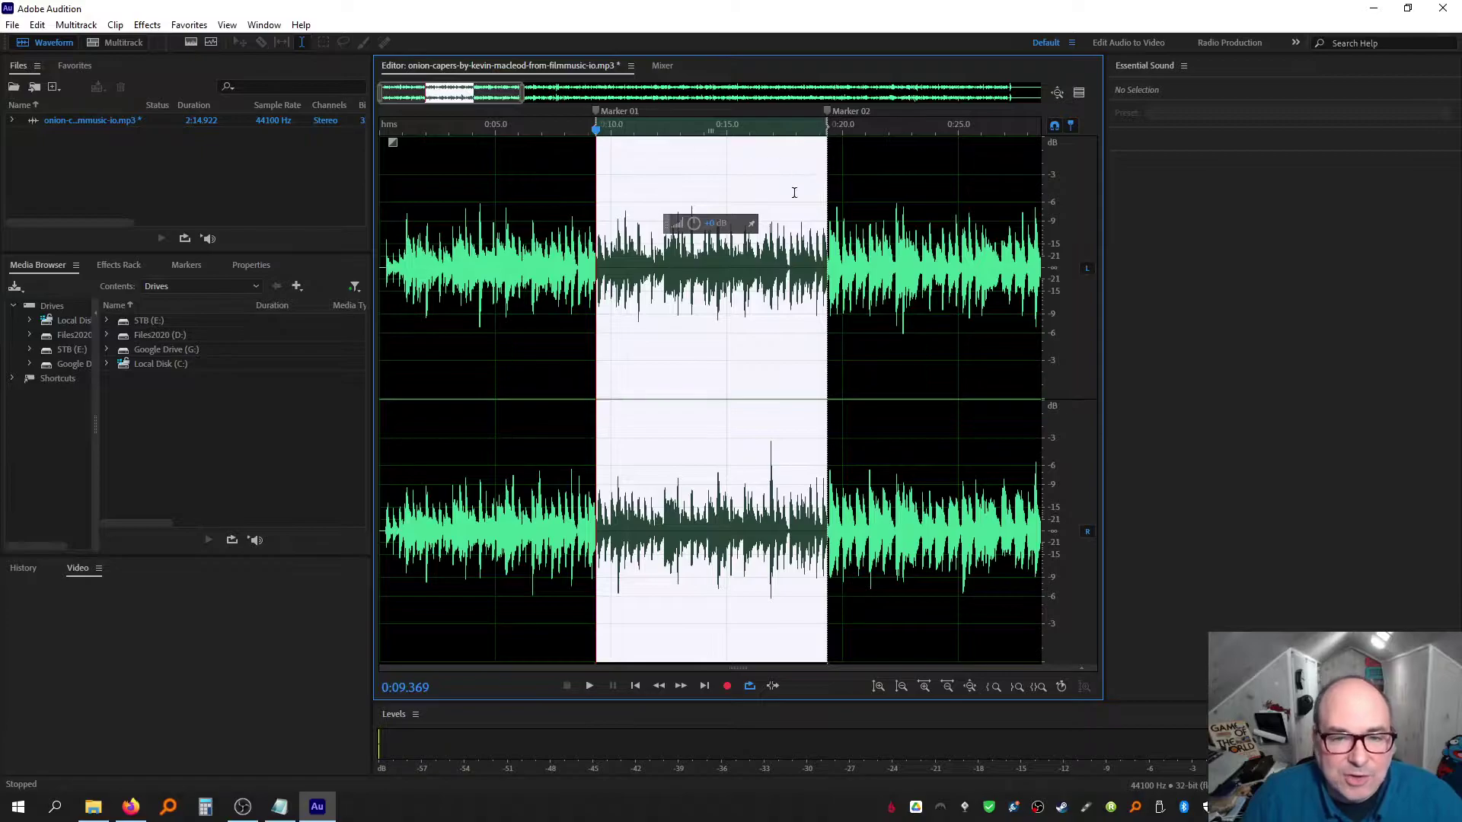
left_click(38, 25)
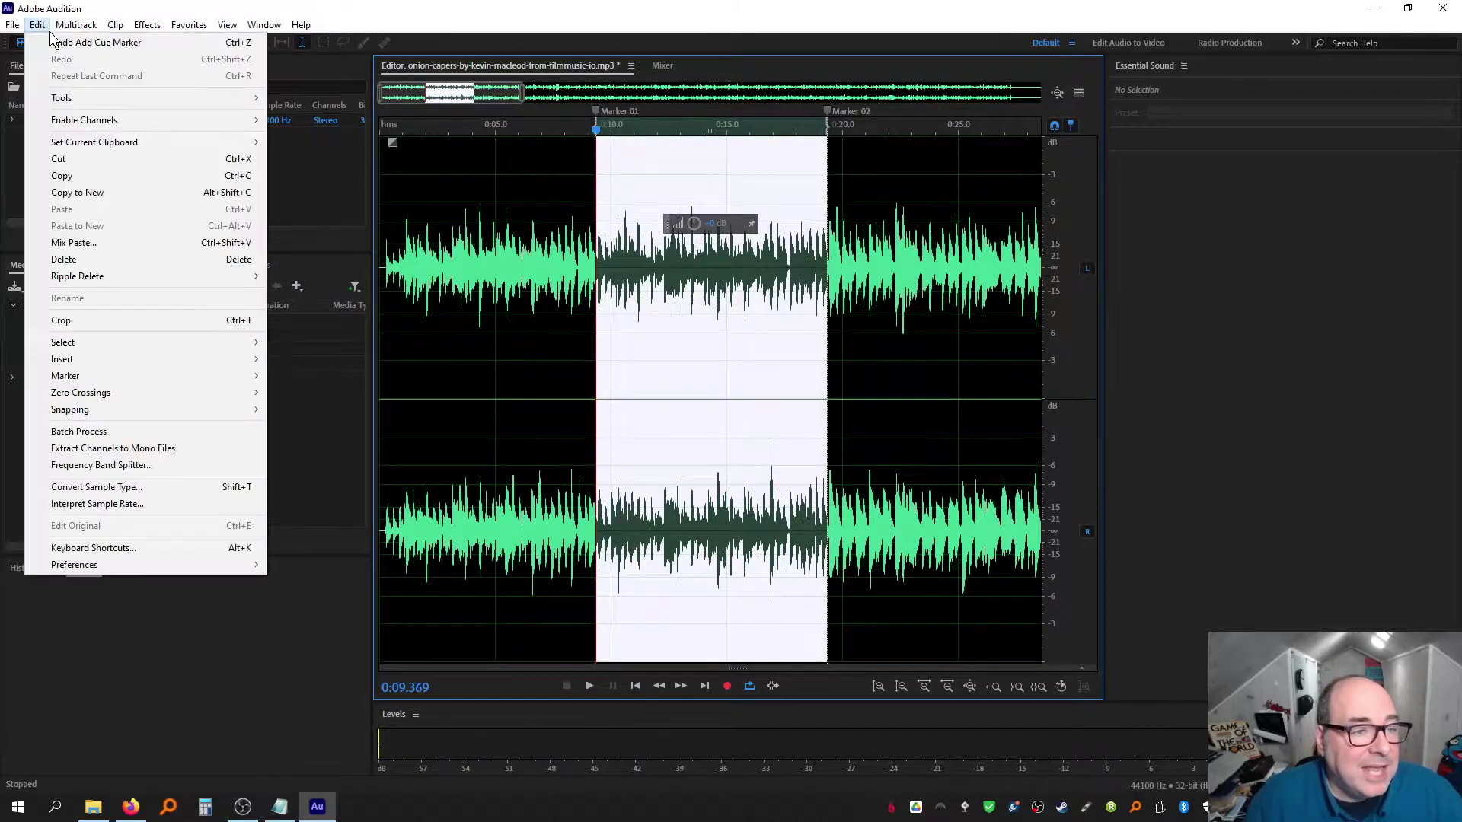
left_click(96, 195)
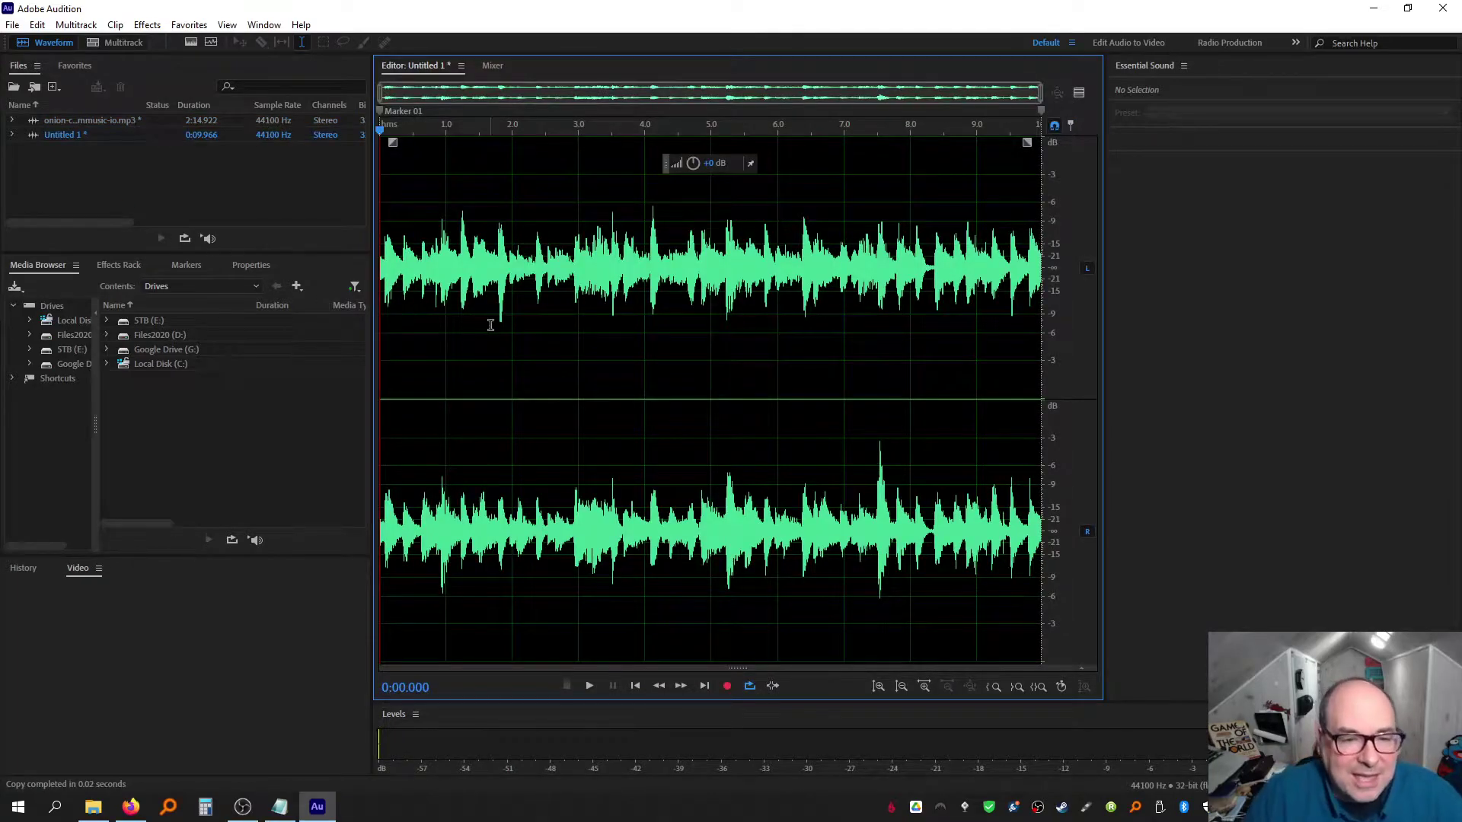
Play the new clip and replay its last seconds to find the beat where the loop should end
key("space")
key("space")
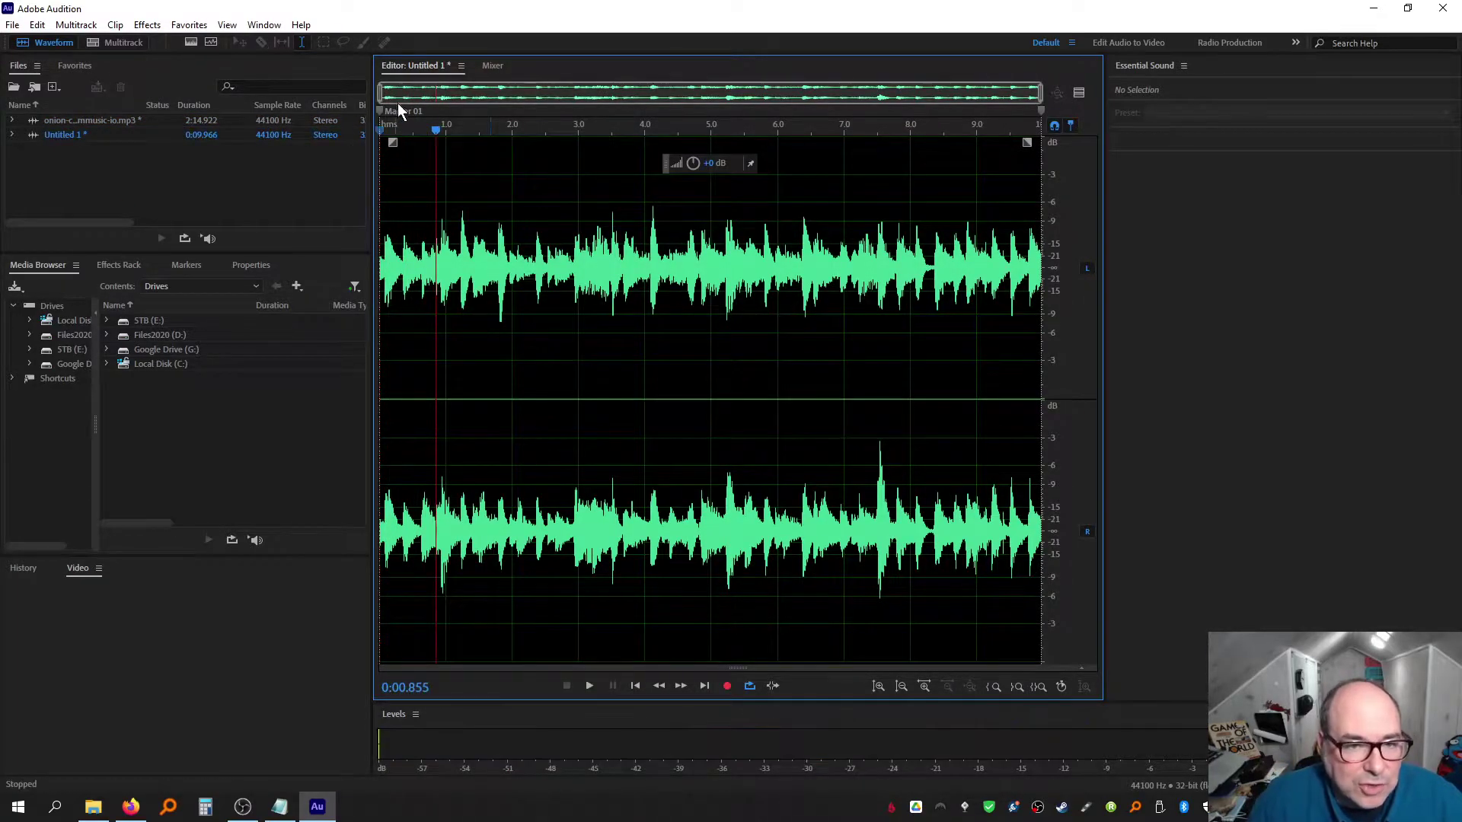
key("space")
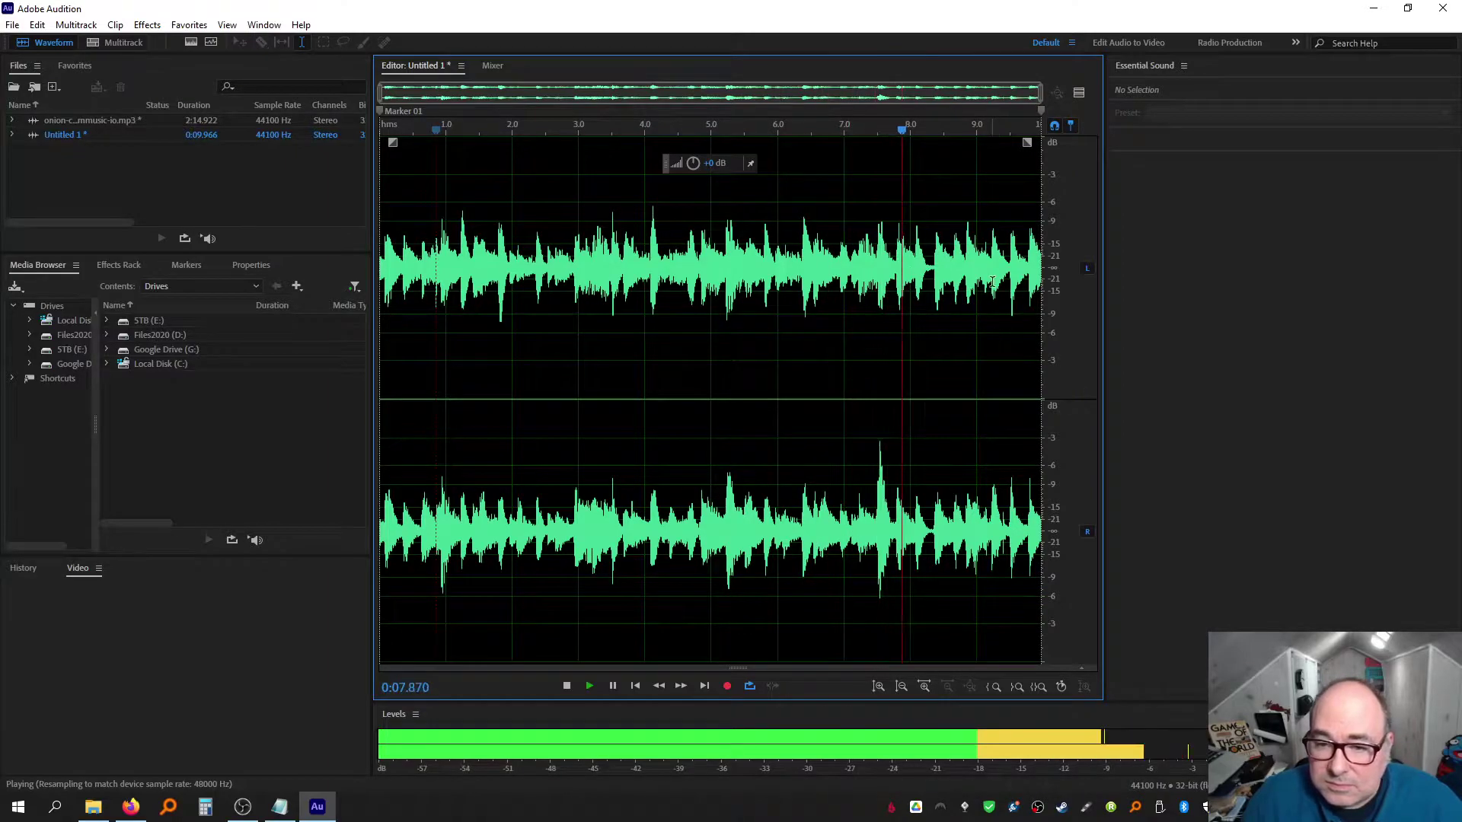
key("space")
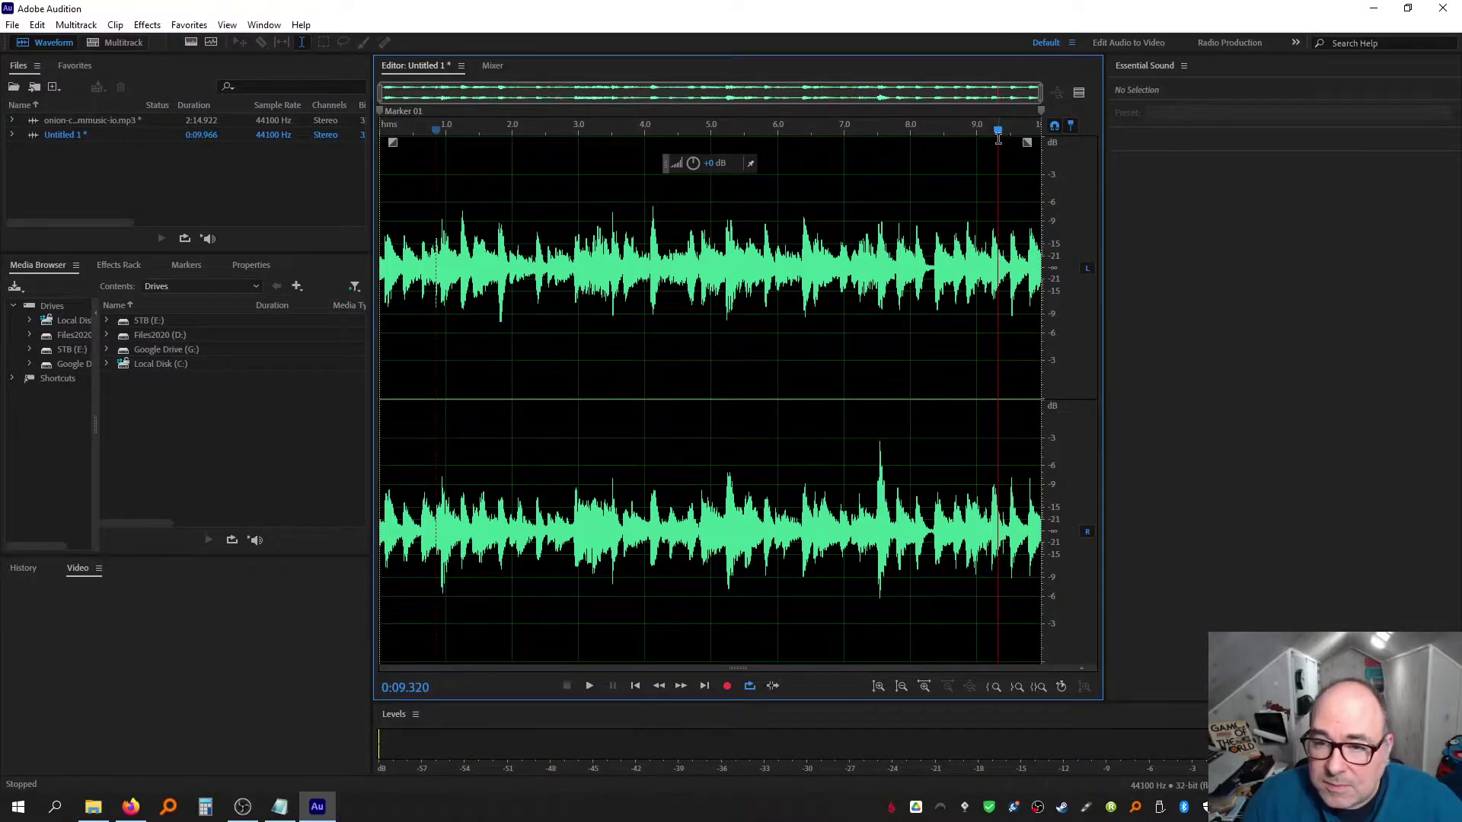
left_click_drag(997, 133, 957, 131)
key("space")
key("space")
key("space")
key("space")
left_click_drag(994, 135, 863, 134)
key("space")
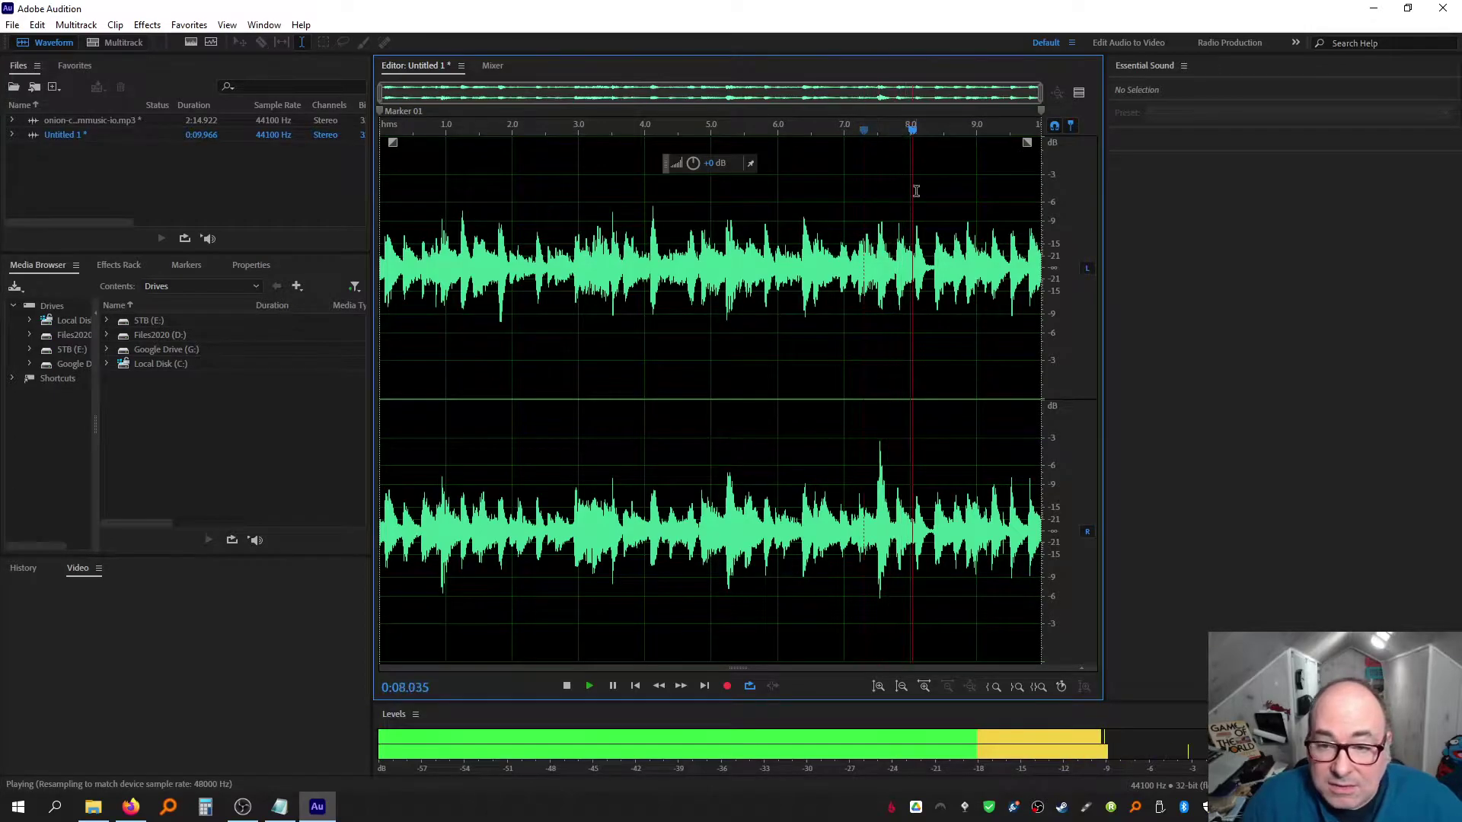
key("space")
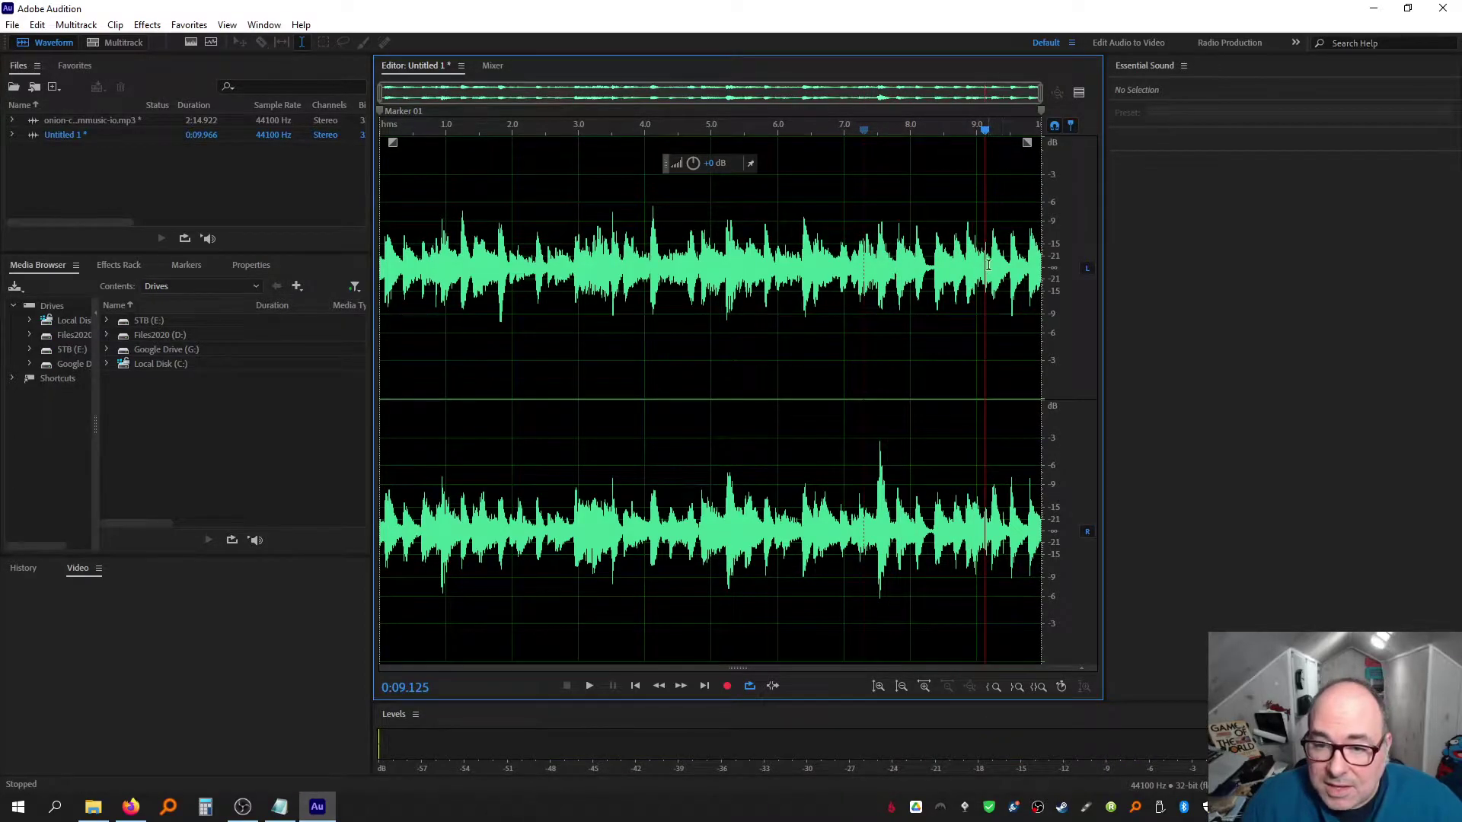
Try deleting the clip's tail from about 0:09.197, play the loop to check the transition, and undo the deletion
left_click_drag(989, 267, 1103, 276)
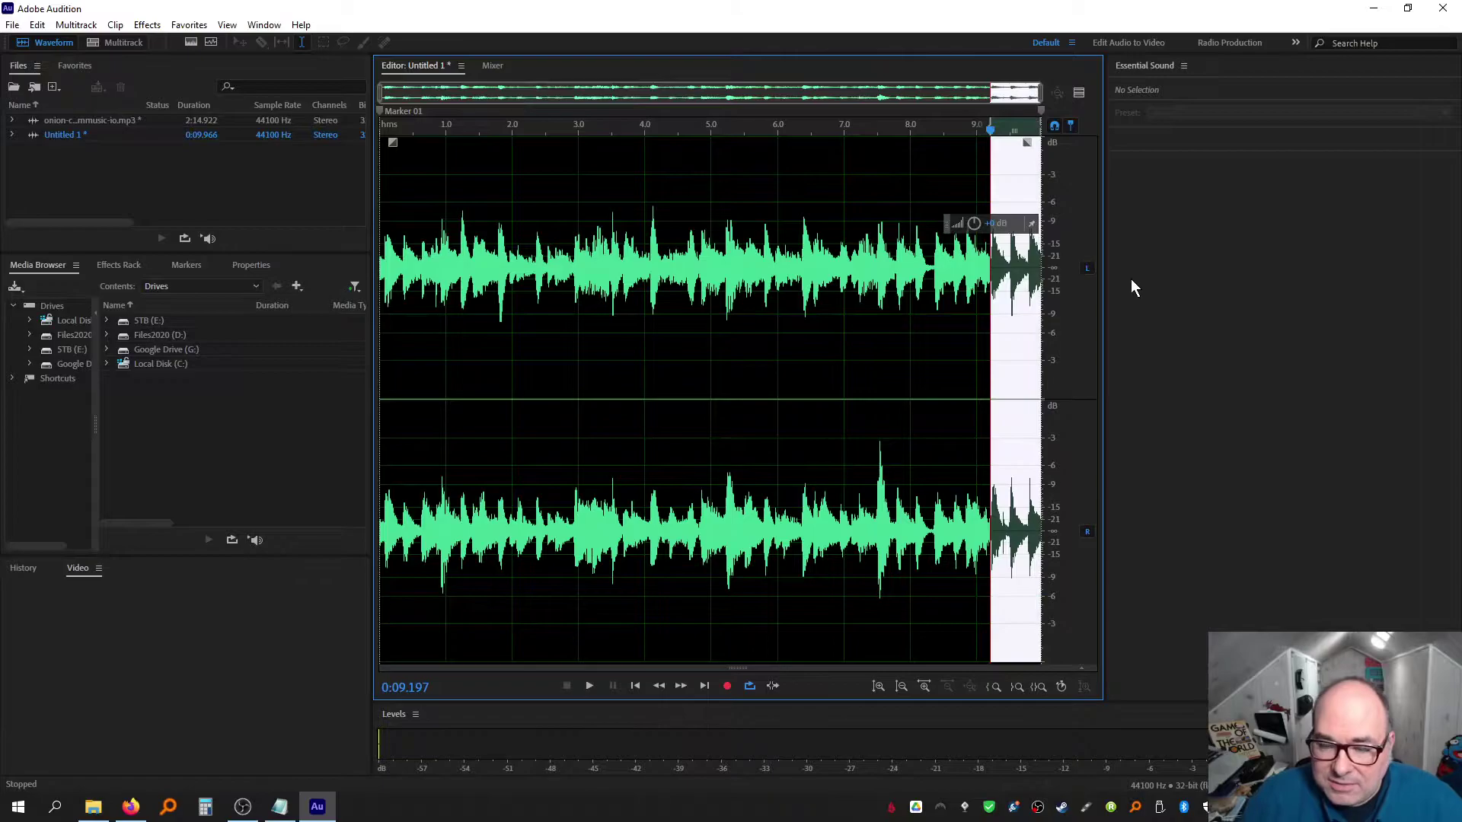
key("Delete")
key("space")
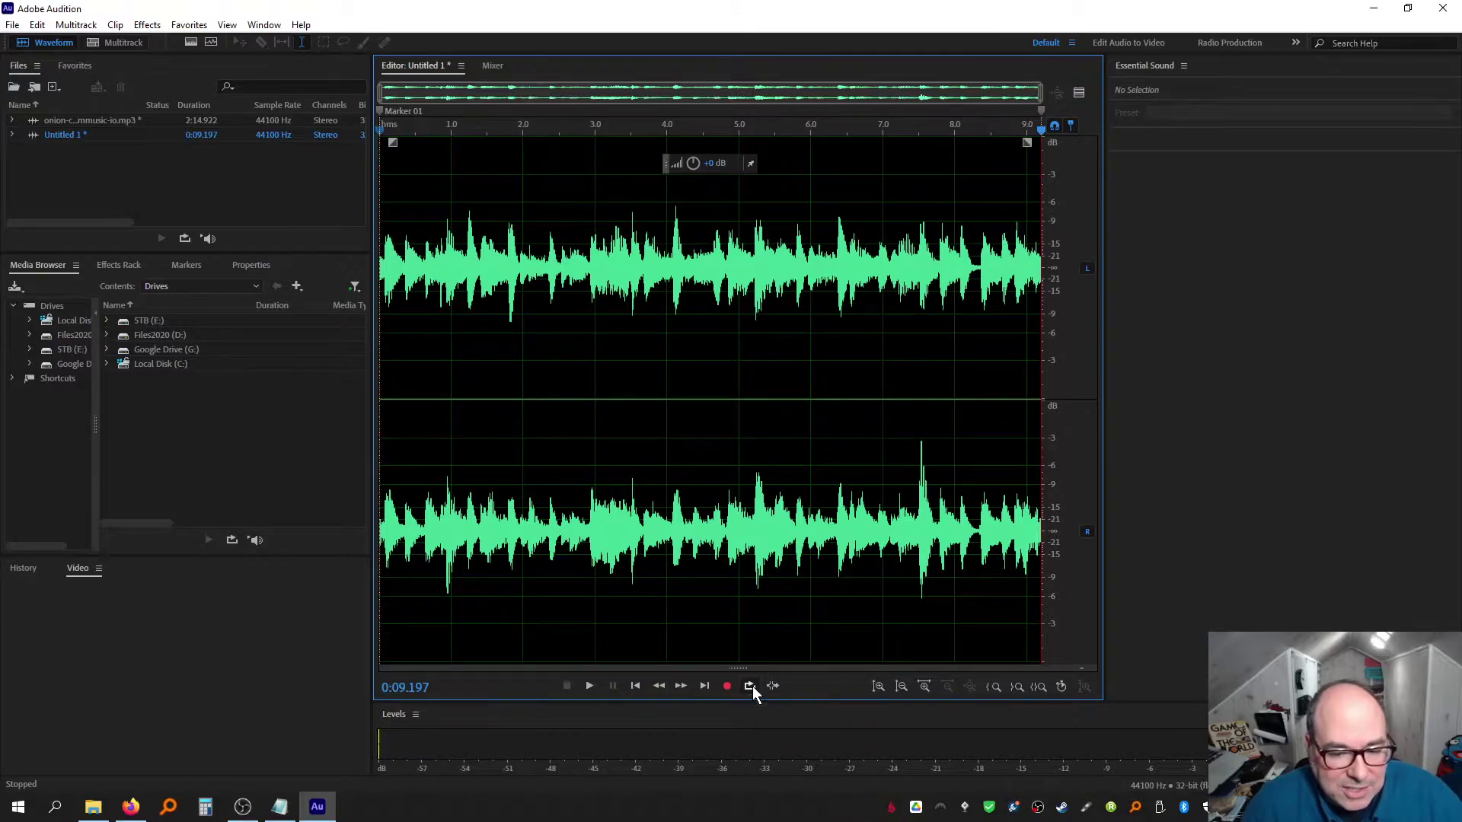
left_click(589, 685)
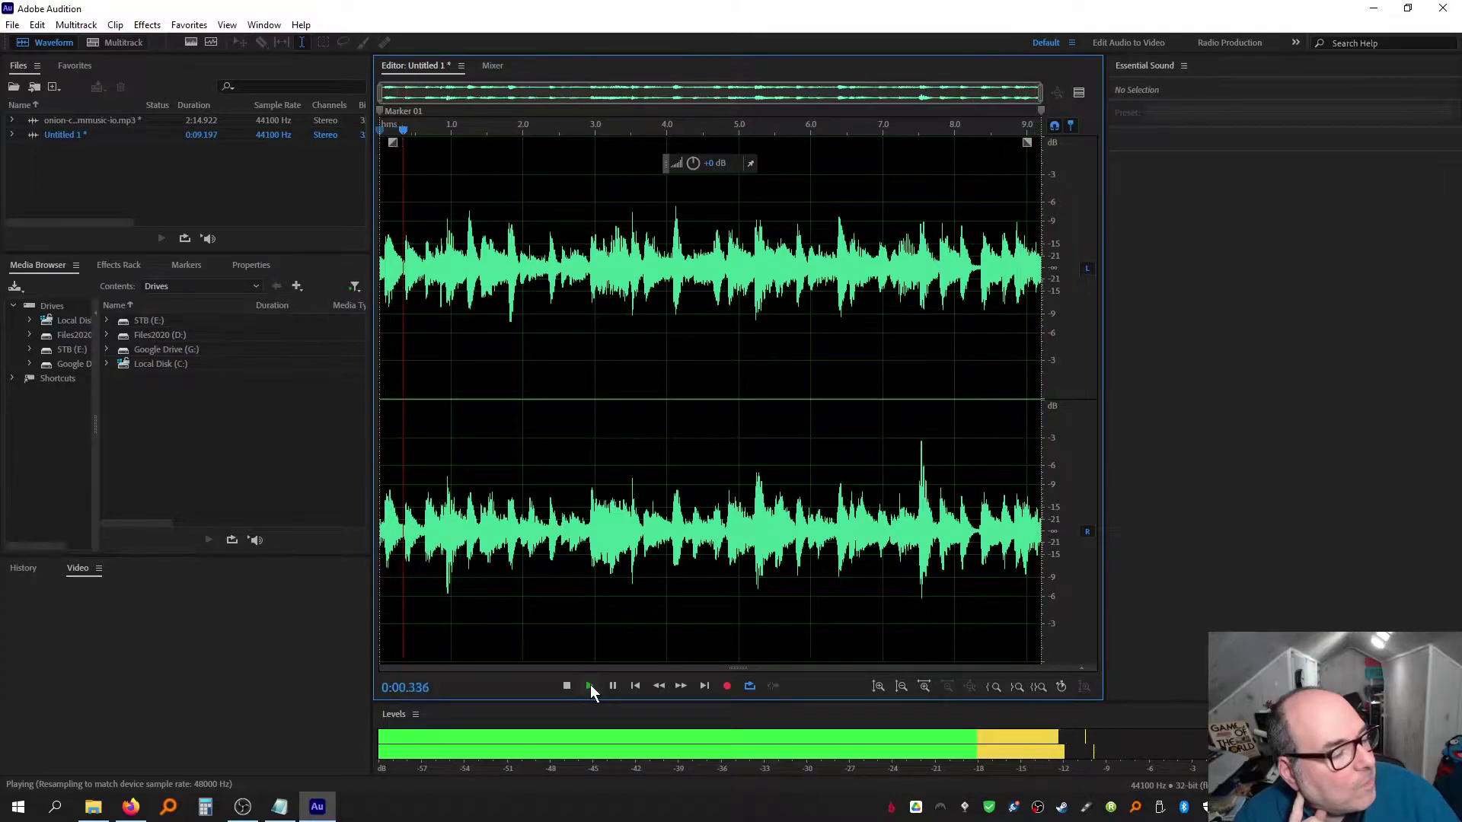
left_click(591, 684)
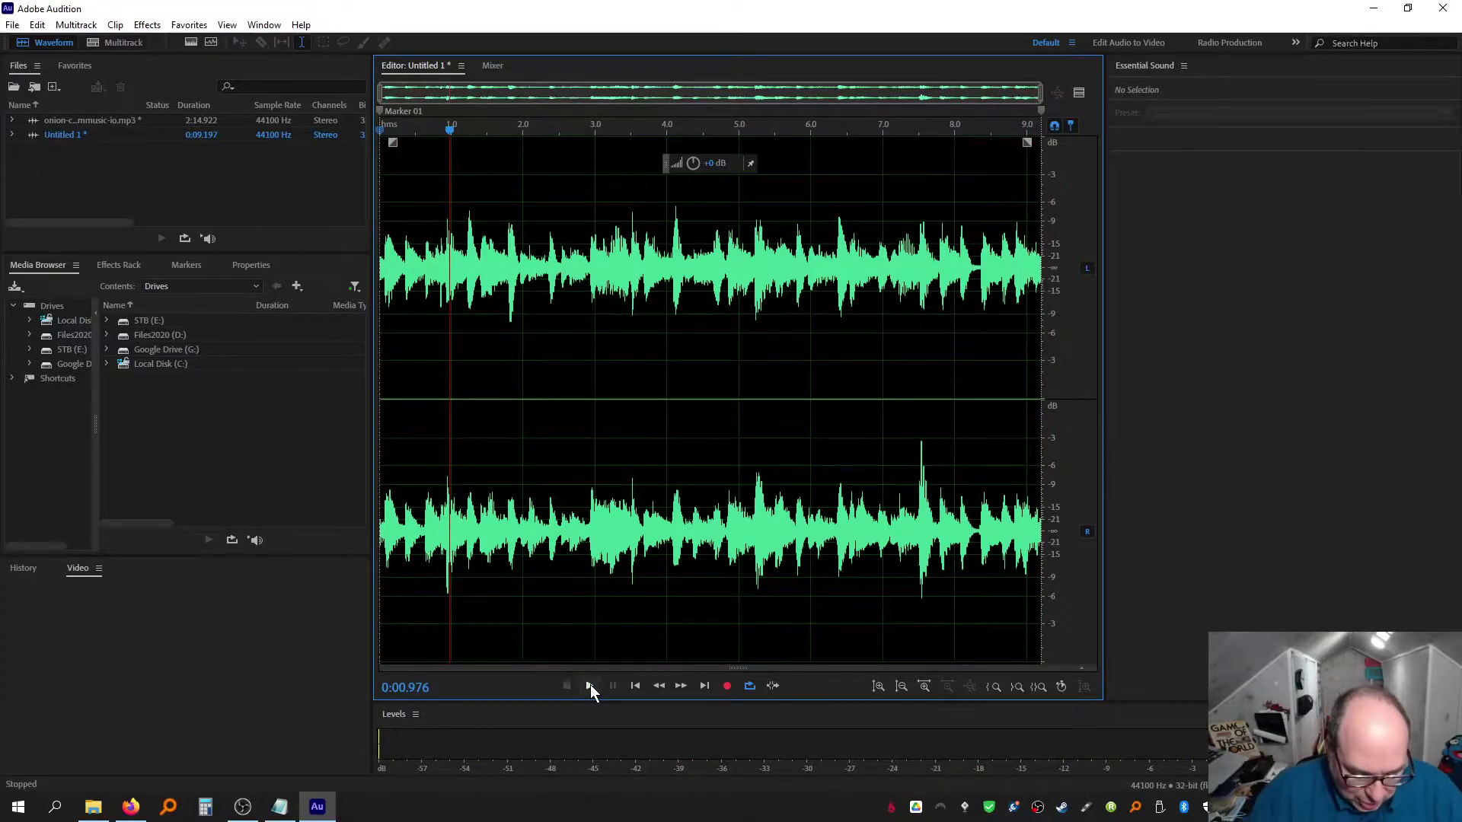
key("ctrl+z")
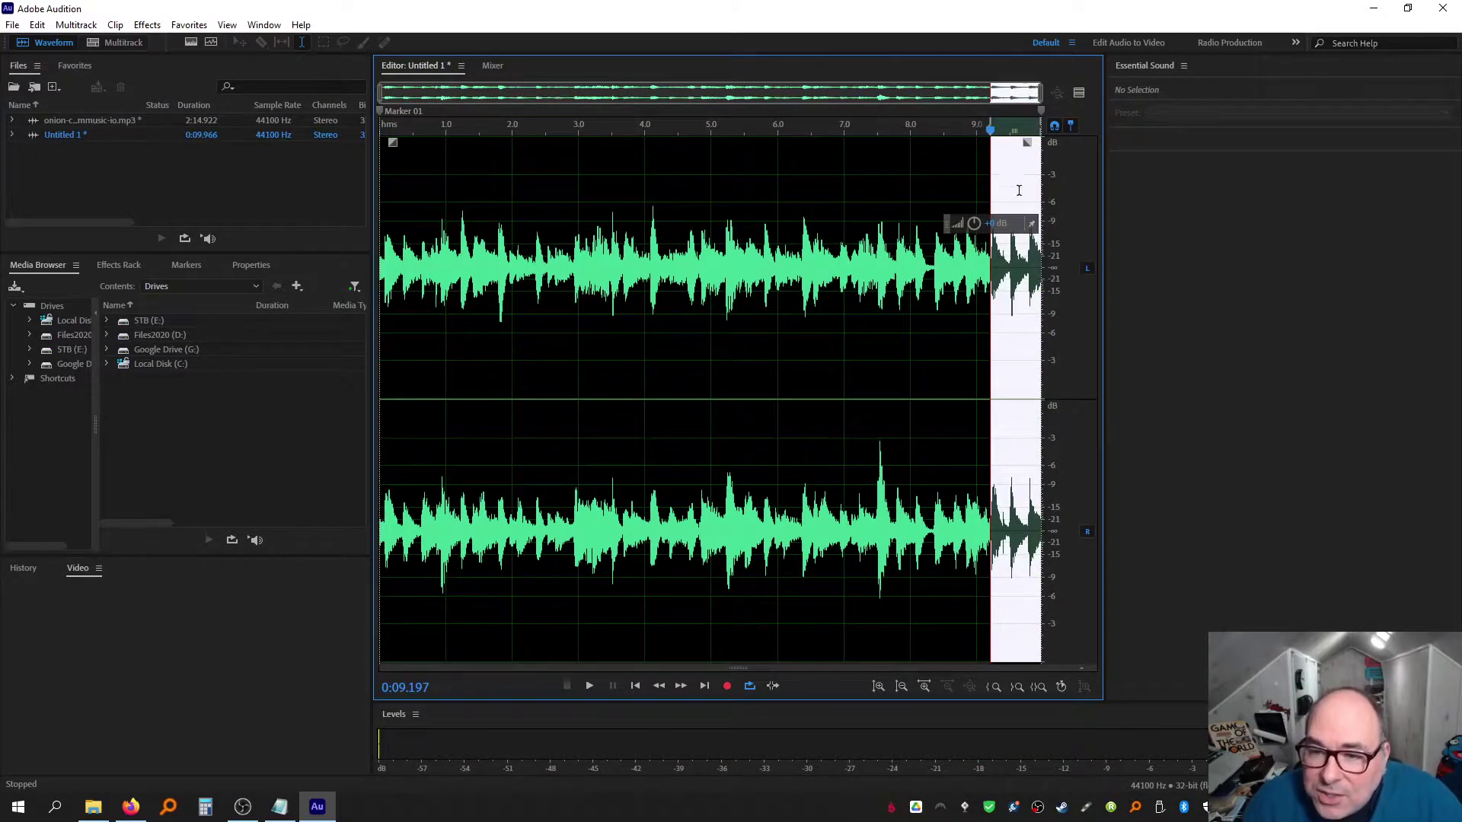
Shift the start of the tail selection to about 0:09.243, delete the tail, and play the clip across its loop point
left_click_drag(990, 173, 992, 173)
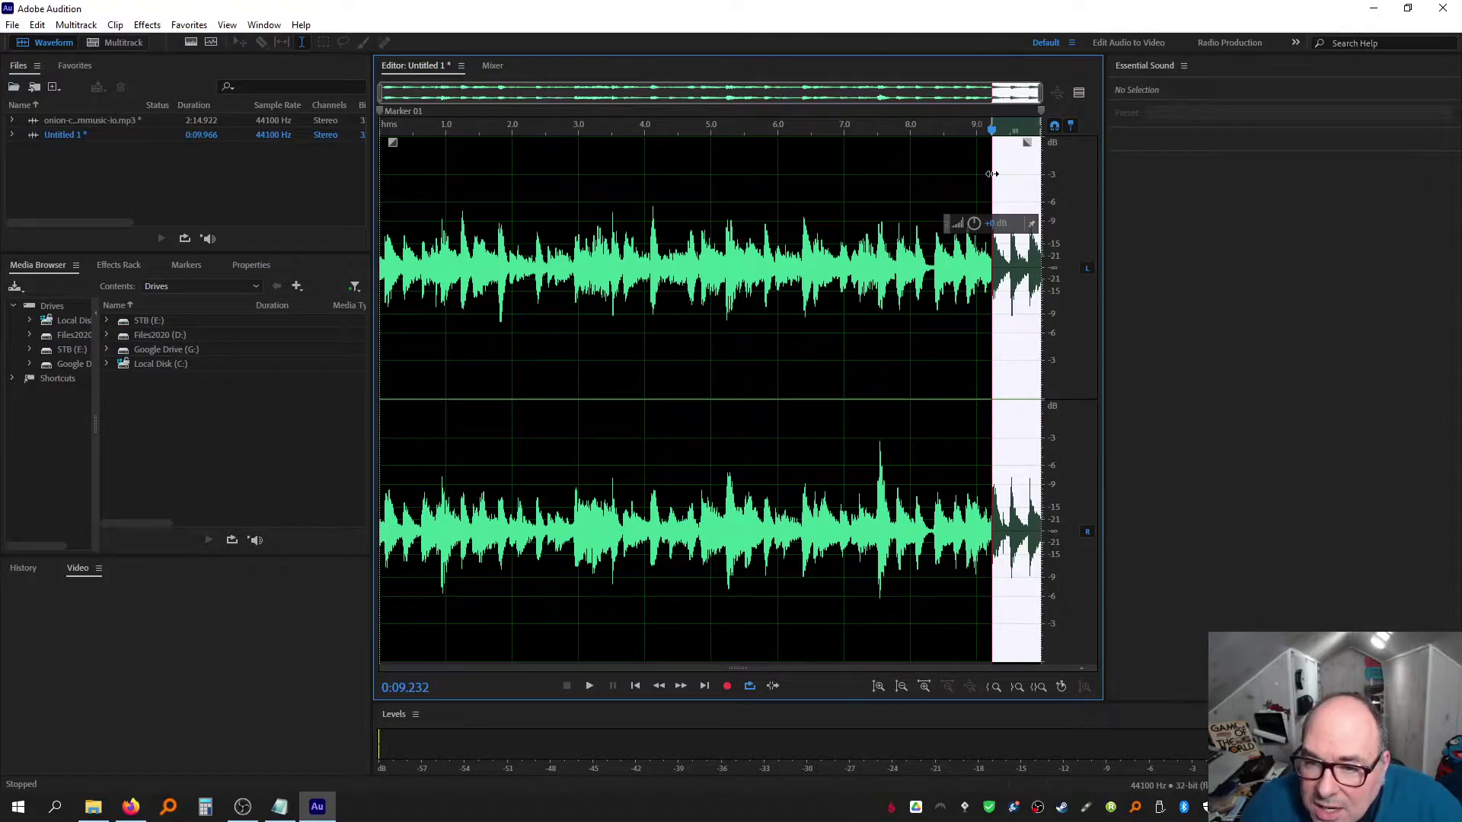
key("Delete")
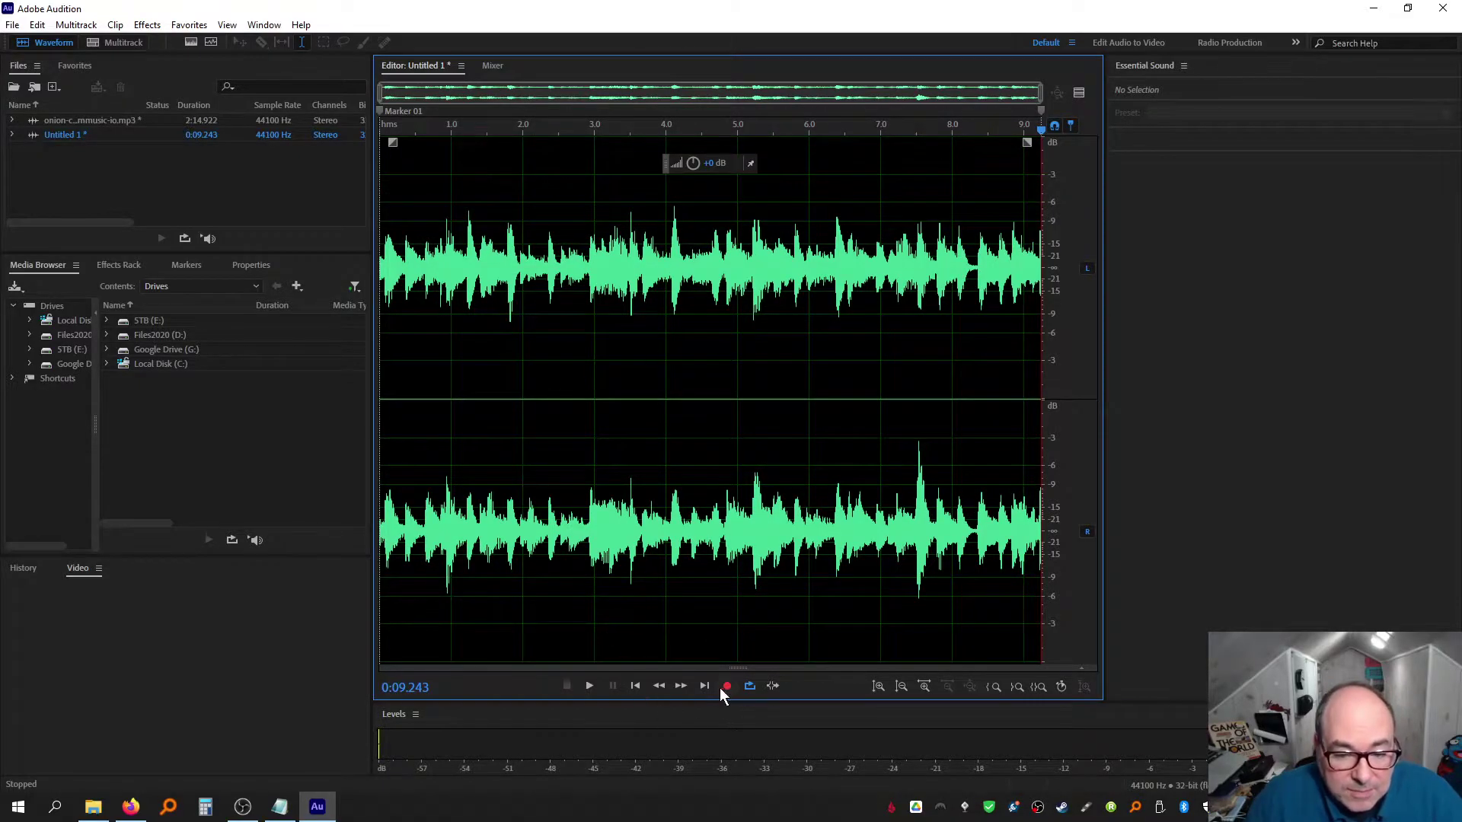
left_click(588, 685)
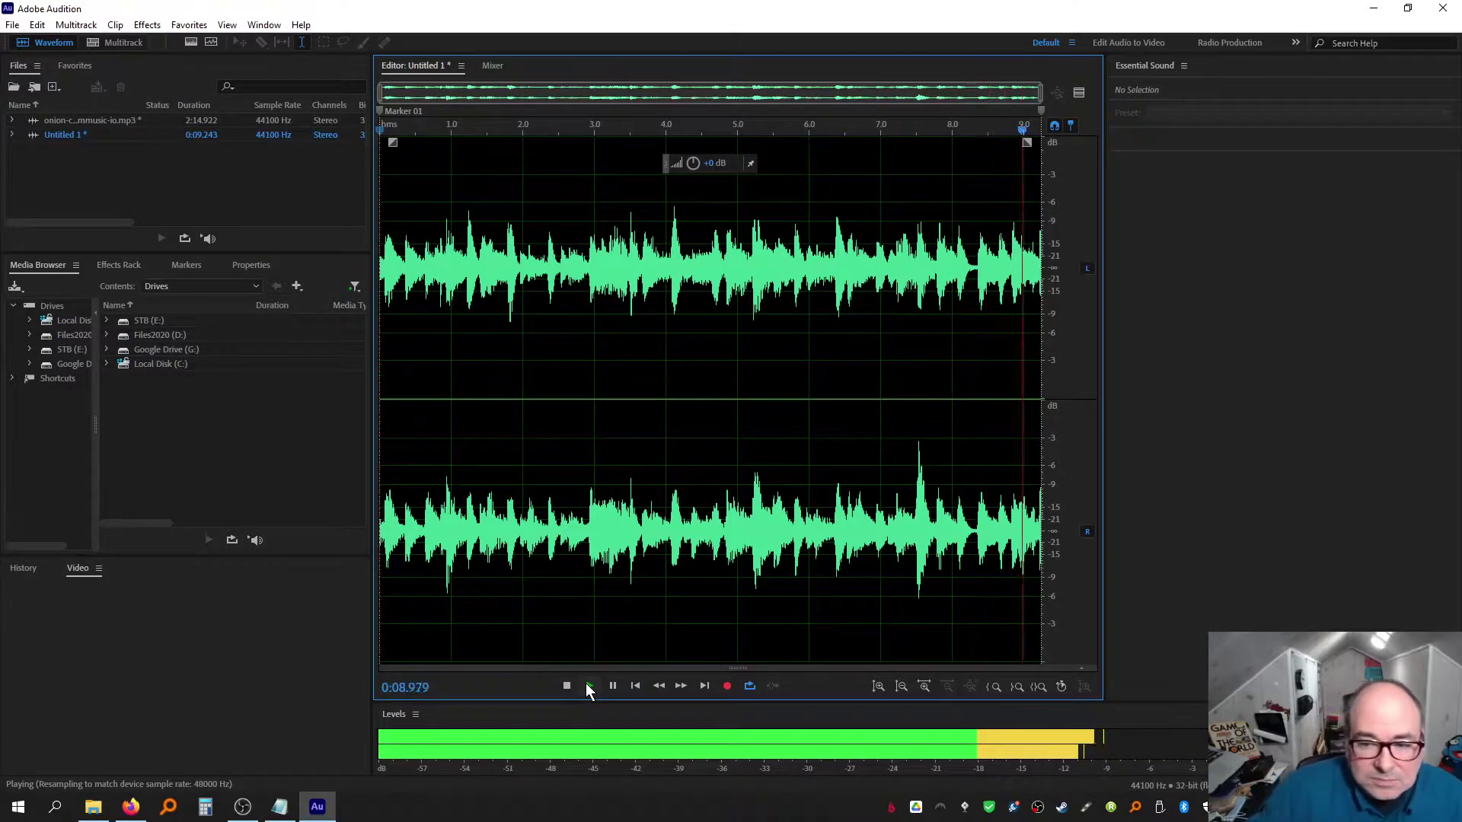
left_click(586, 683)
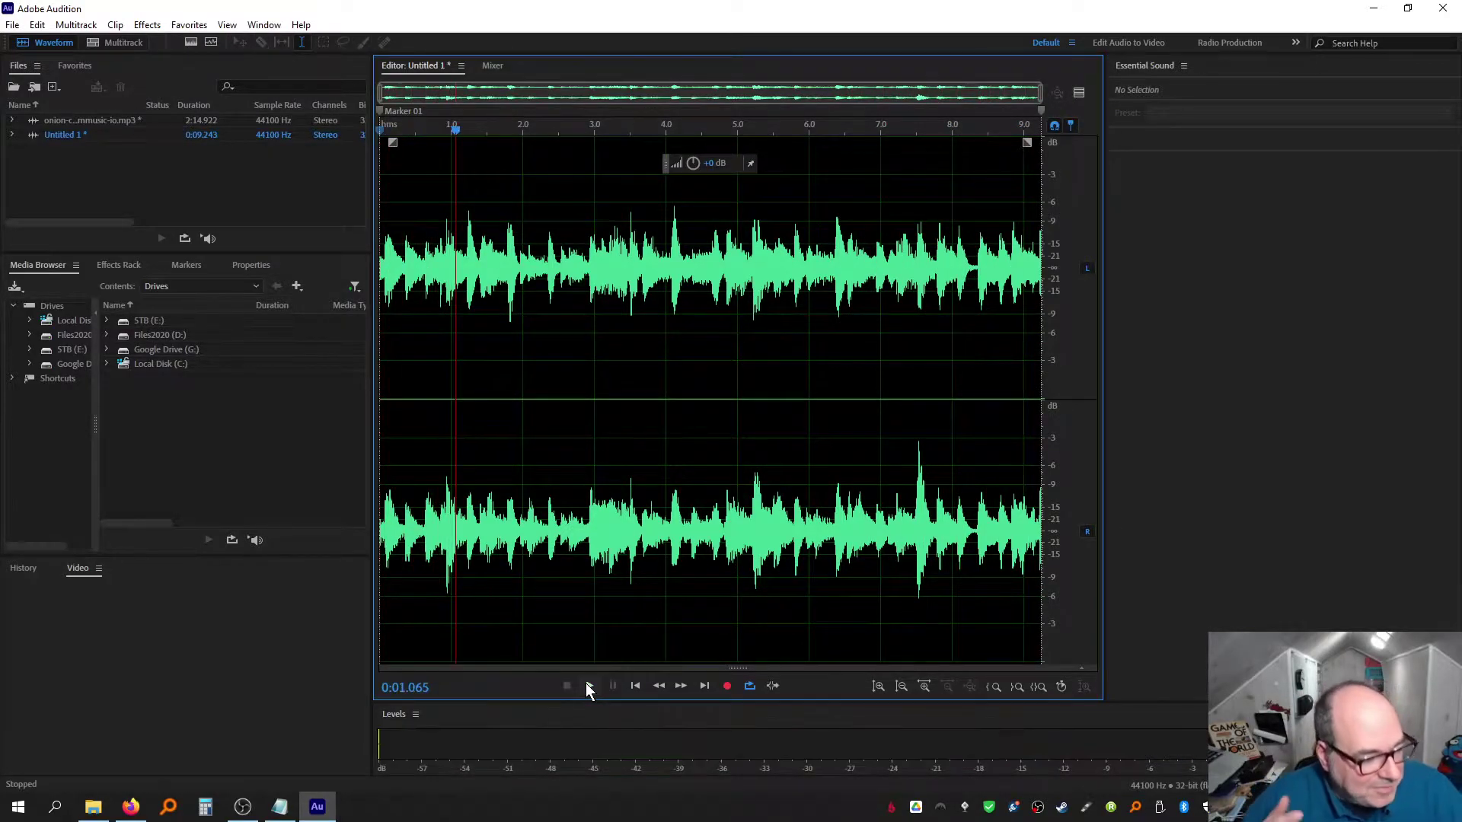
Turn off snapping so that a finer selection can be made at the very end of the clip
scroll(963, 453, "up", 4)
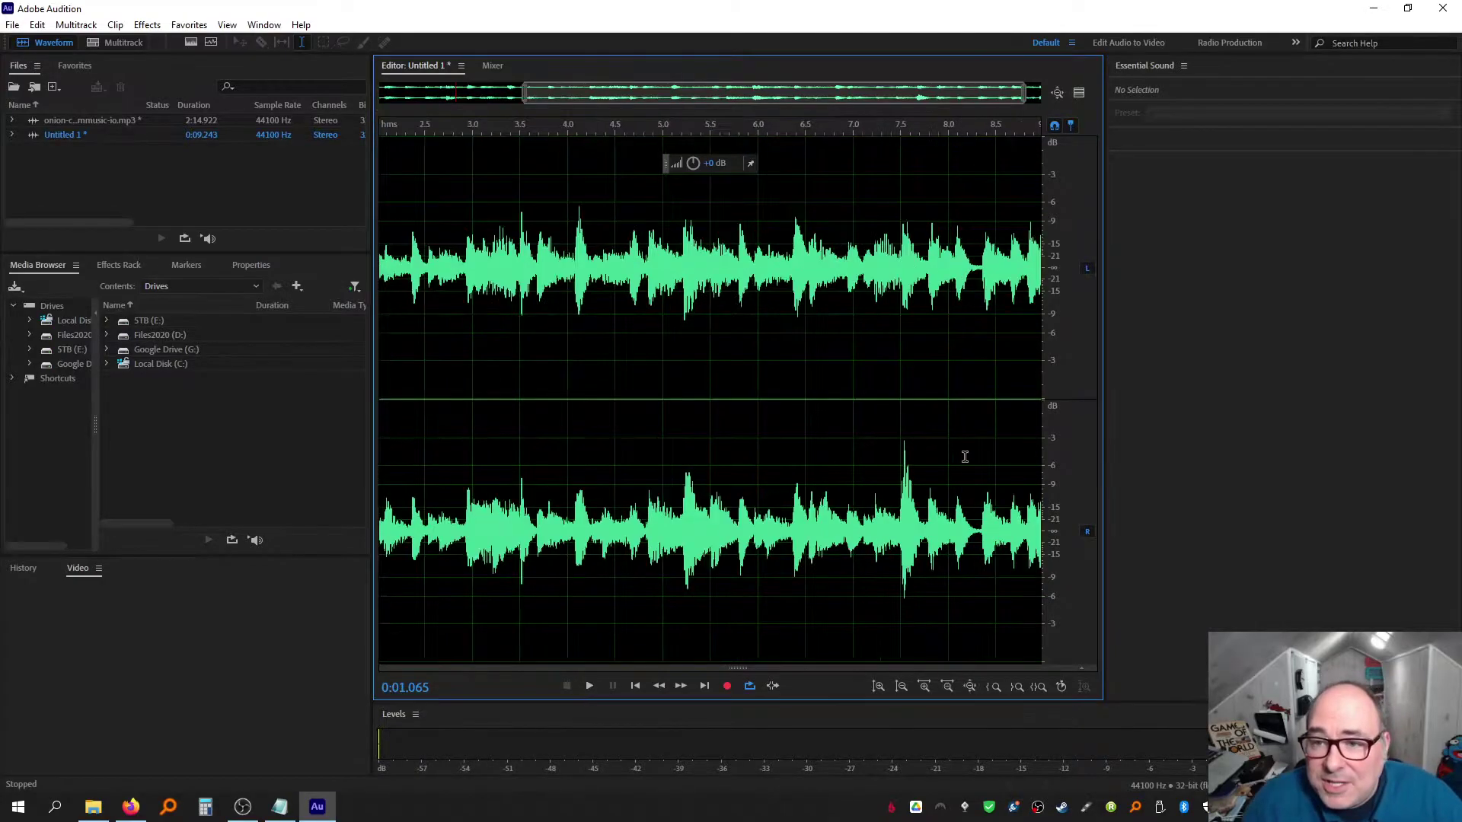
left_click_drag(950, 95, 1013, 101)
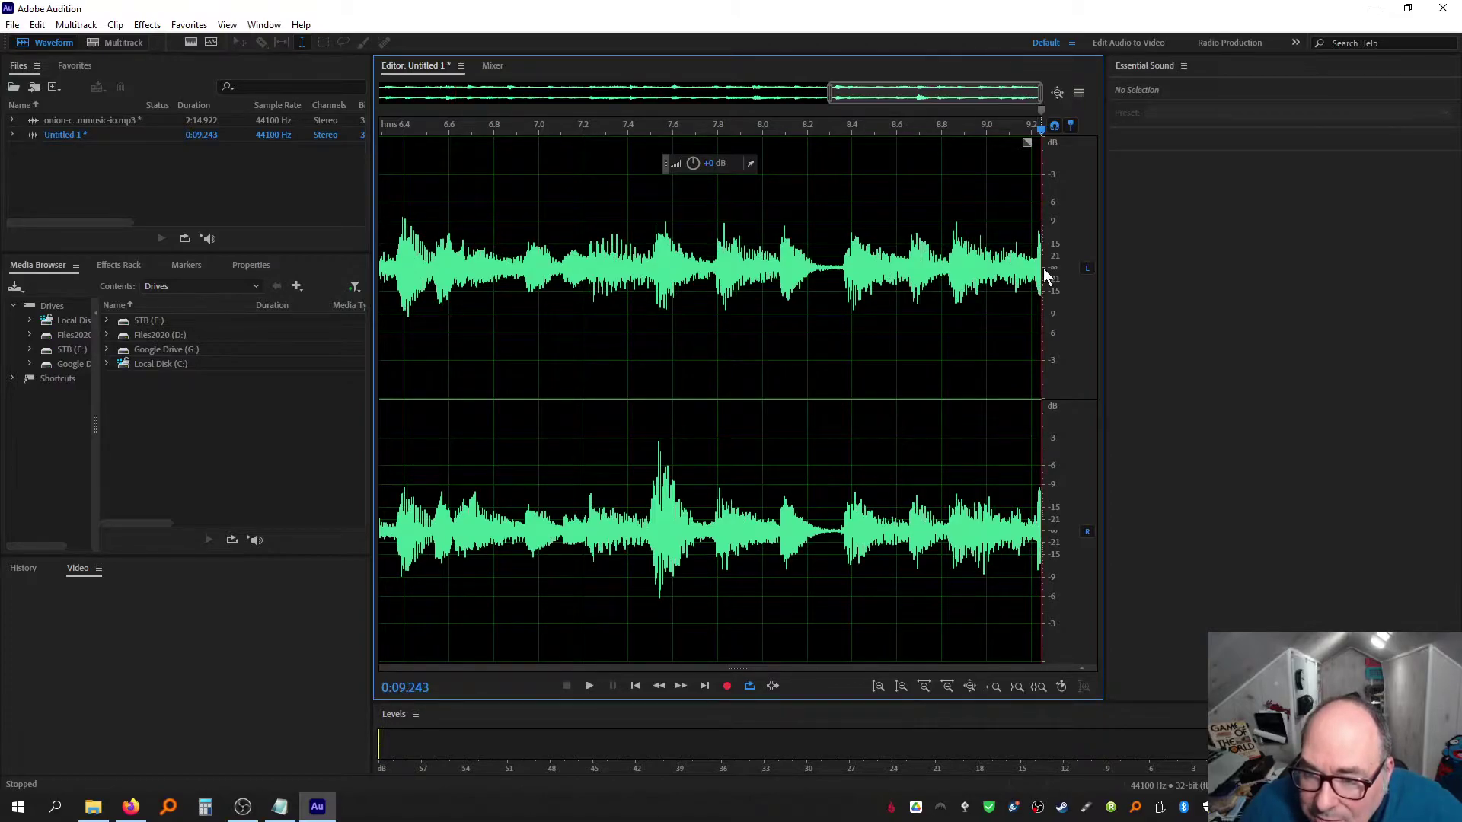
left_click_drag(1031, 264, 1046, 266)
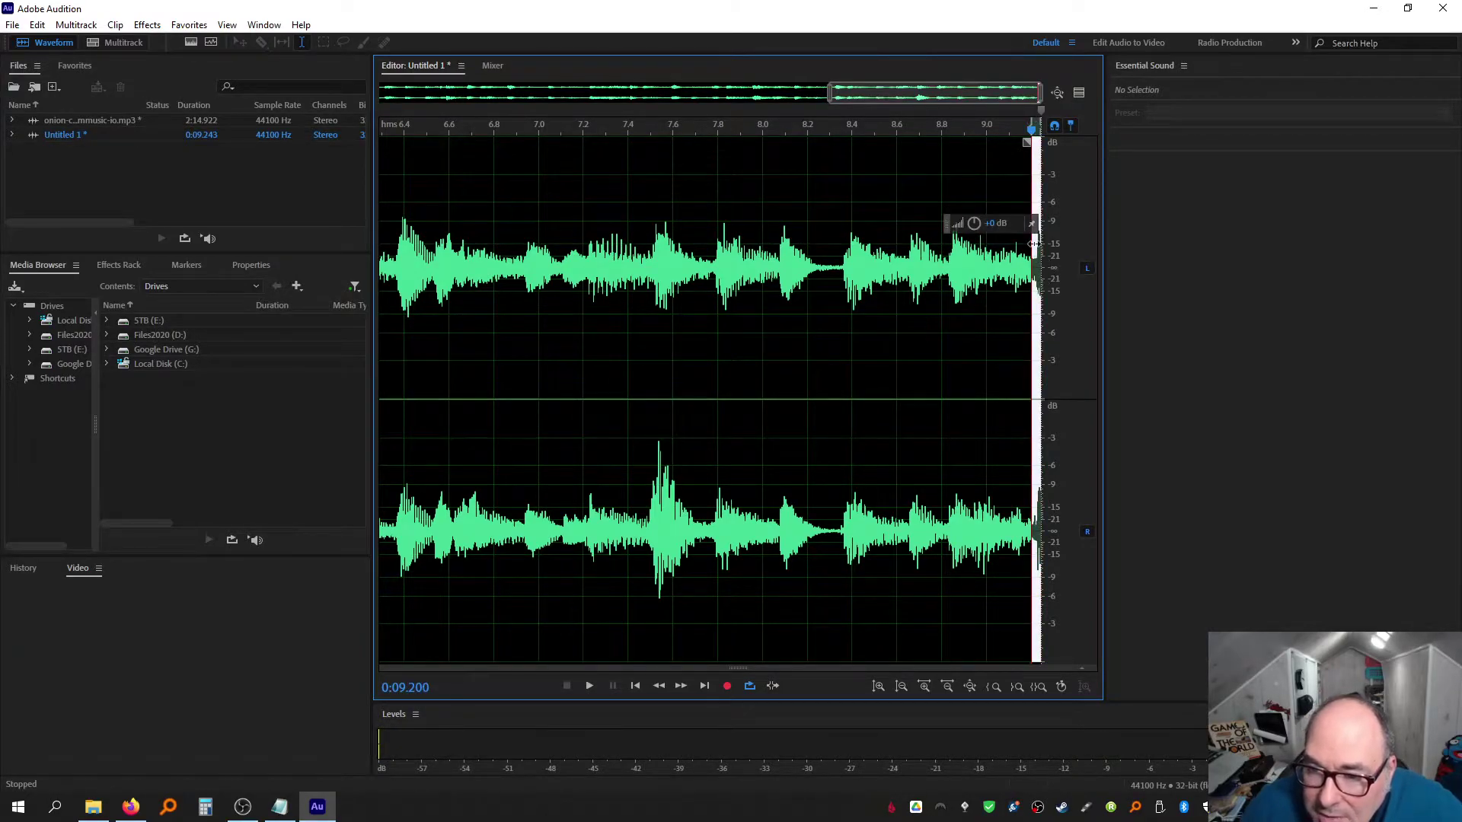
left_click(1037, 169)
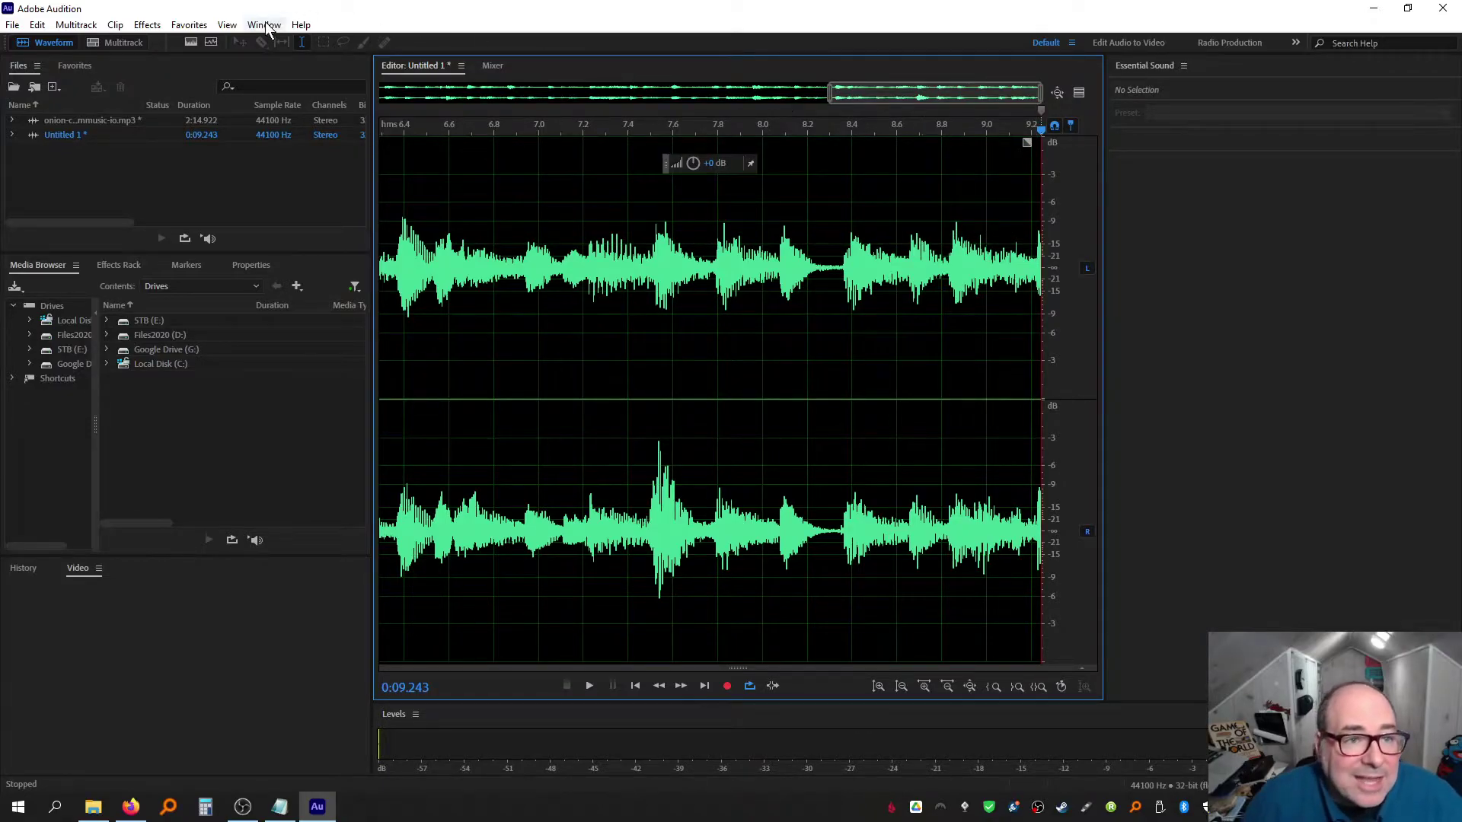
left_click(267, 25)
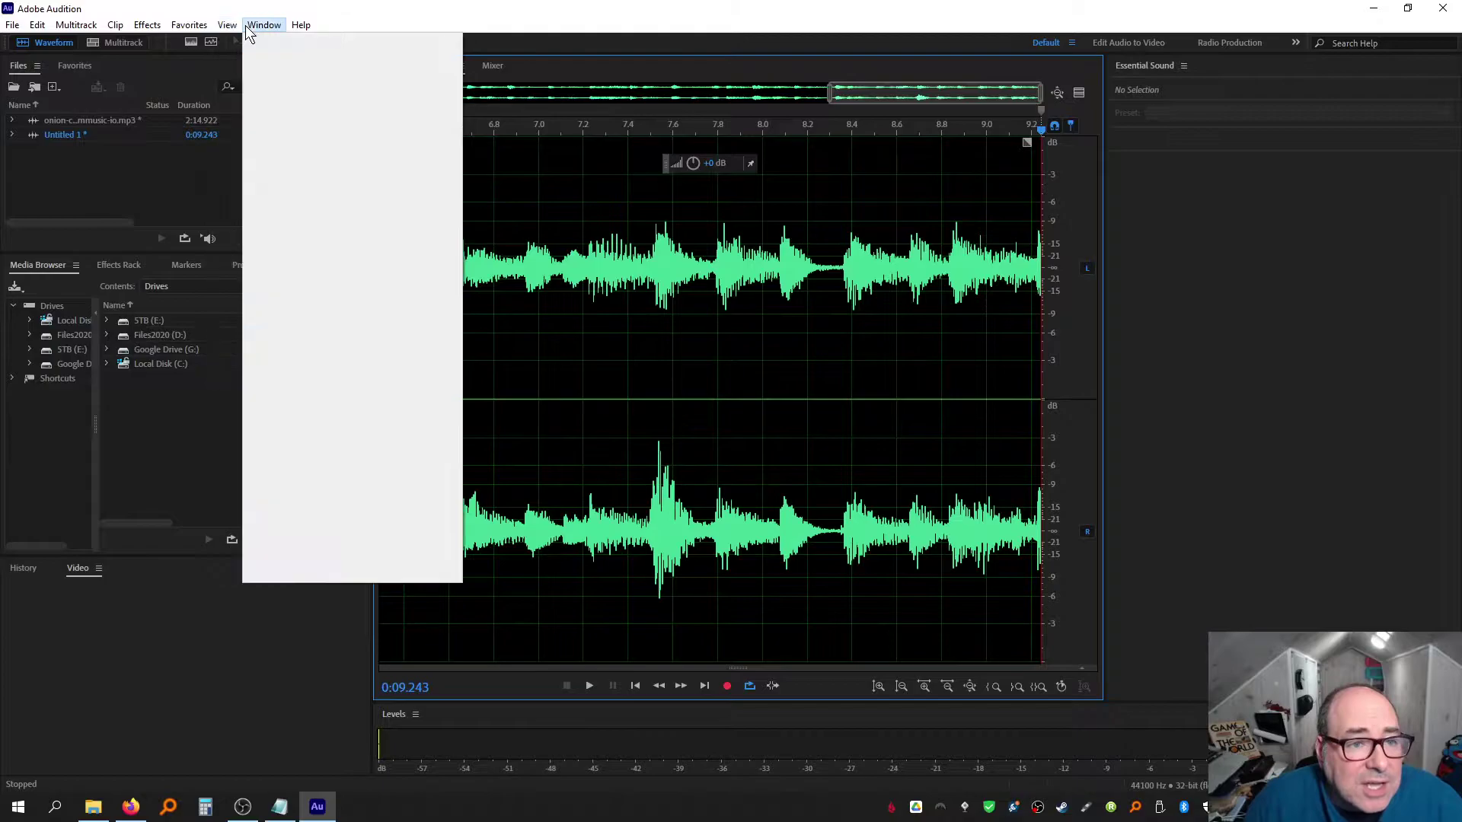
mouse_move(190, 26)
mouse_move(30, 26)
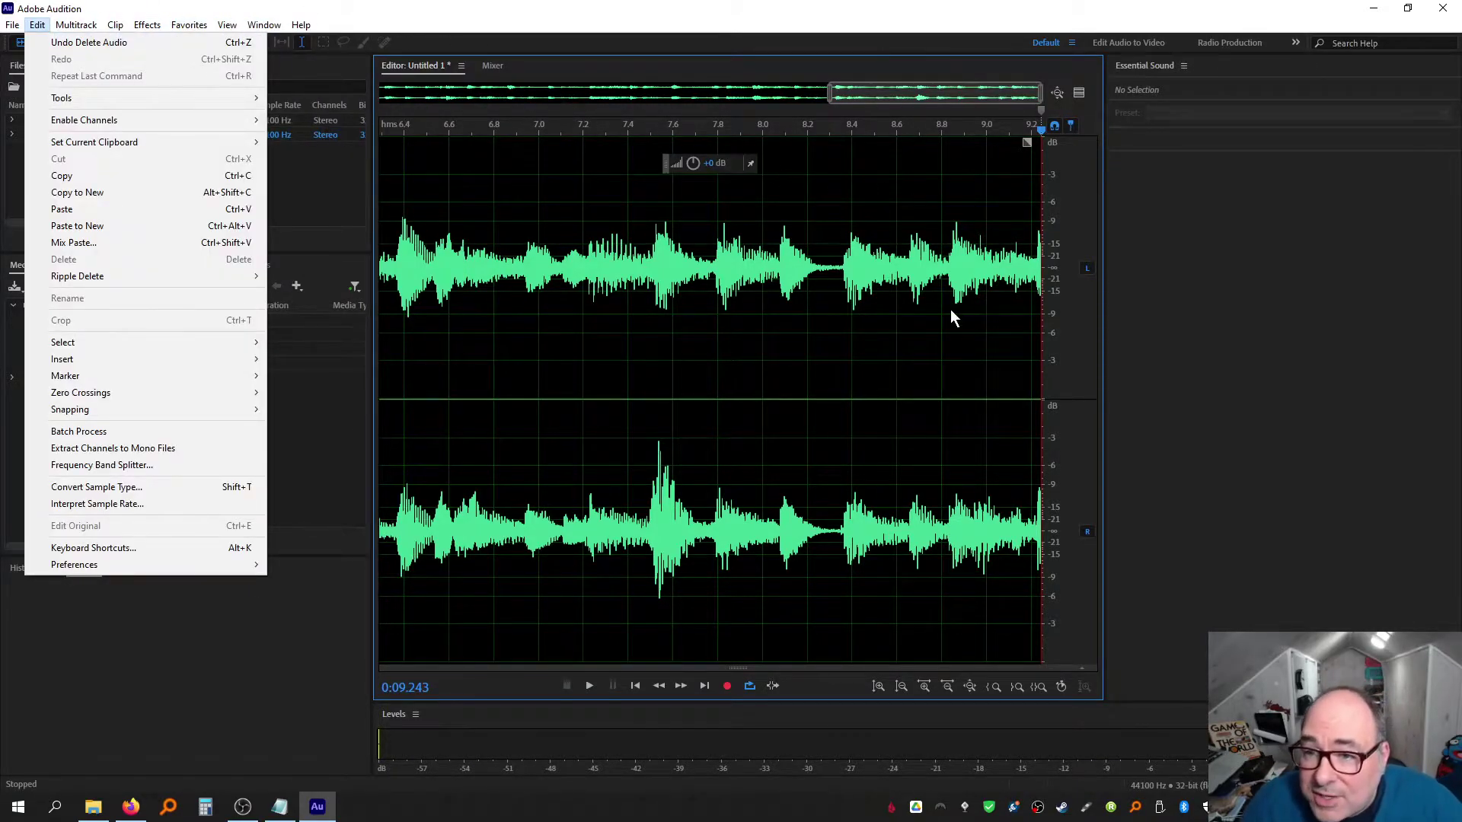
left_click(1053, 141)
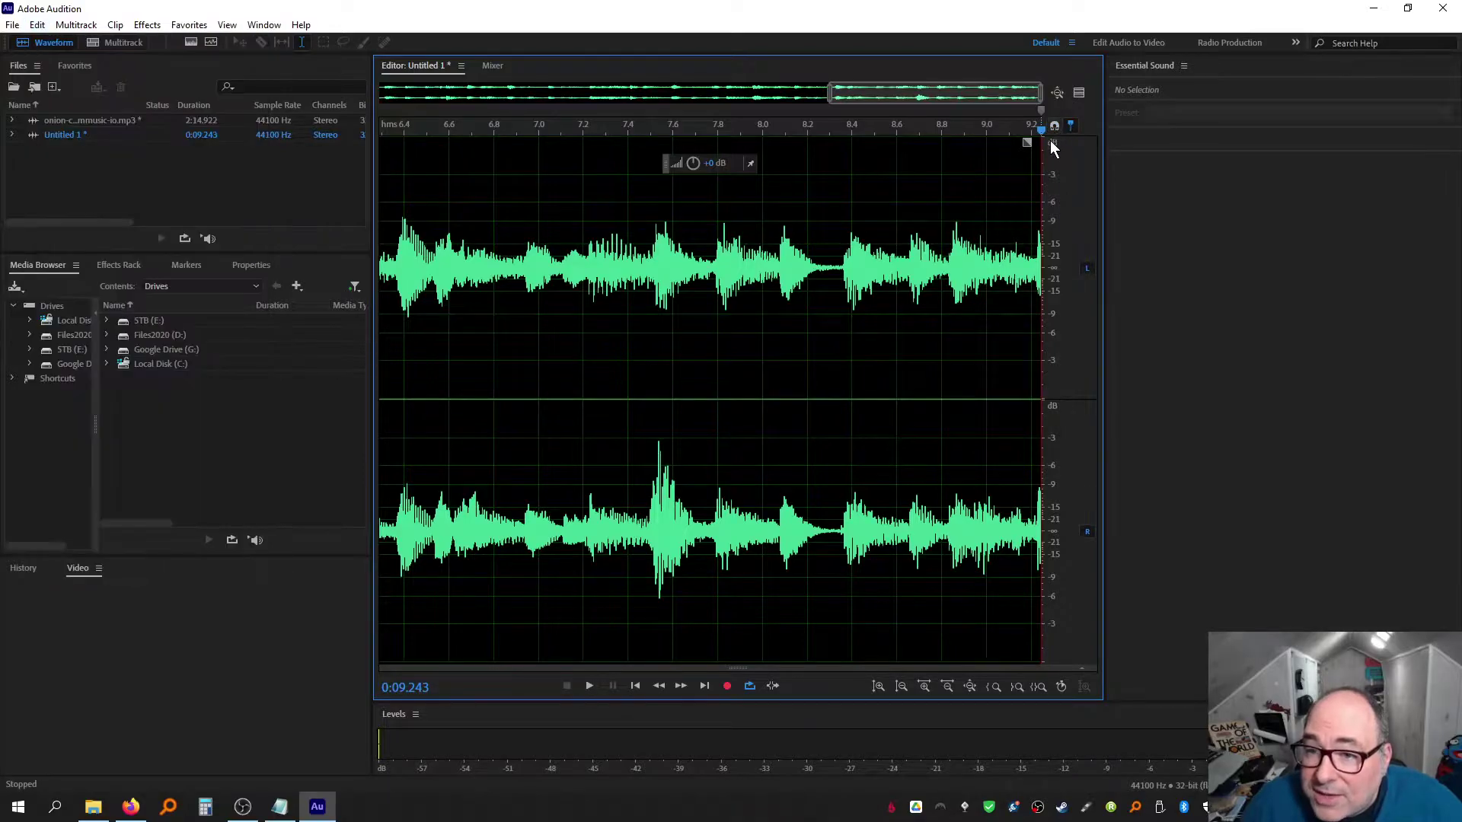
Try deleting the sliver from about 0:09.226 to the clip's end, and play the loop to check the transition
left_click(1038, 220)
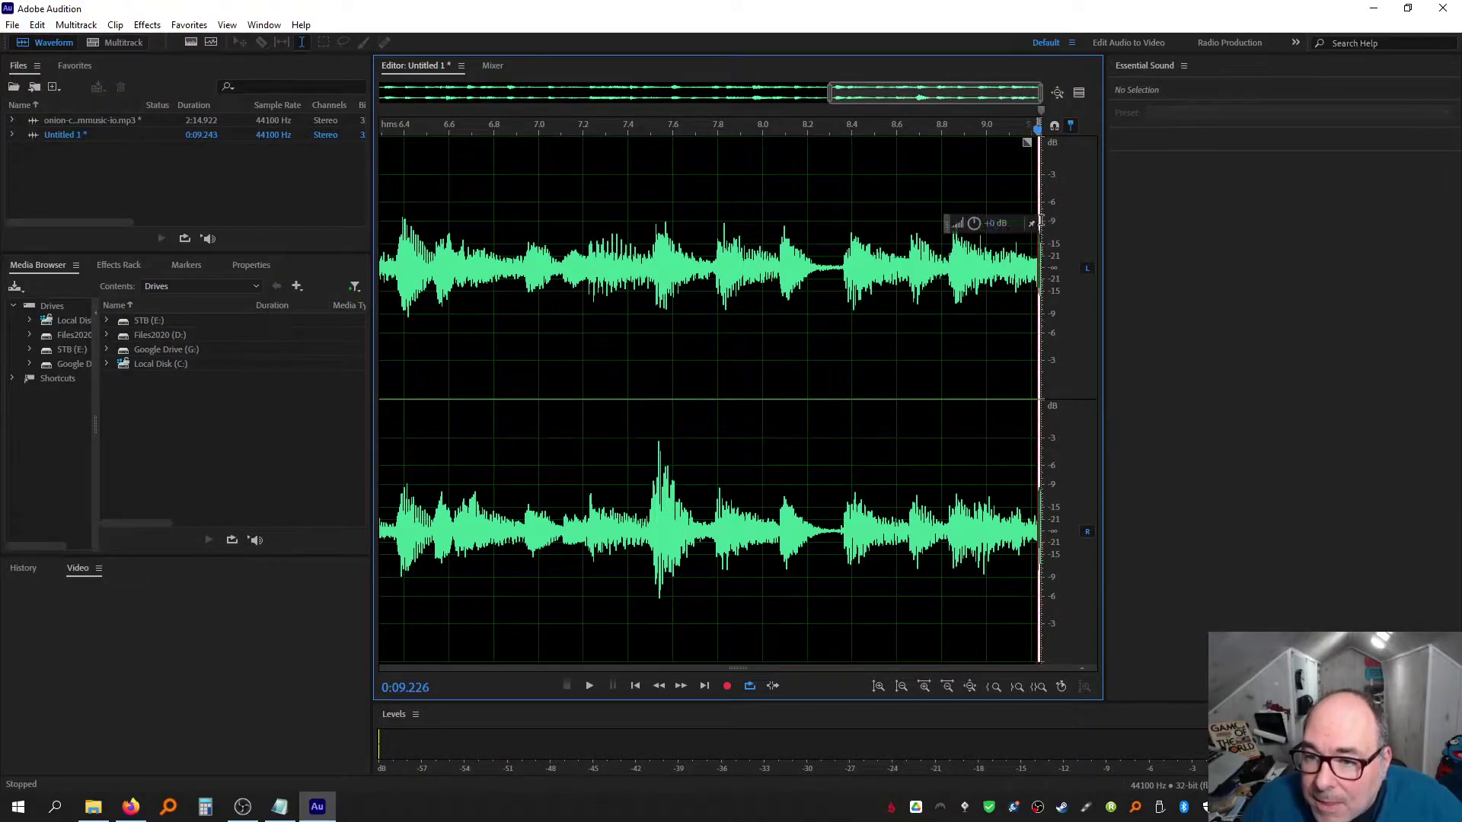
key("Delete")
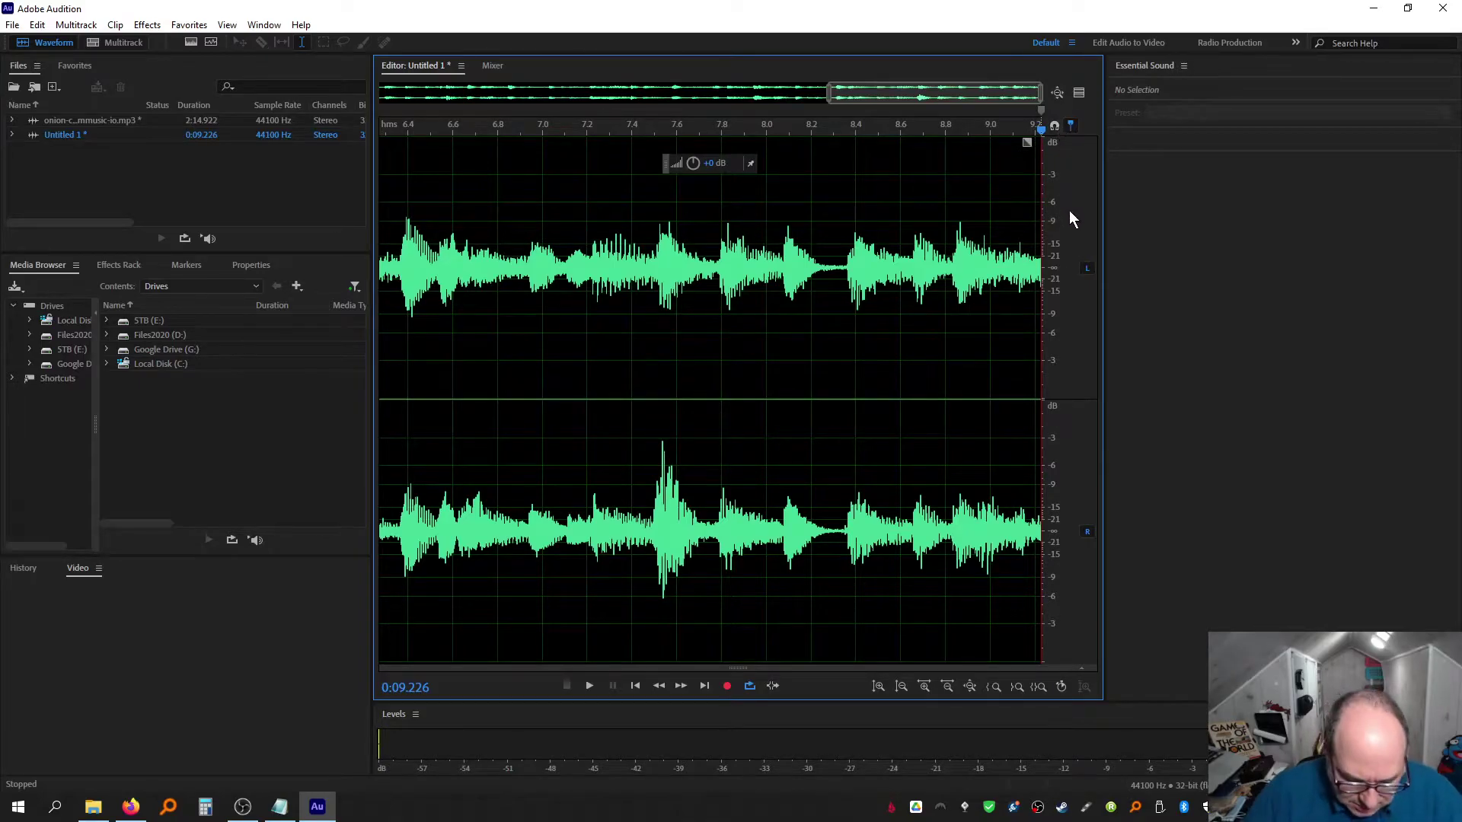
key("space")
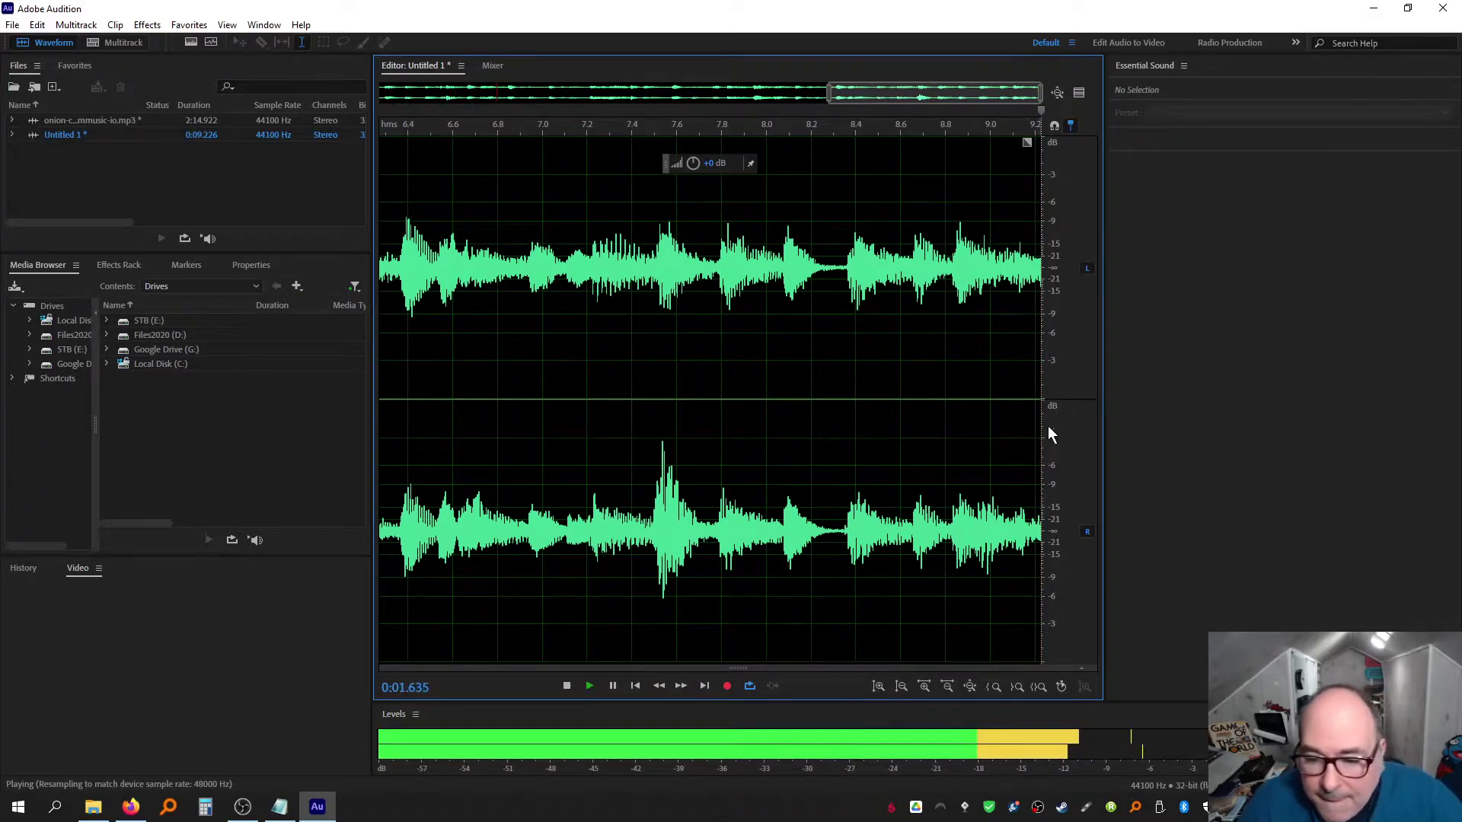
mouse_move(1053, 98)
left_mouse_down()
mouse_move(990, 99)
mouse_move(1028, 99)
left_mouse_up()
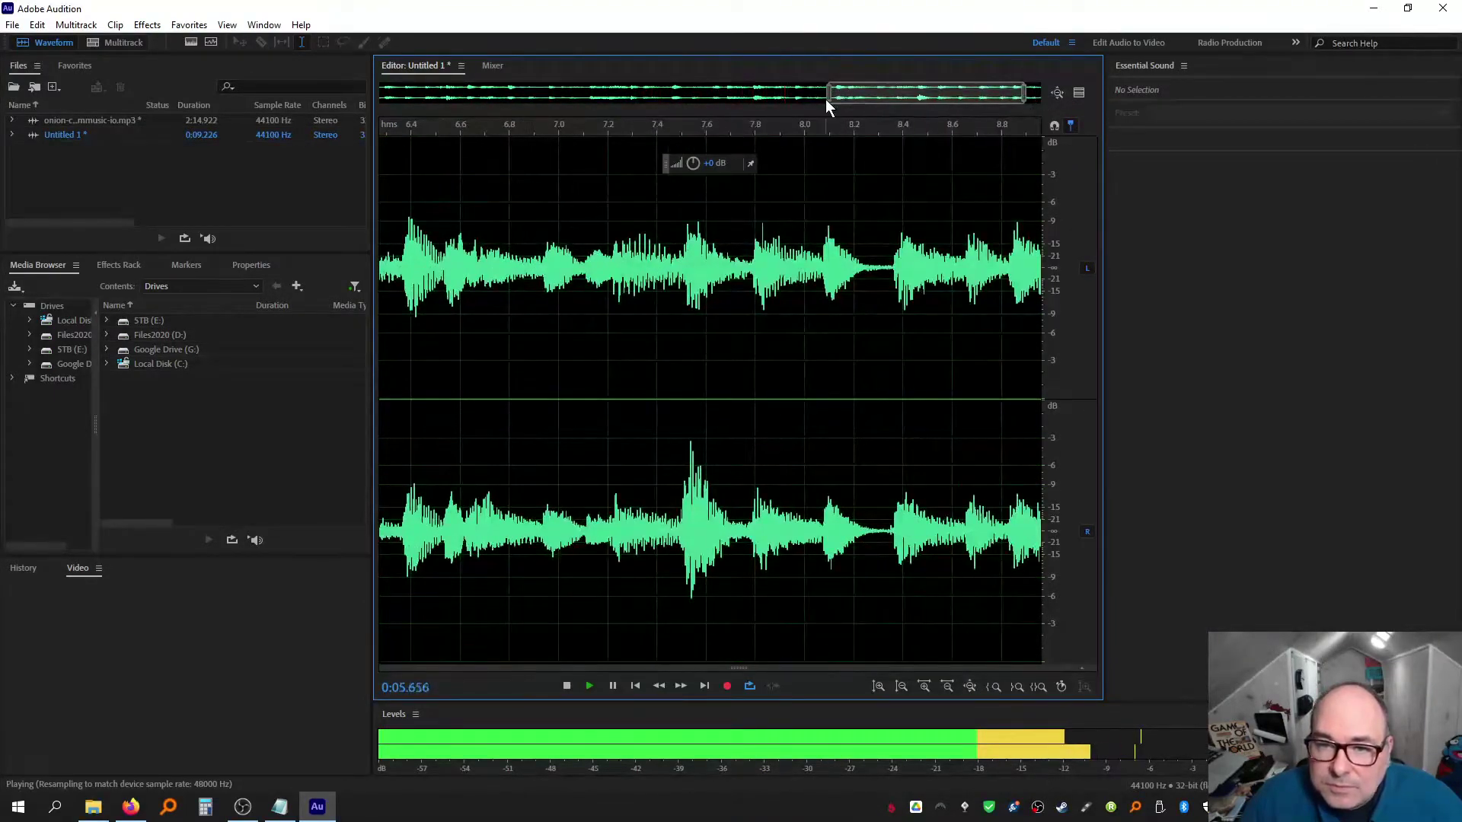
left_click_drag(828, 97, 381, 90)
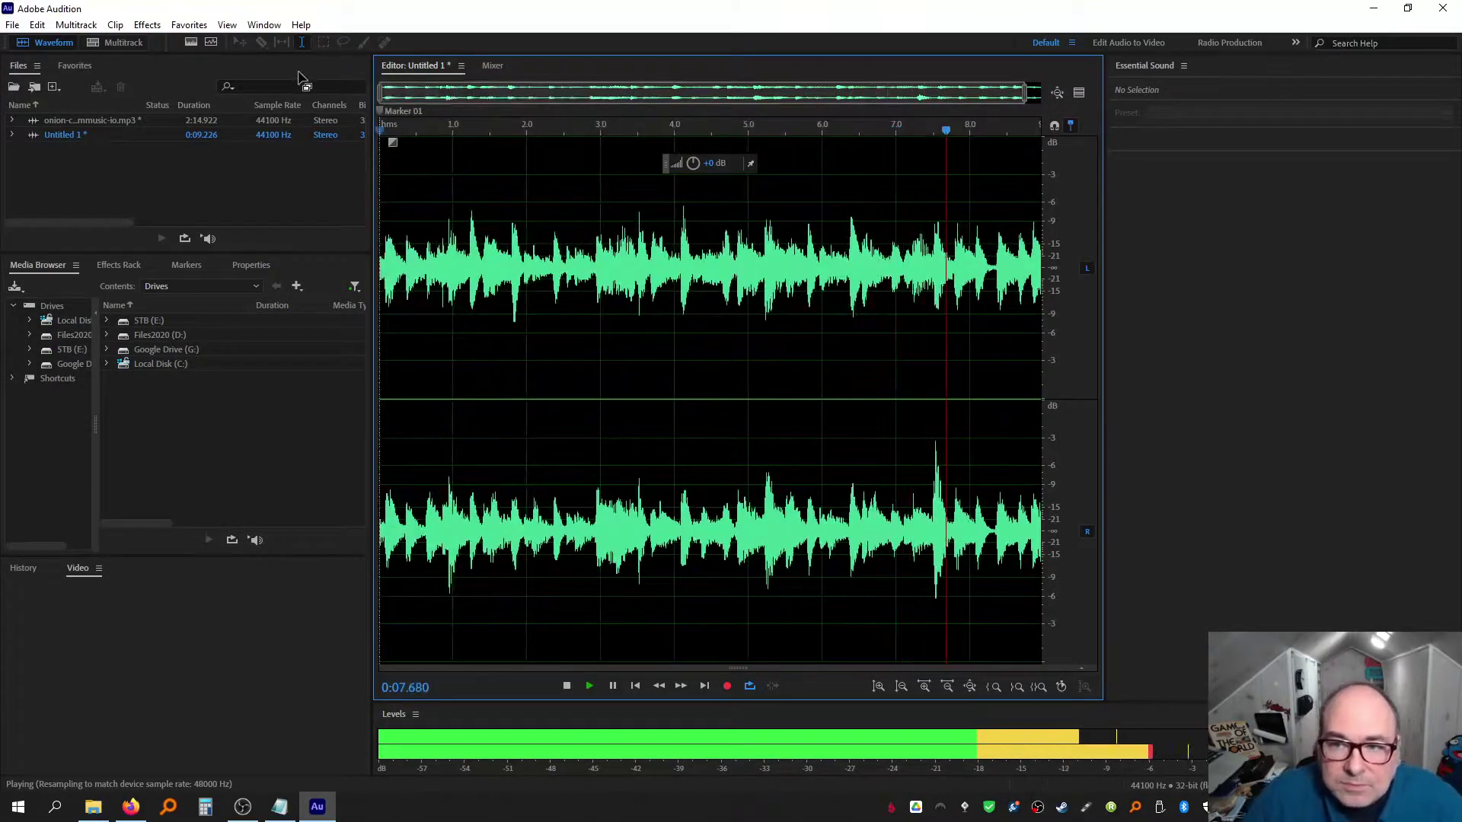
left_click_drag(1039, 93, 1045, 93)
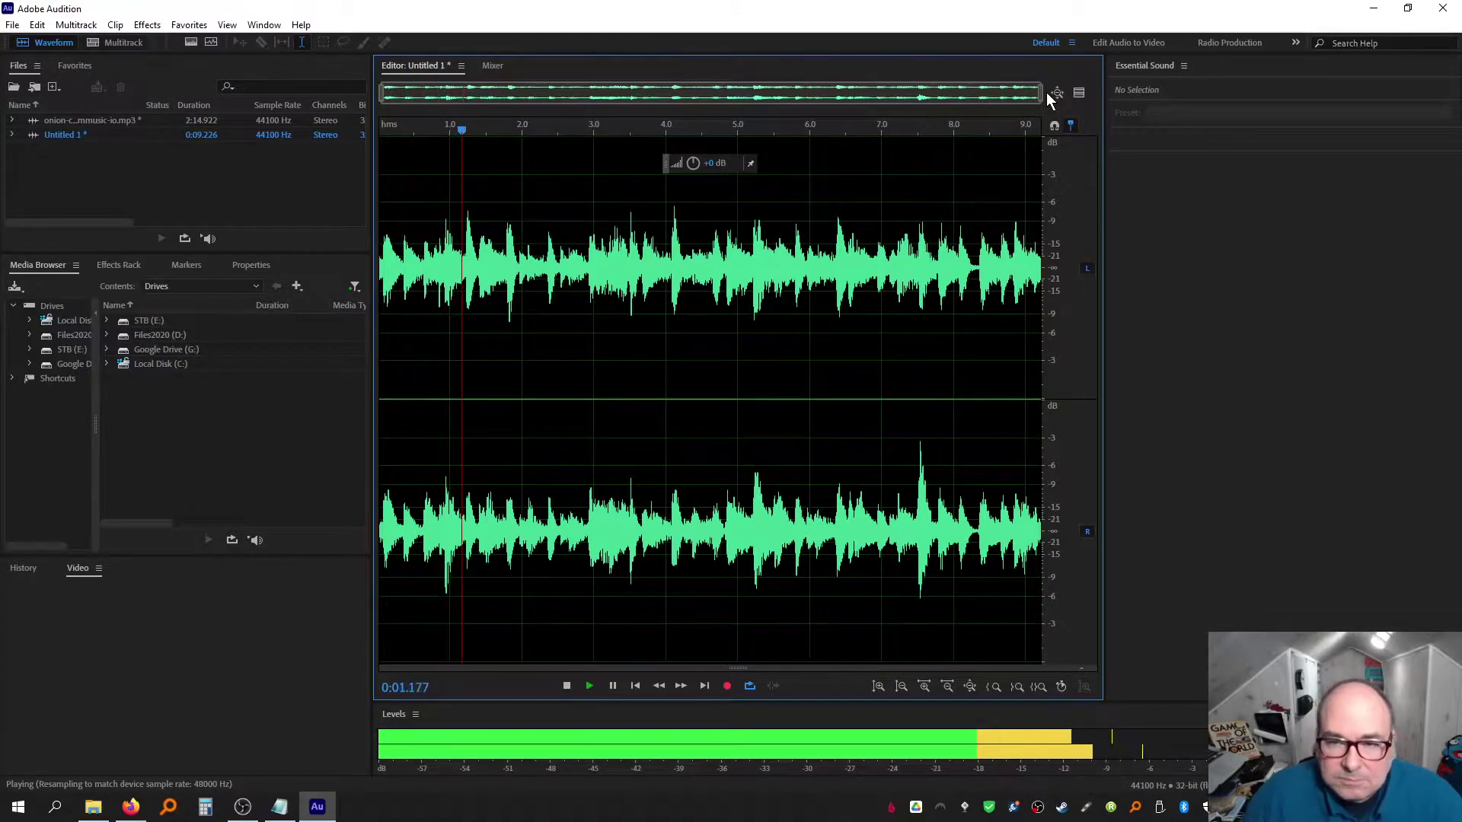
Undo the last two deletions to restore the clip's tail
key("End")
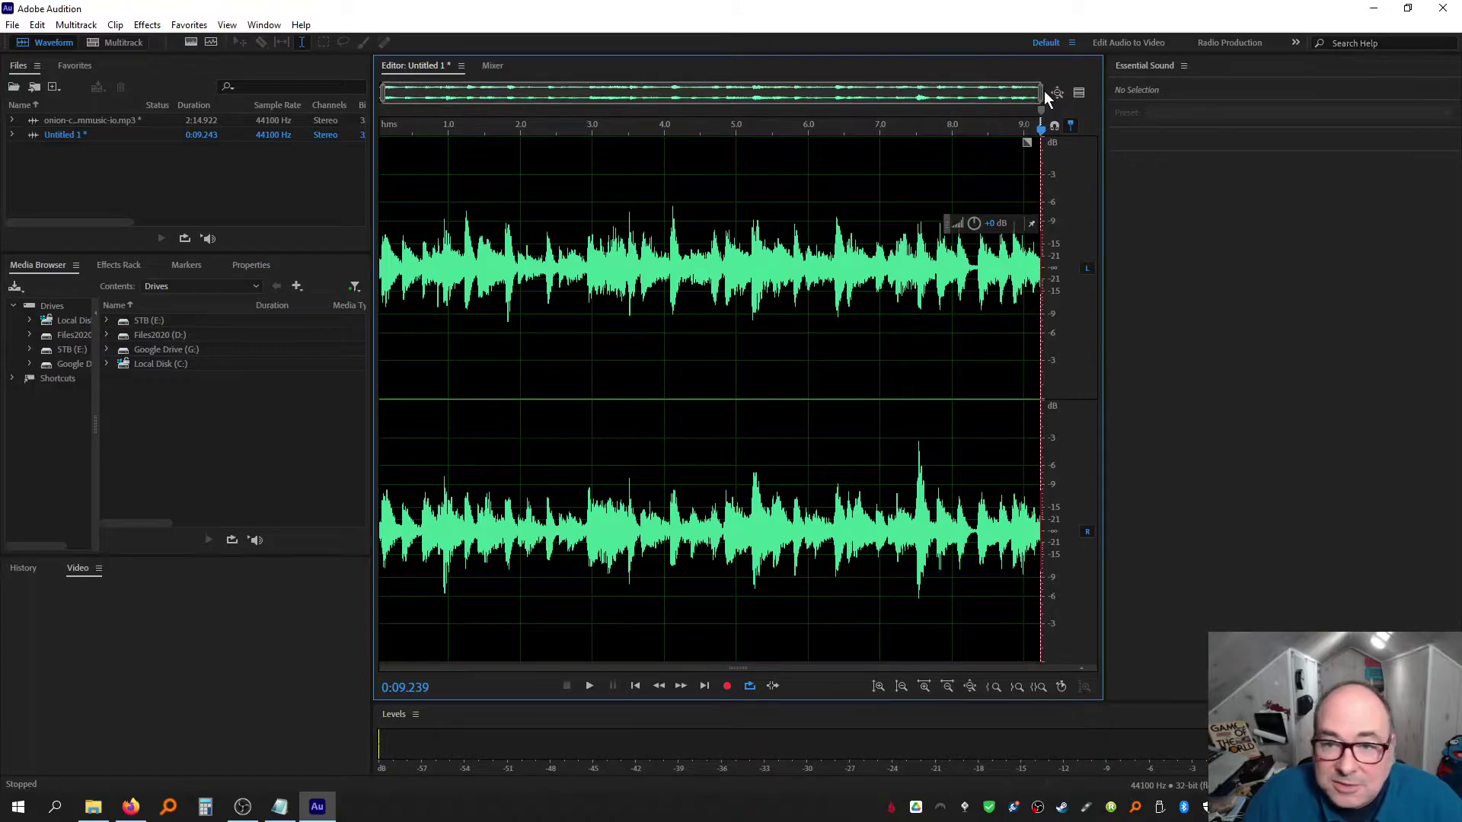
double_click(381, 92)
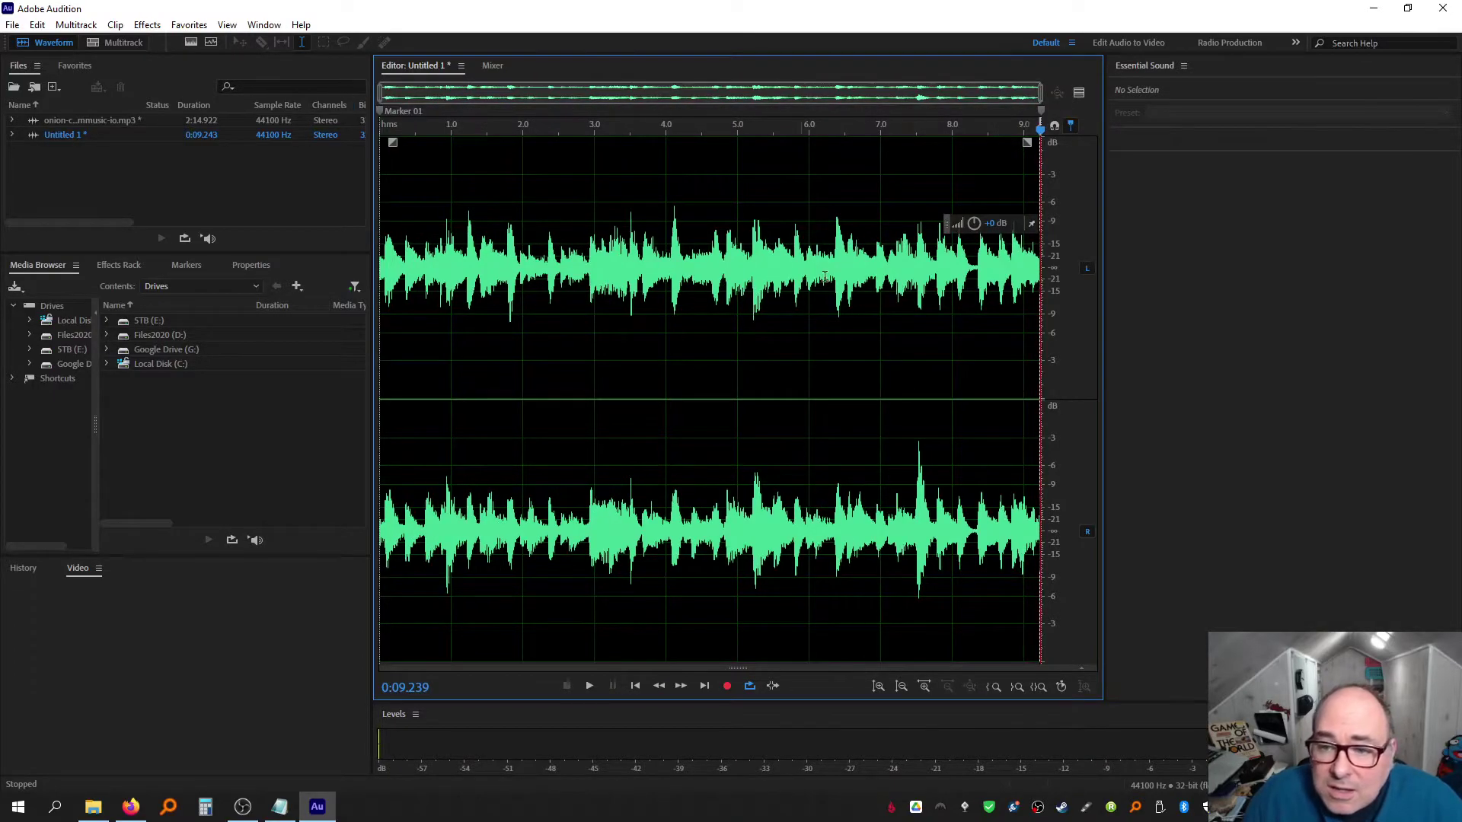
key("ctrl+v")
left_click(1013, 272)
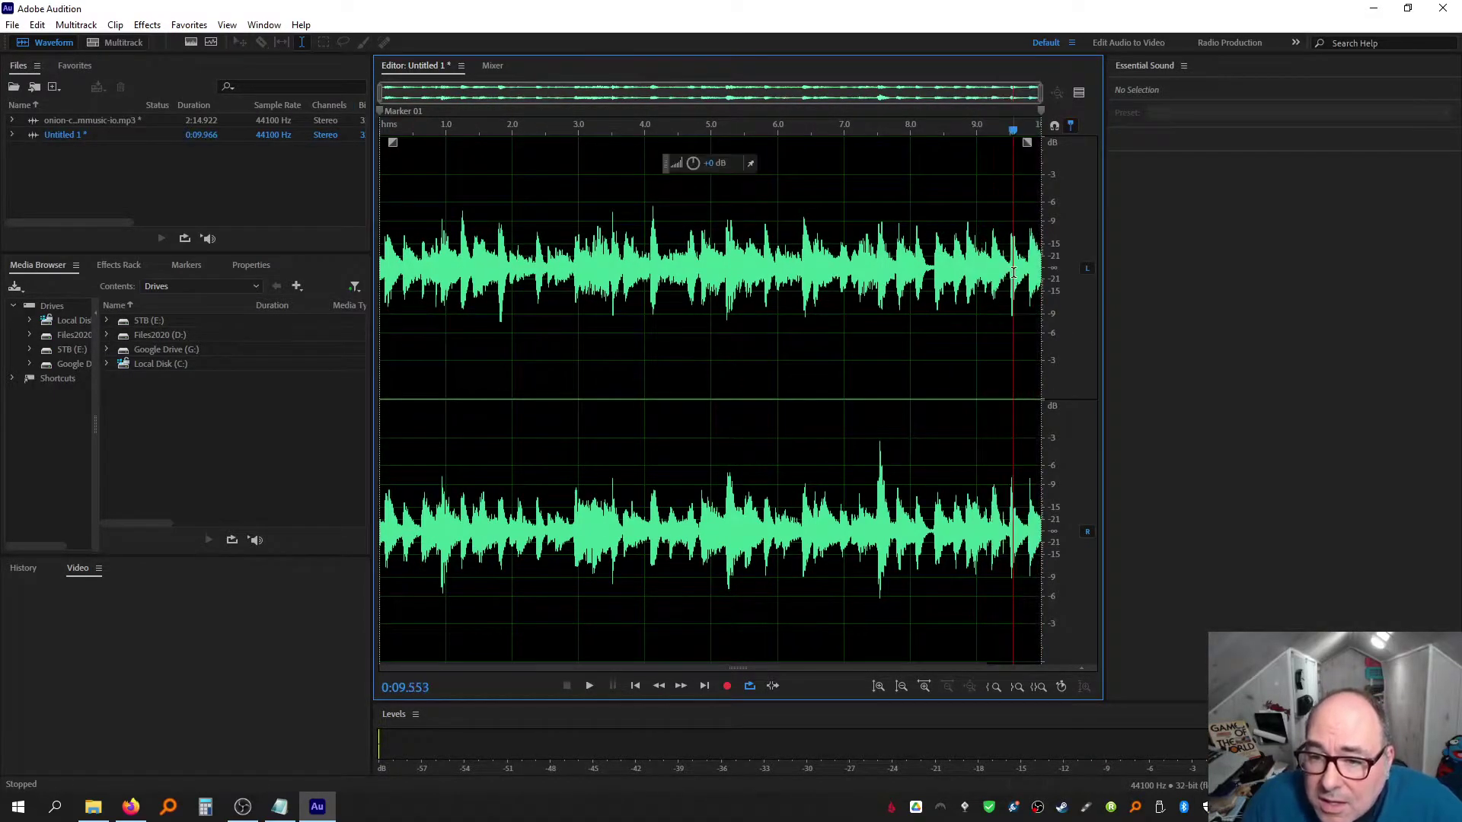
Try deleting the clip's tail from about 0:09.243 again, play the loop transition, and undo the deletion
left_click_drag(993, 260, 1116, 274)
key("Delete")
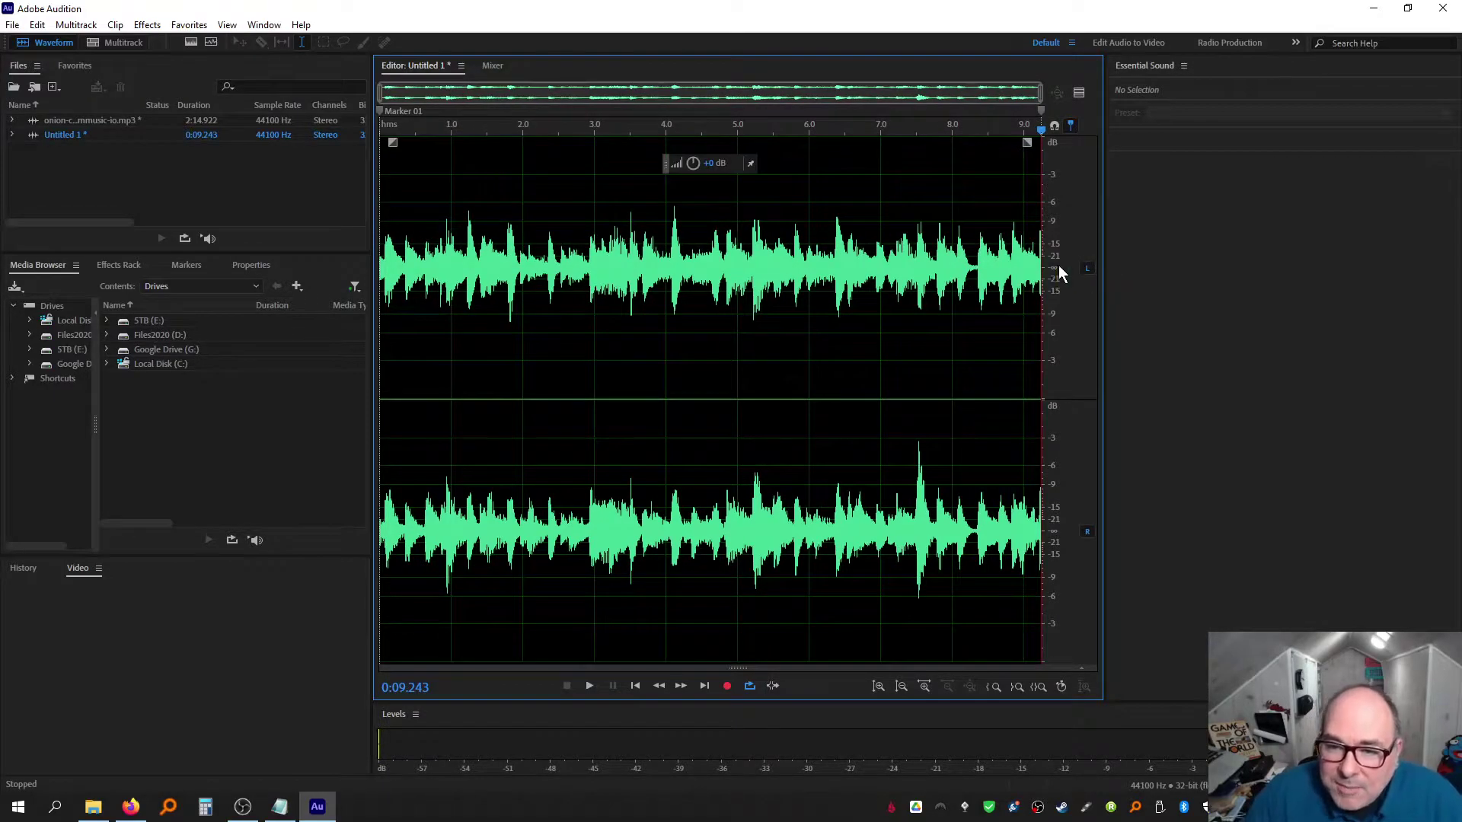
left_click(884, 272)
key("space")
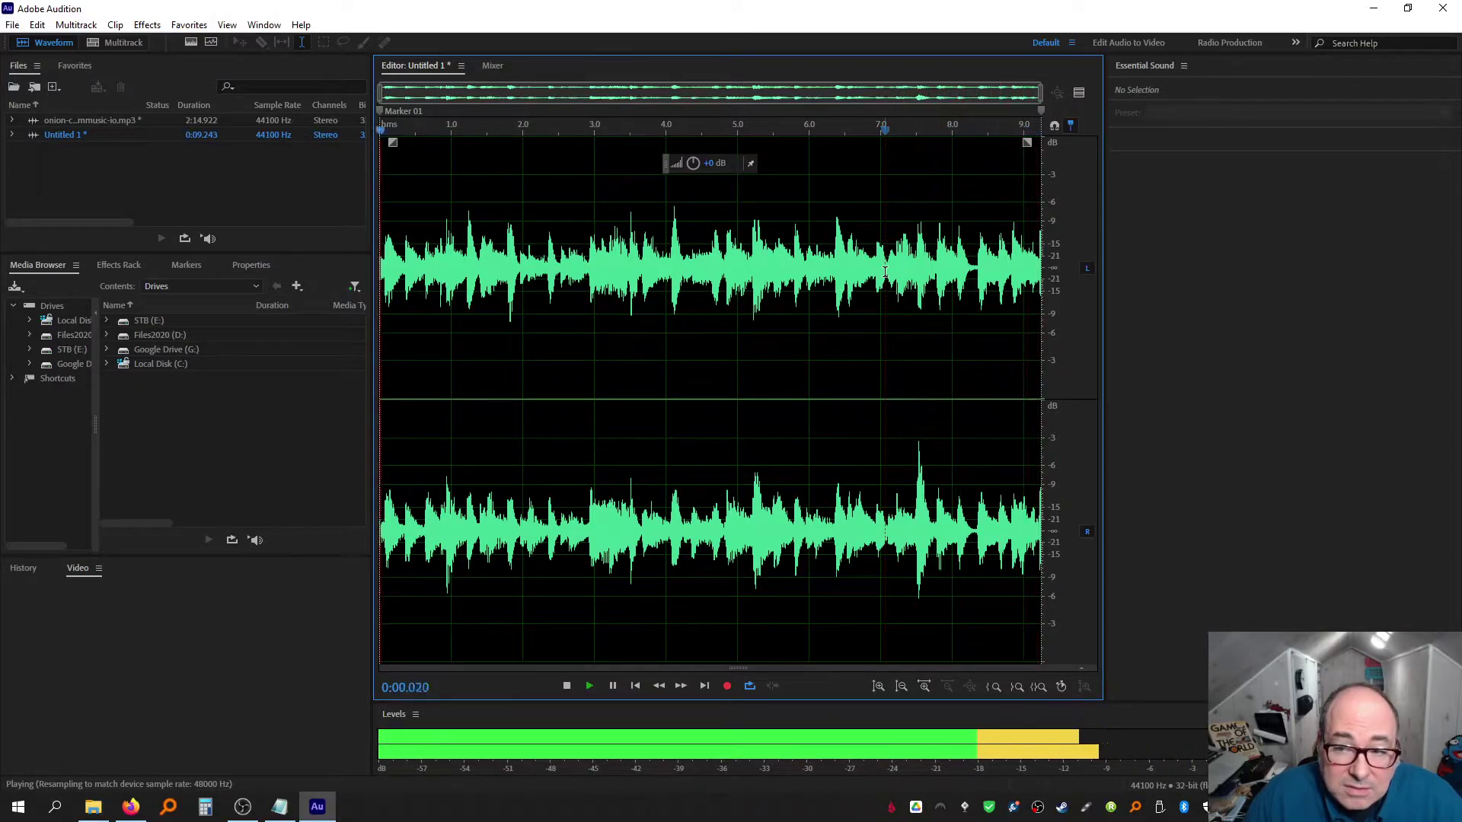
key("space")
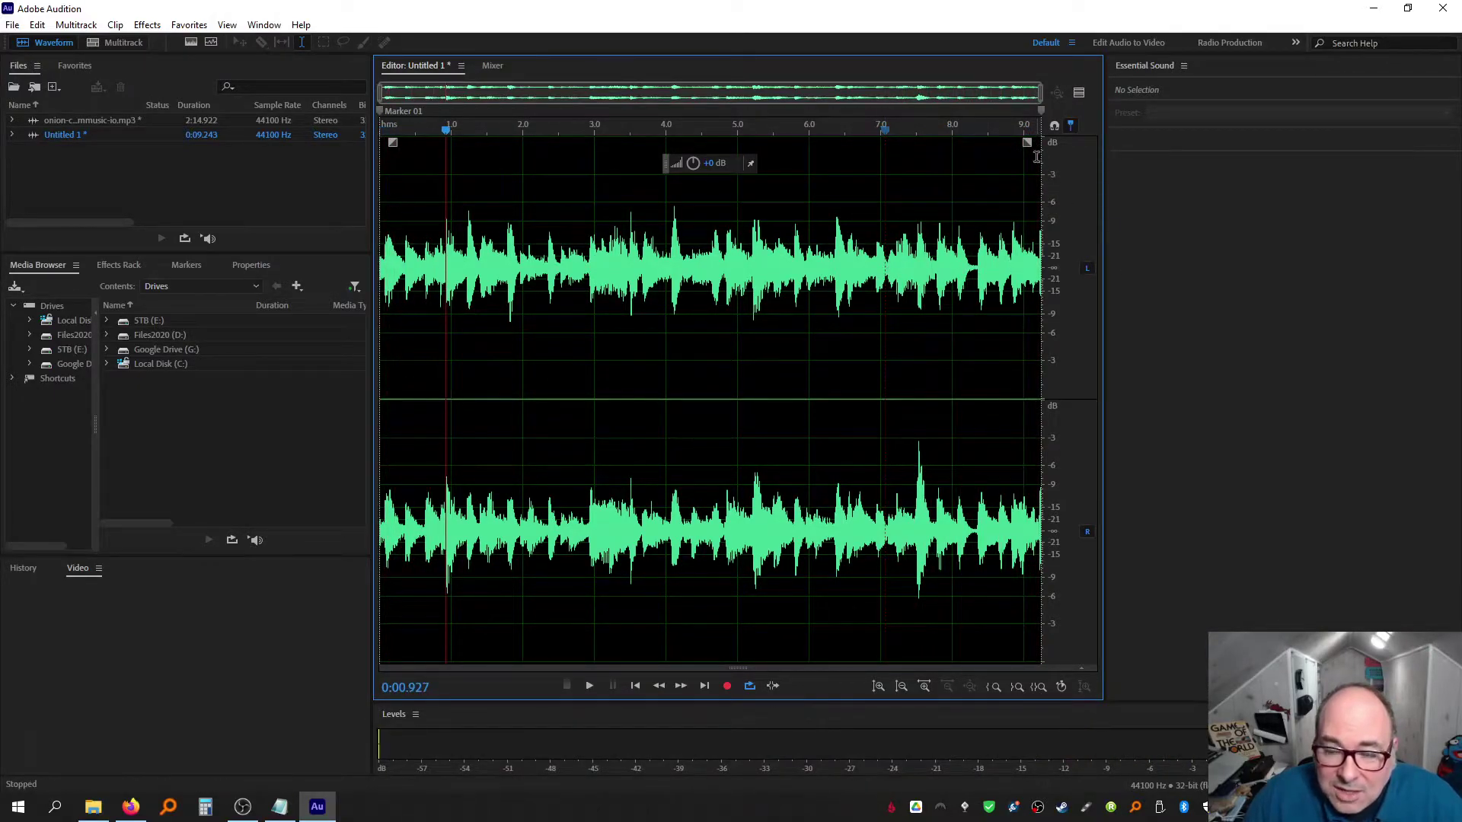
key("End")
key("ctrl+v")
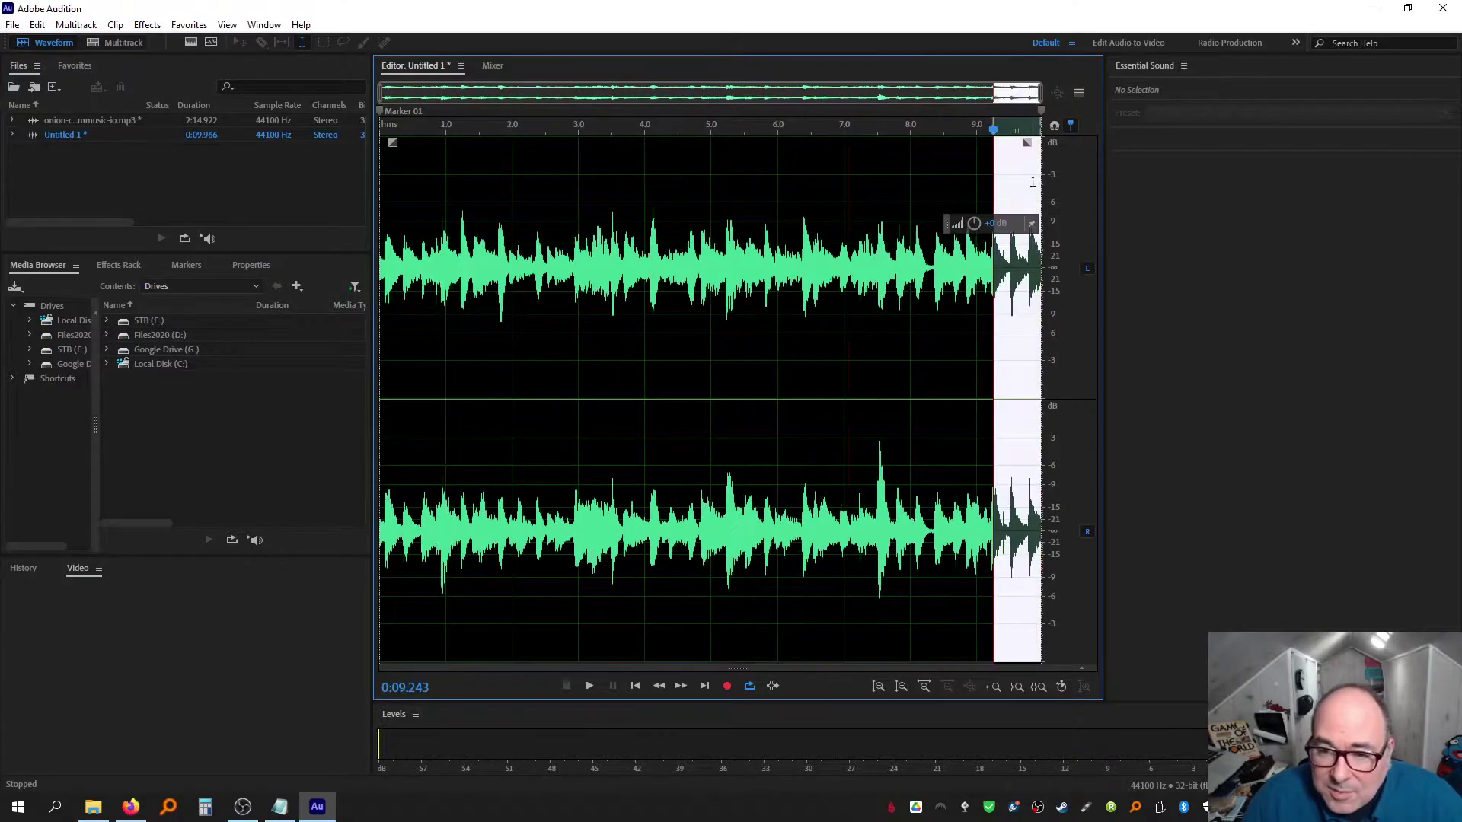
Delete the clip's tail from about 0:09.289 and play the clip across its loop point
left_click(997, 263)
left_click_drag(995, 262, 1106, 281)
key("Delete")
key("space")
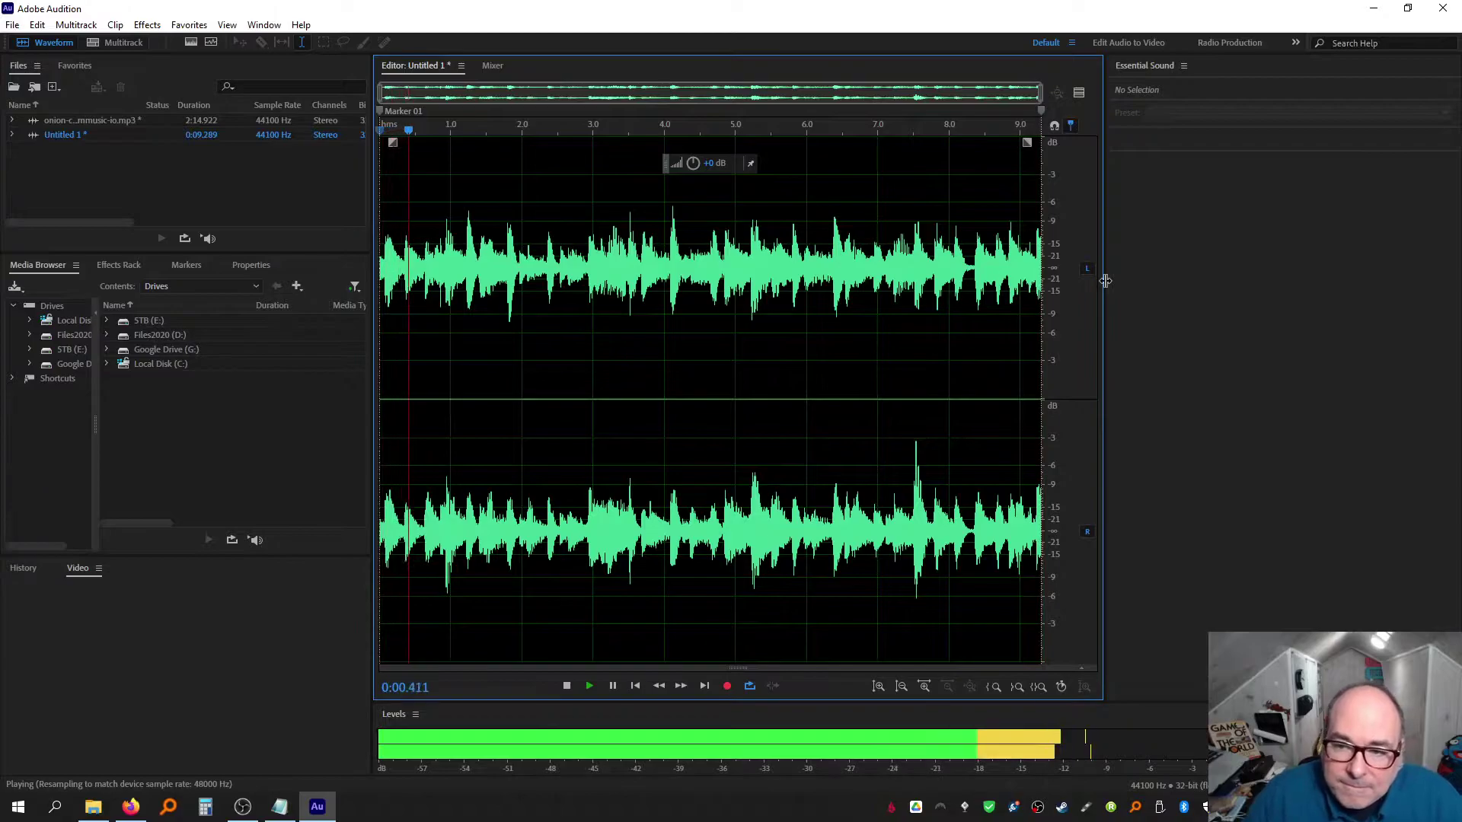
left_click(1001, 270)
key("space")
left_click(955, 268)
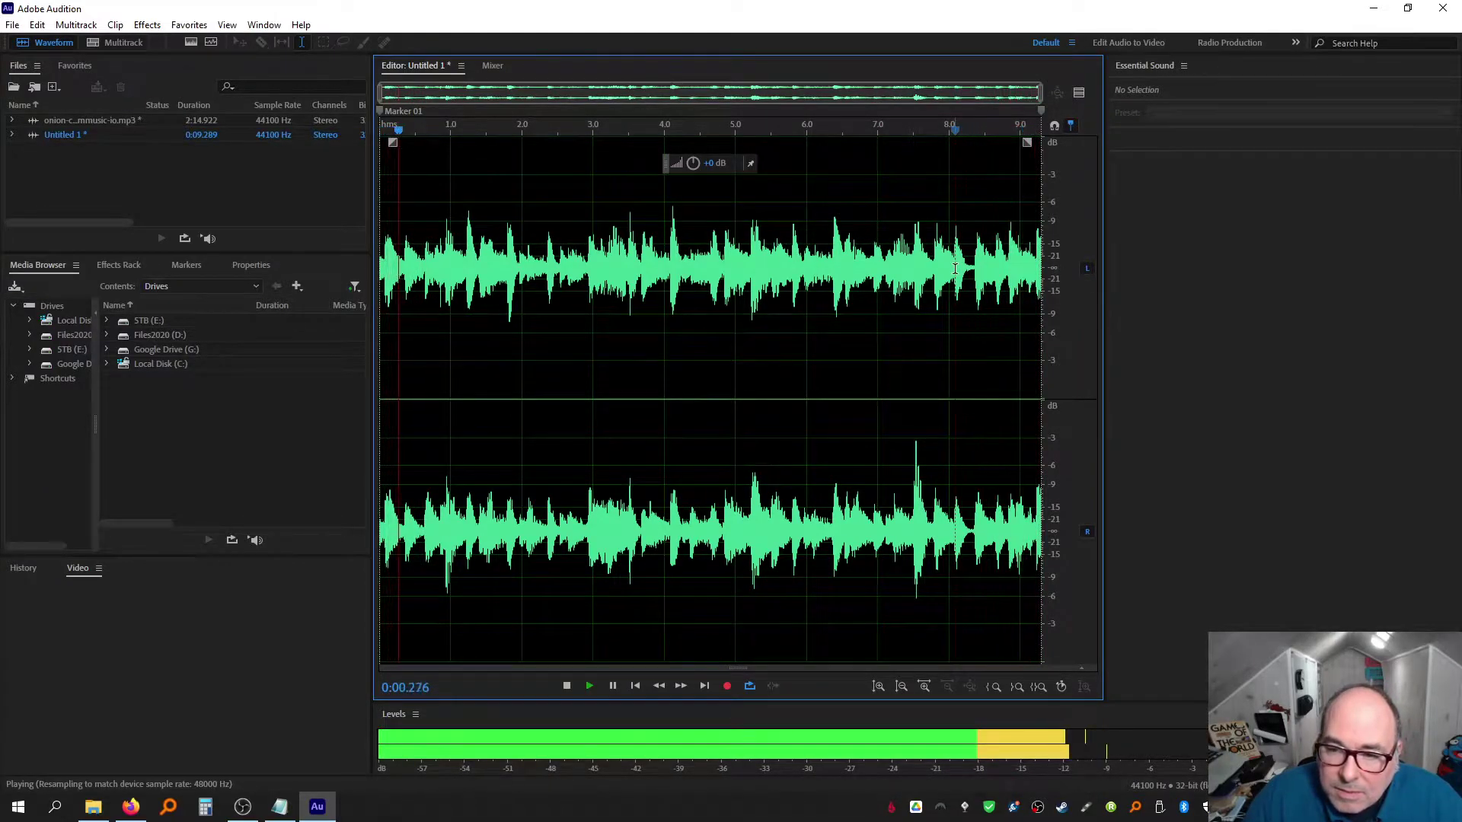
key("space")
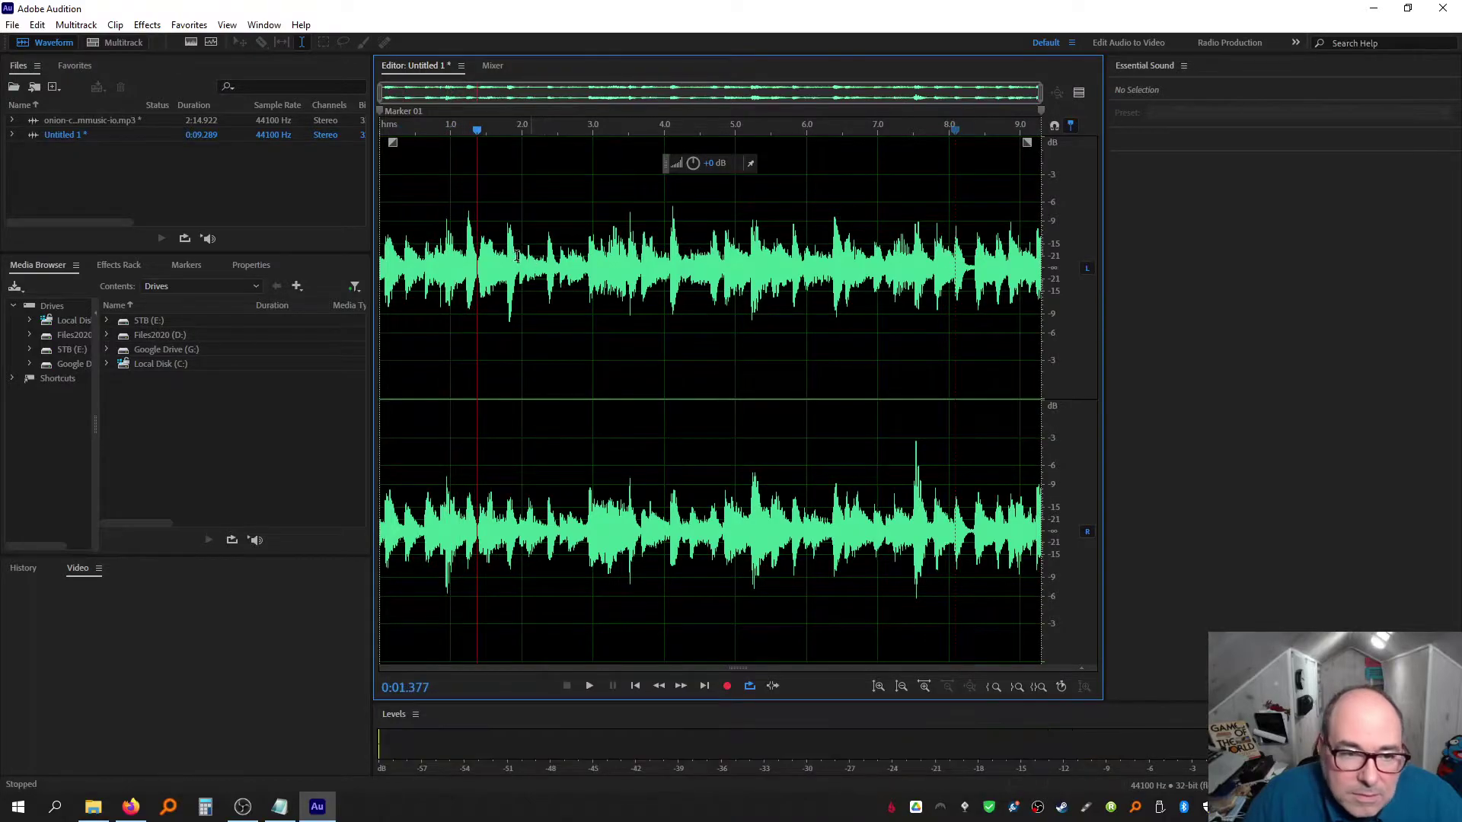
Audition the clip's opening, delete about 0.06 s from its very start, and play the loop transition
left_click(383, 263)
key("space")
key("space")
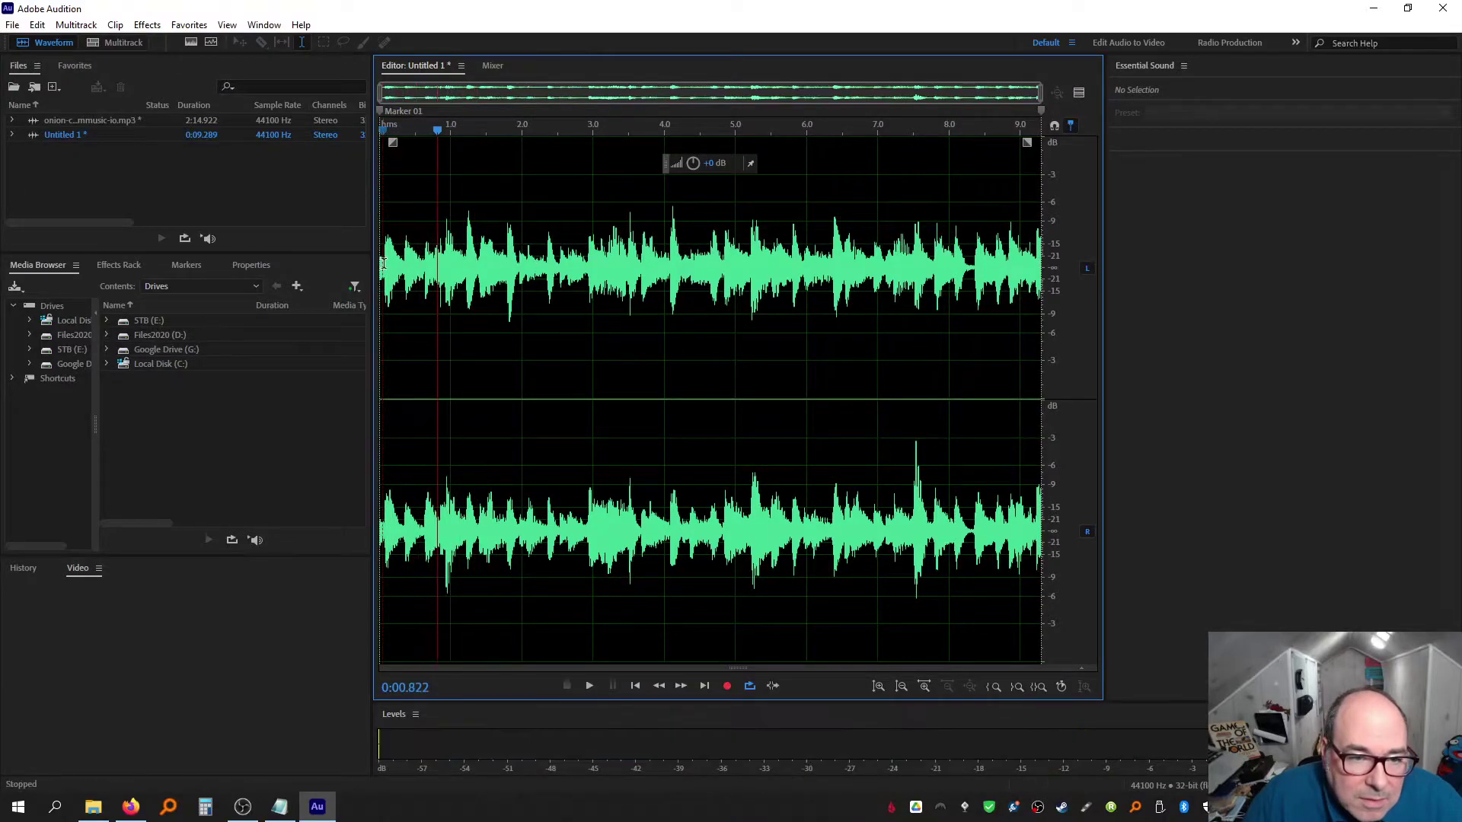
left_click_drag(382, 264, 366, 272)
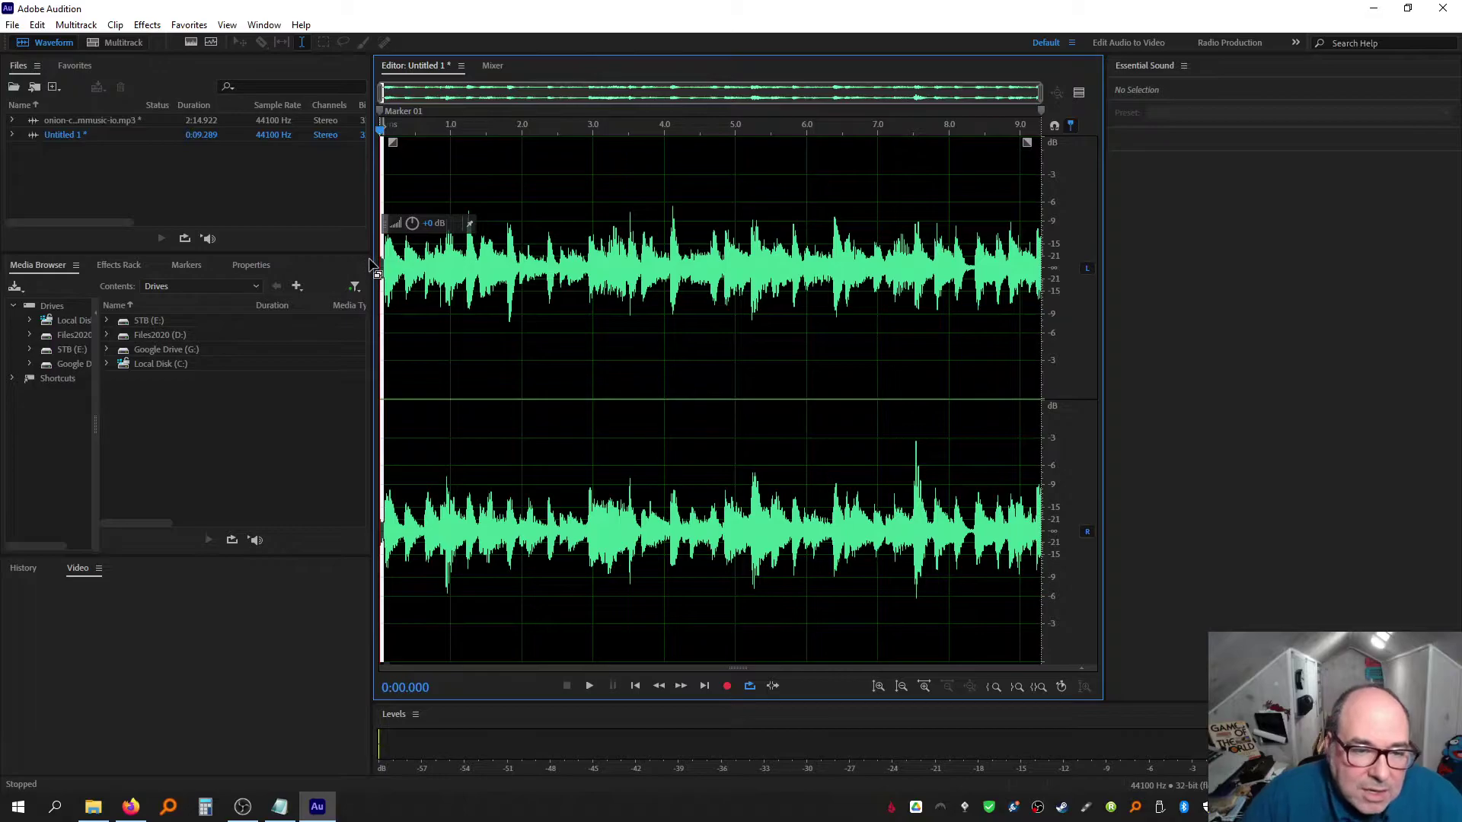
key("Delete")
key("space")
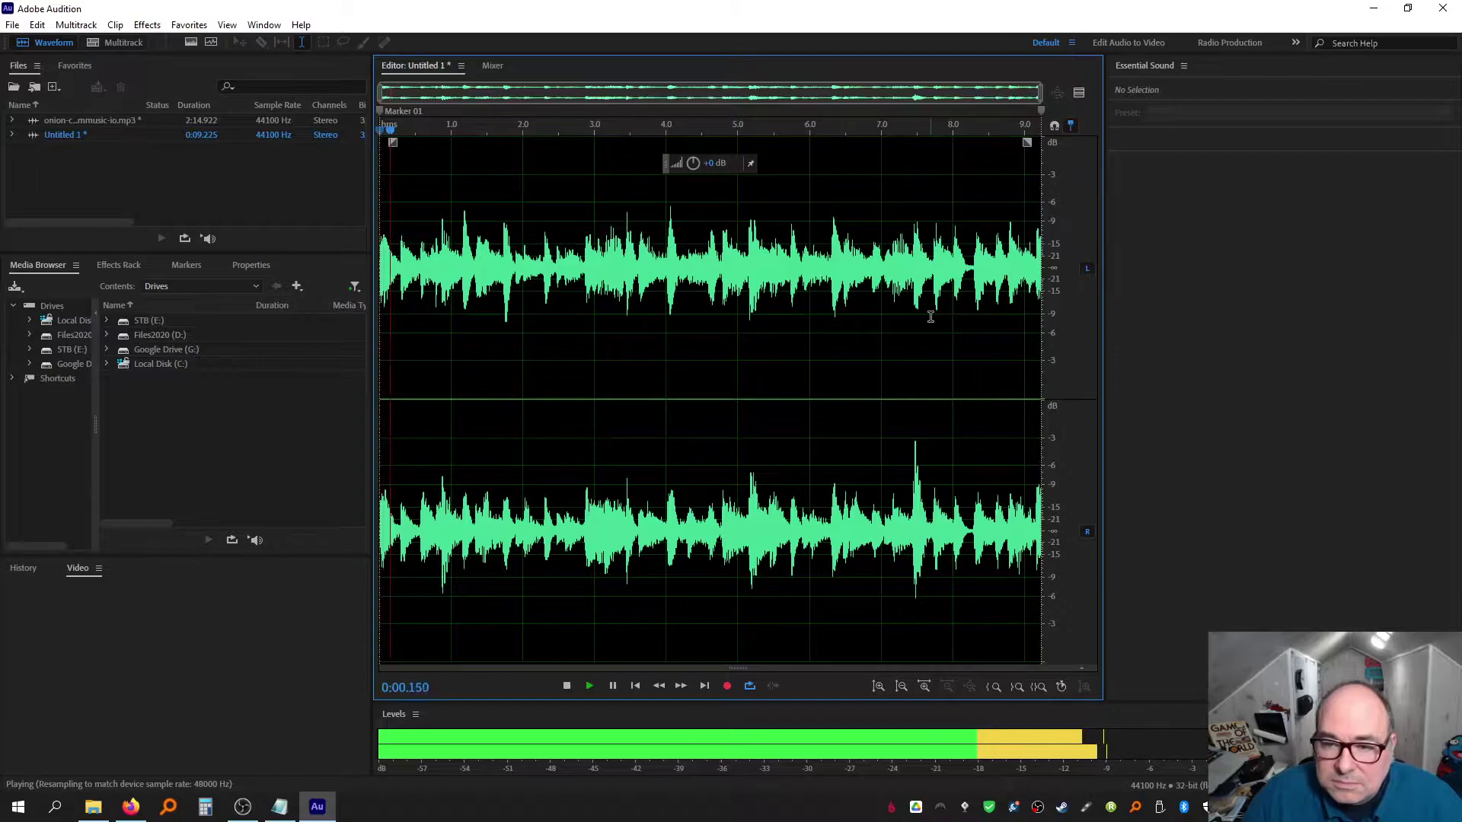
key("space")
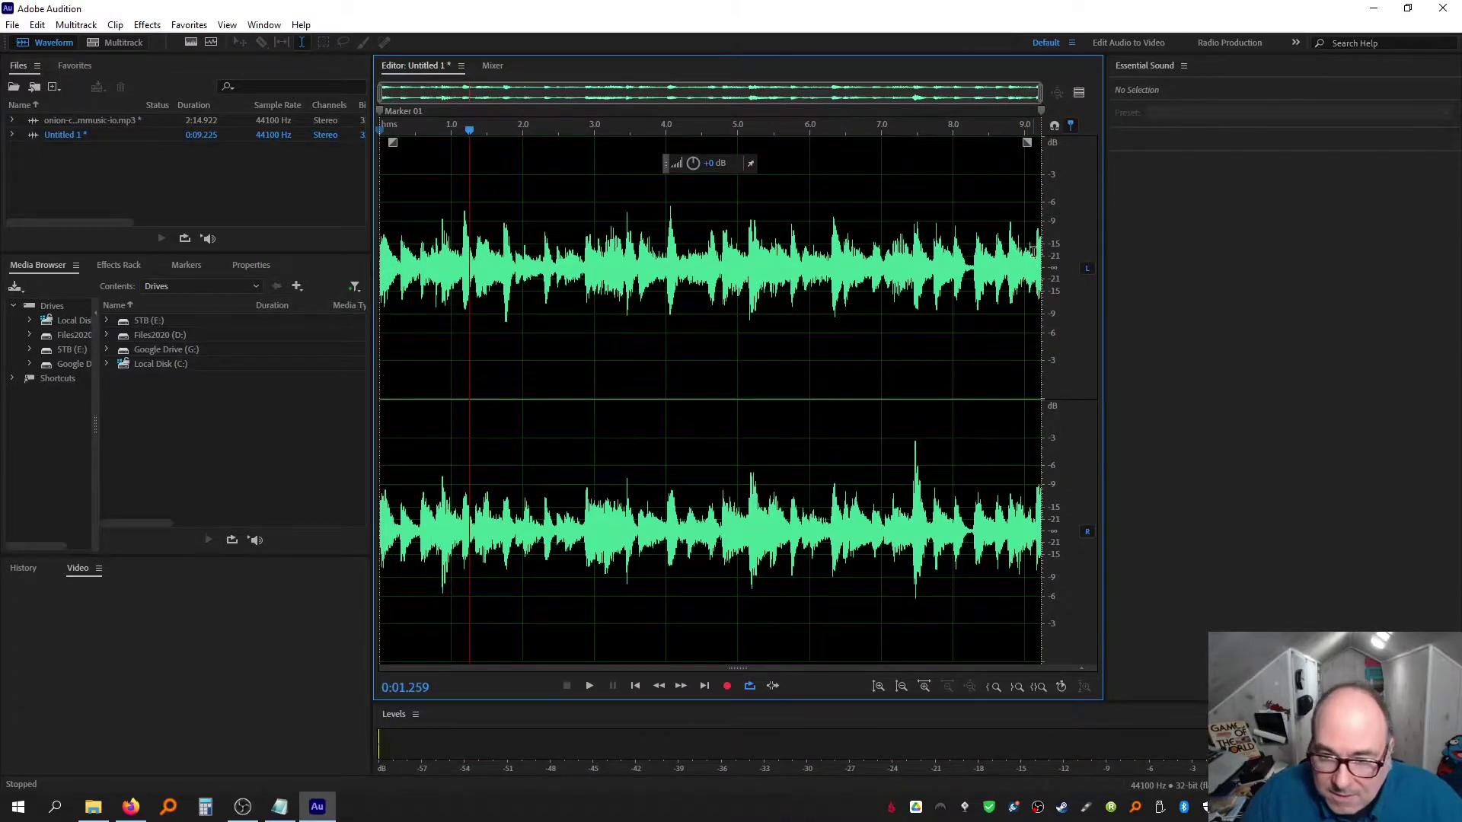
Delete the sliver from about 0:09.172 to the clip's end and play the loop transition
left_click(1038, 262)
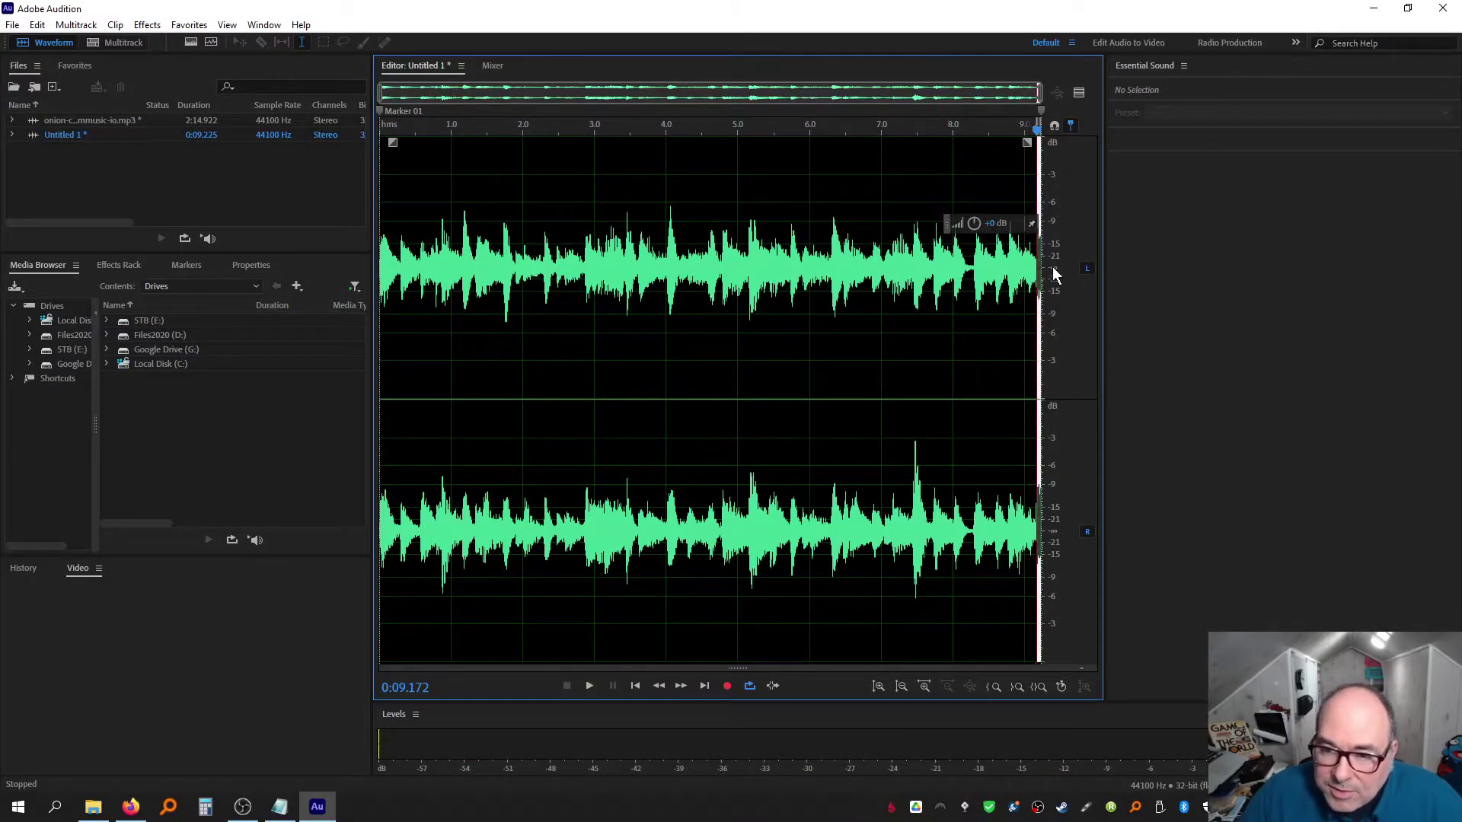
key("Delete")
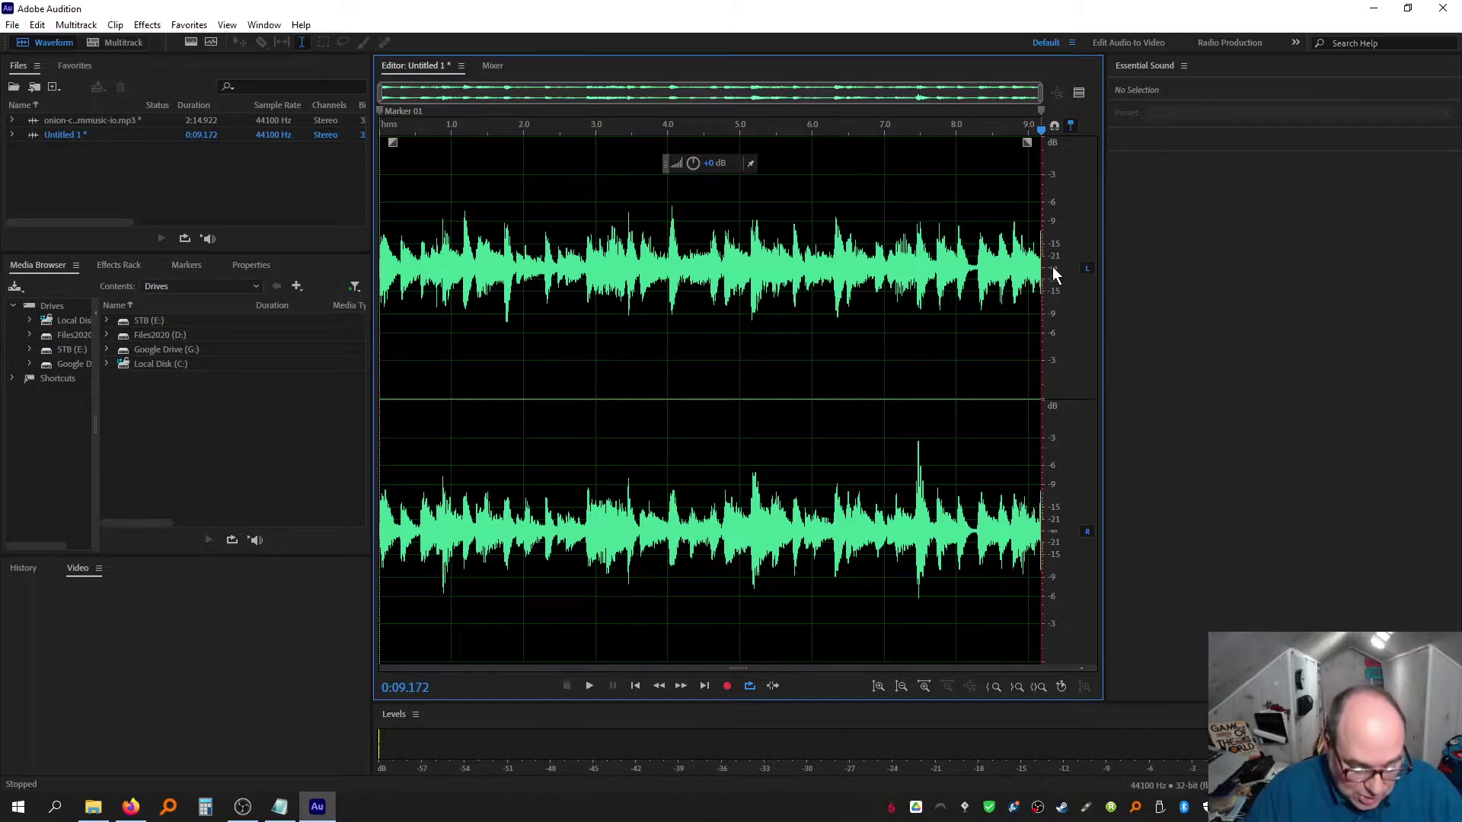
key("space")
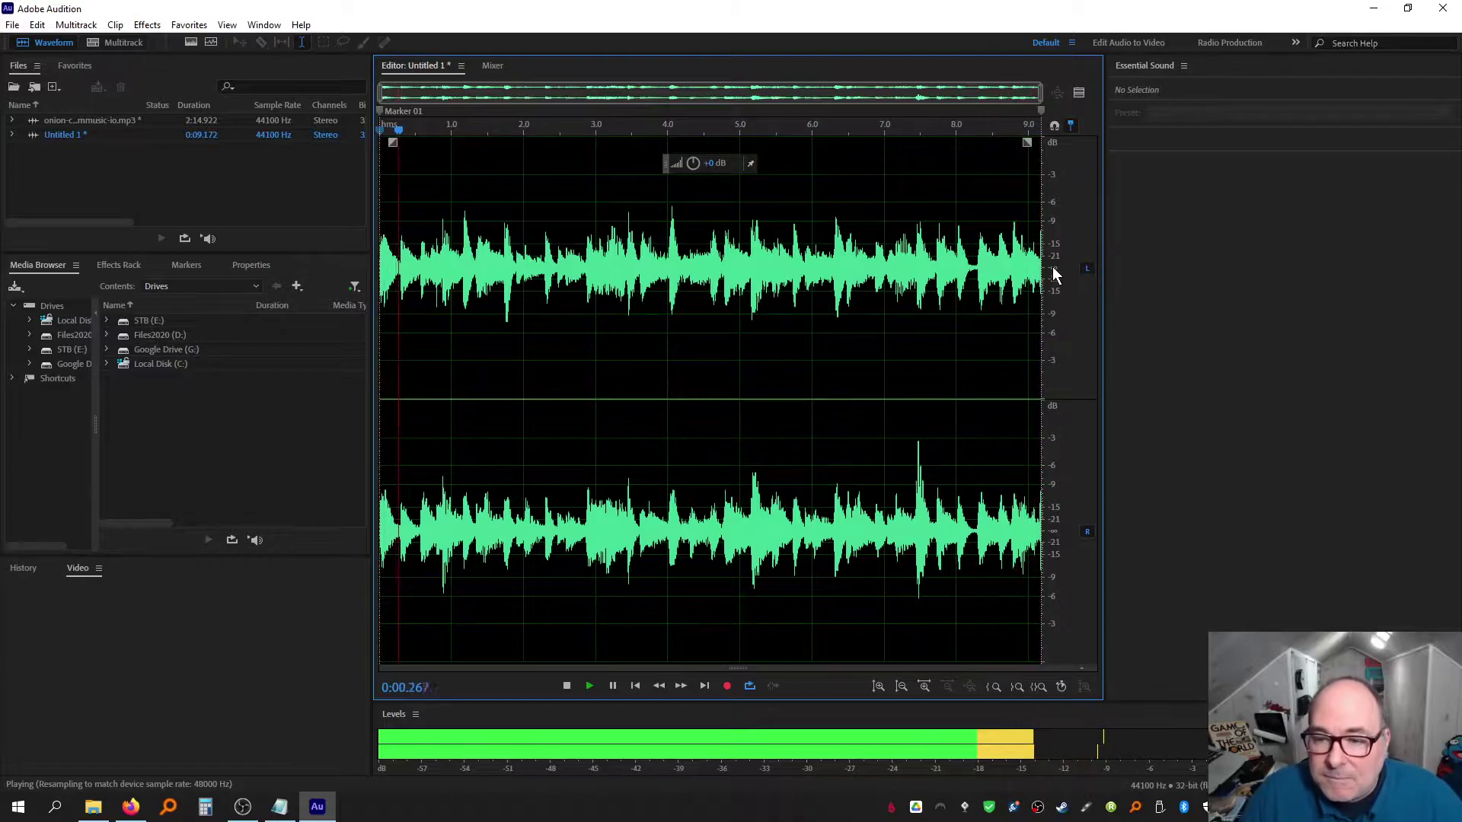
Trim the clip's end further to about 0:09.143 and play the loop repeatedly to check the transition
left_click_drag(1040, 93, 952, 99)
key("space")
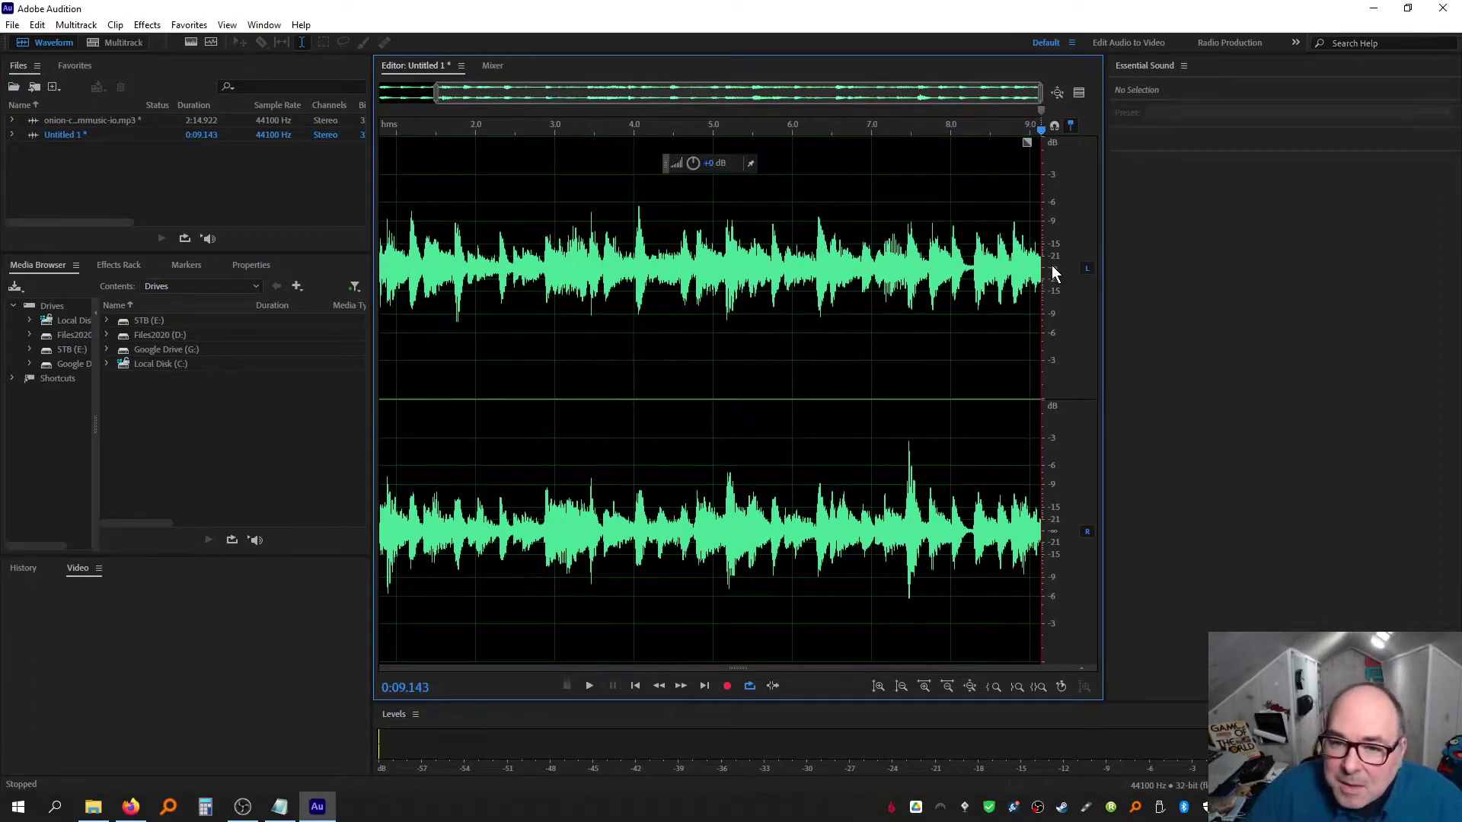
key("space")
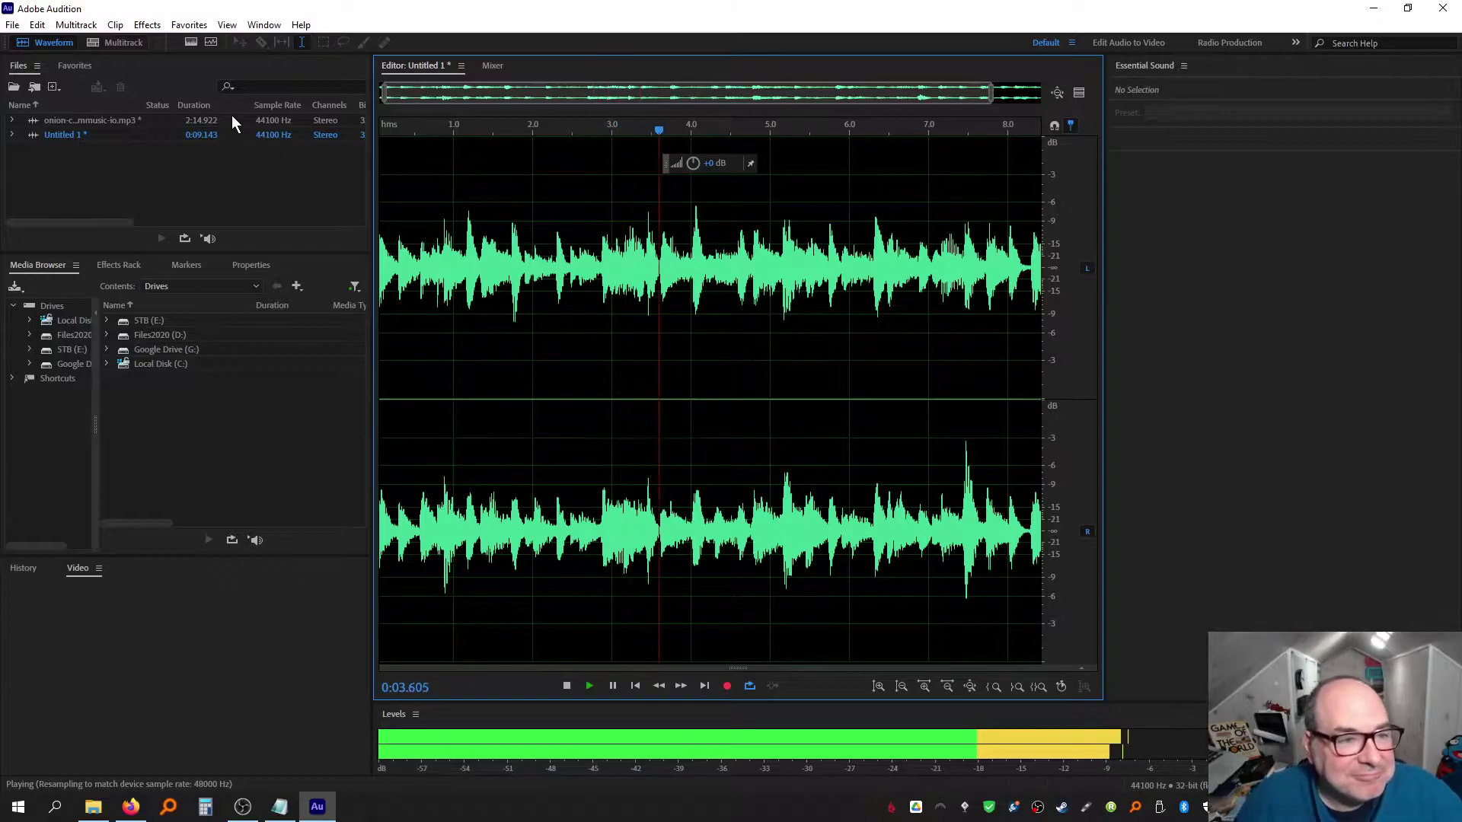
left_click(568, 686)
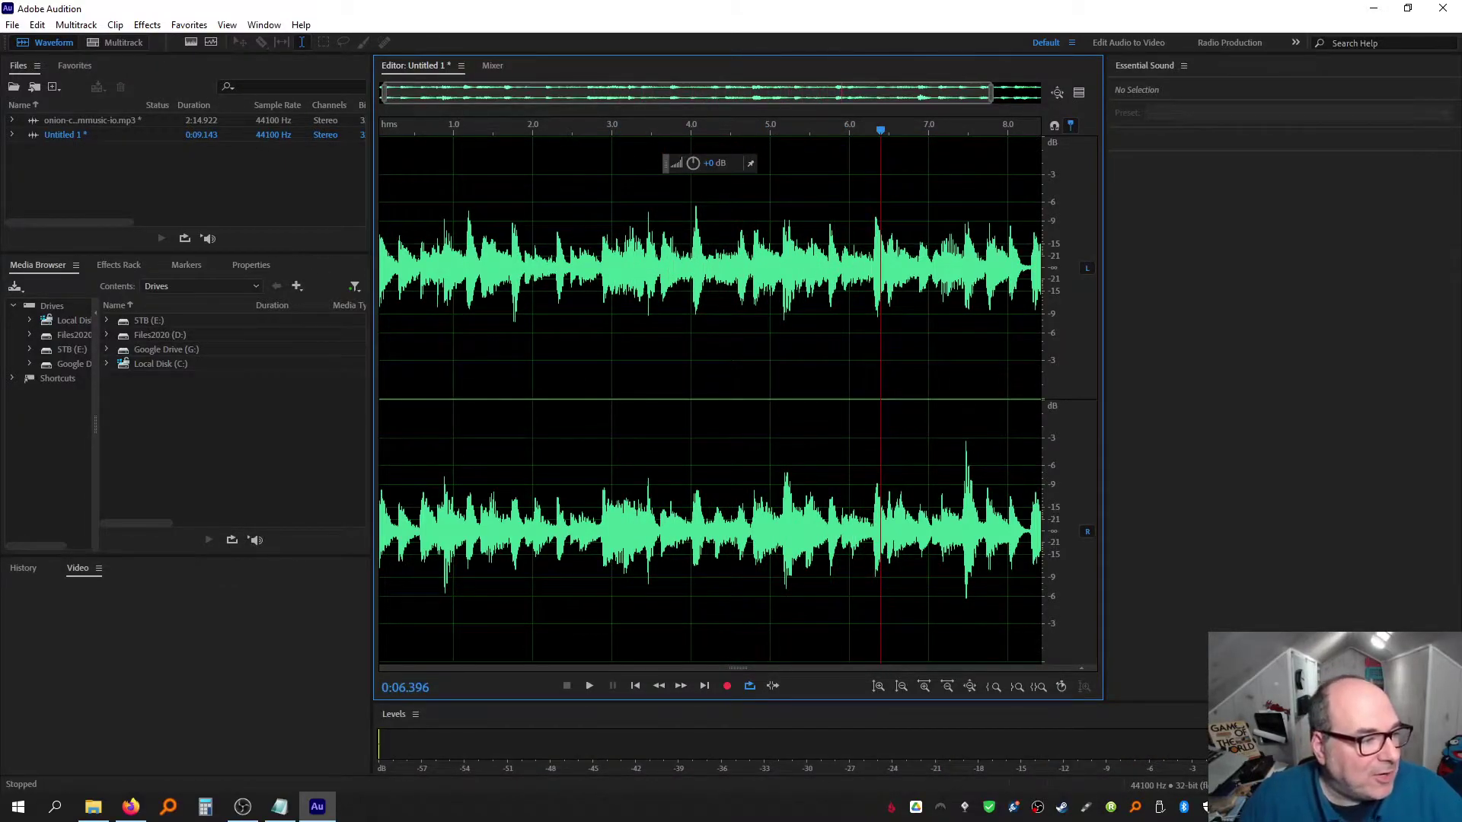
key("alt+Tab")
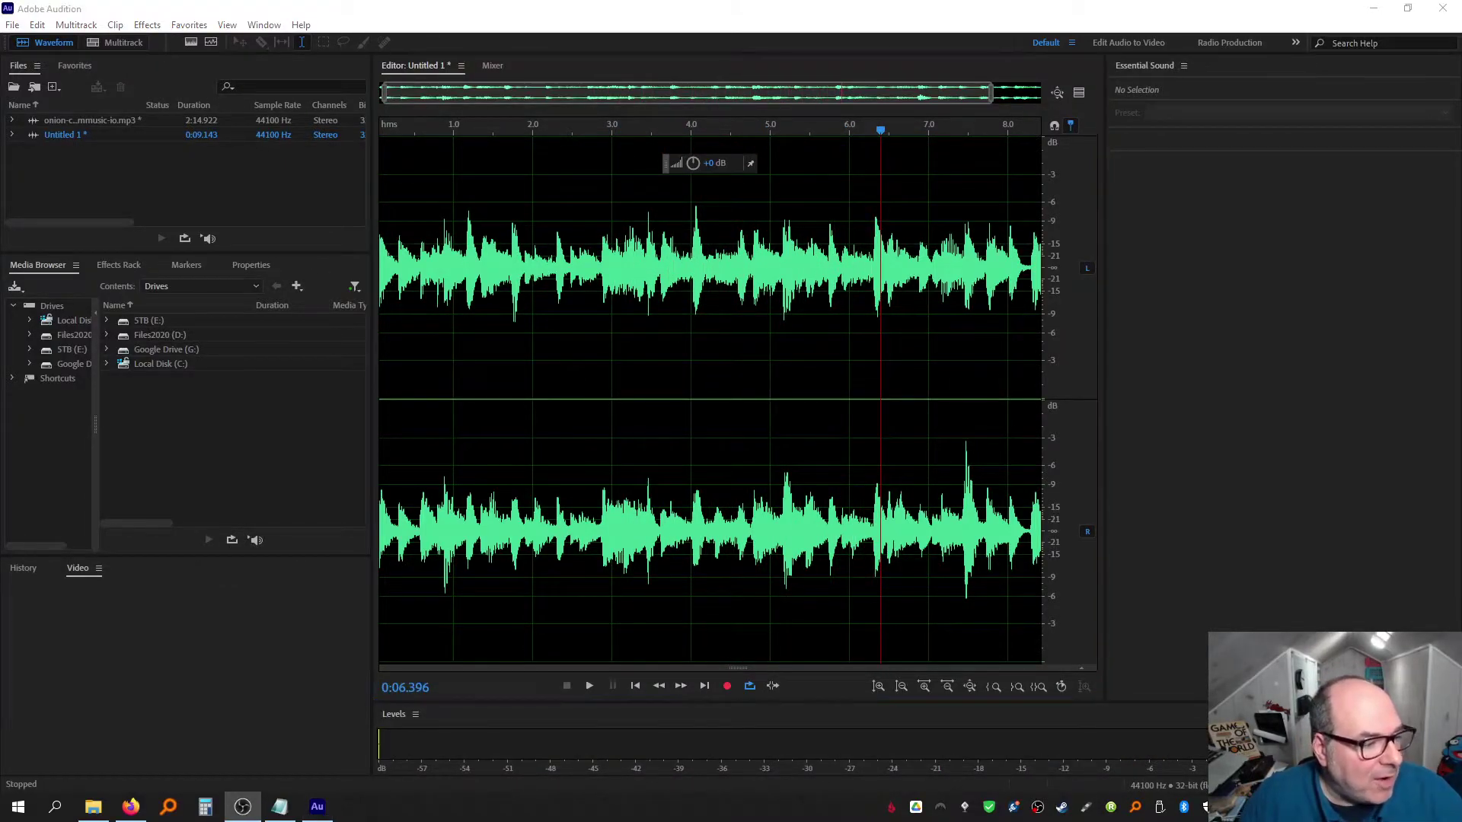
Save the loop as OnionLoop1.wav in Wave PCM format, 44100 Hz stereo with 16-bit depth, and close it
left_click(13, 25)
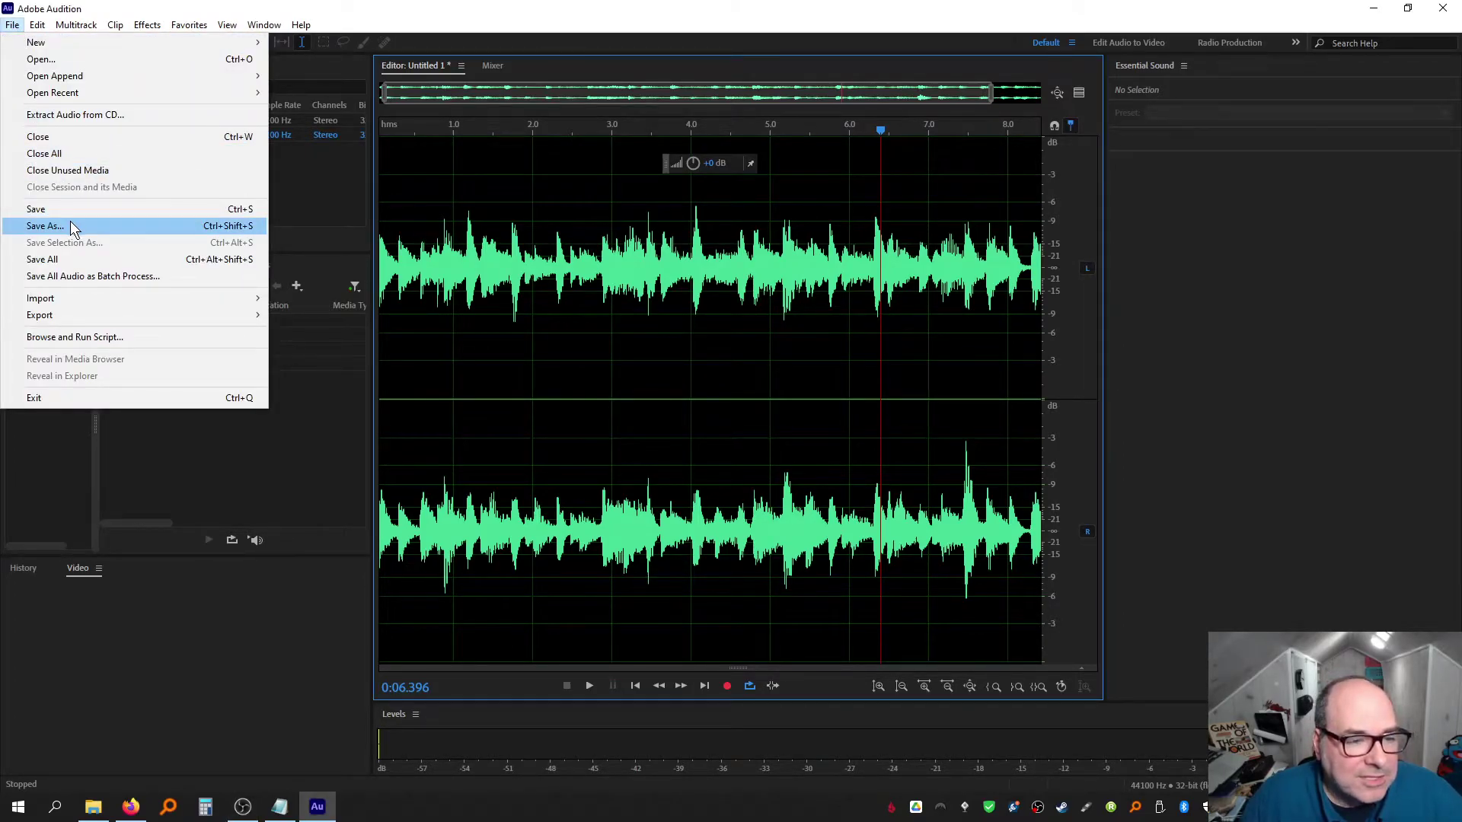
left_click(70, 227)
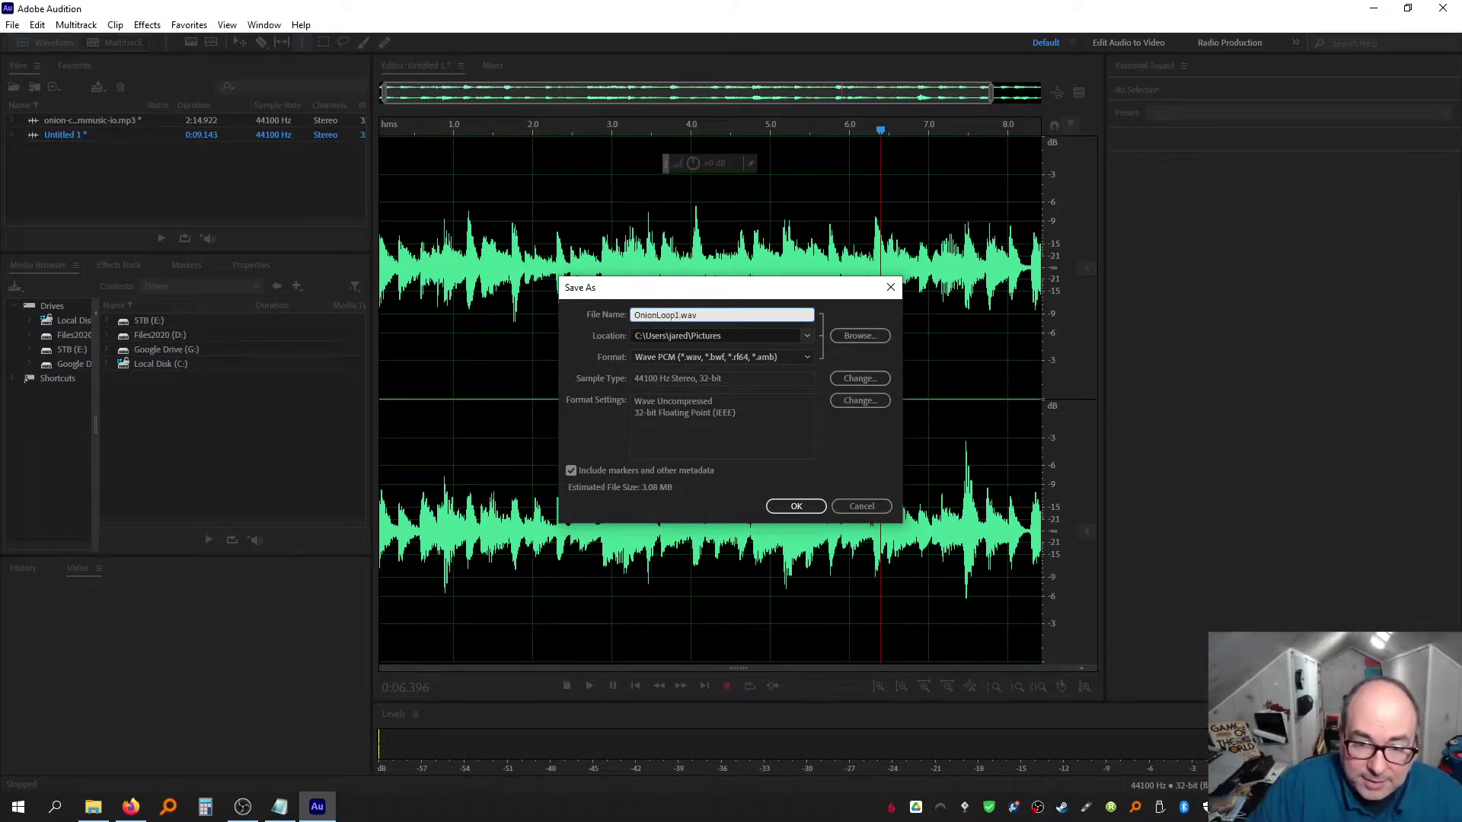
left_click(859, 378)
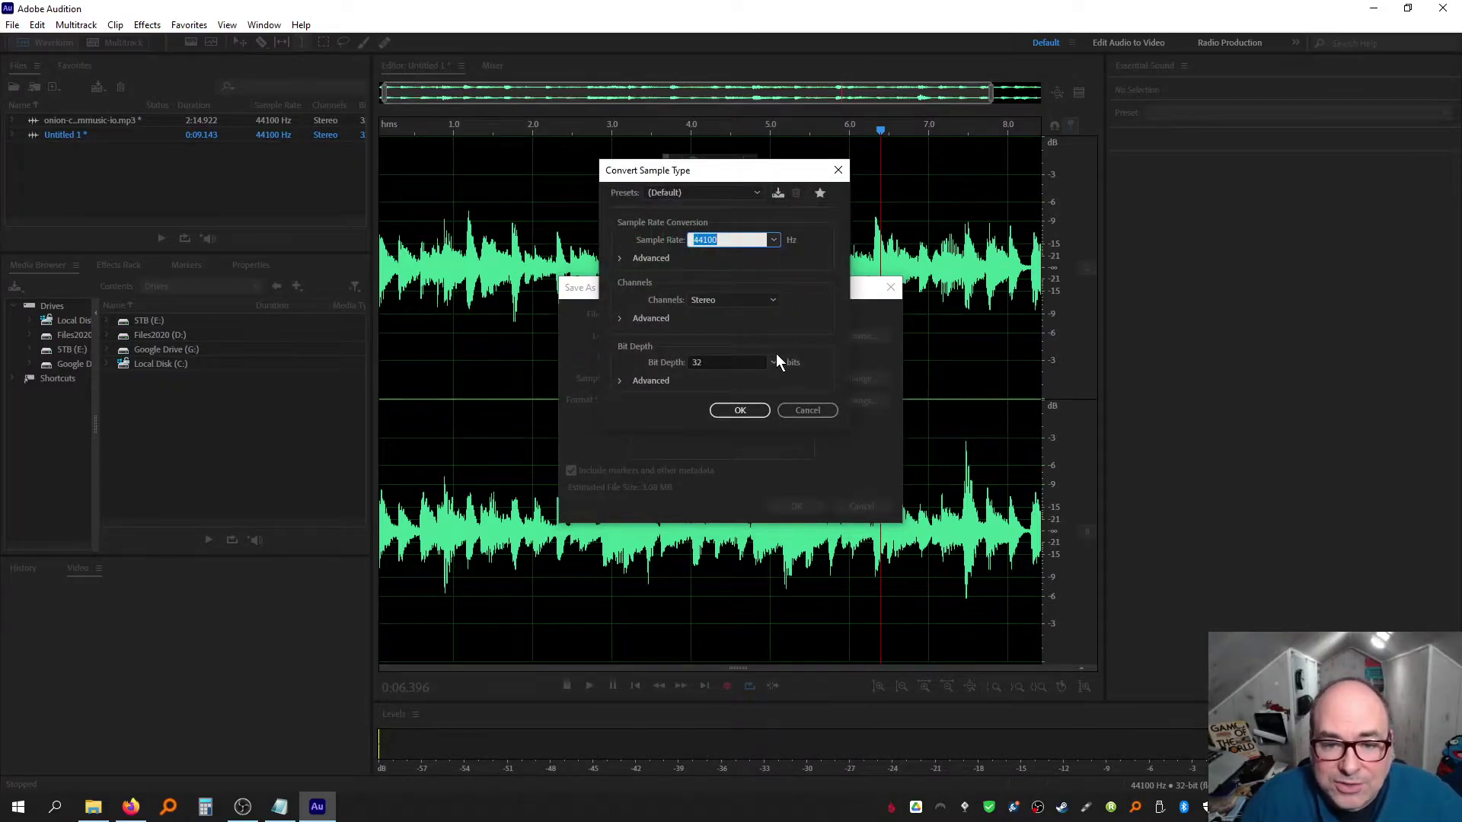
left_click(774, 361)
left_click(746, 400)
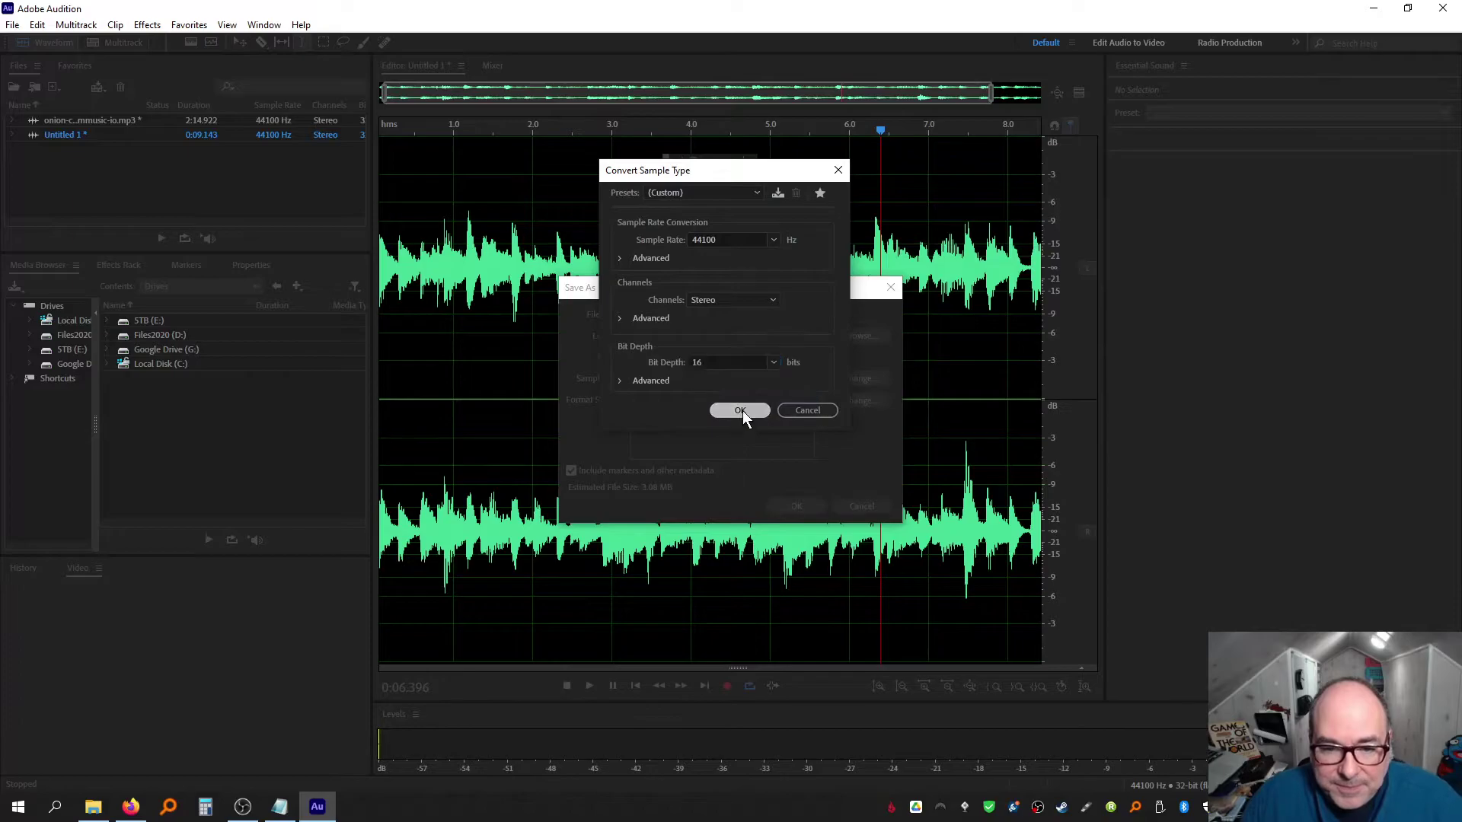
left_click(740, 411)
left_click(801, 507)
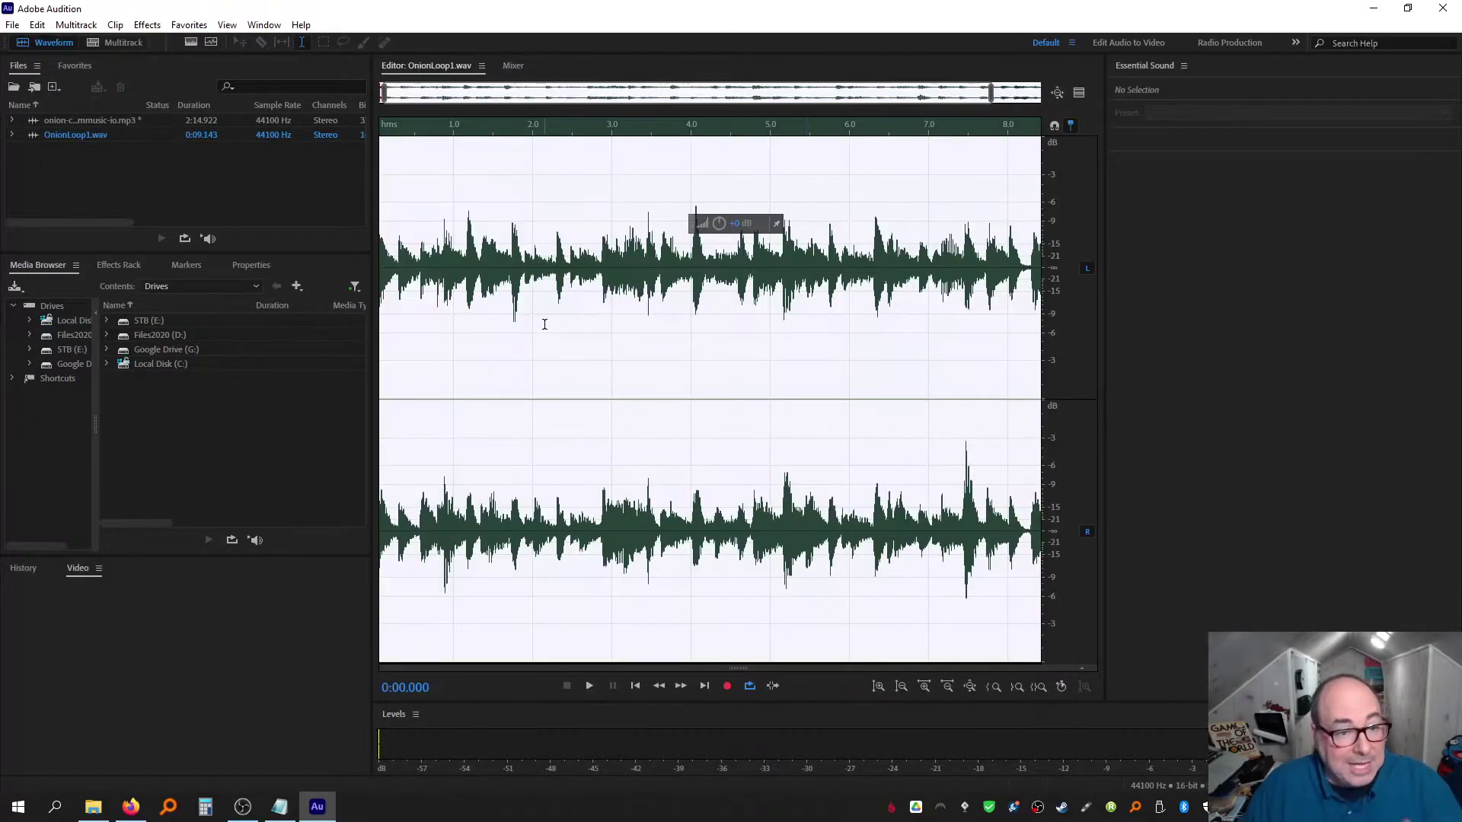
key("ctrl+w")
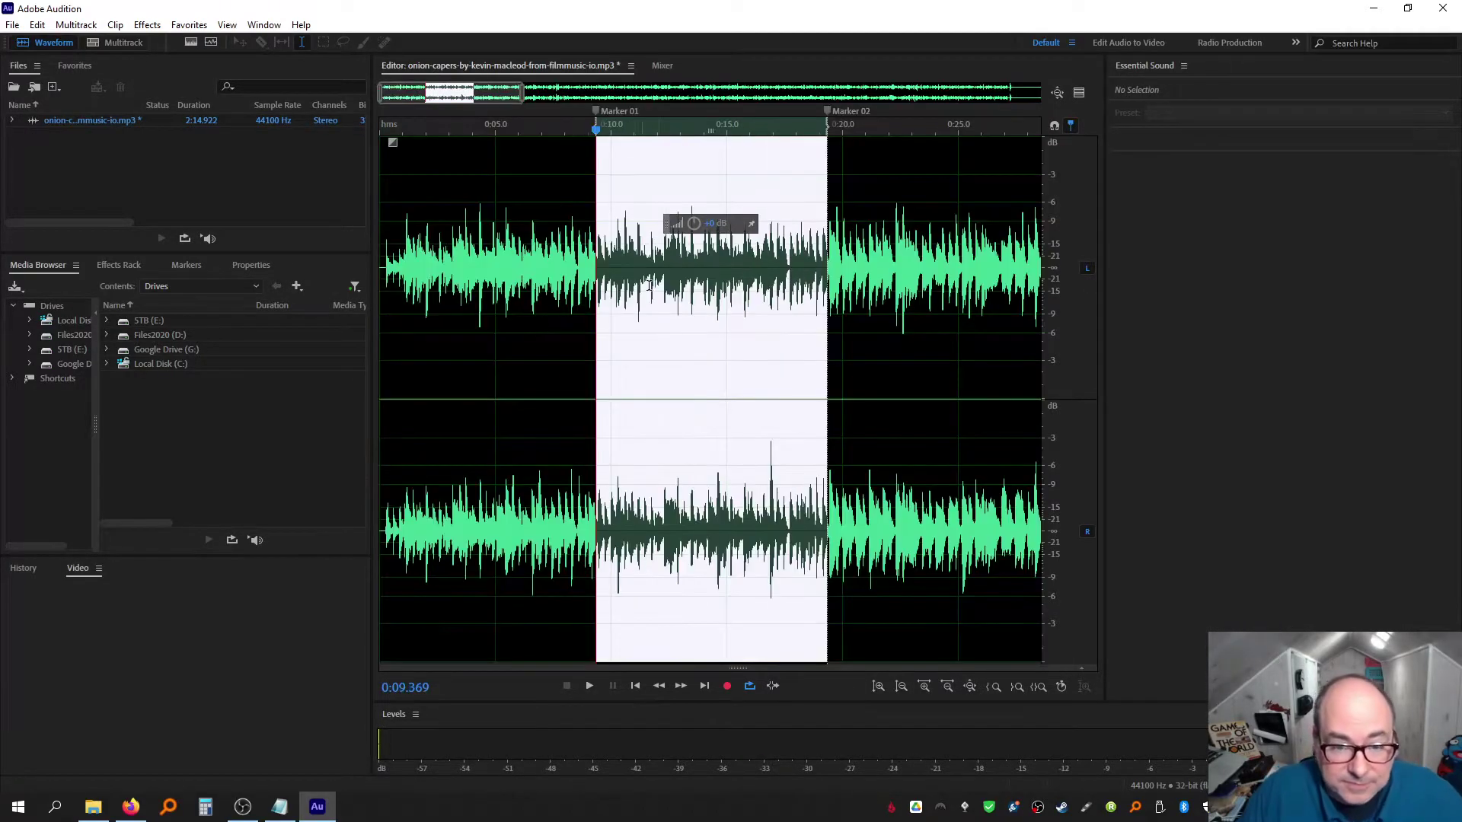
Play the original Onion Capers track from shortly before Marker 02 to about 0:40 to find another loopable phrase
left_click(809, 297)
key("space")
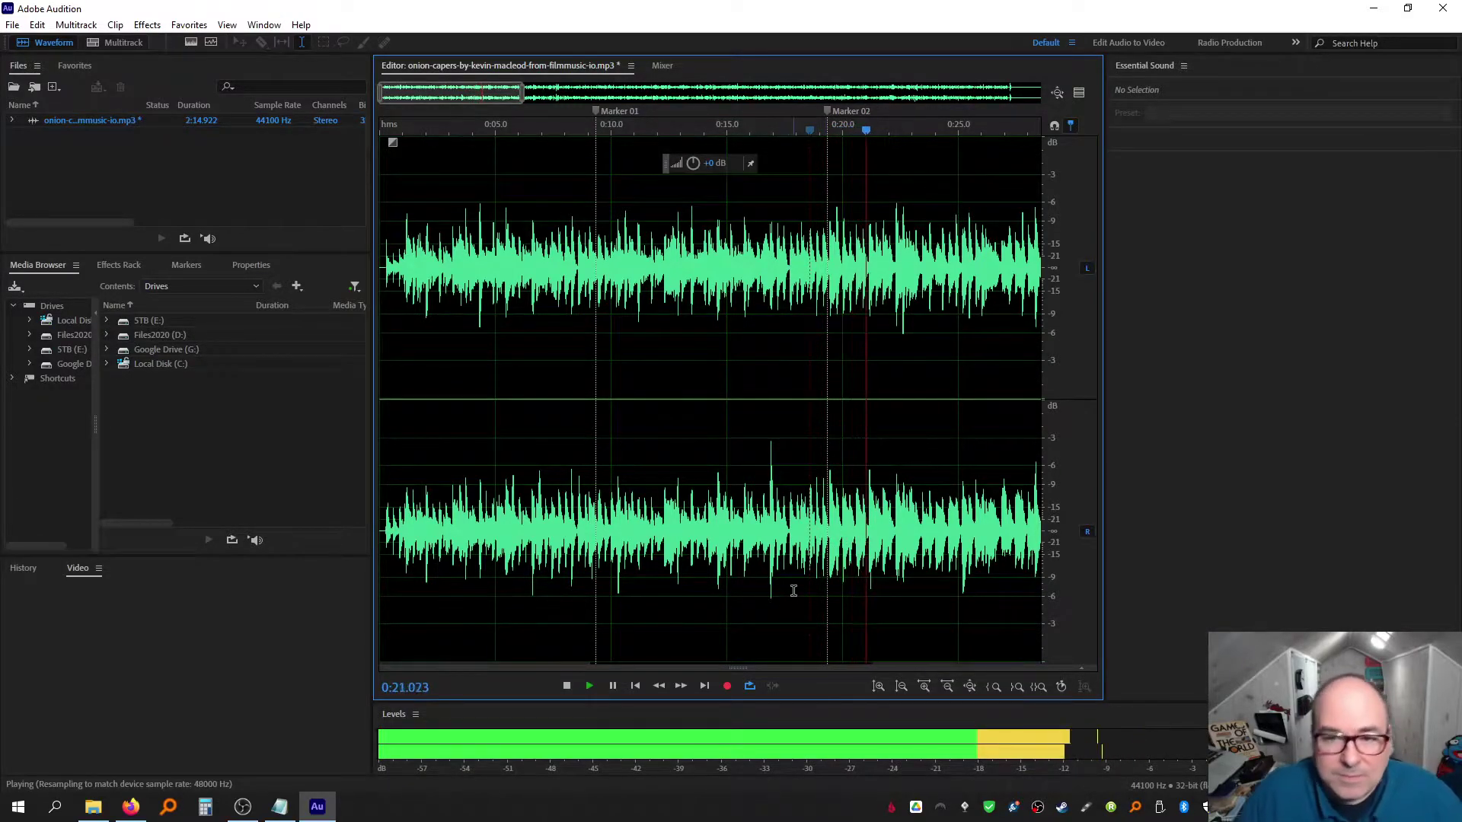
left_click_drag(482, 91, 740, 89)
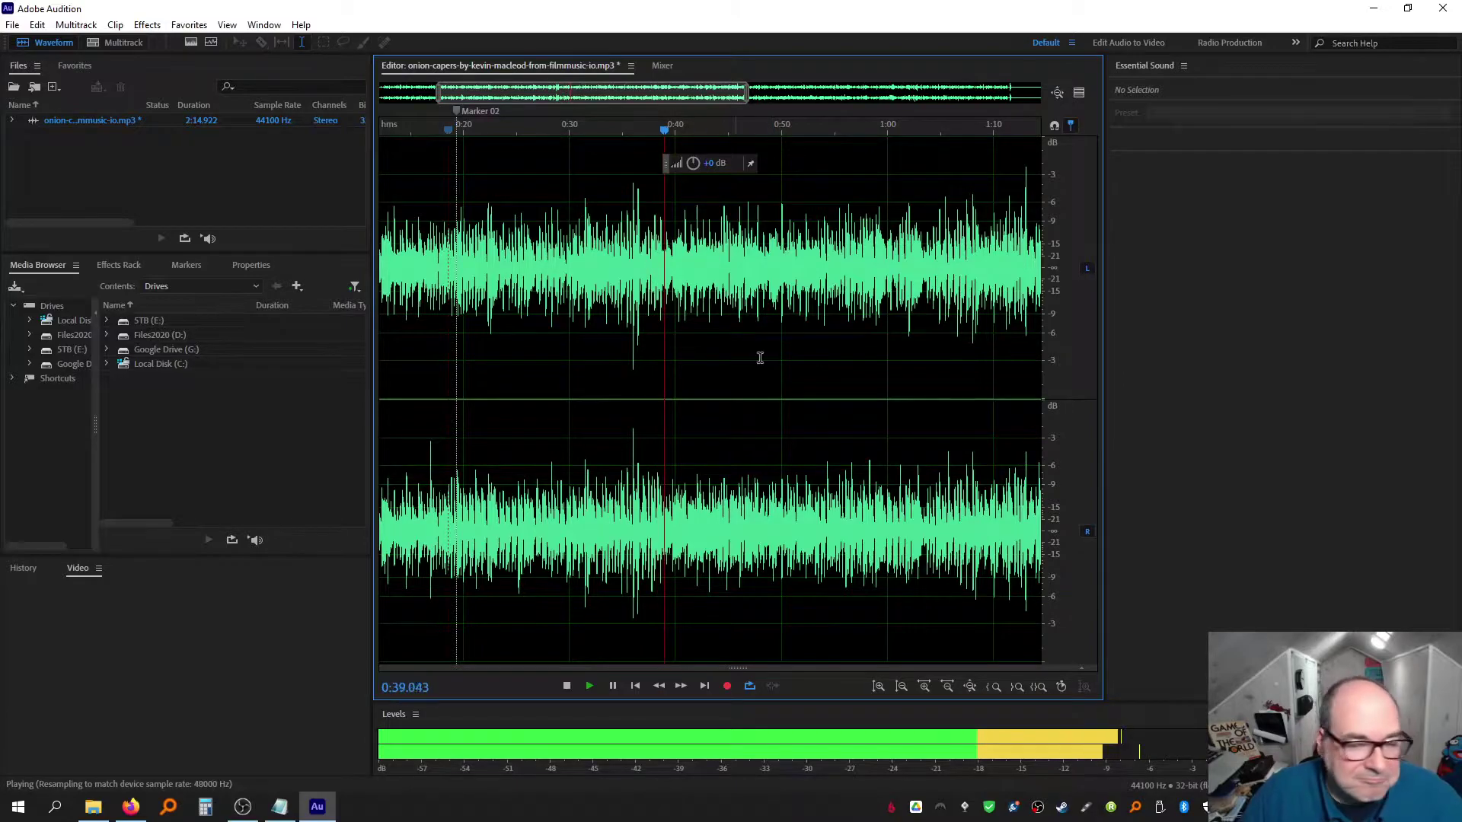
key("space")
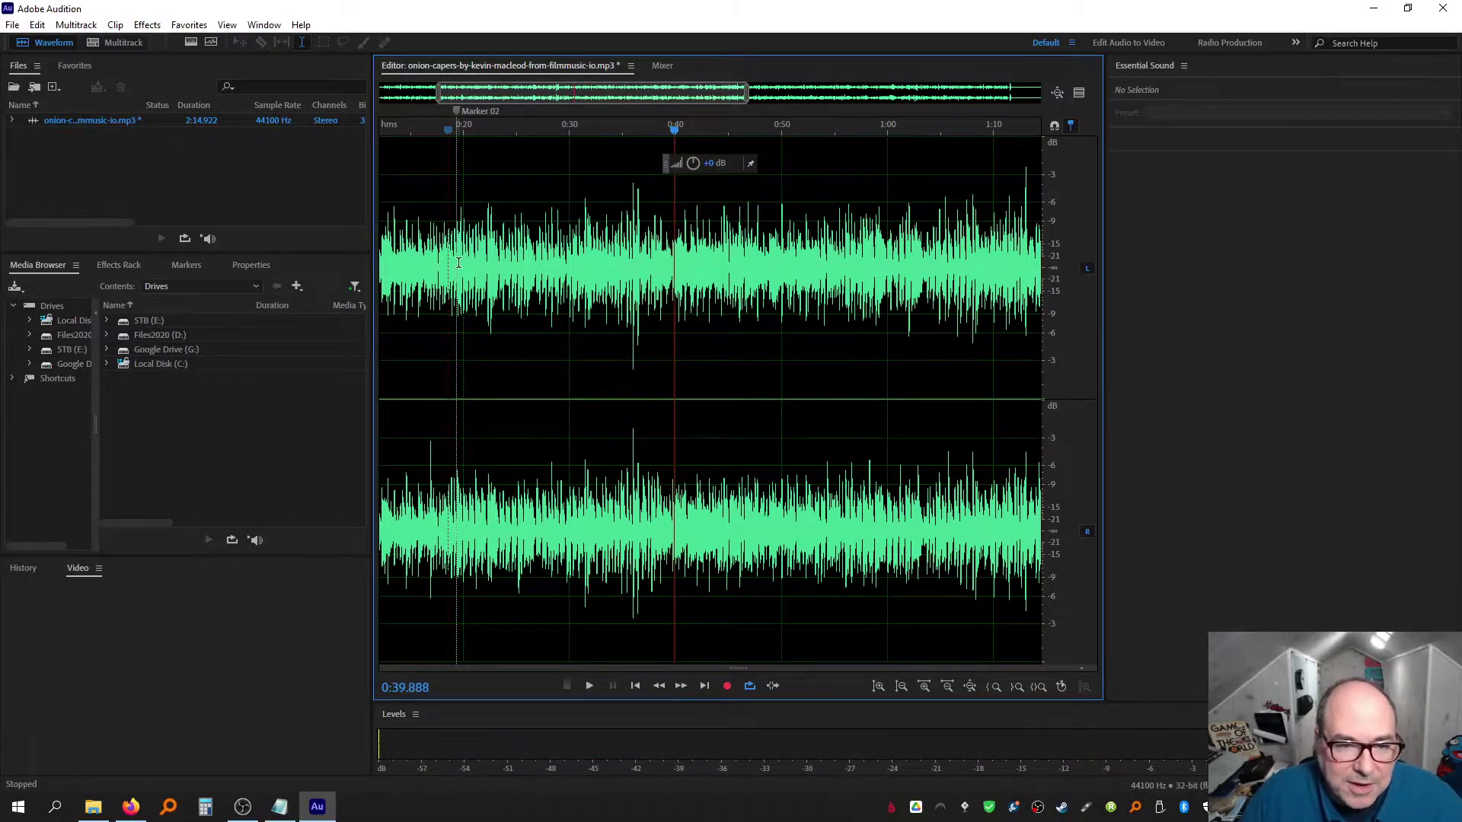
Zoom in around Marker 02 and play the passage from about 0:24 to 0:26 repeatedly to locate the phrase boundary
left_click_drag(746, 92, 551, 95)
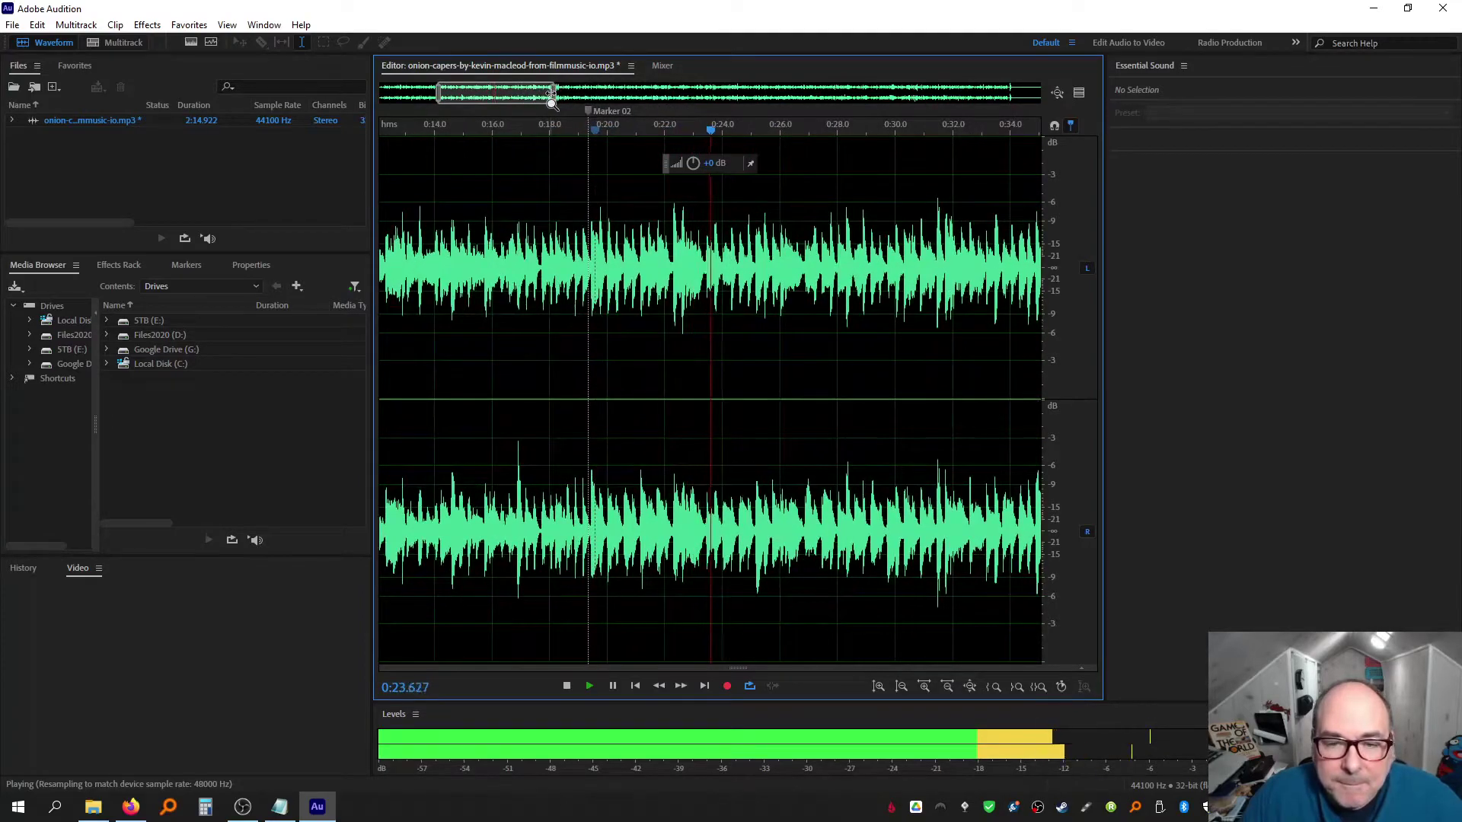
key("space")
left_click(732, 264)
key("space")
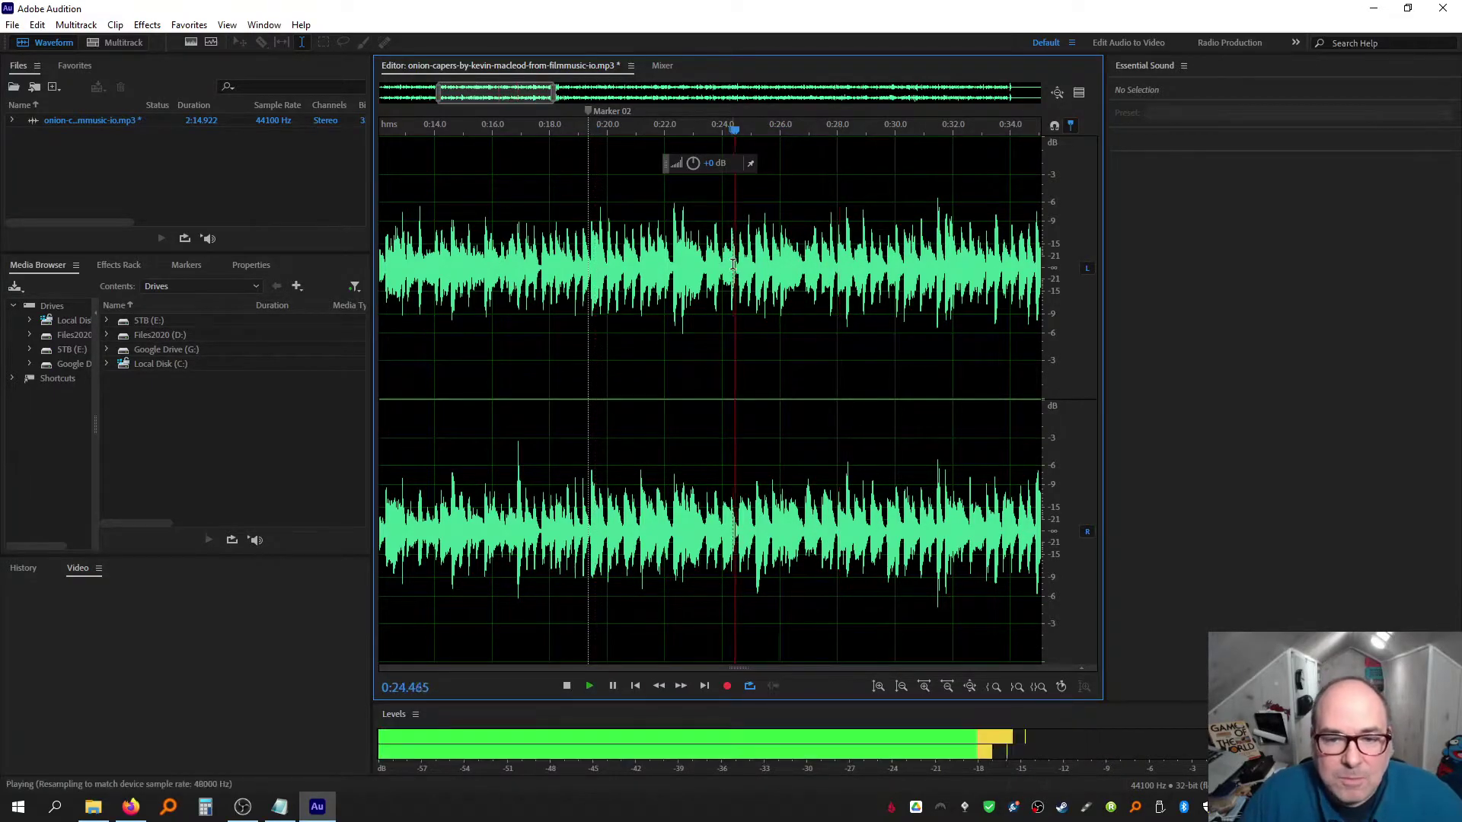
key("space")
key("space")
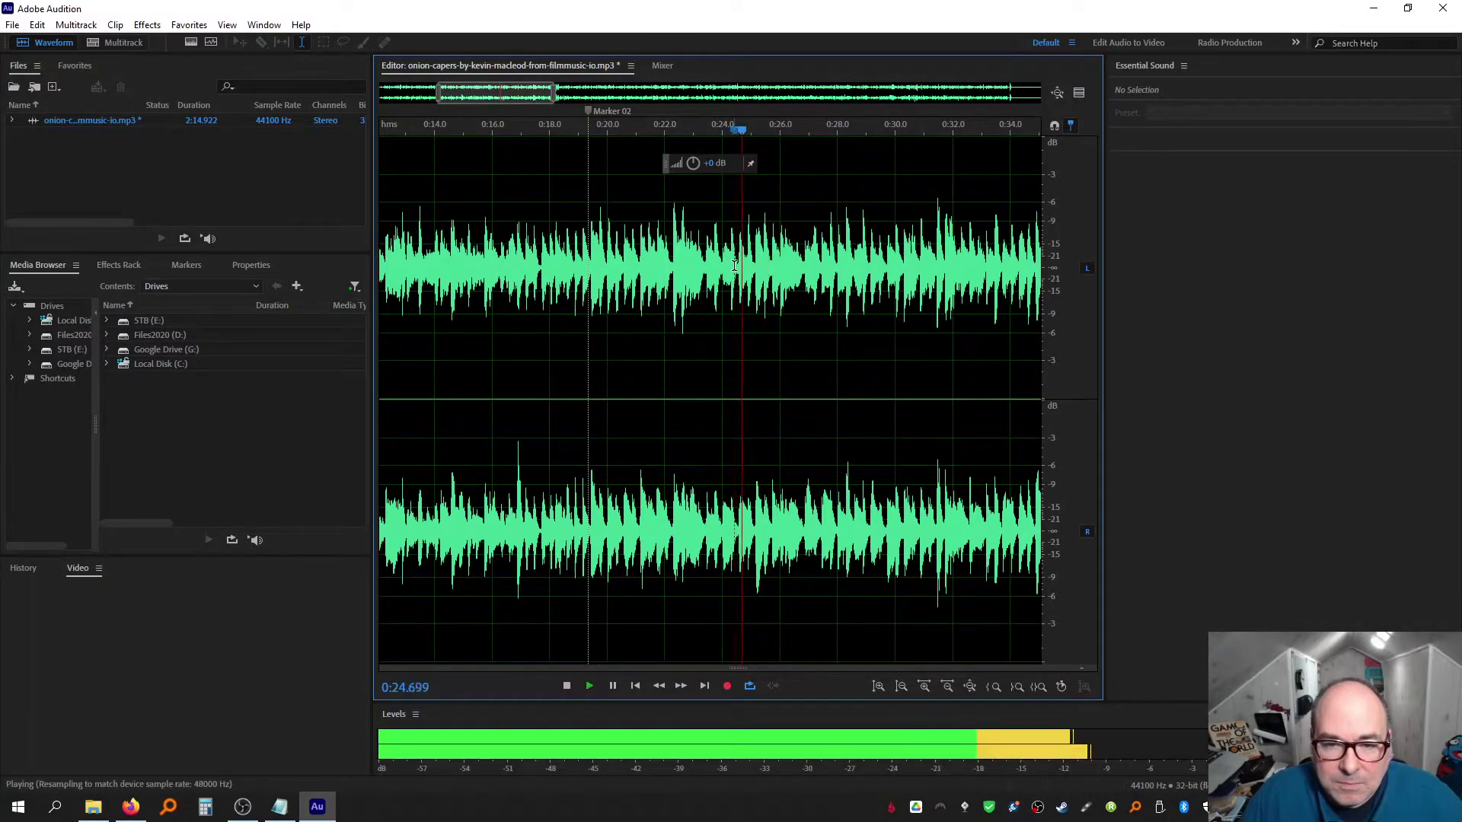
key("space")
left_click(750, 264)
key("space")
key("space")
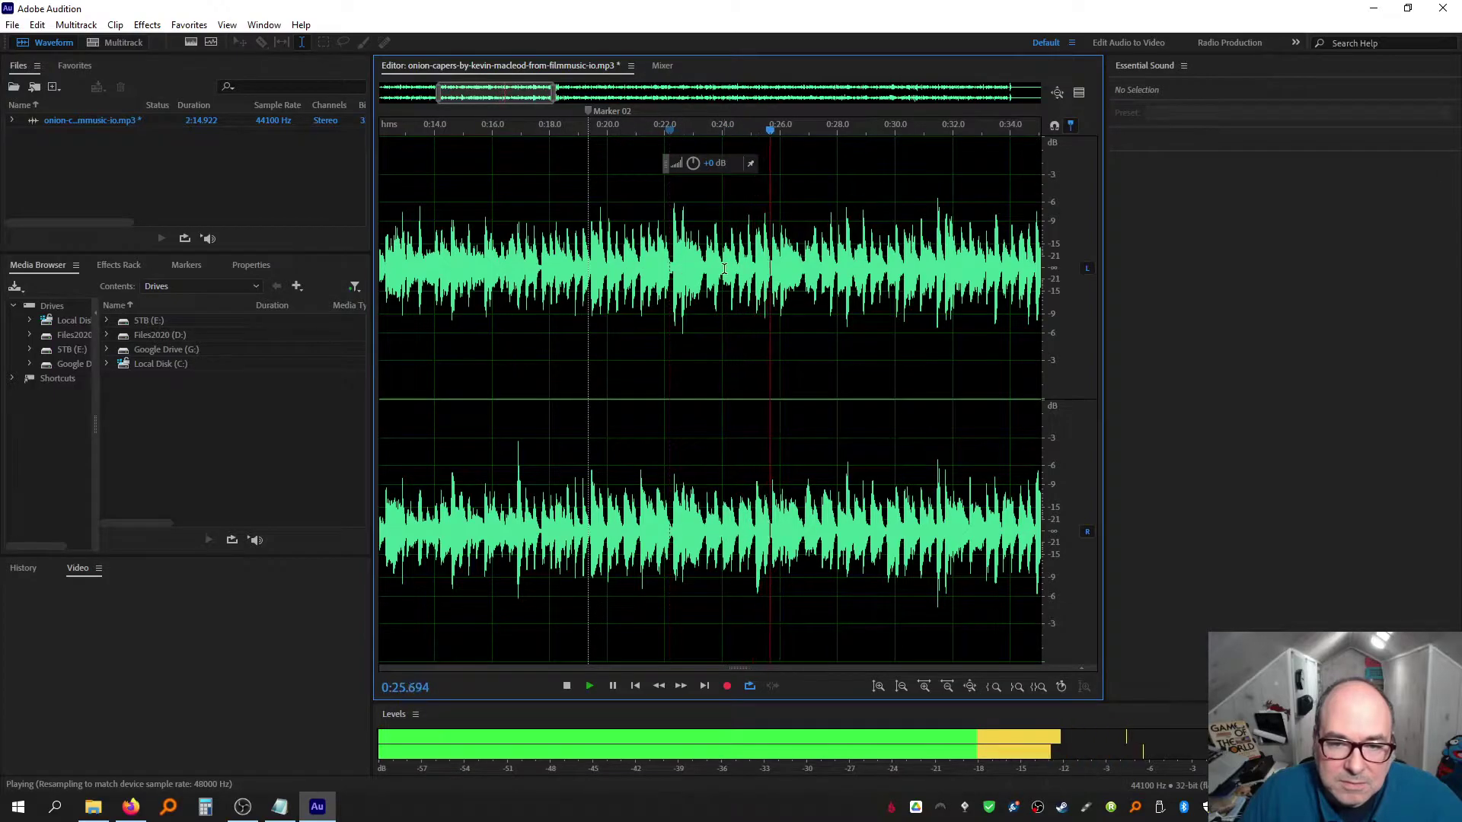
Play onward from Marker 02 and add cue markers at the phrase boundaries, at 0:23.877 and about 0:28.4
key("space")
key("space")
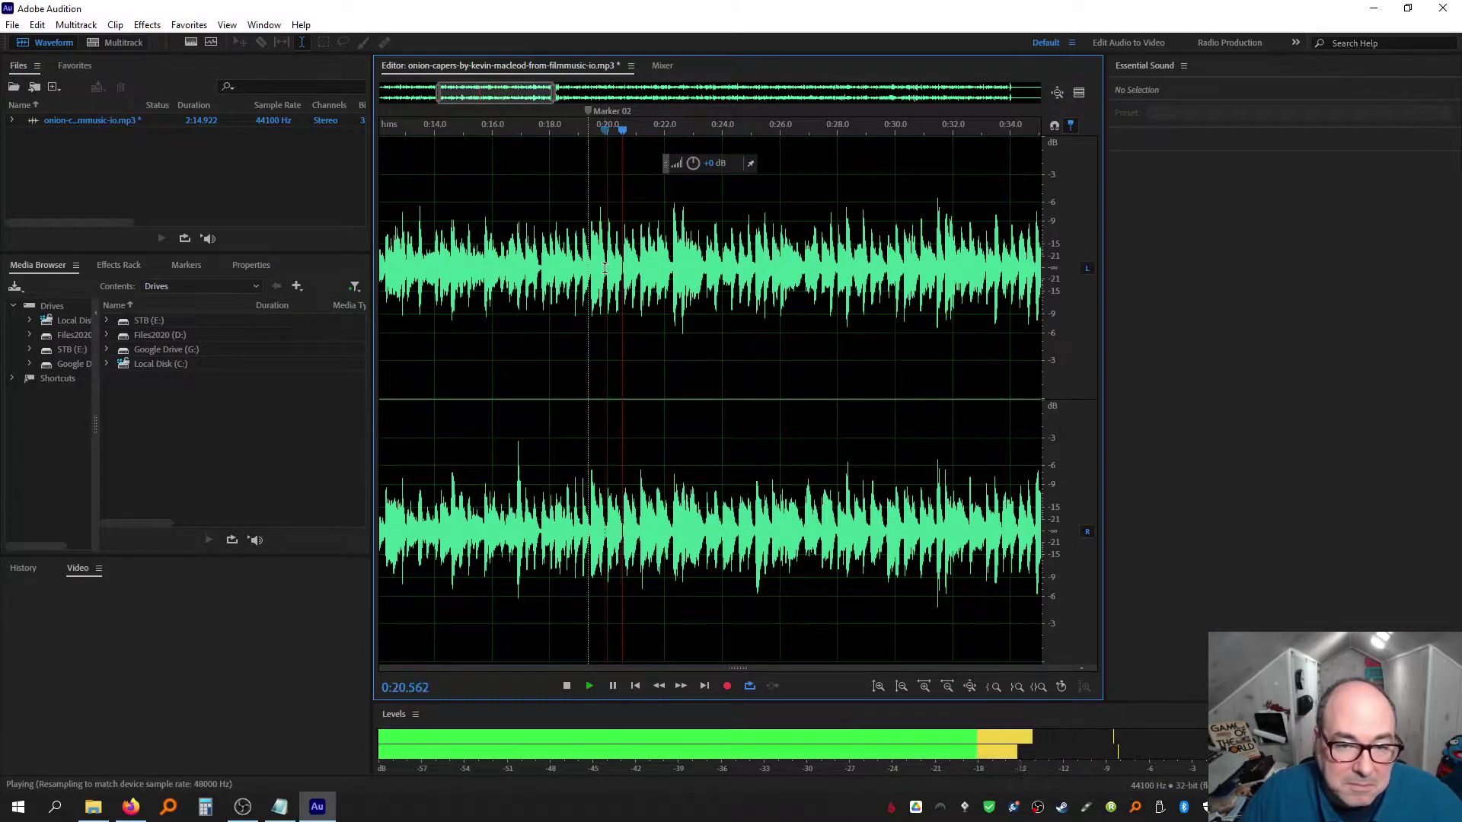
key("space")
key("space")
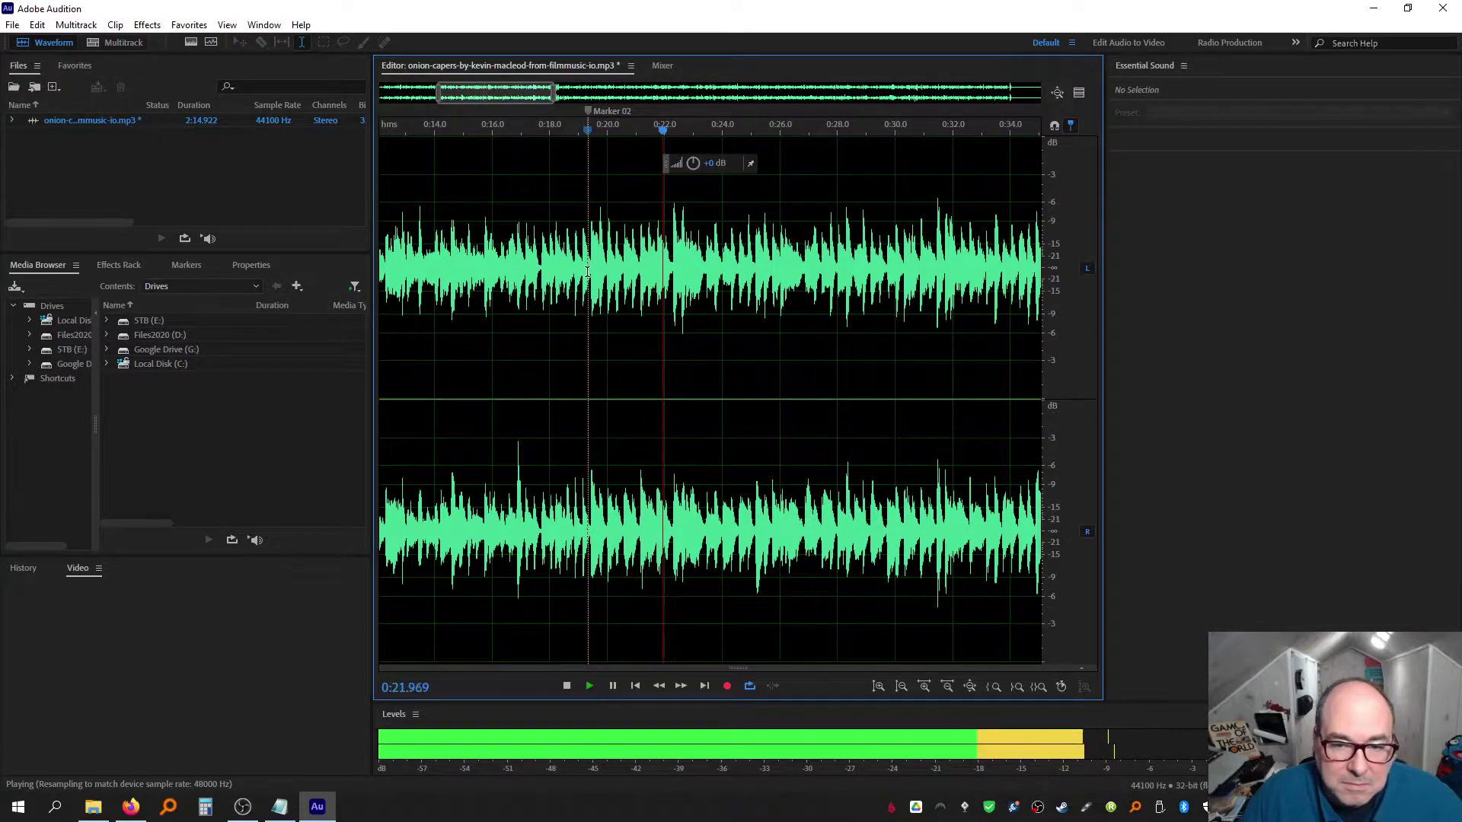
key("space")
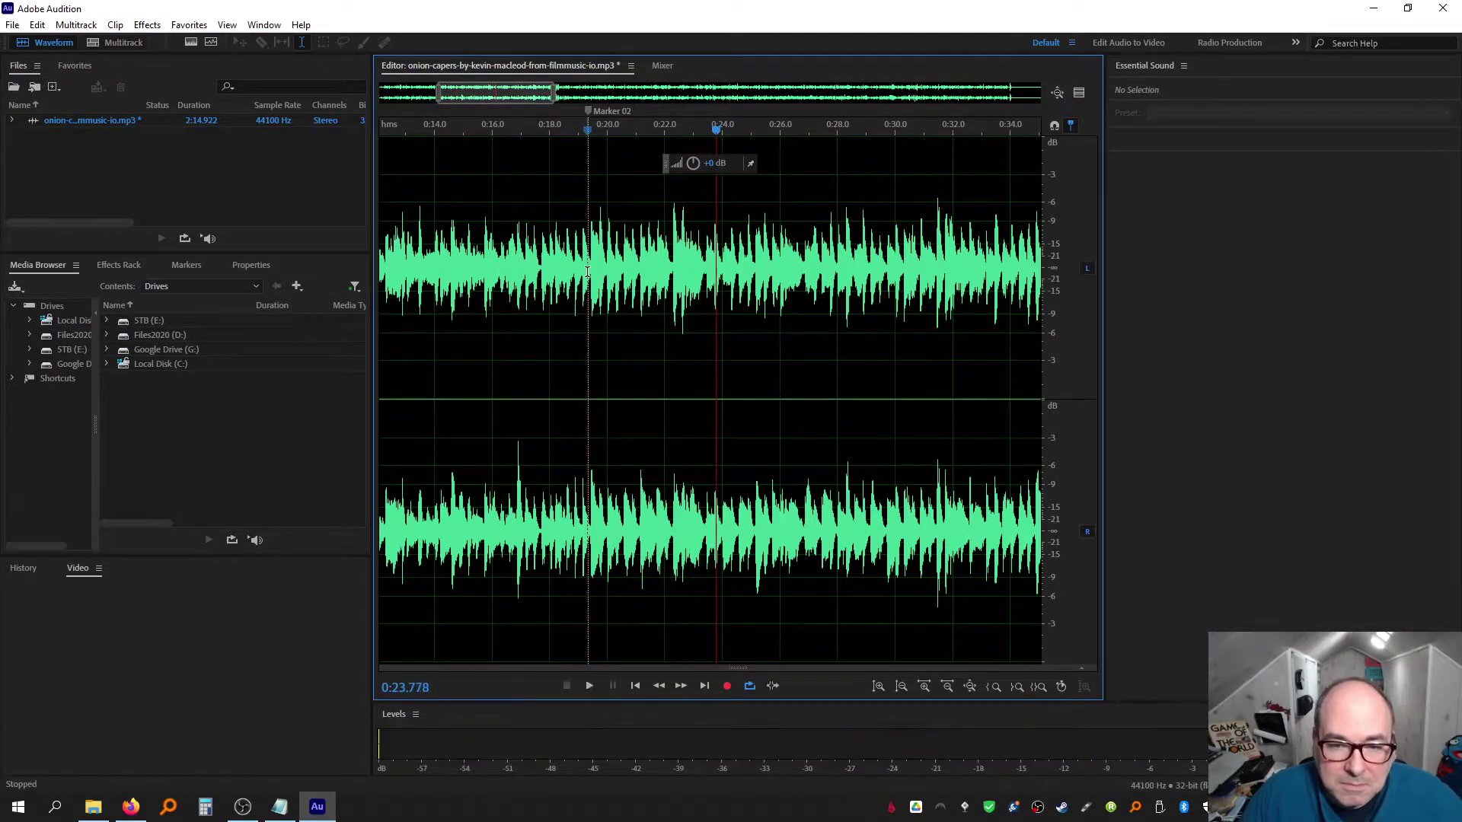
key("space")
key("space")
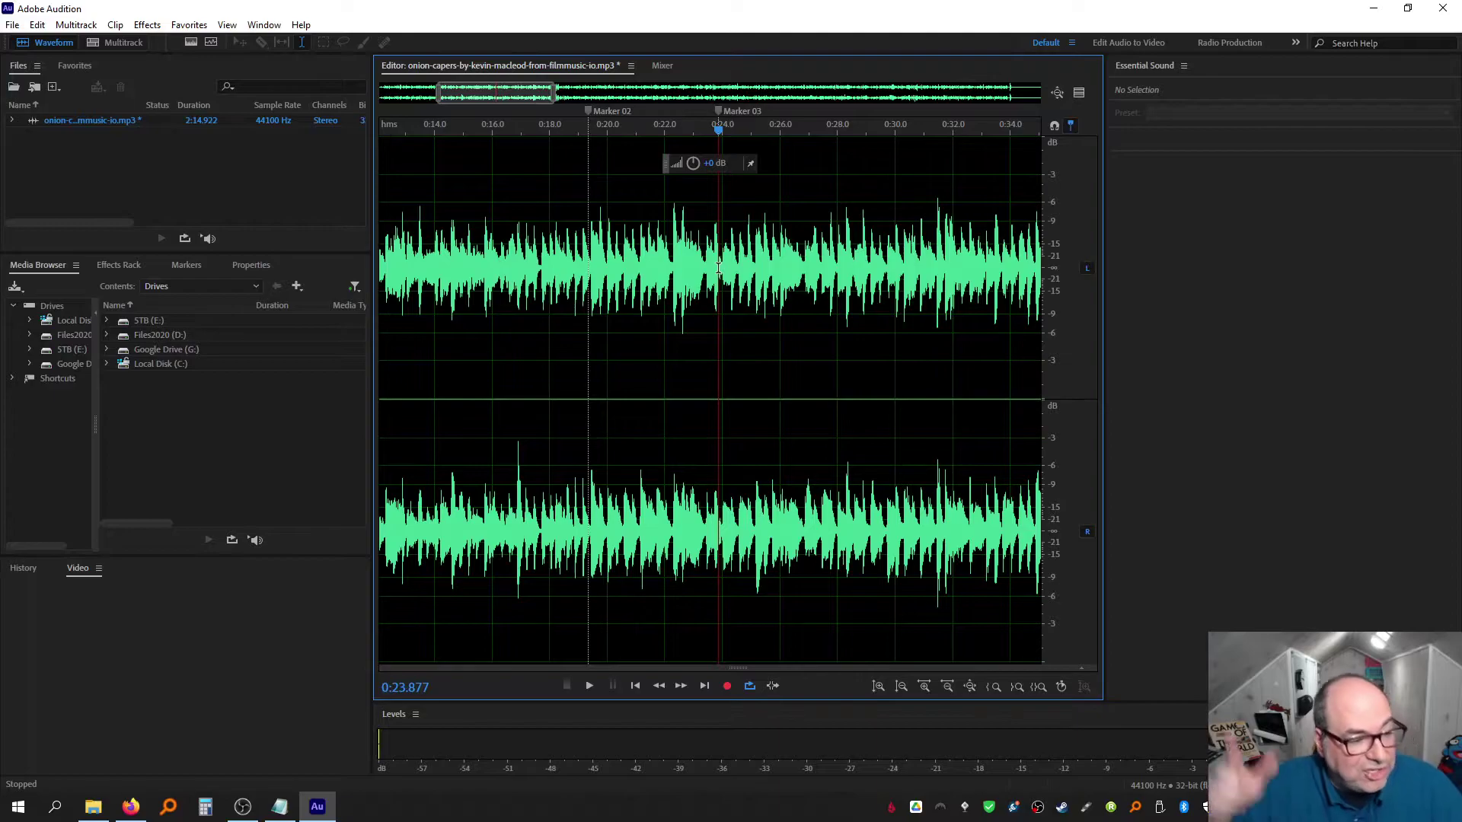
key("space")
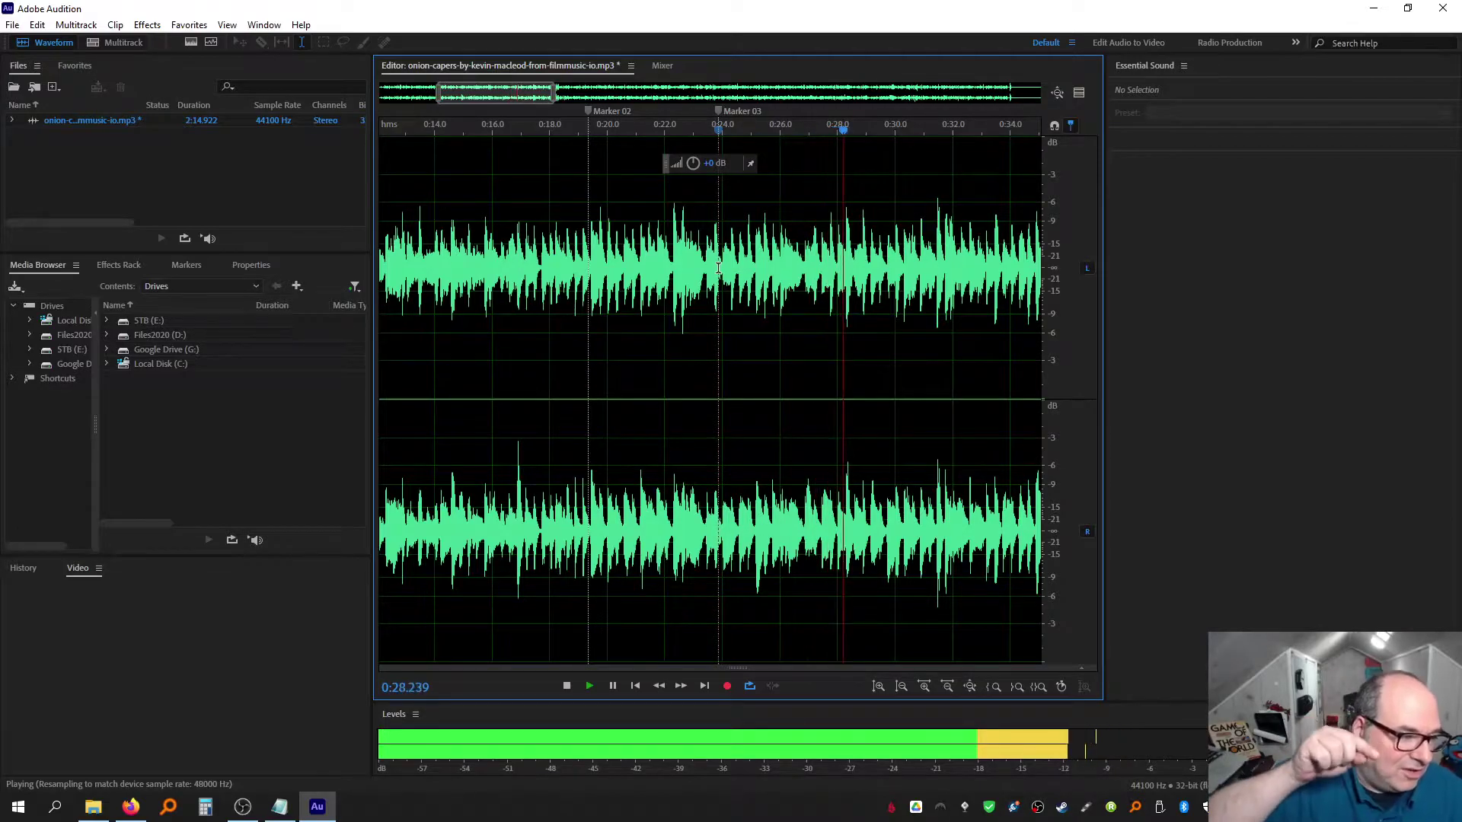
key("space")
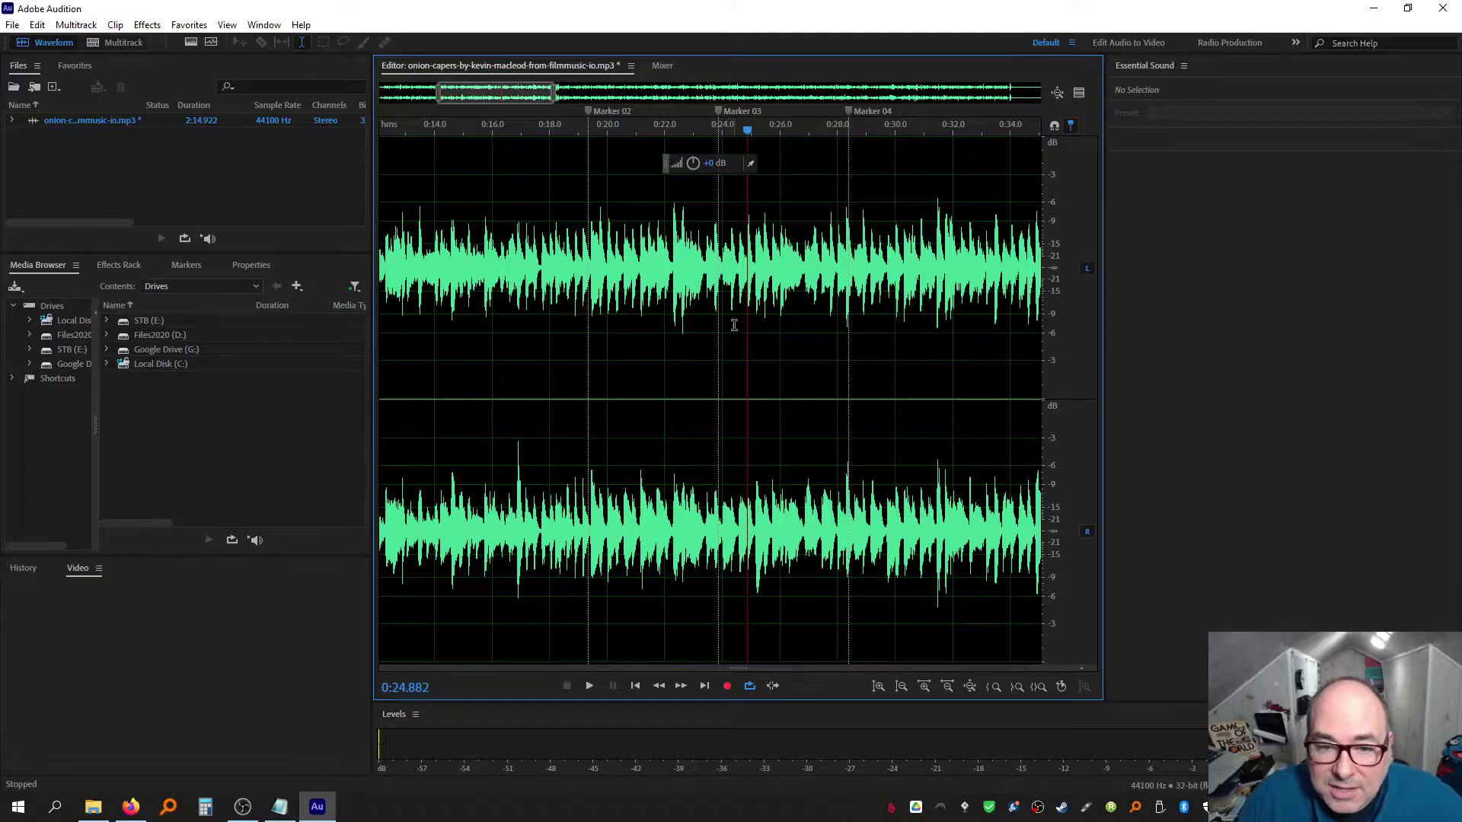
triple_click(721, 387)
left_click(719, 390)
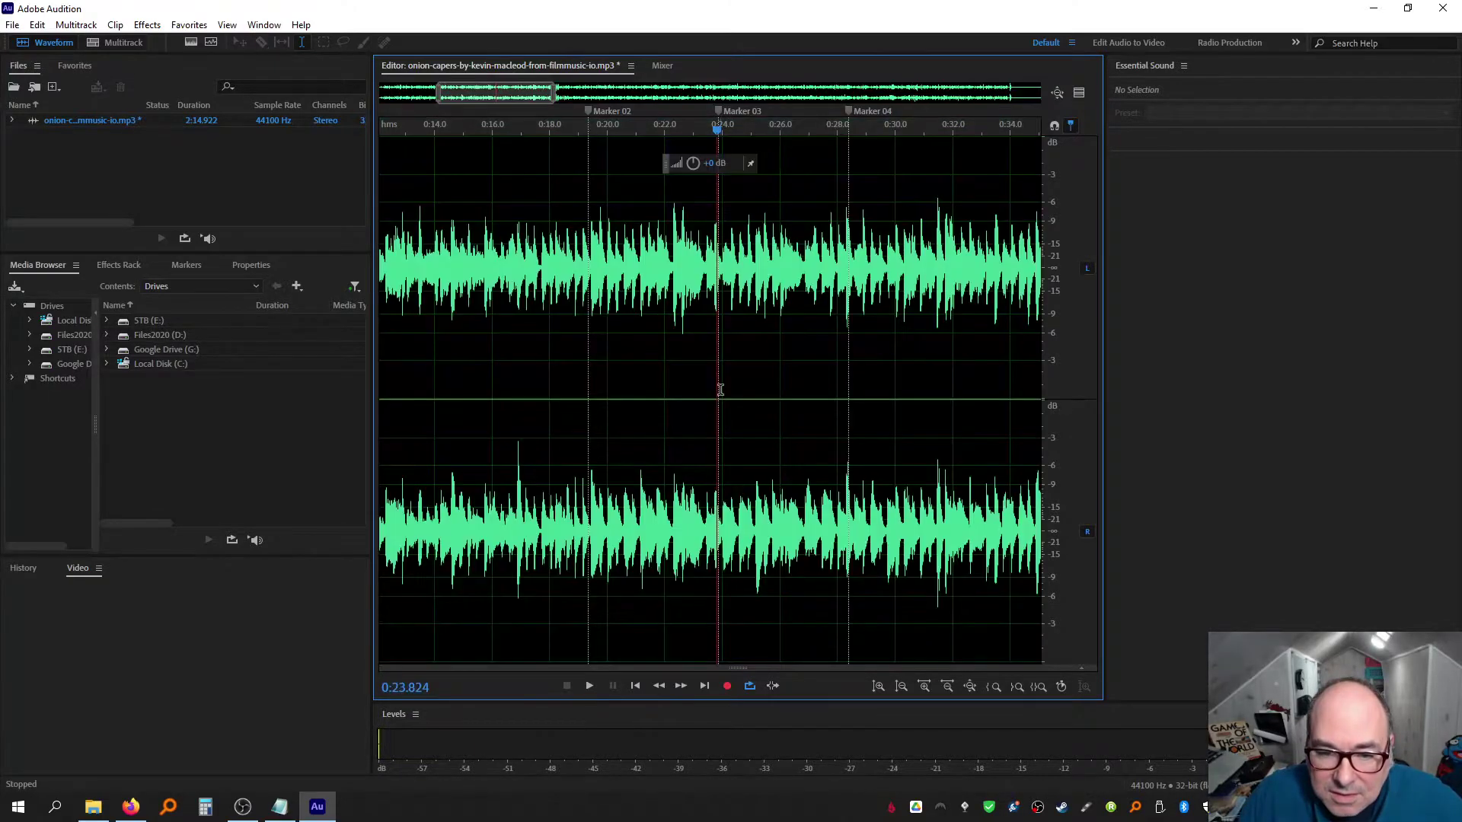
left_click_drag(717, 389, 904, 358)
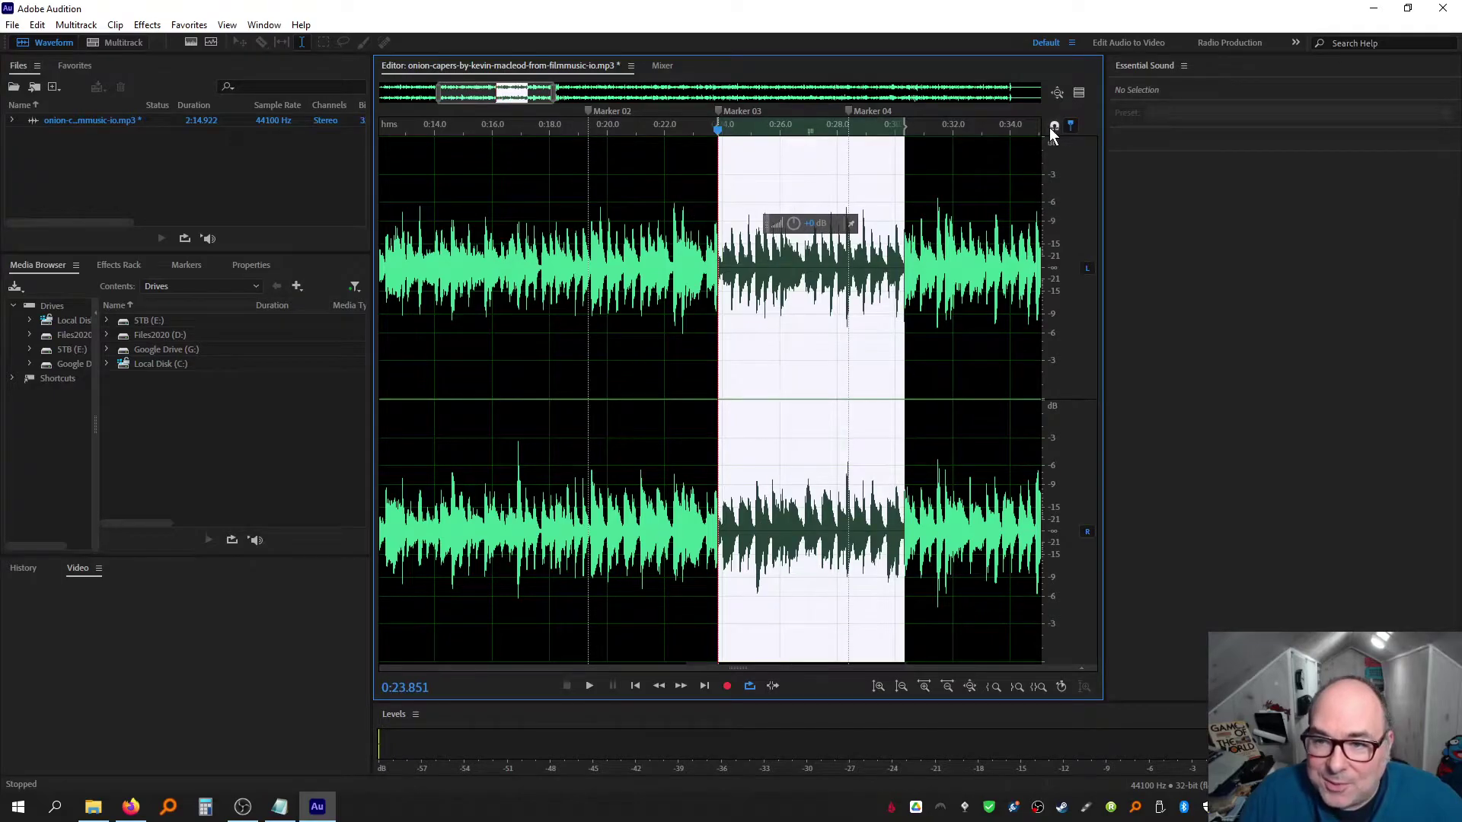
Select the snapped range between Marker 03 and Marker 04 and copy it to a new file
left_click(710, 374)
left_click_drag(723, 373, 843, 374)
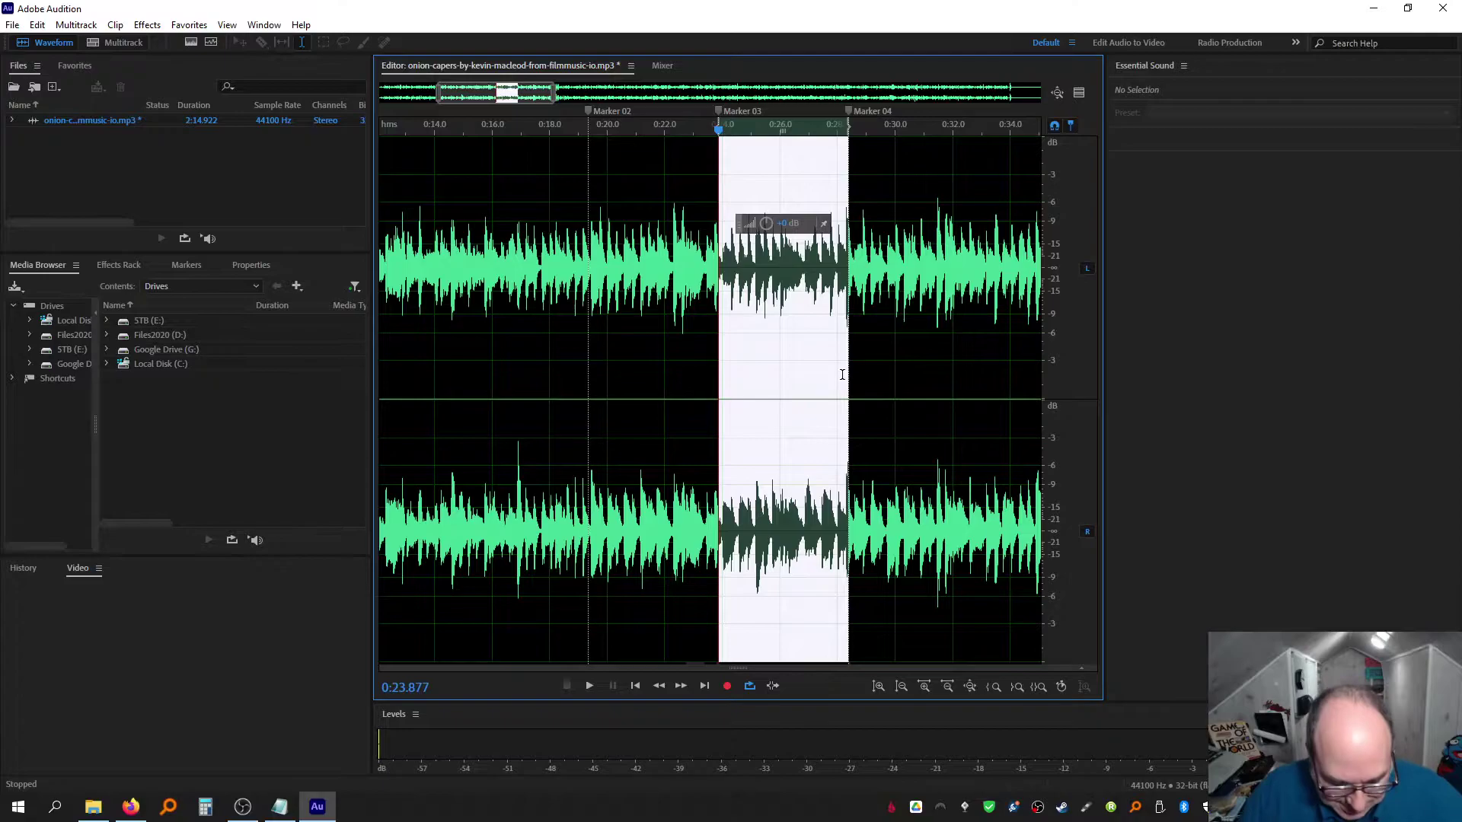
left_click(34, 25)
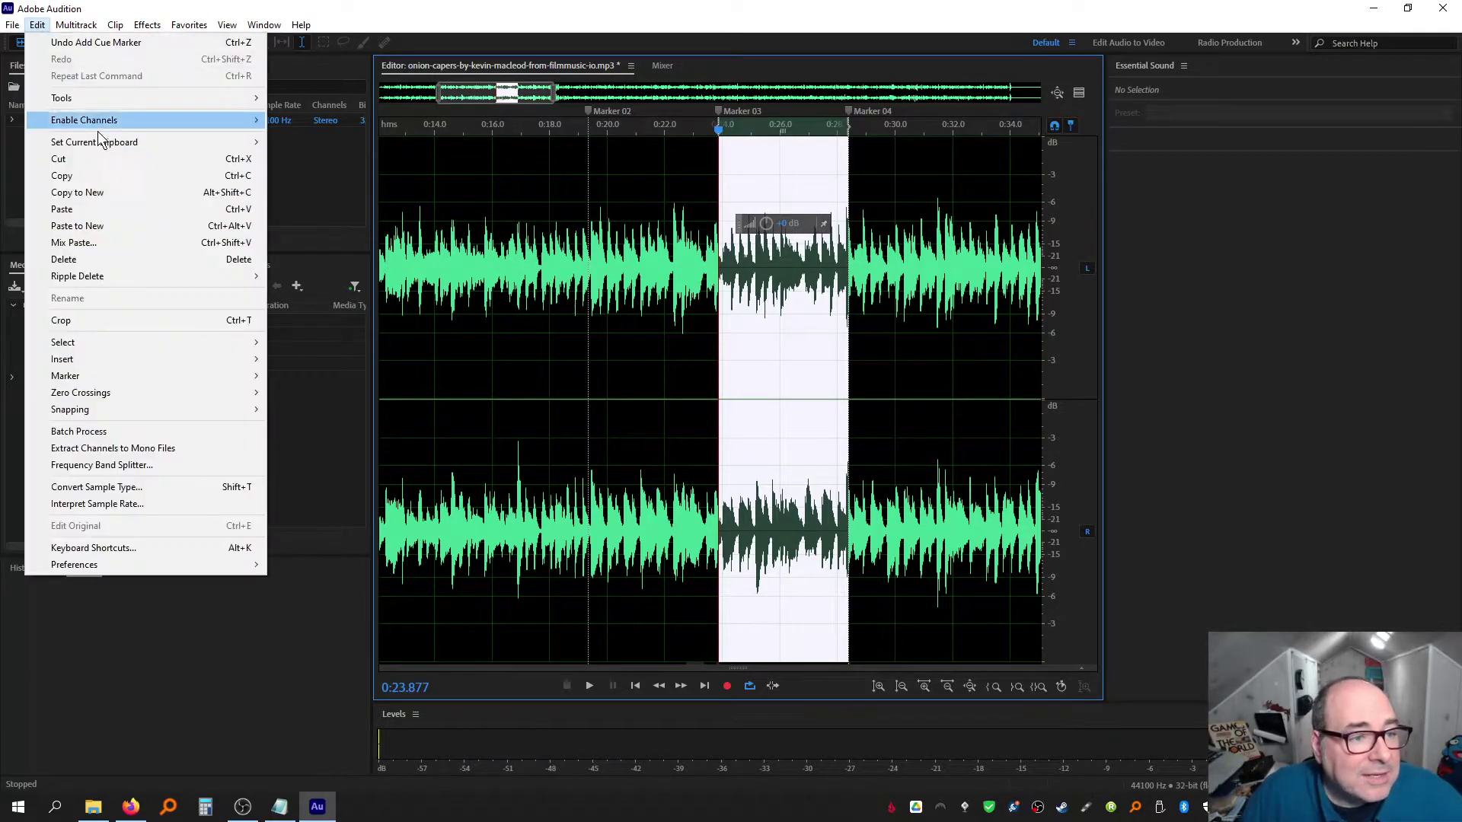
left_click(121, 193)
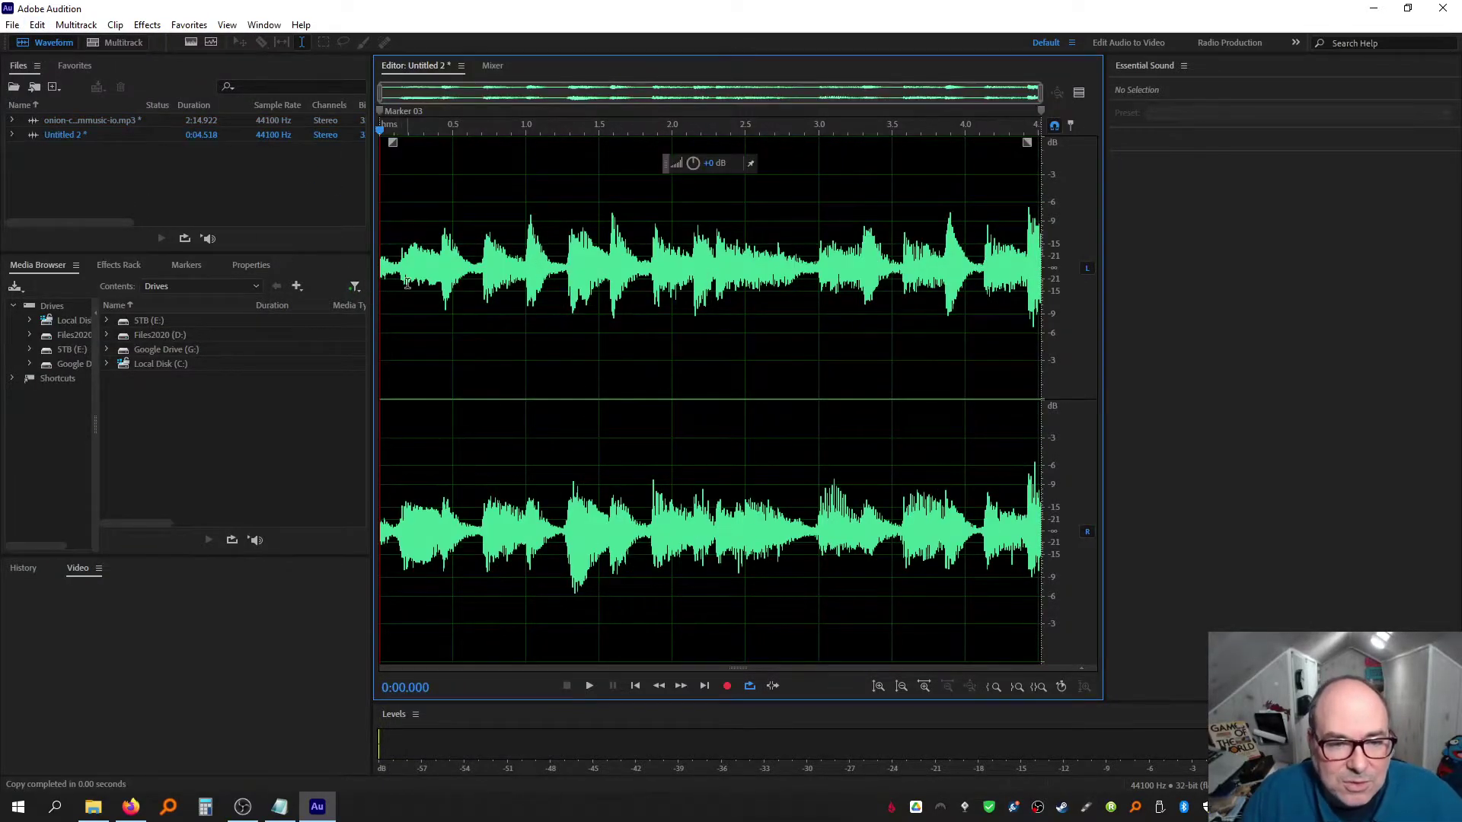
Try deleting the audio from about 0:04.403 to the new clip's end and play the loop transition
key("space")
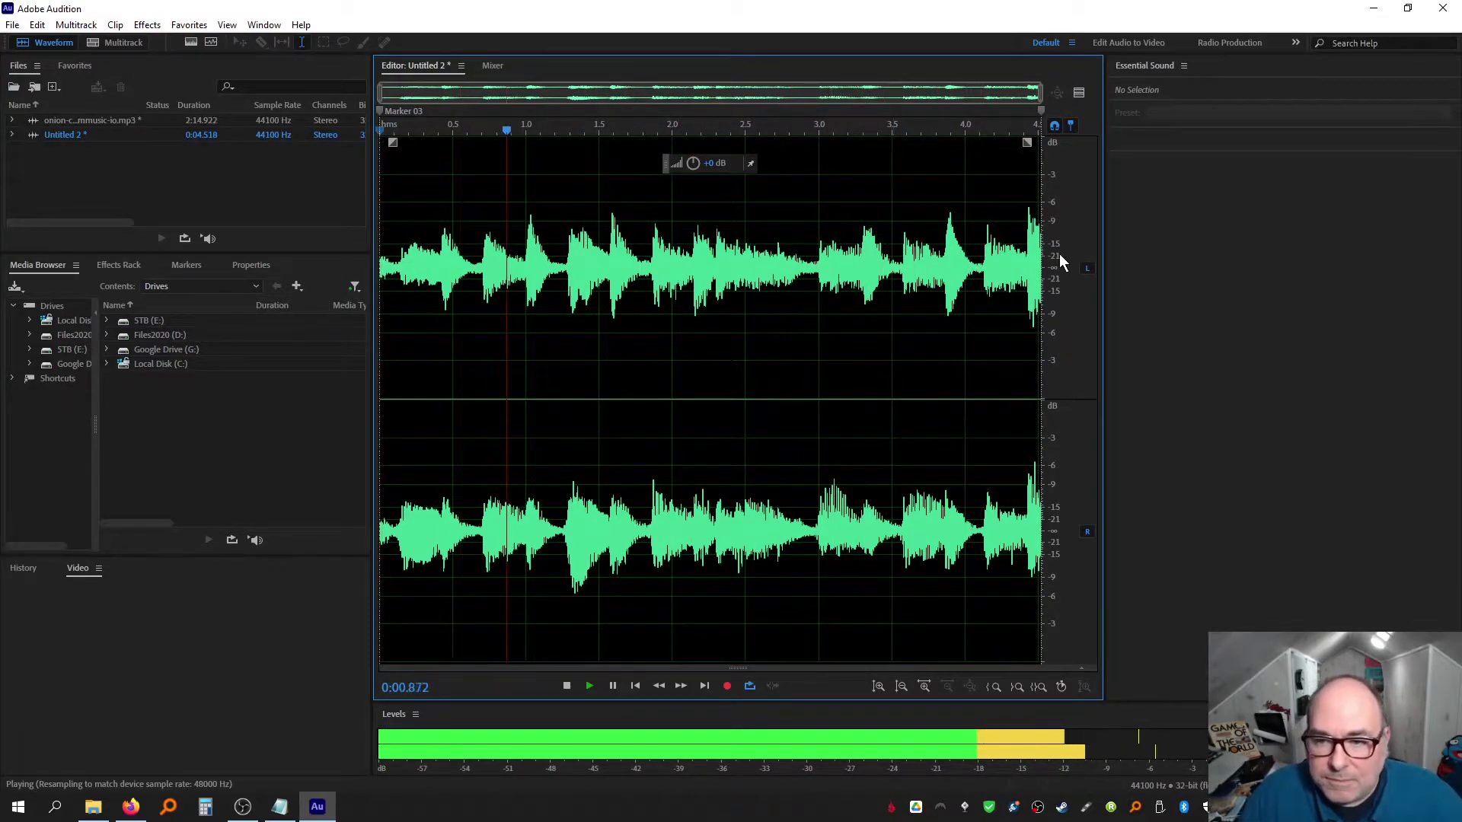
key("space")
left_click_drag(1025, 256, 1058, 256)
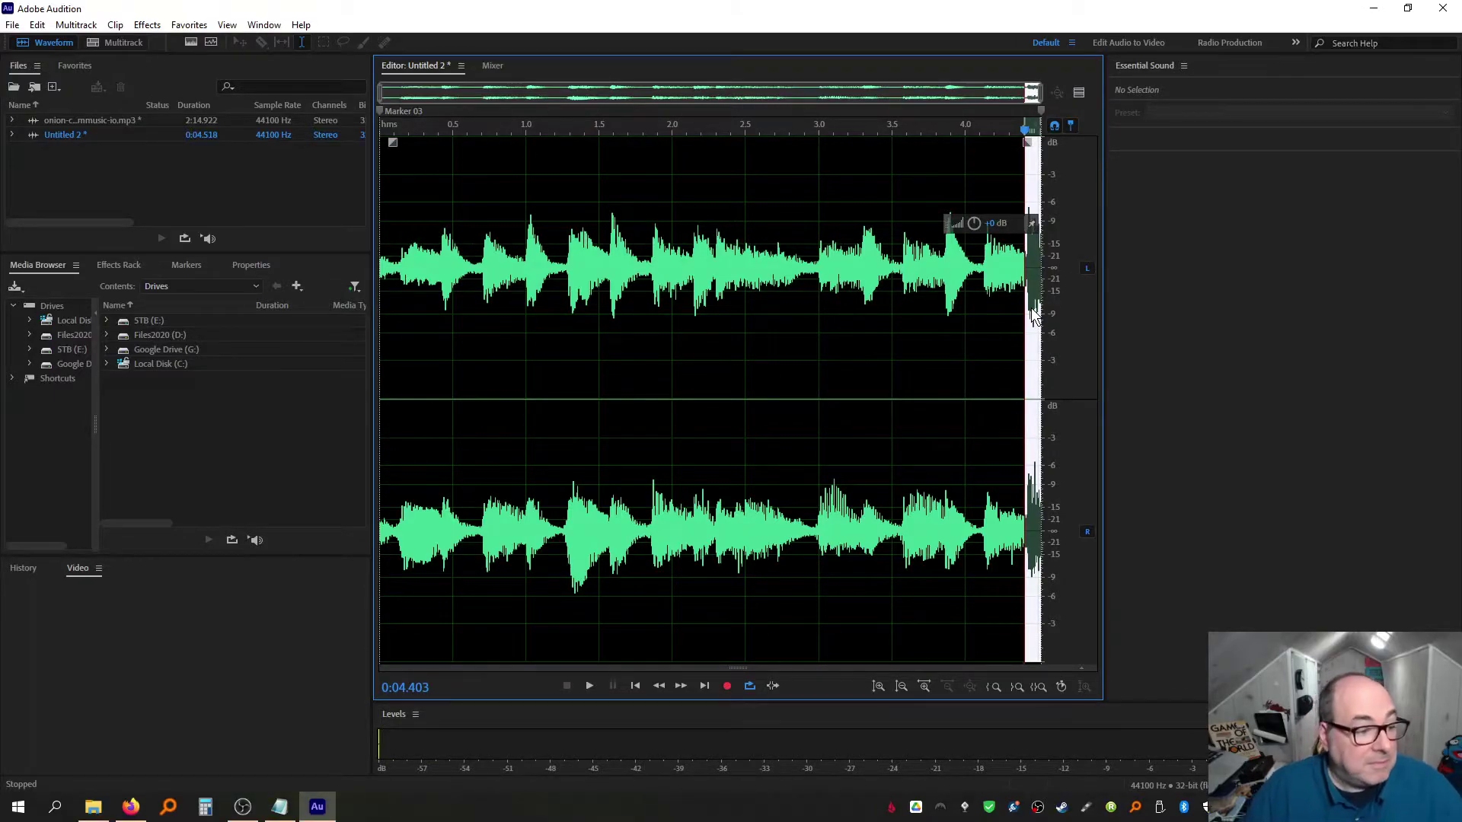
key("Delete")
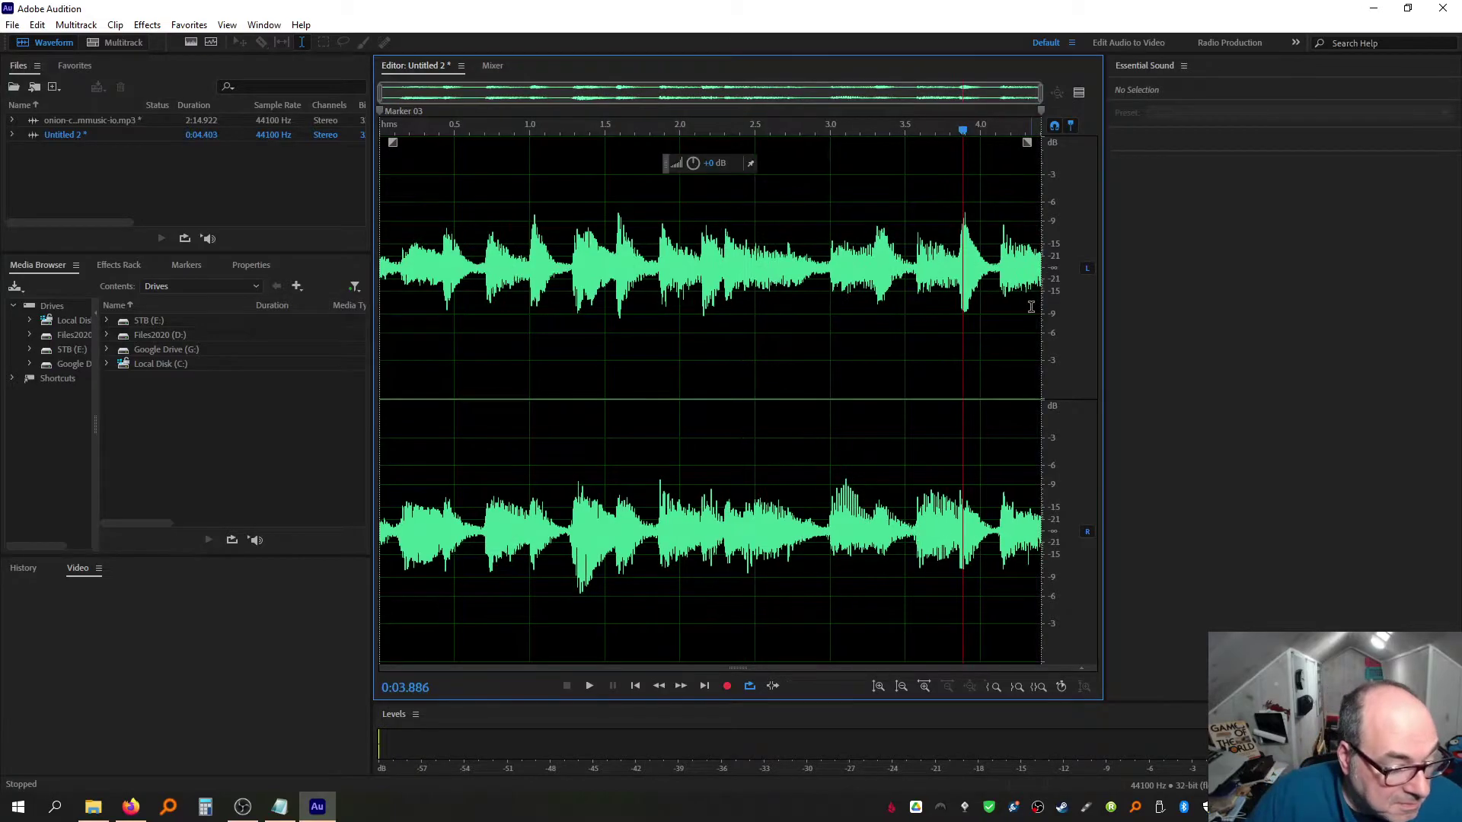
key("space")
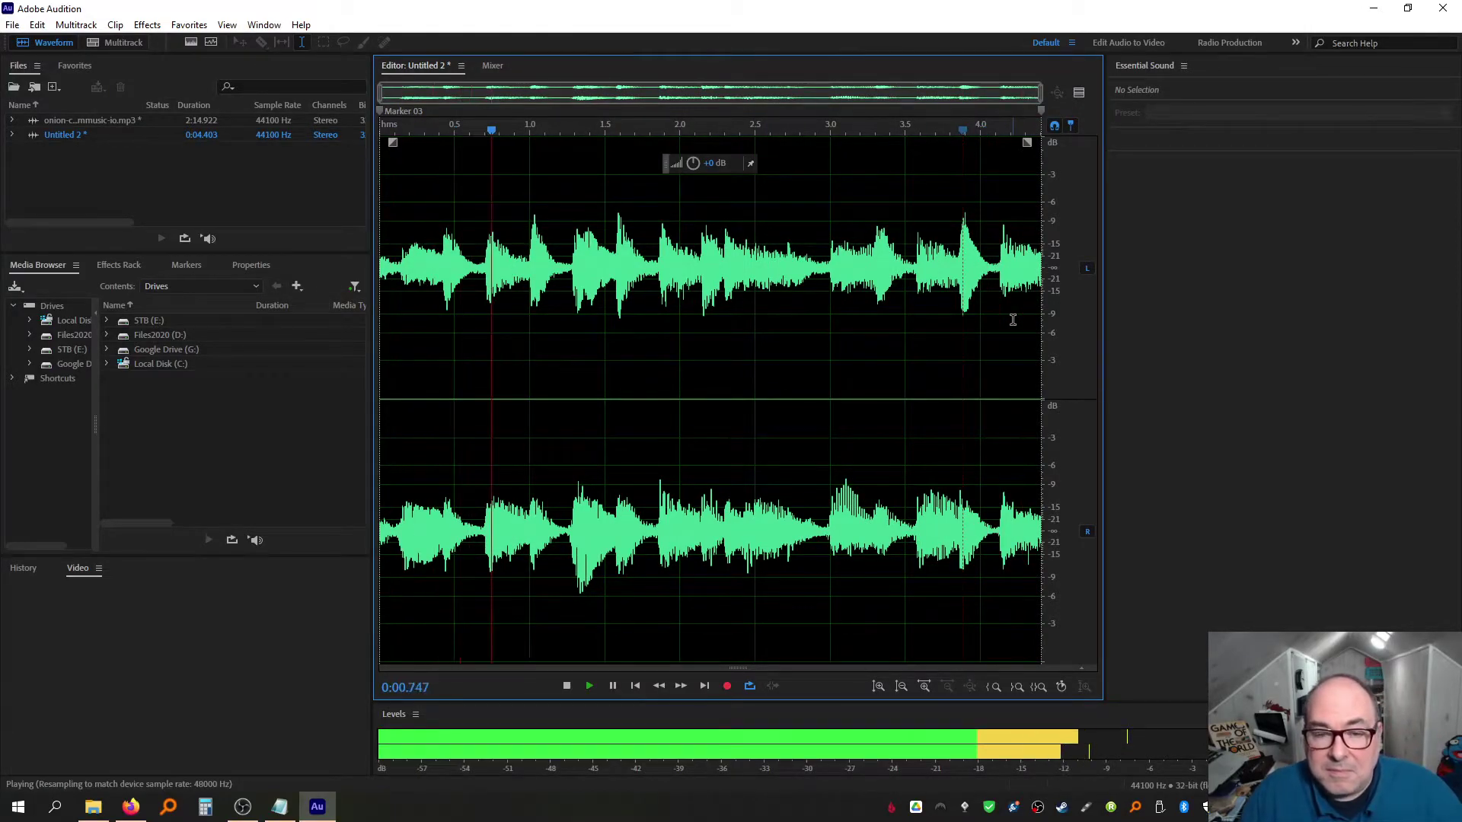
left_click(835, 291)
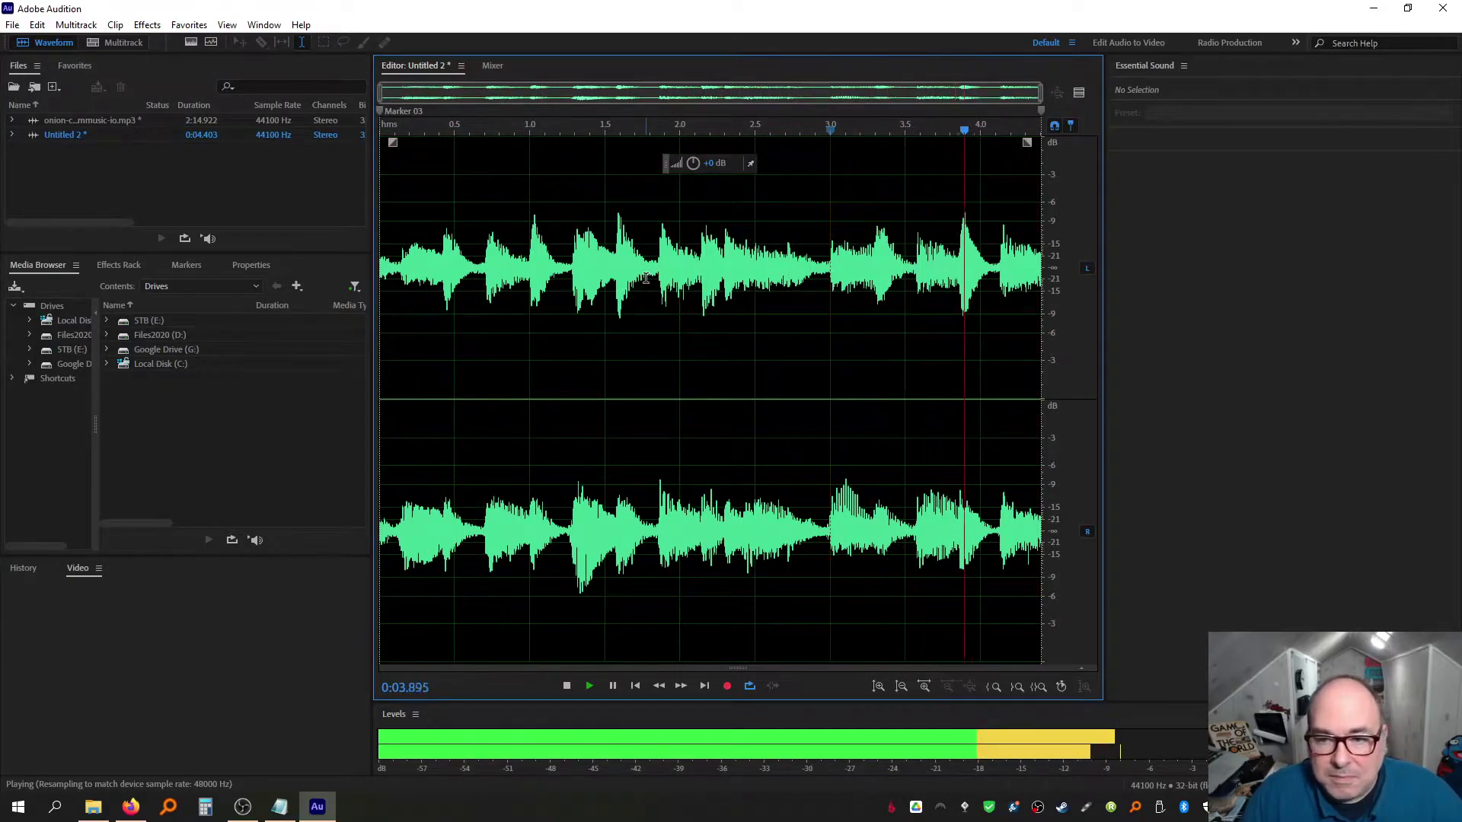
key("space")
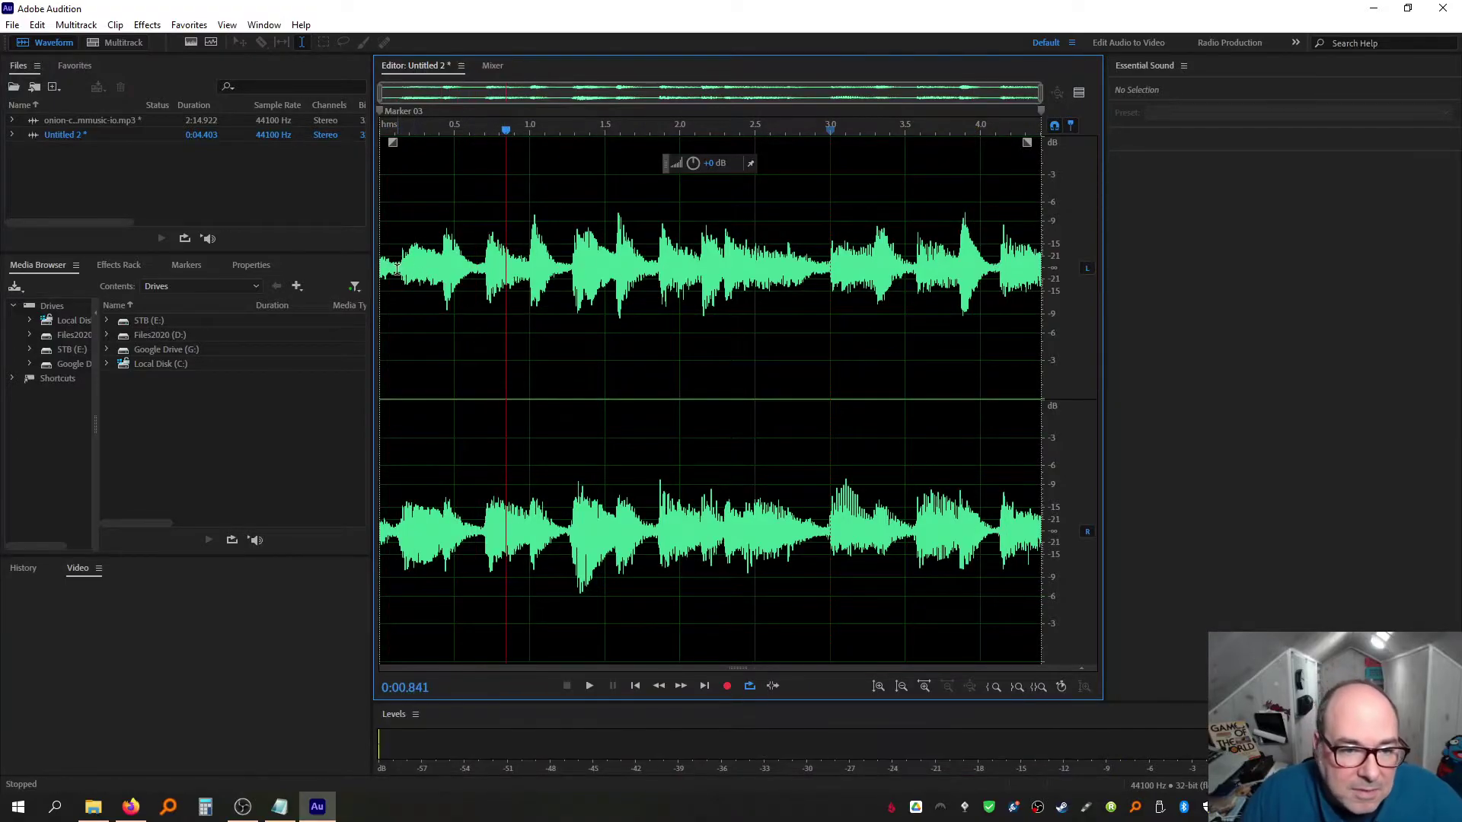
Try deleting roughly the first 0.15 seconds of the clip and play the loop
left_click_drag(402, 271, 312, 269)
key("Delete")
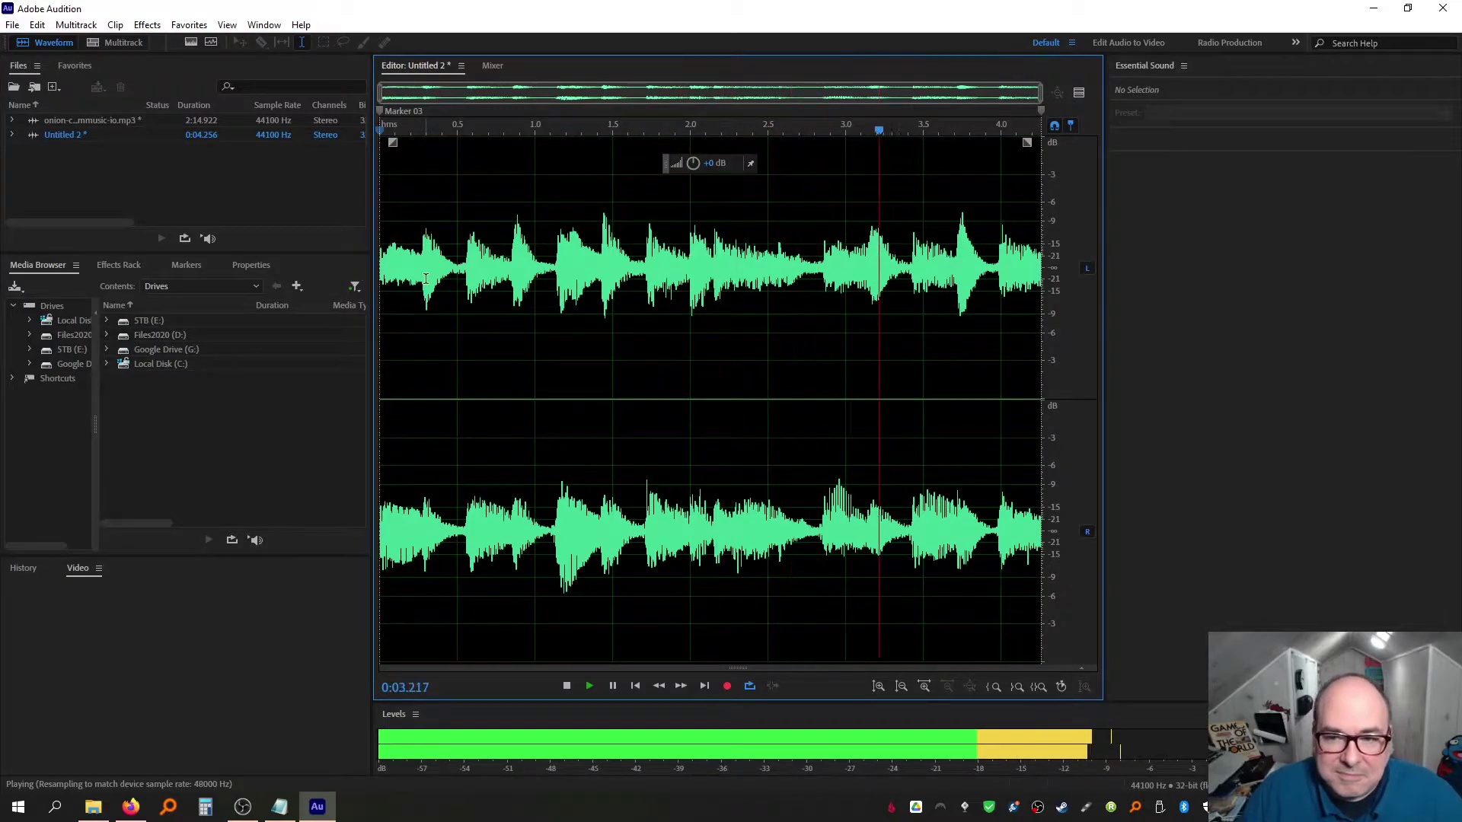
key("space")
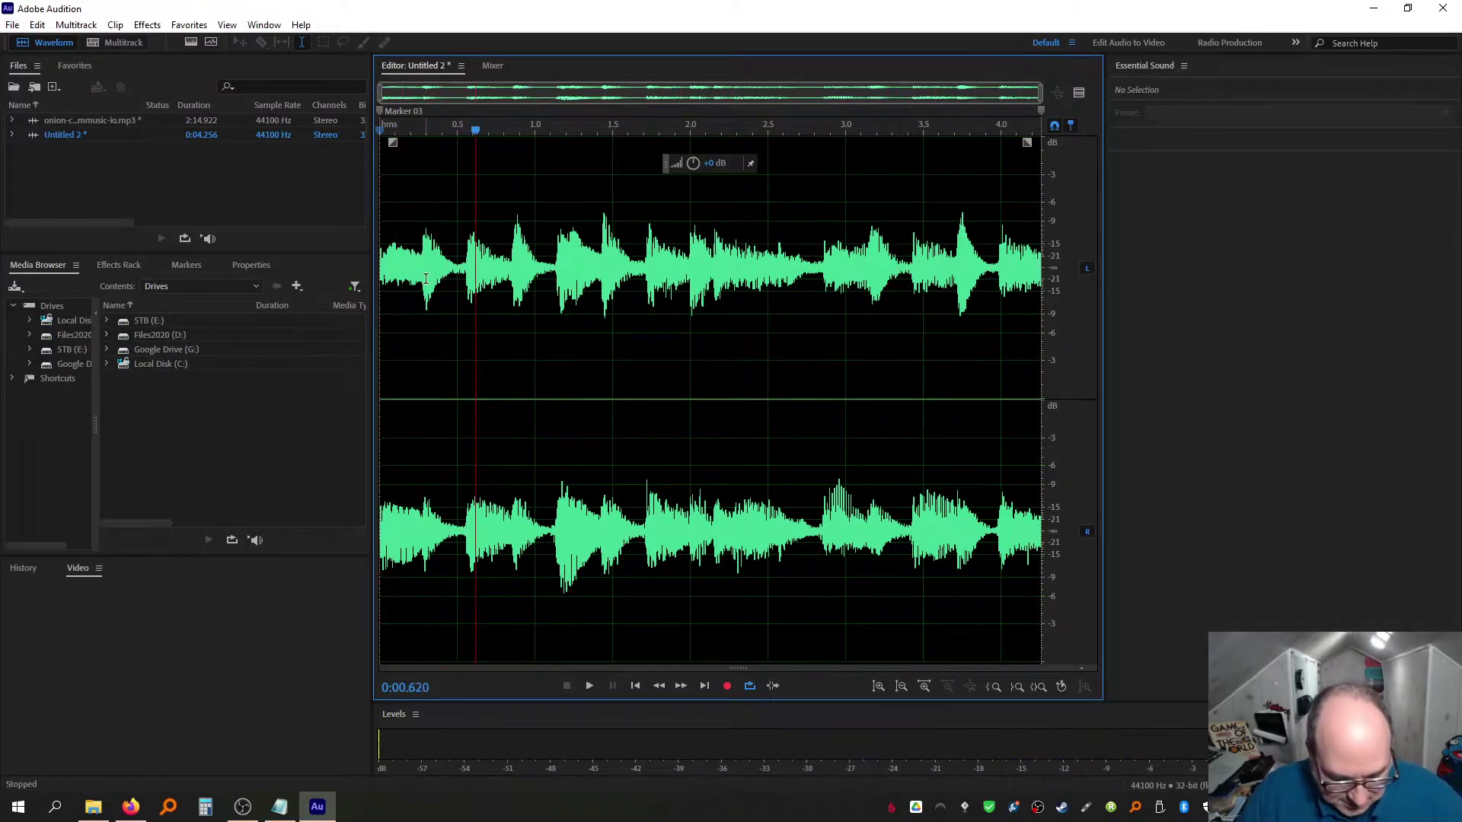
Undo the deletions at the clip's start and end
key("ctrl+v")
key("End")
key("ctrl+v")
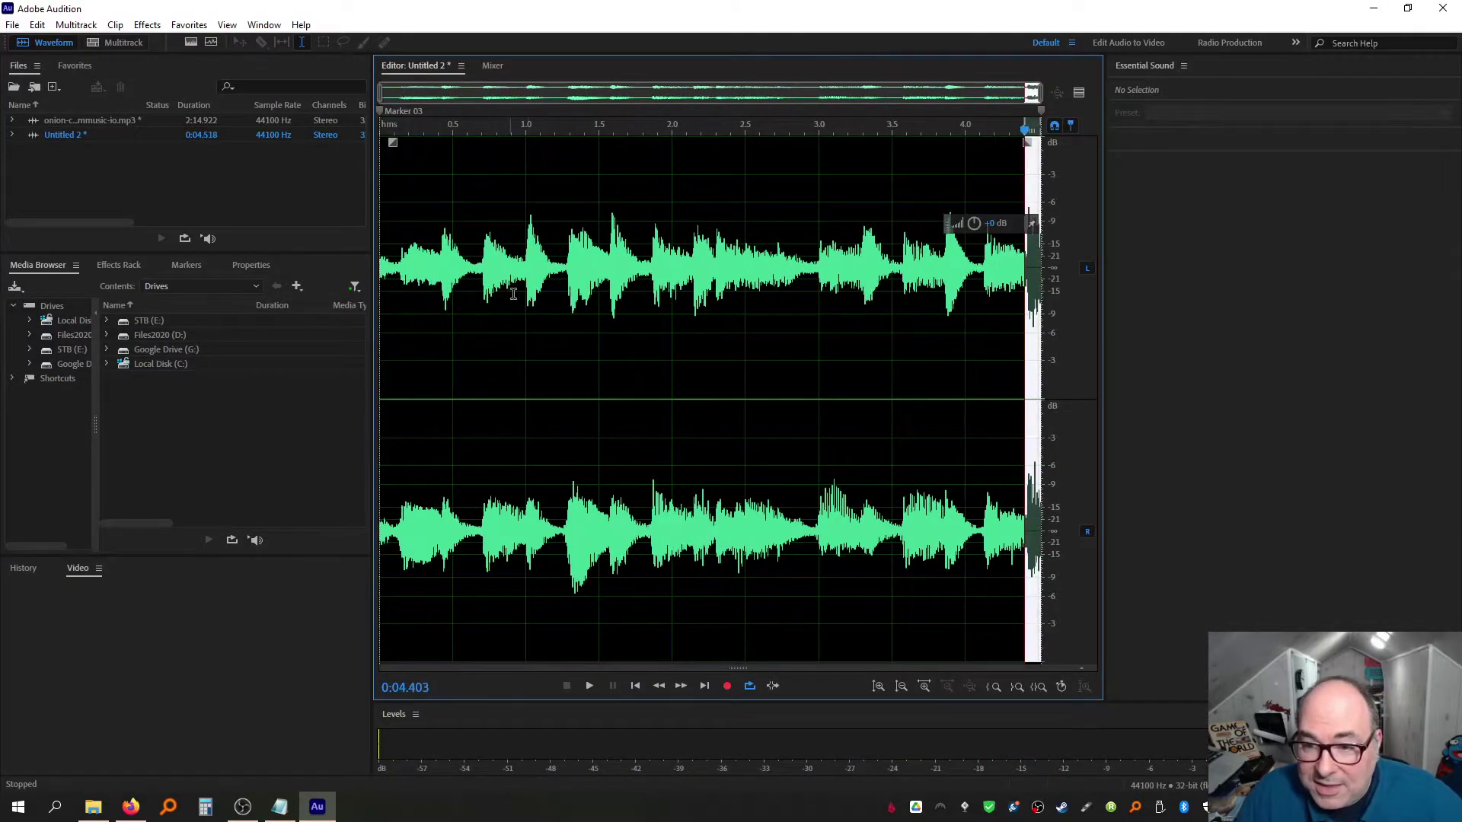
Delete the sliver from about 0:04.440 to the clip's end and play the loop transition
left_click(1010, 266)
key("space")
key("space")
left_click_drag(1030, 271, 1066, 274)
key("Delete")
key("space")
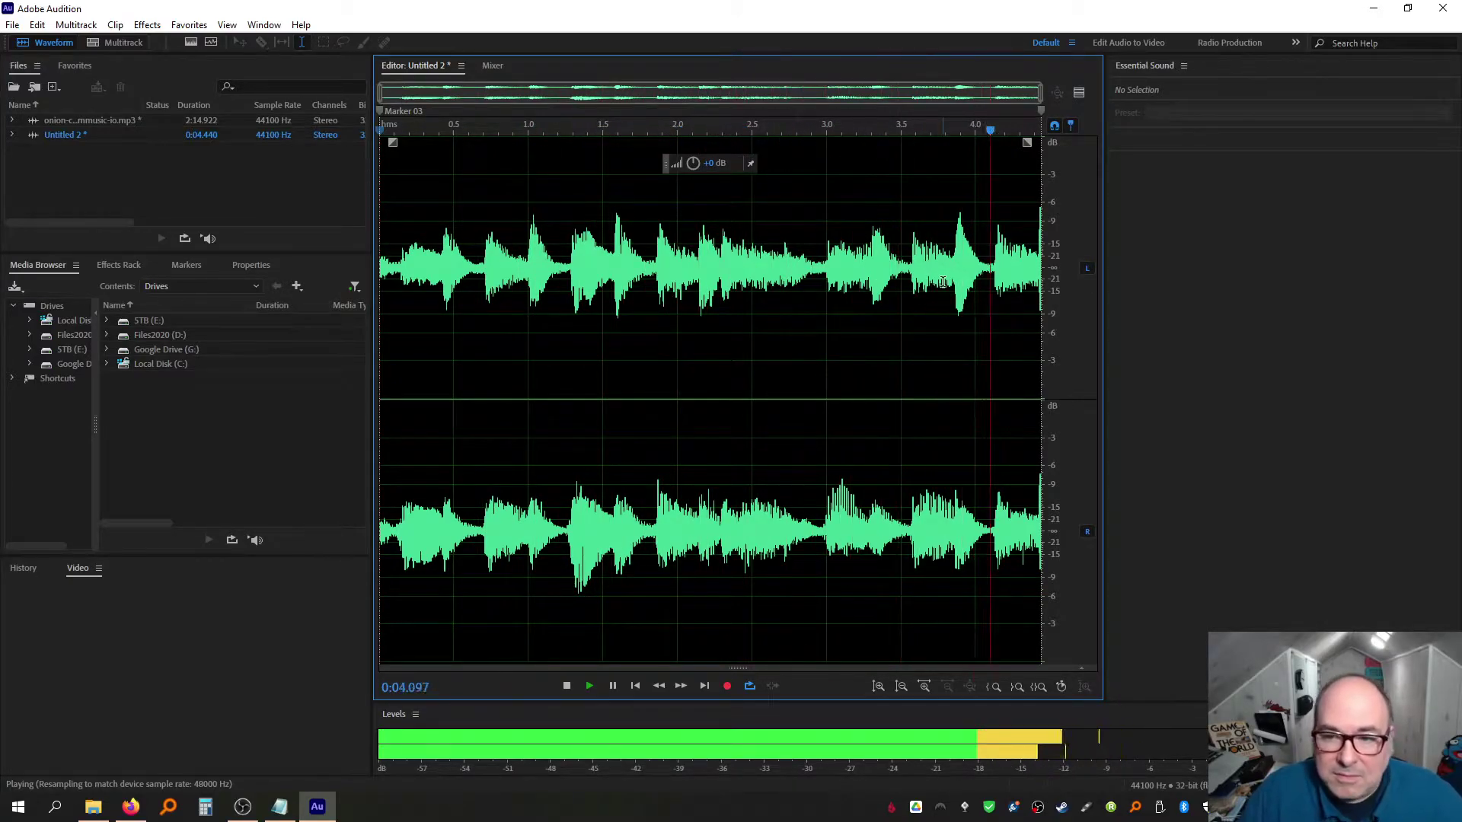
key("space")
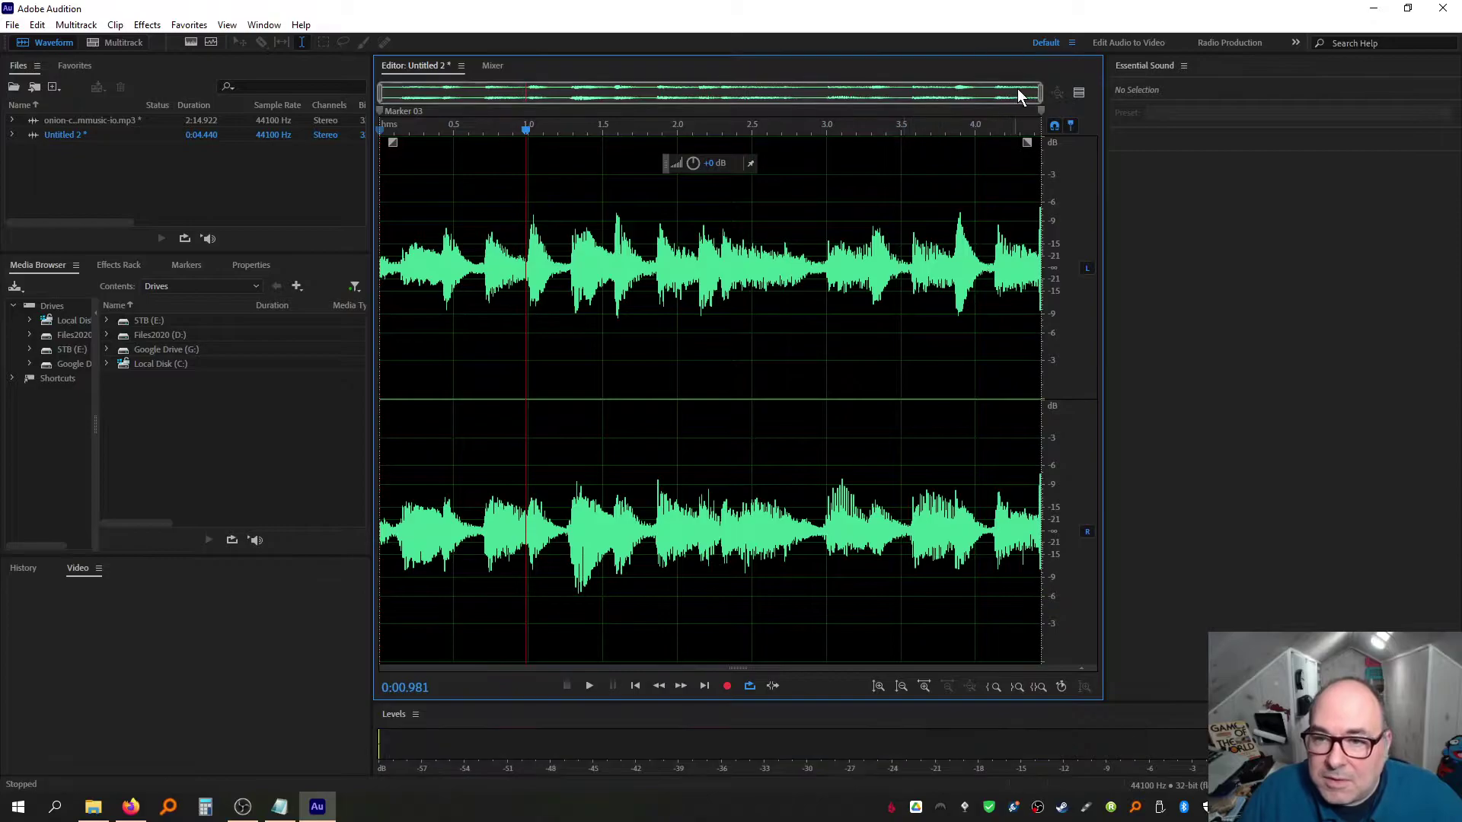
Trim the clip's end further to about 0:04.421 at closer zoom and play the loop transition
left_click_drag(1045, 93, 676, 84)
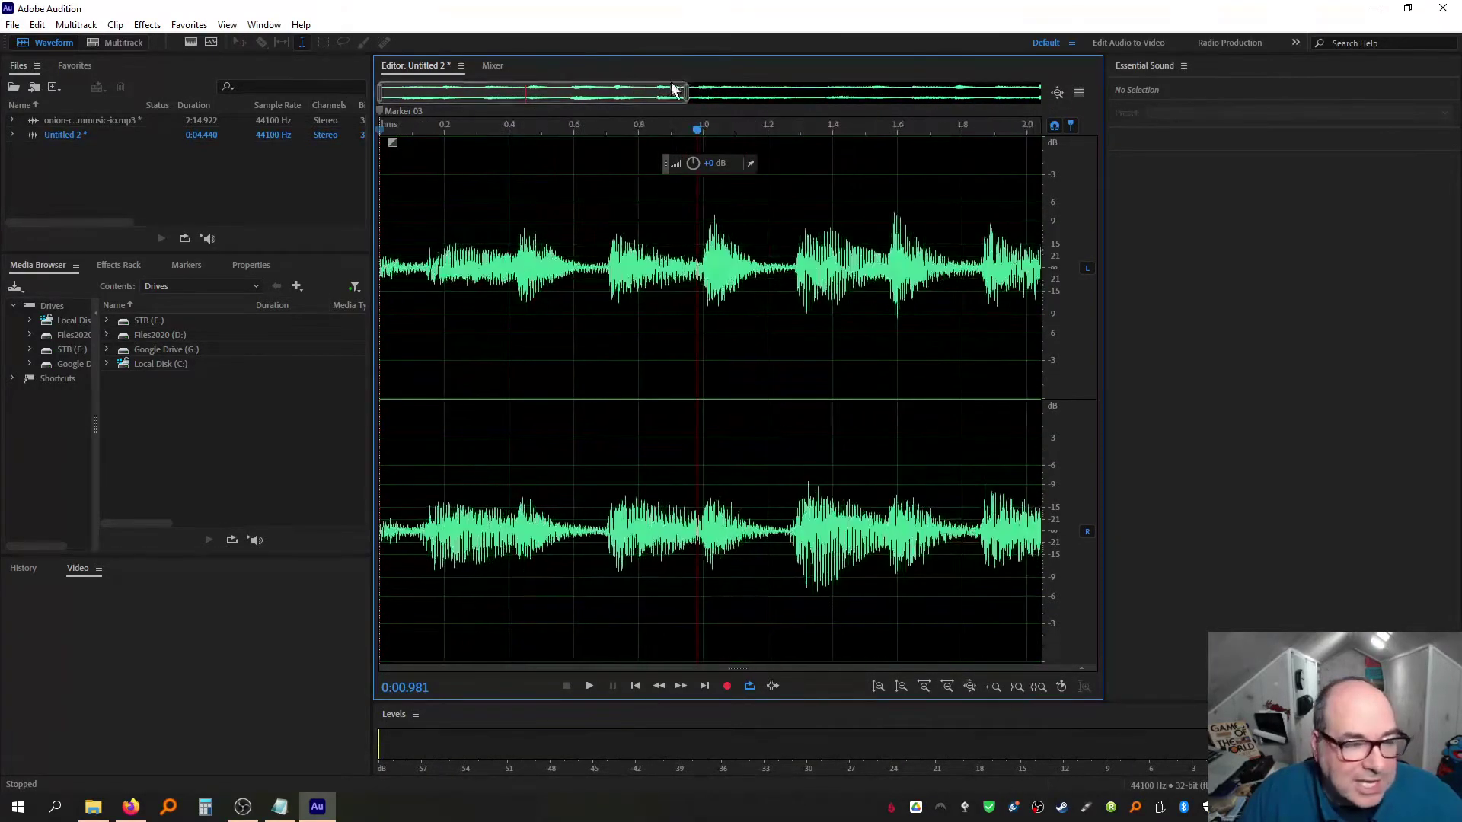
left_click_drag(559, 102, 990, 131)
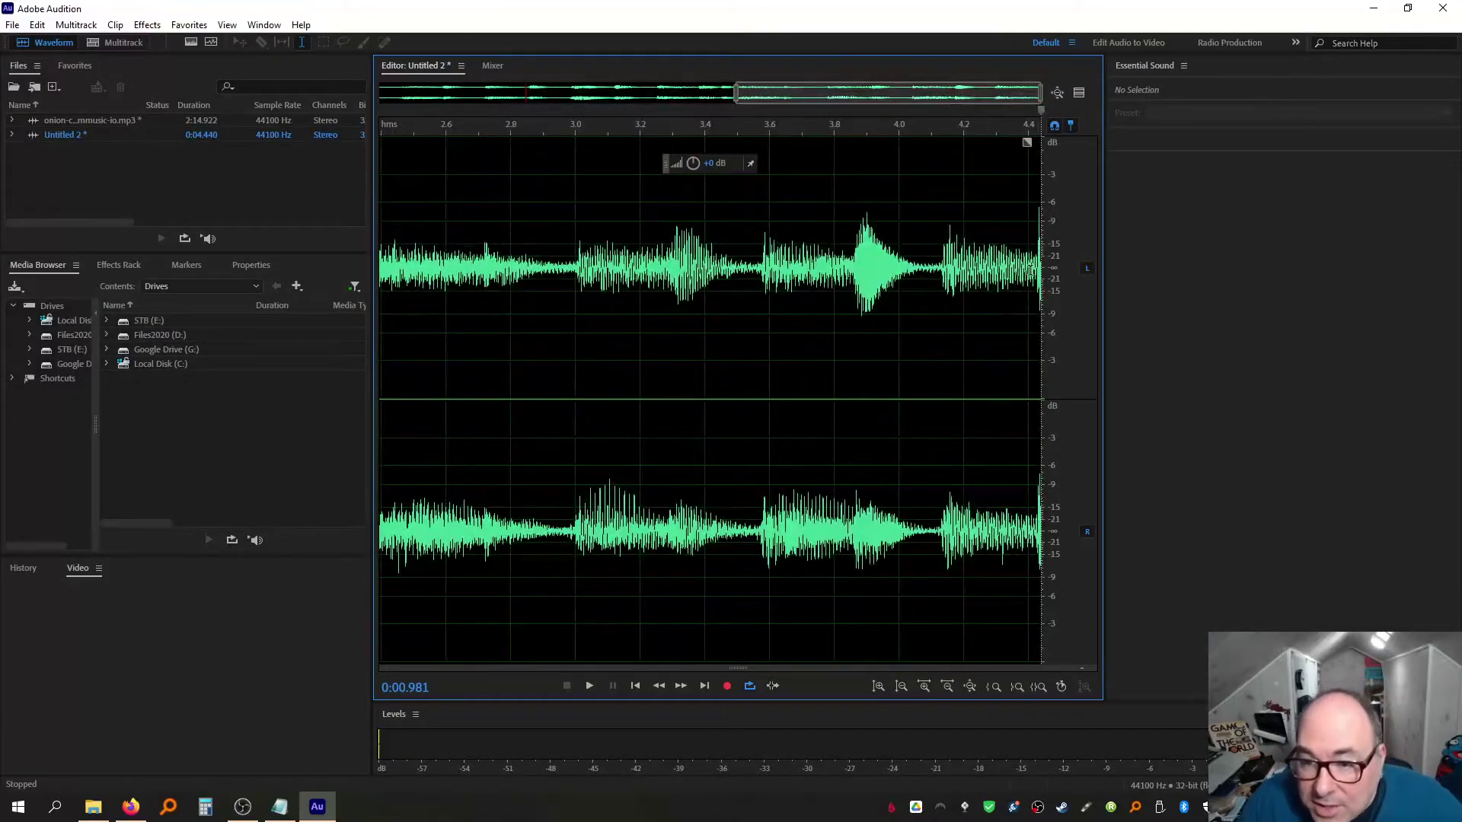
left_click(1037, 269)
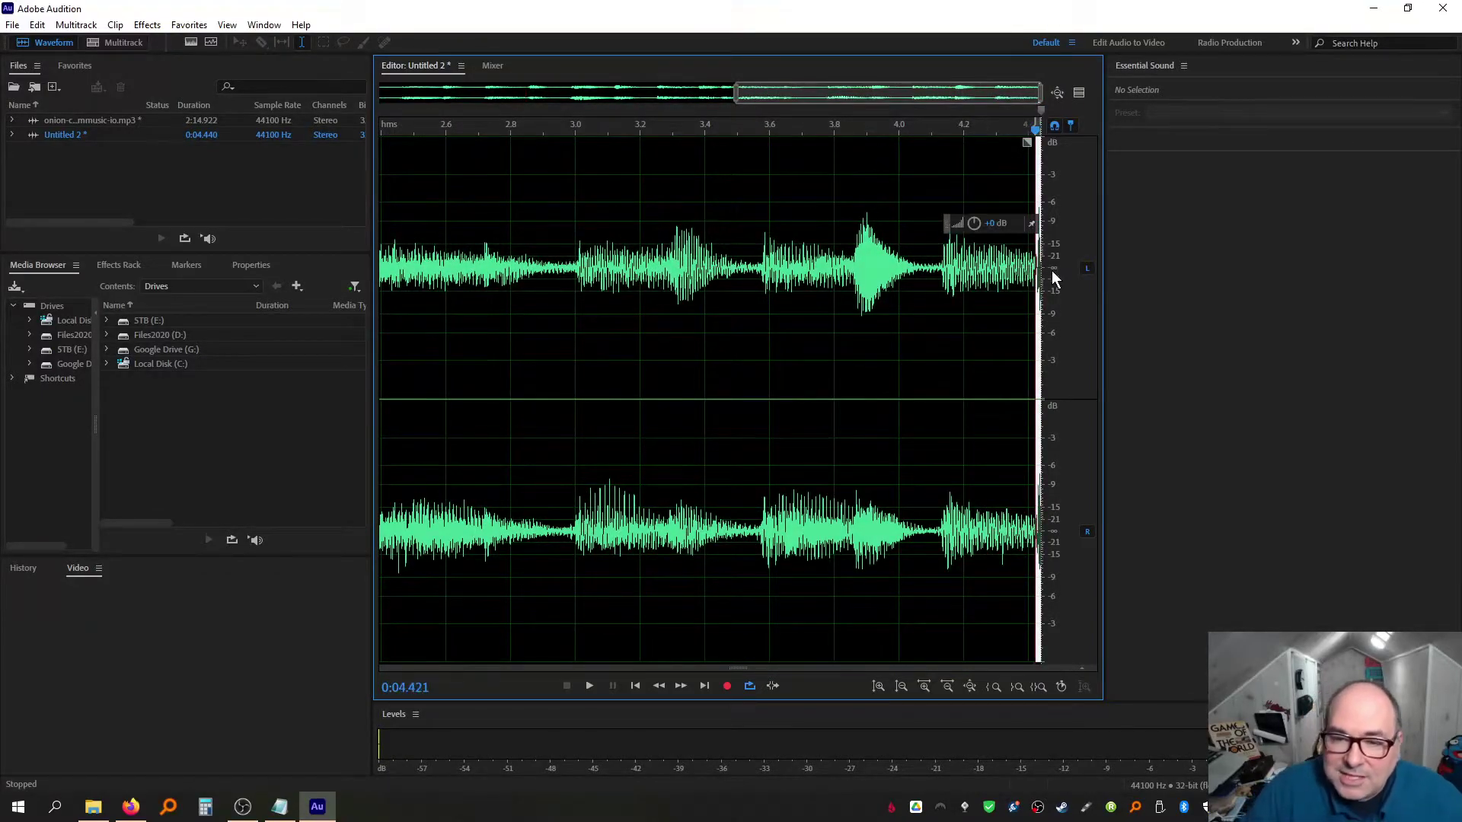
key("Delete")
left_click(511, 274)
key("space")
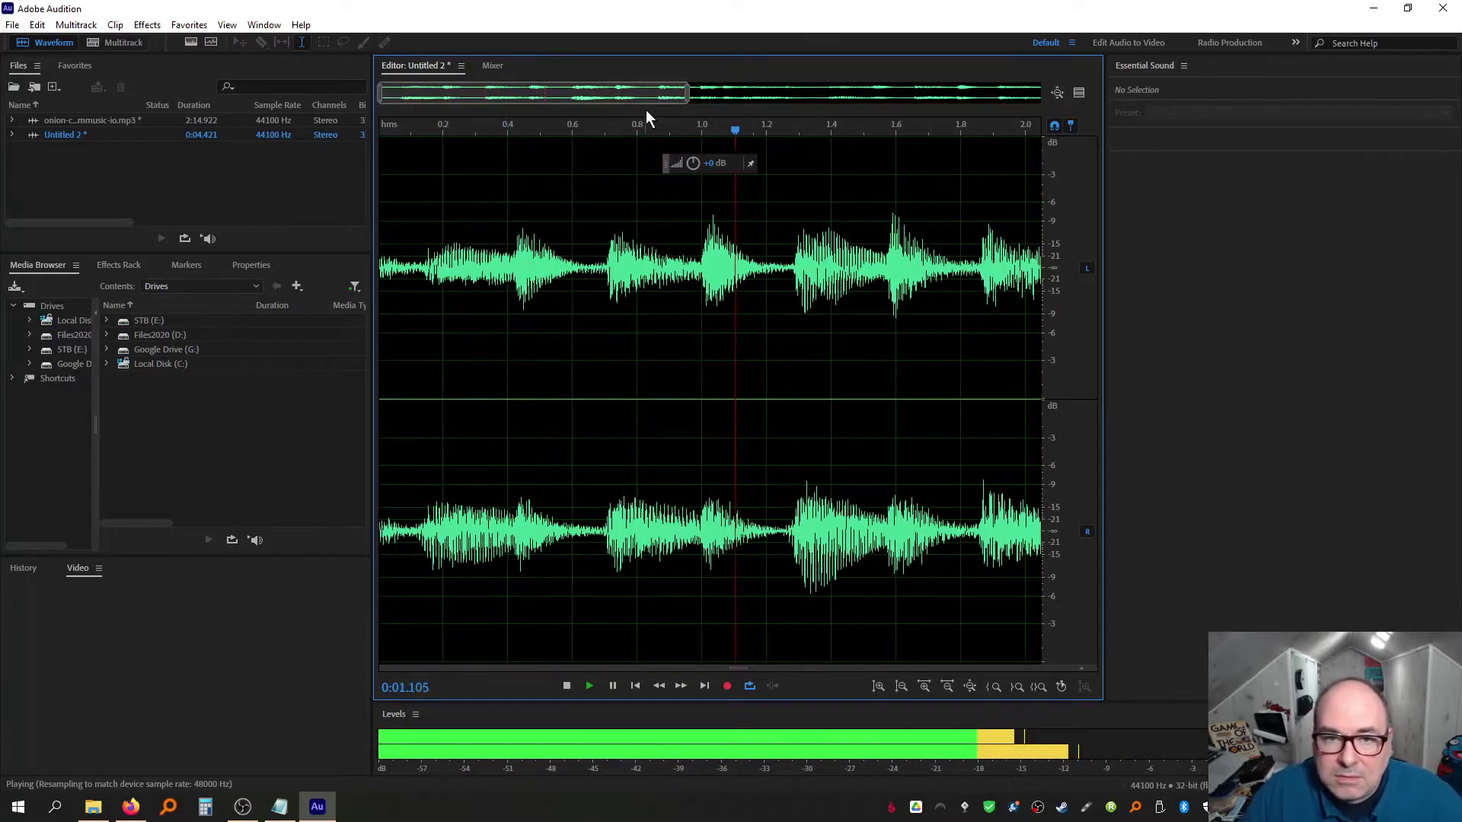
left_click_drag(687, 97, 1134, 119)
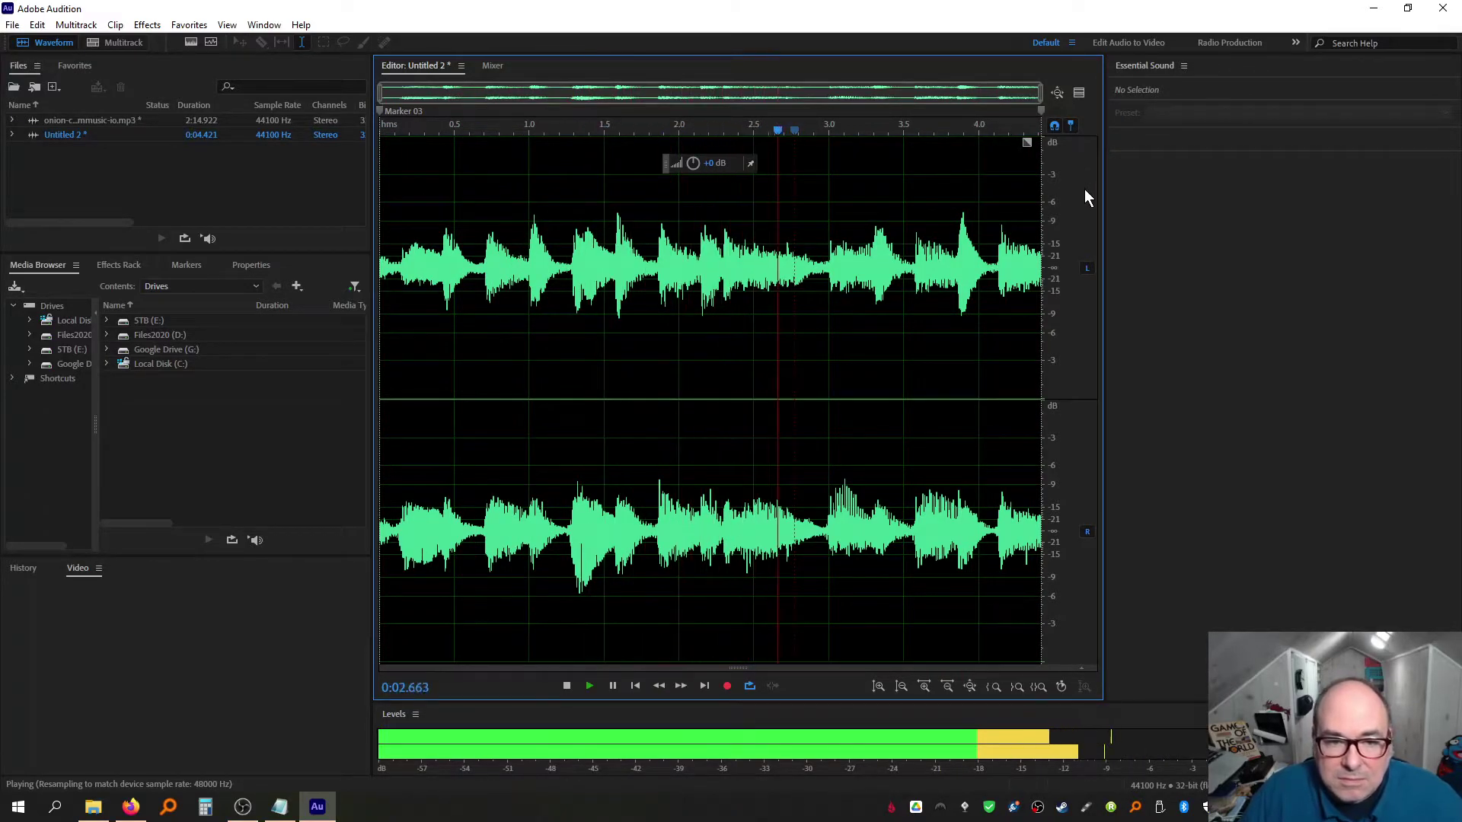
key("space")
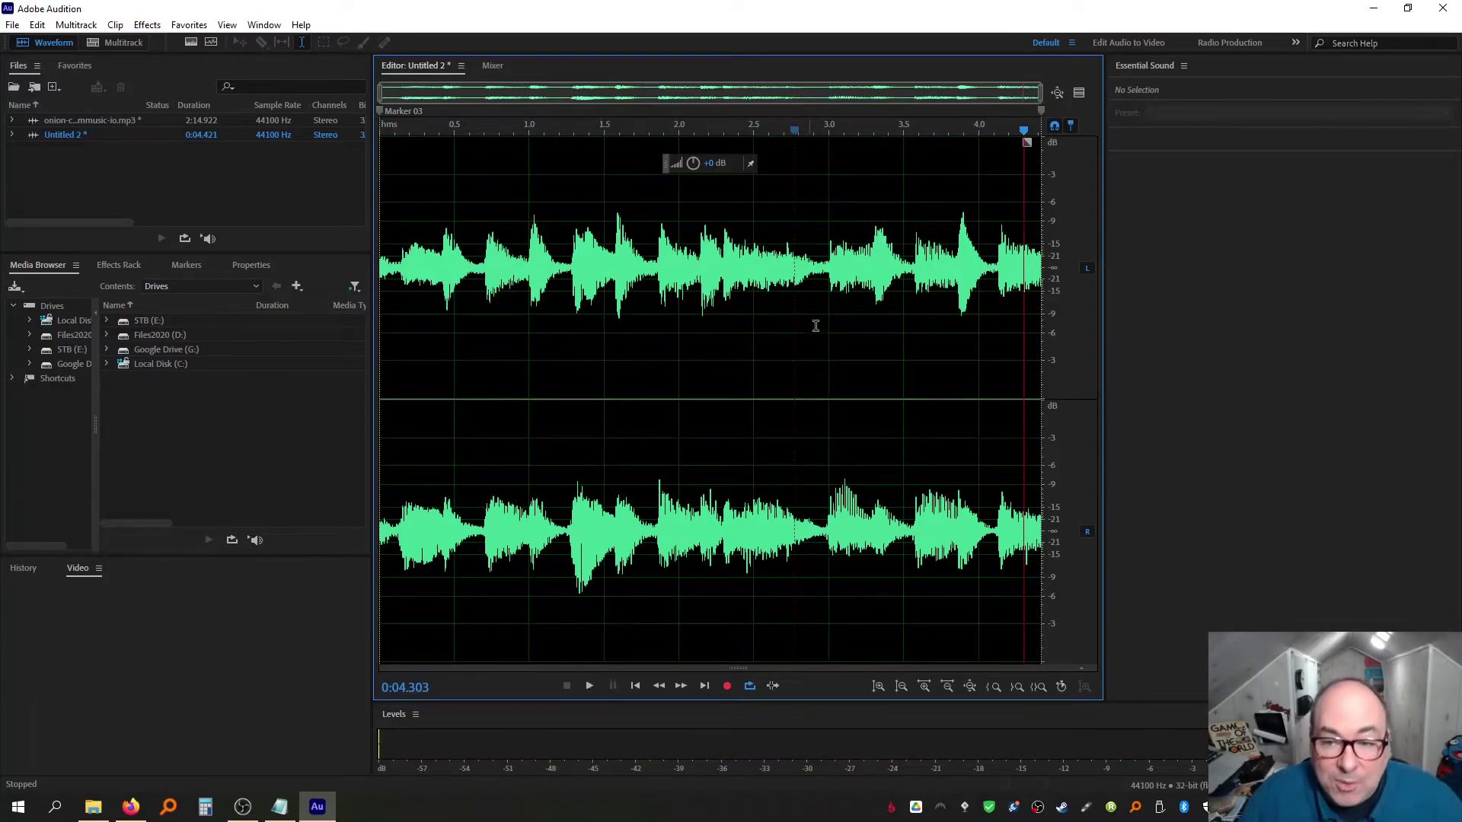
Delete the final note from about 0:04.121 to the clip's end and play the loop transition
left_click_drag(996, 266, 1162, 280)
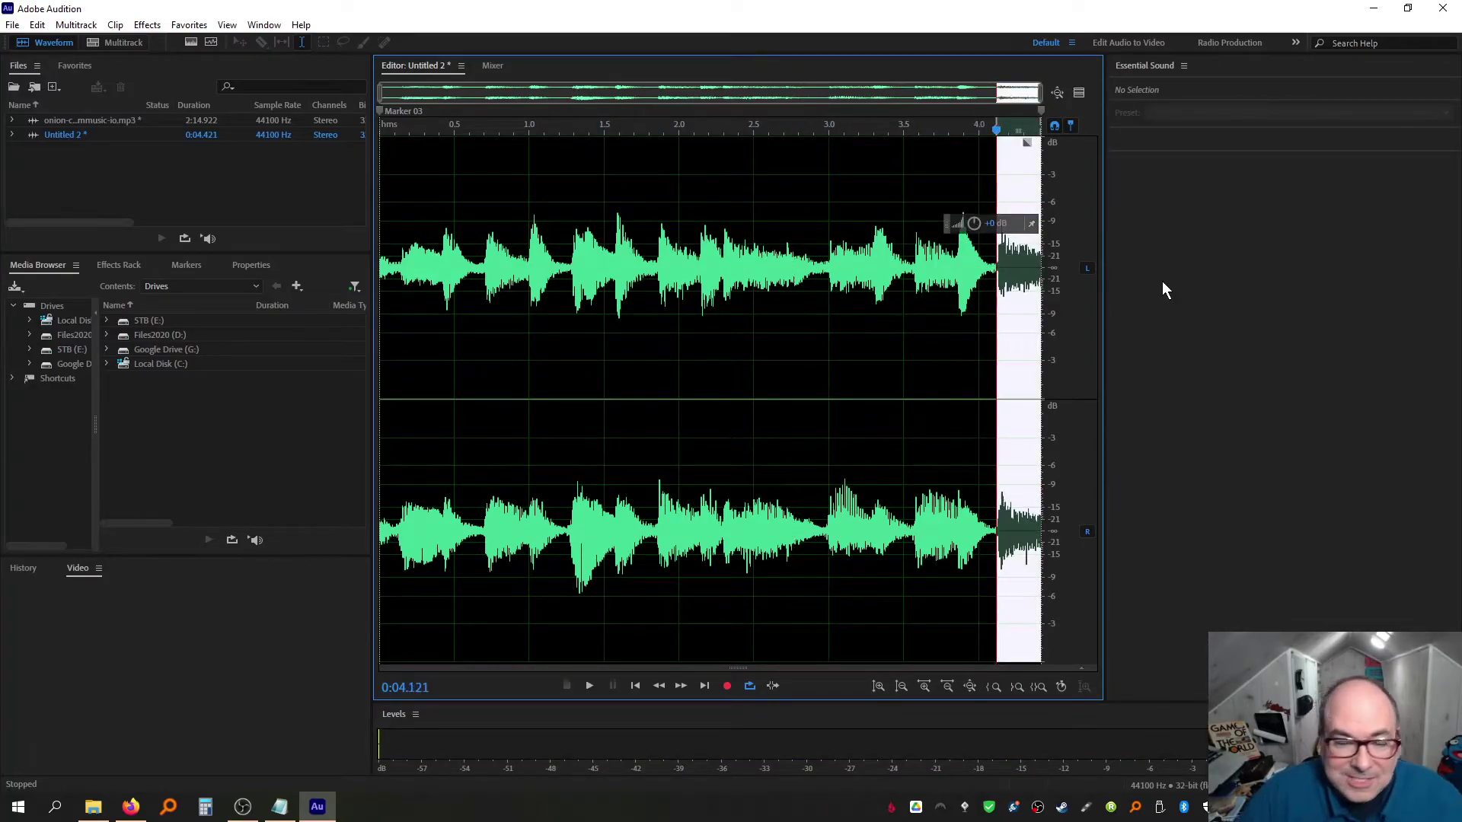
key("Delete")
left_click(656, 234)
key("space")
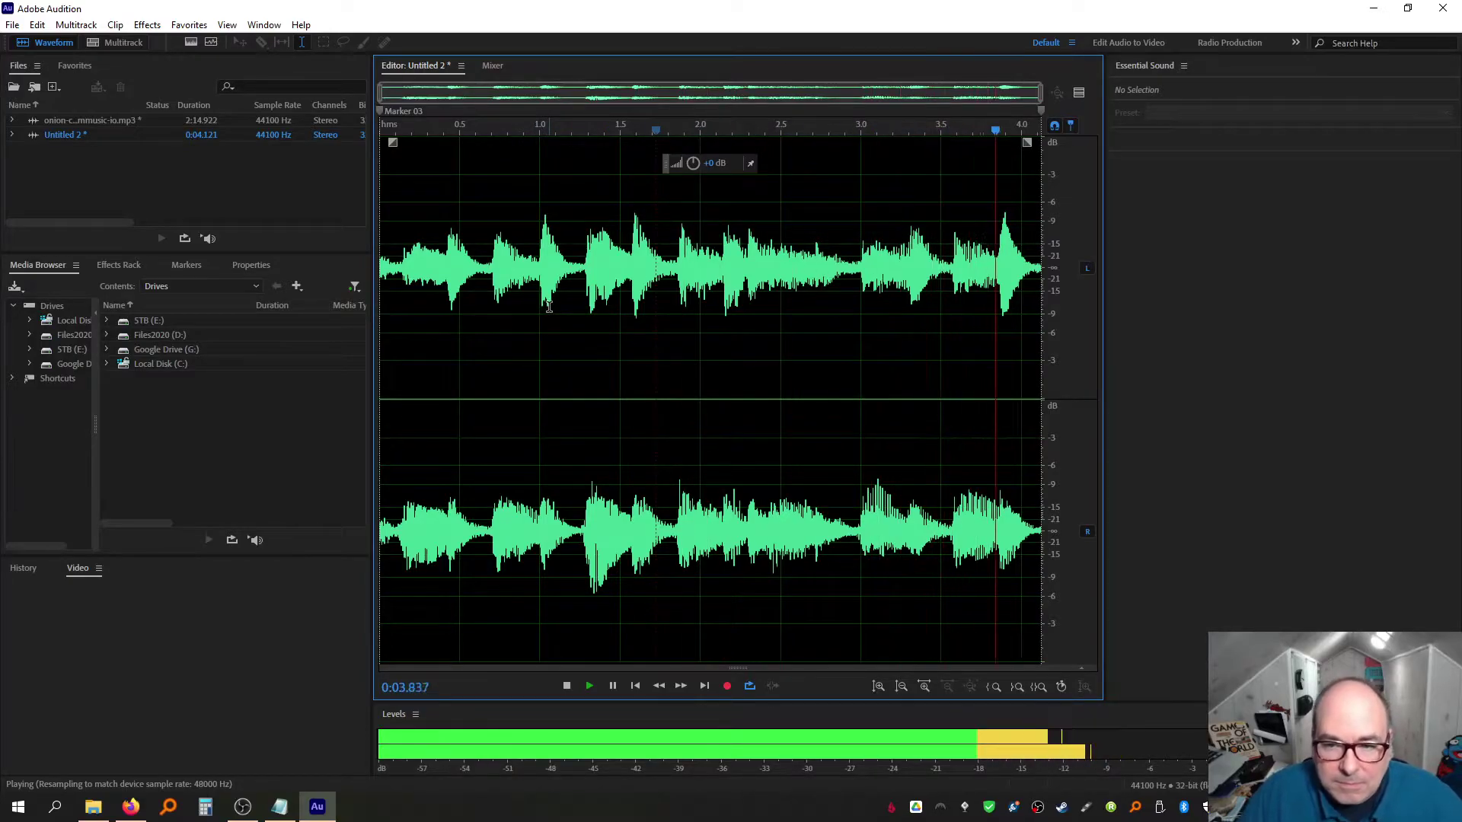
key("space")
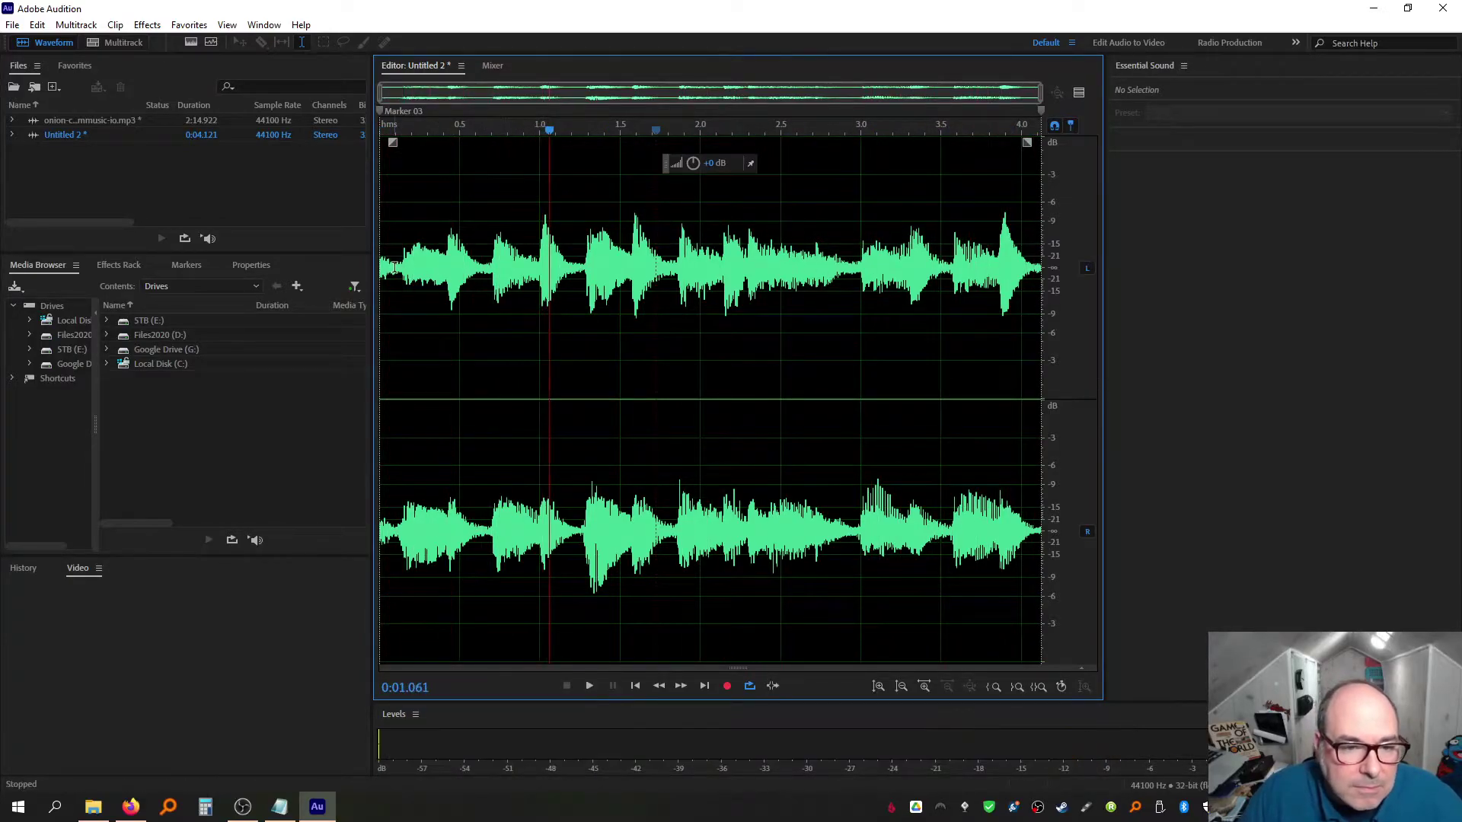
Delete about the first 0.14 seconds of the clip and play the loop transition
left_click_drag(401, 271, 322, 270)
key("Delete")
key("space")
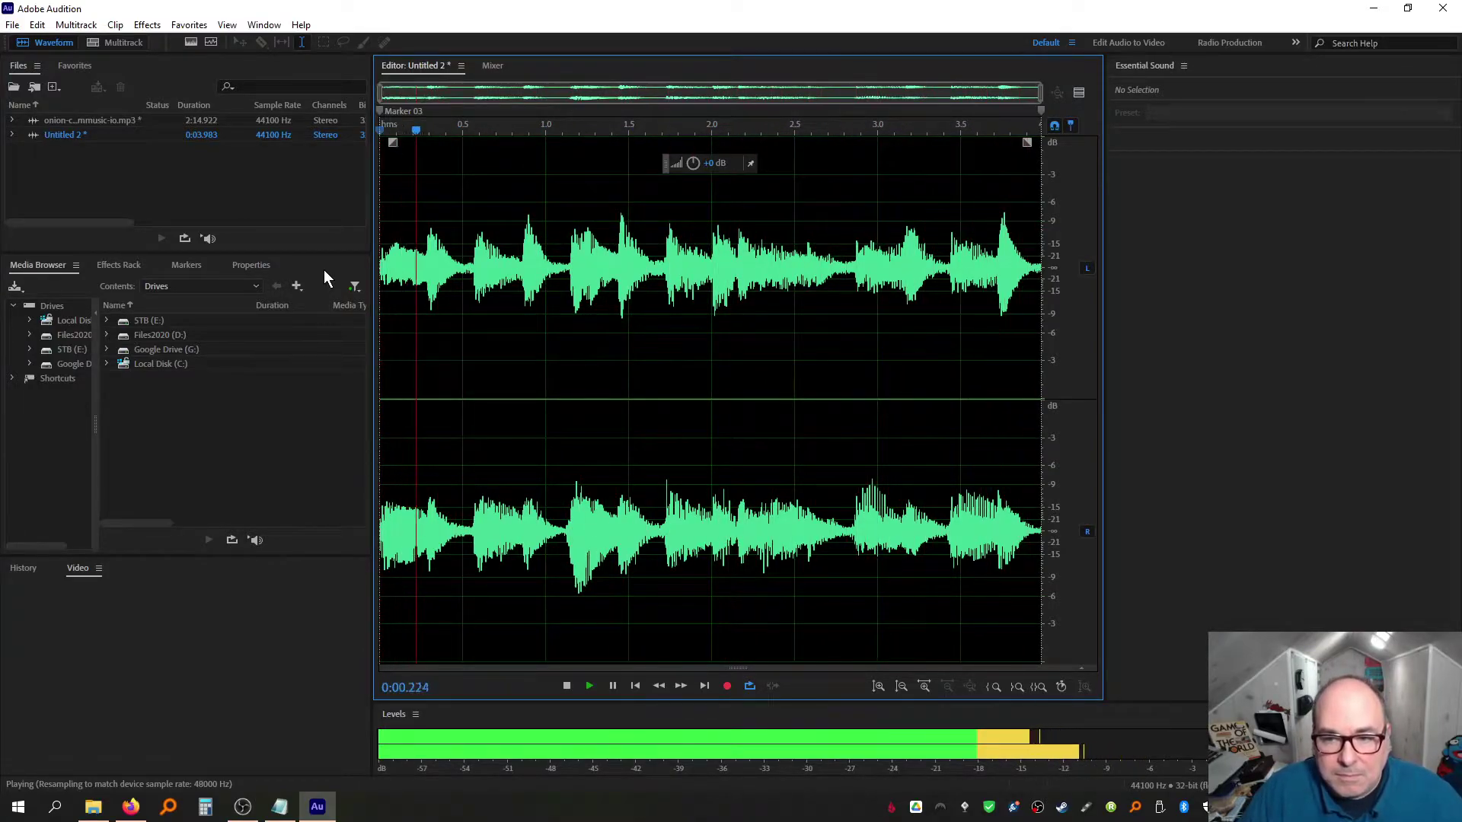
key("space")
Delete the ending from about 0:03.397 to the clip's end and play the loop transition
left_click_drag(944, 267, 1133, 285)
key("Delete")
key("space")
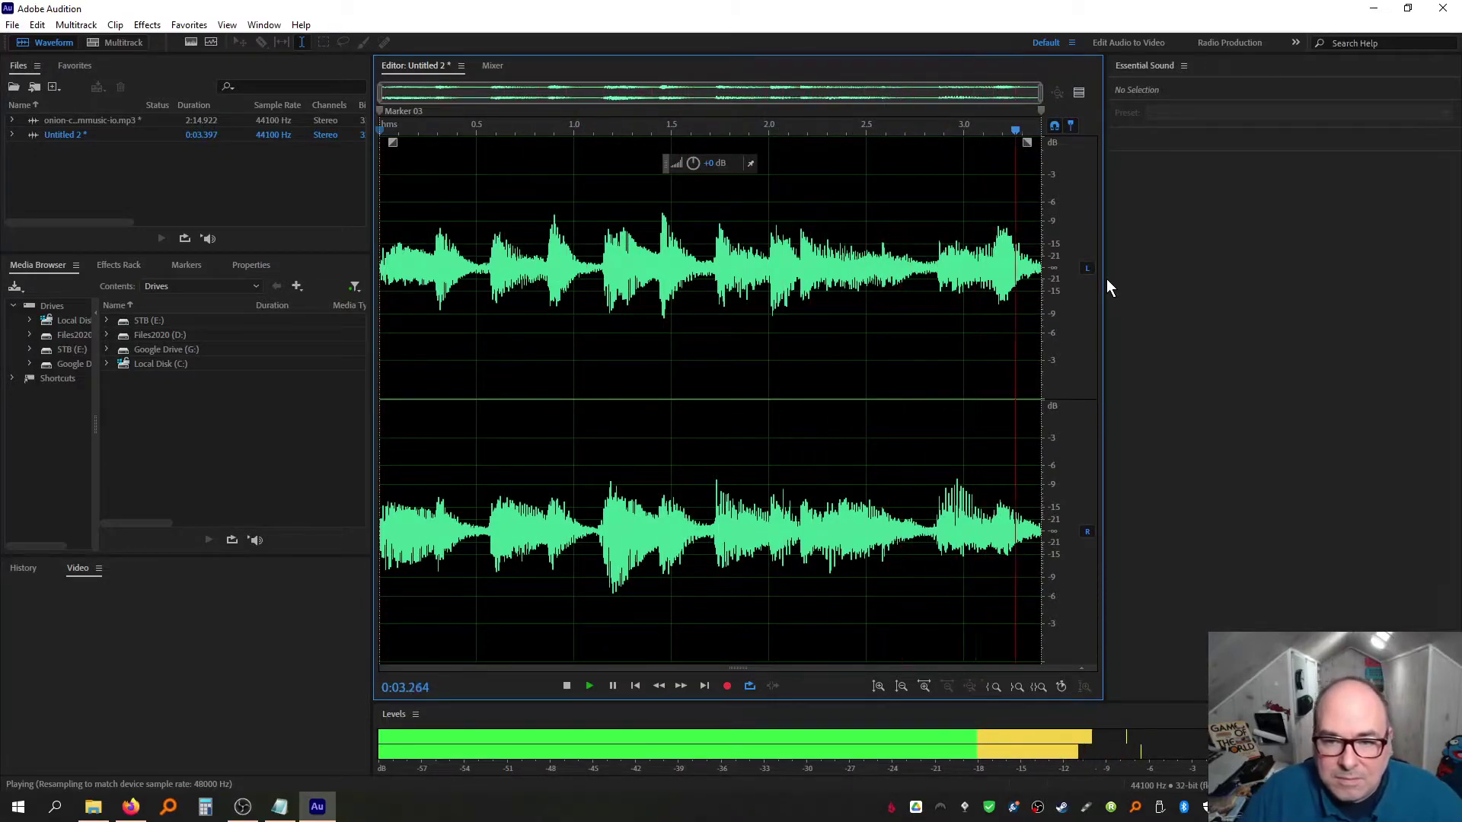
key("space")
Delete the notes from about 0:02.853 to the clip's end and play the shortened loop
left_click_drag(936, 277, 1178, 289)
key("Delete")
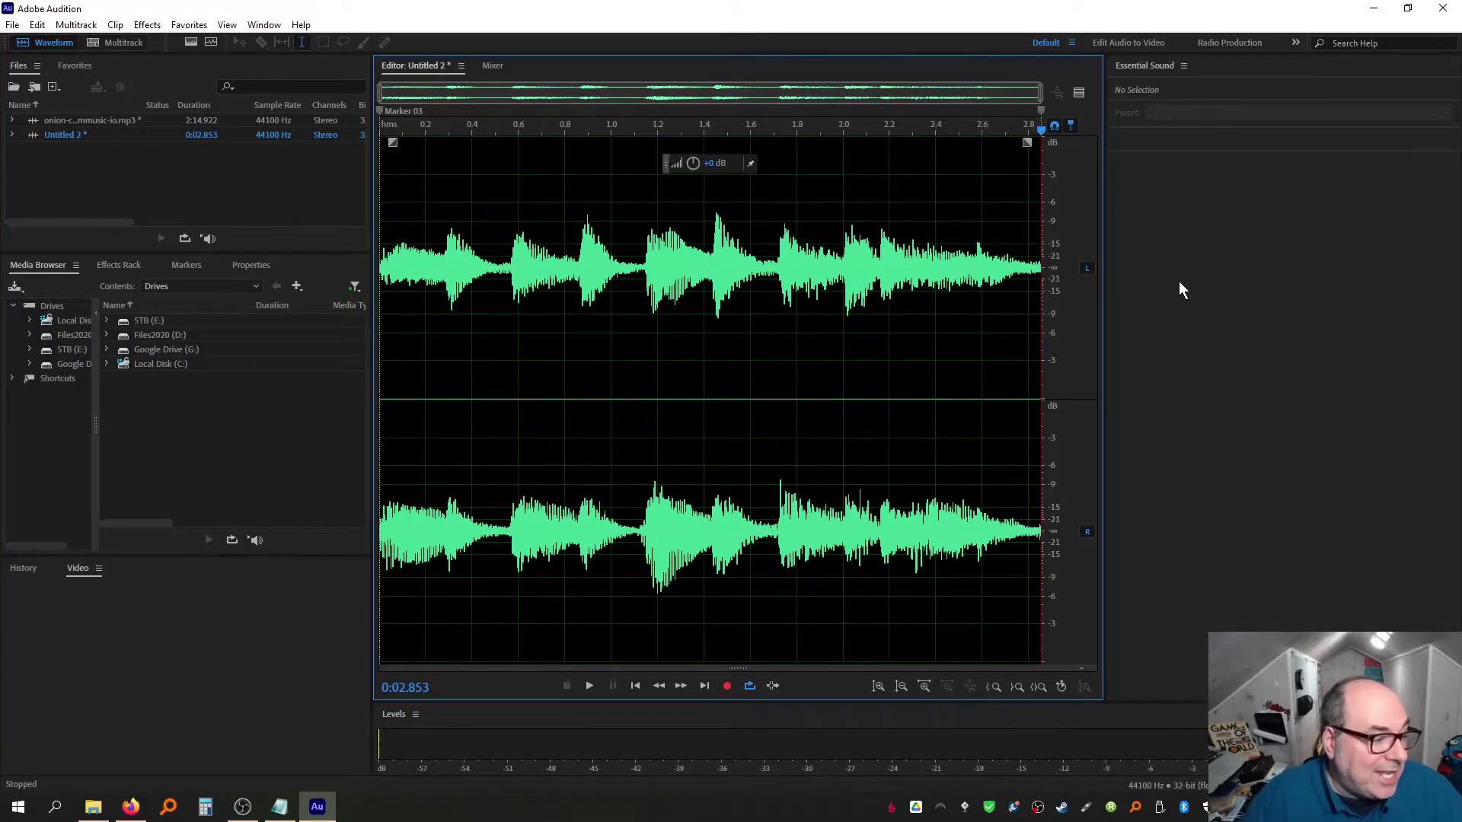
key("space")
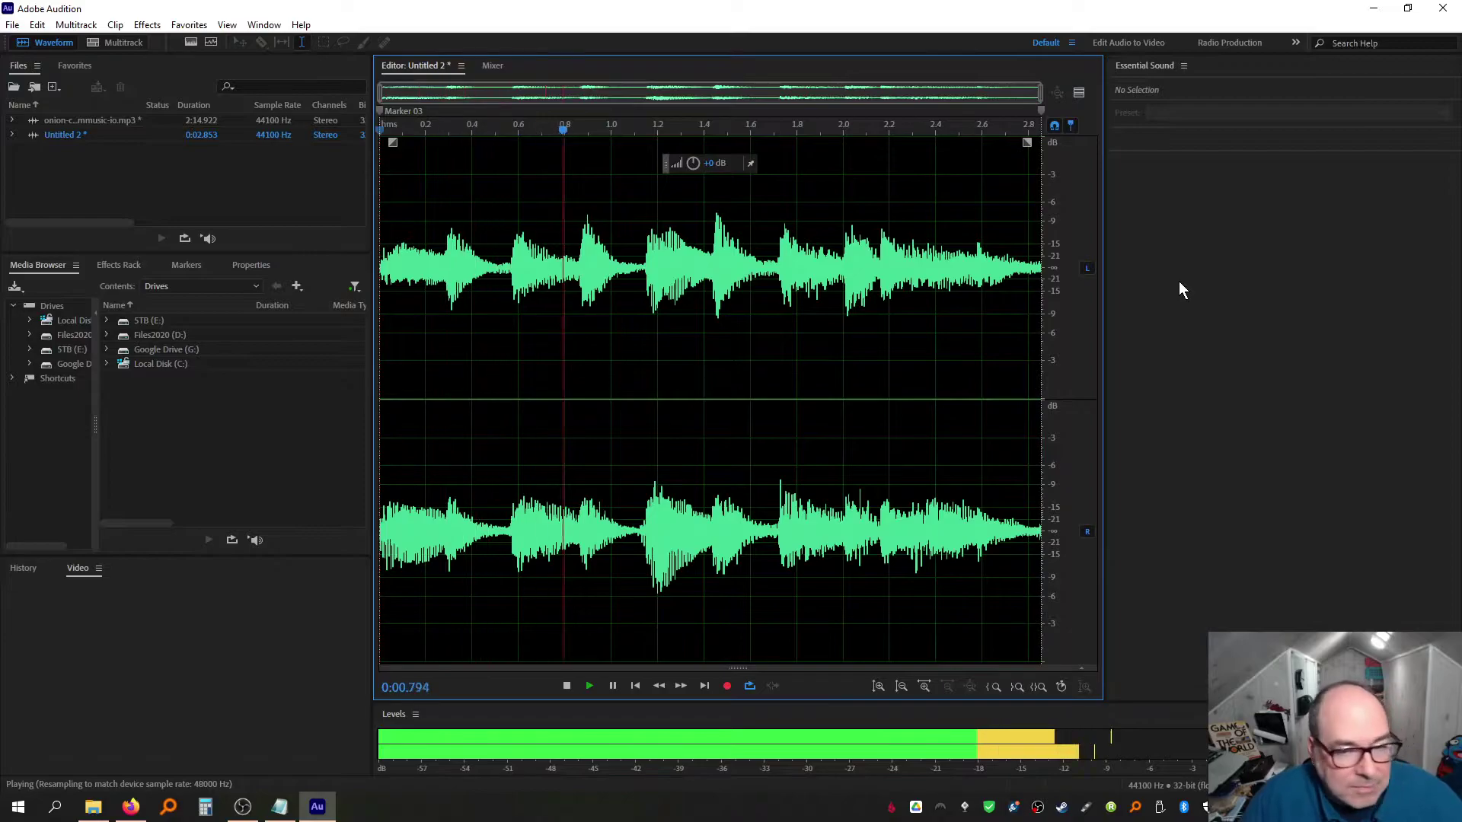
key("space")
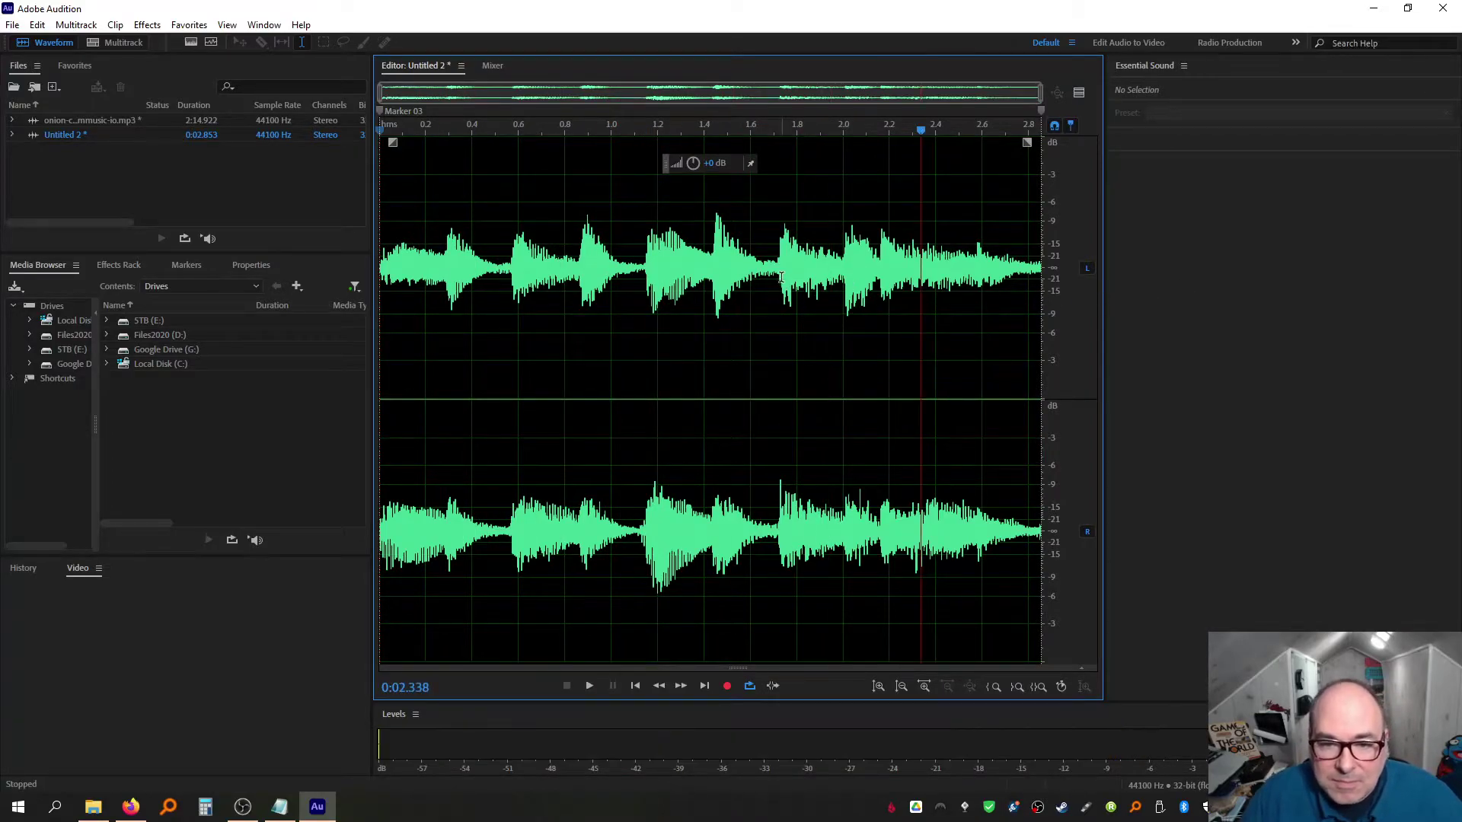
Delete everything from about 0:01.714 to the clip's end and play the resulting loop
left_click(777, 275)
left_click_drag(796, 272, 1193, 299)
key("Delete")
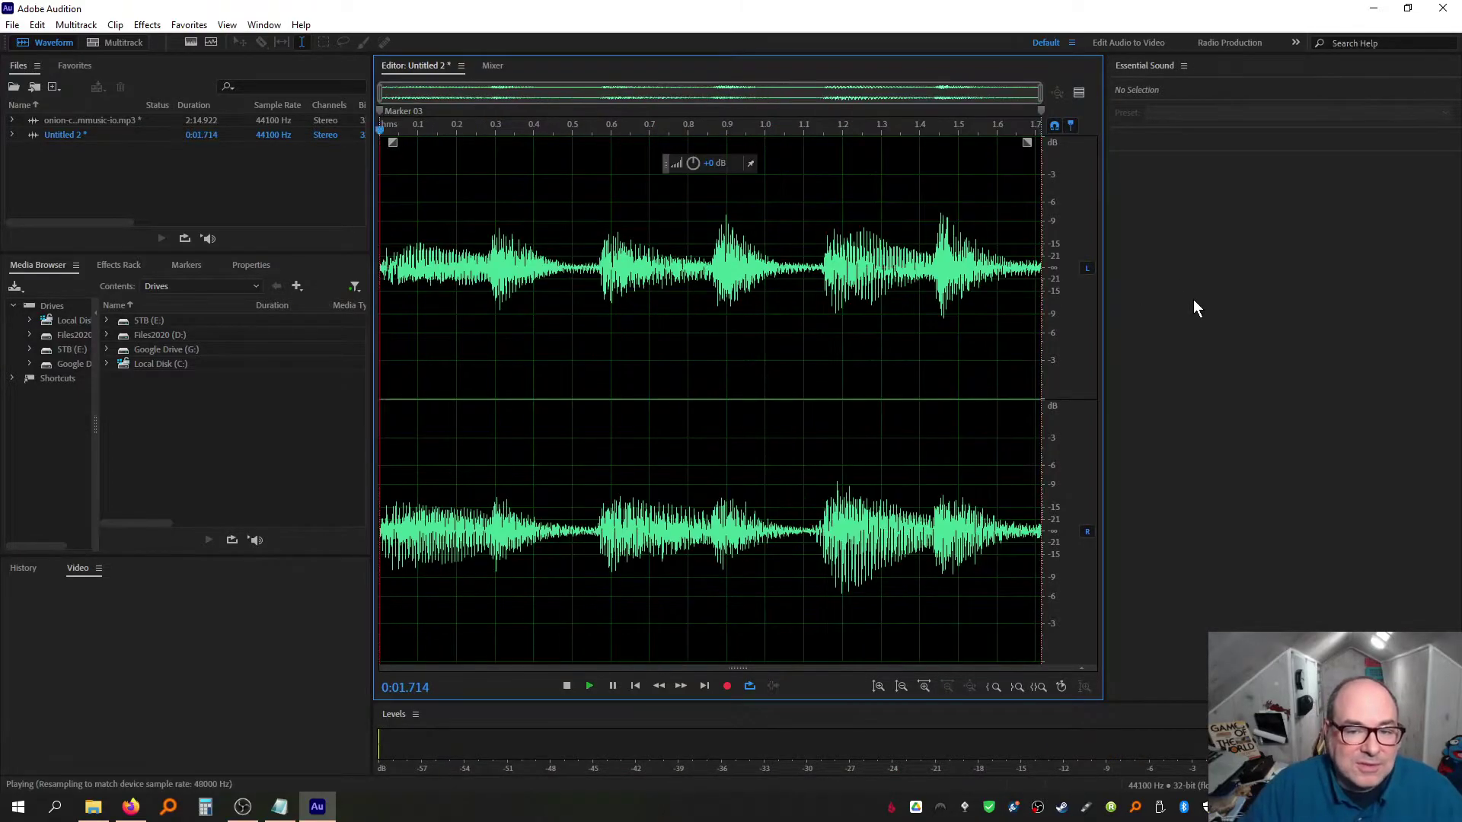
key("space")
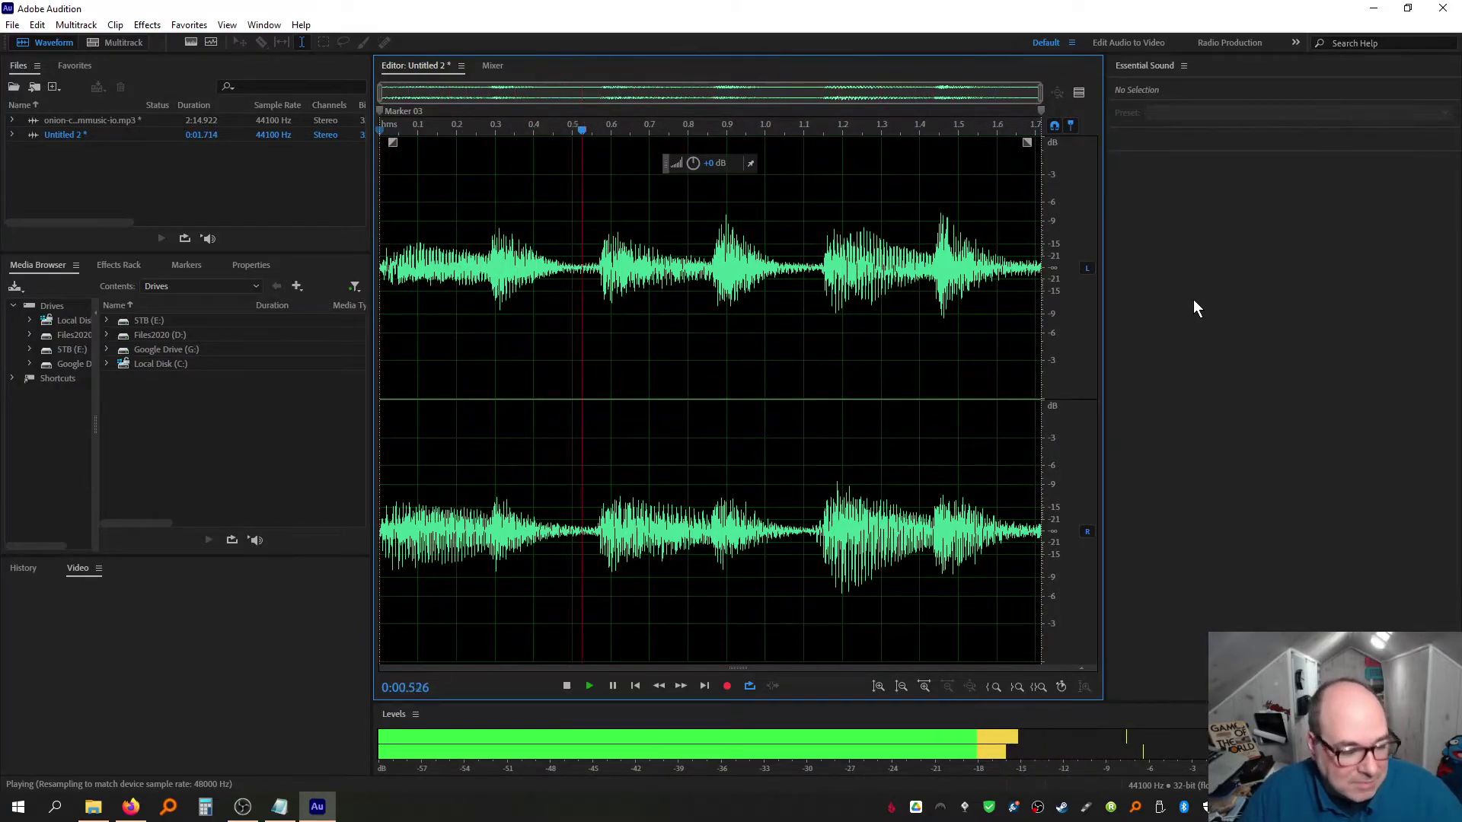
key("space")
key("space")
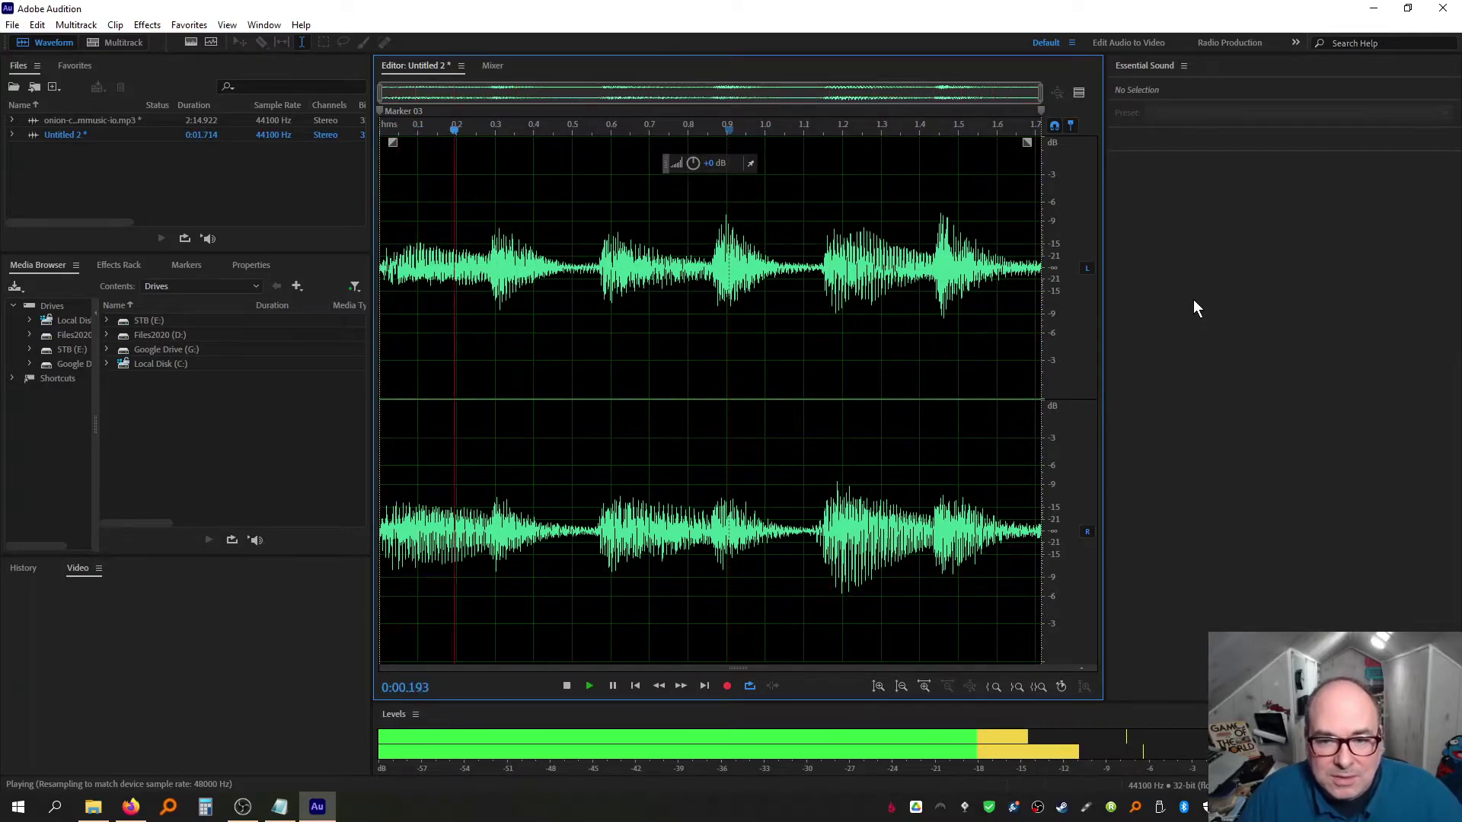
key("space")
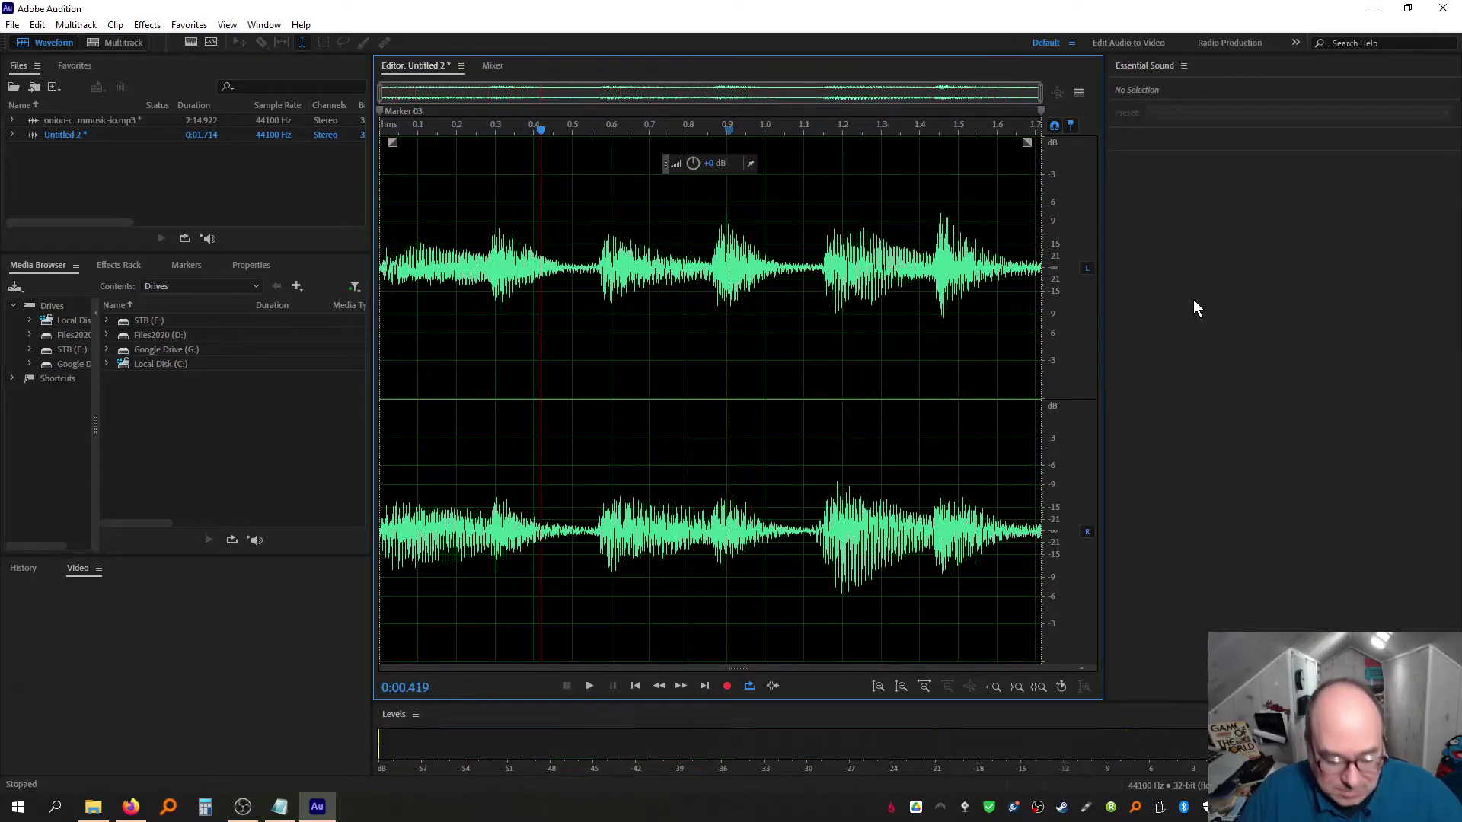
Undo the last end deletion and play the clip from about 0:01.6
key("ctrl+v")
left_click(753, 267)
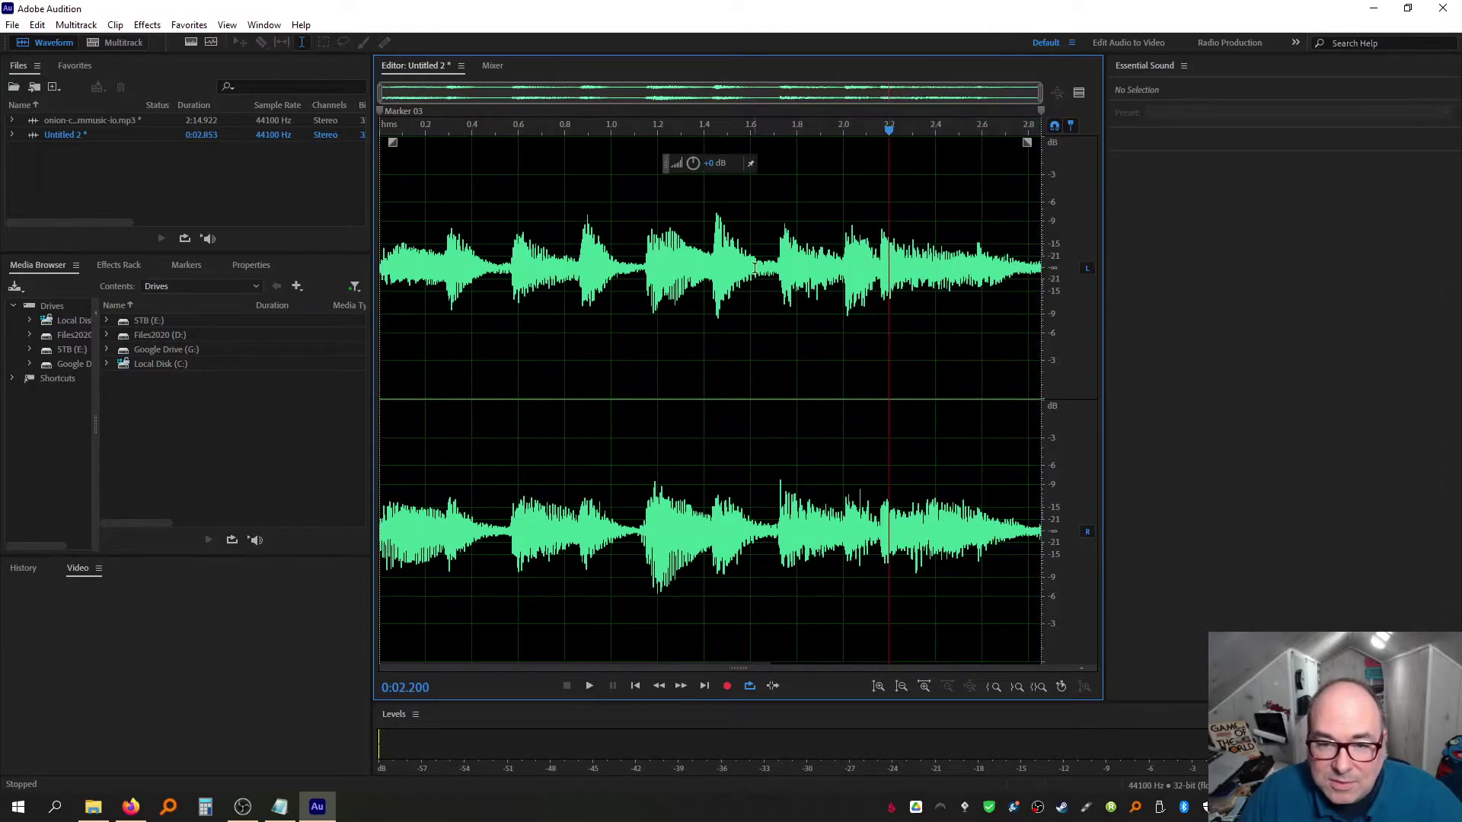
key("space")
key("space")
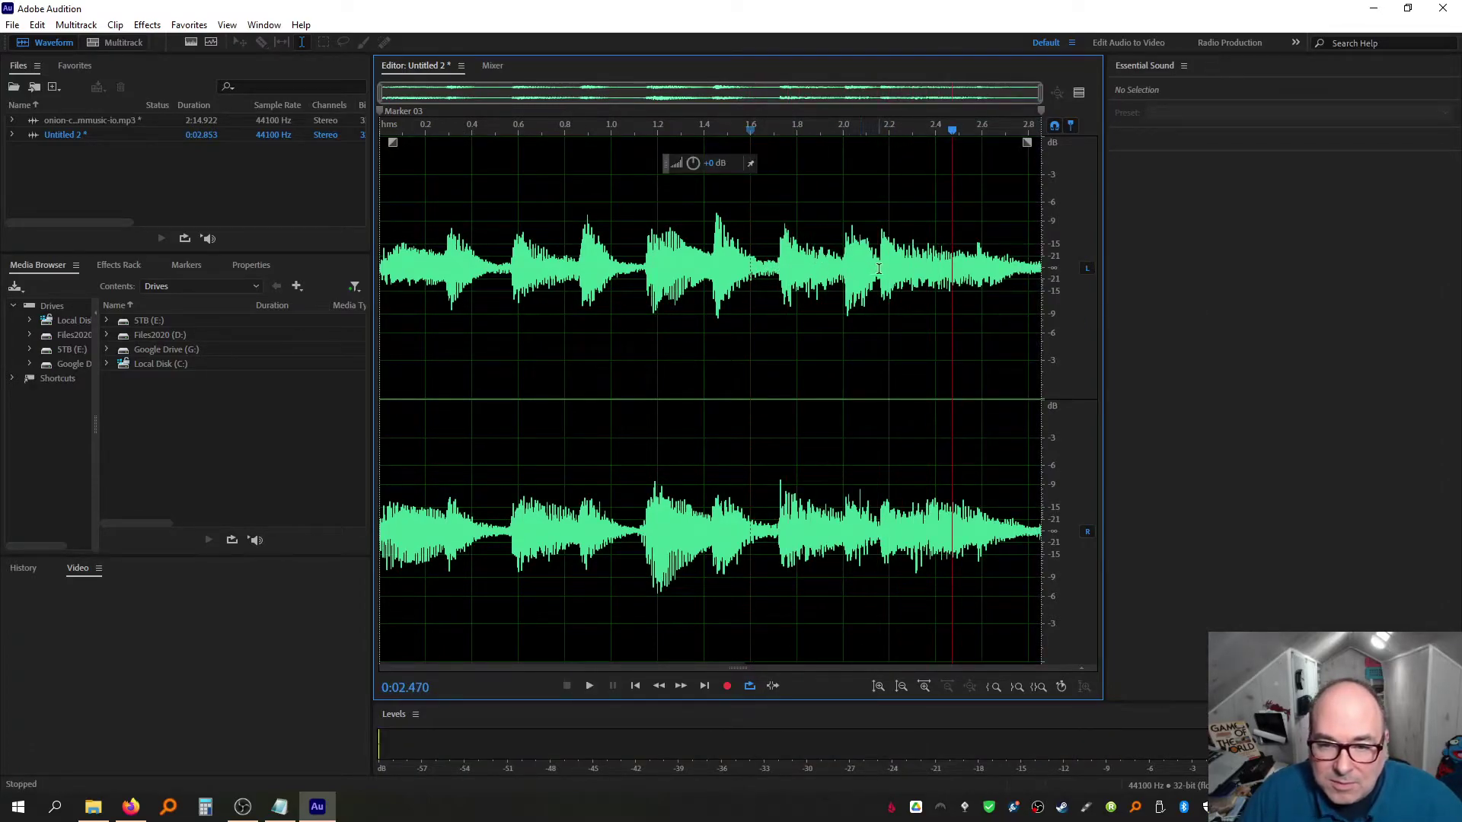
Try deleting from about 0:02.154 to the clip's end, play the loop, and undo the deletion
left_click_drag(879, 268, 1228, 295)
key("Delete")
key("space")
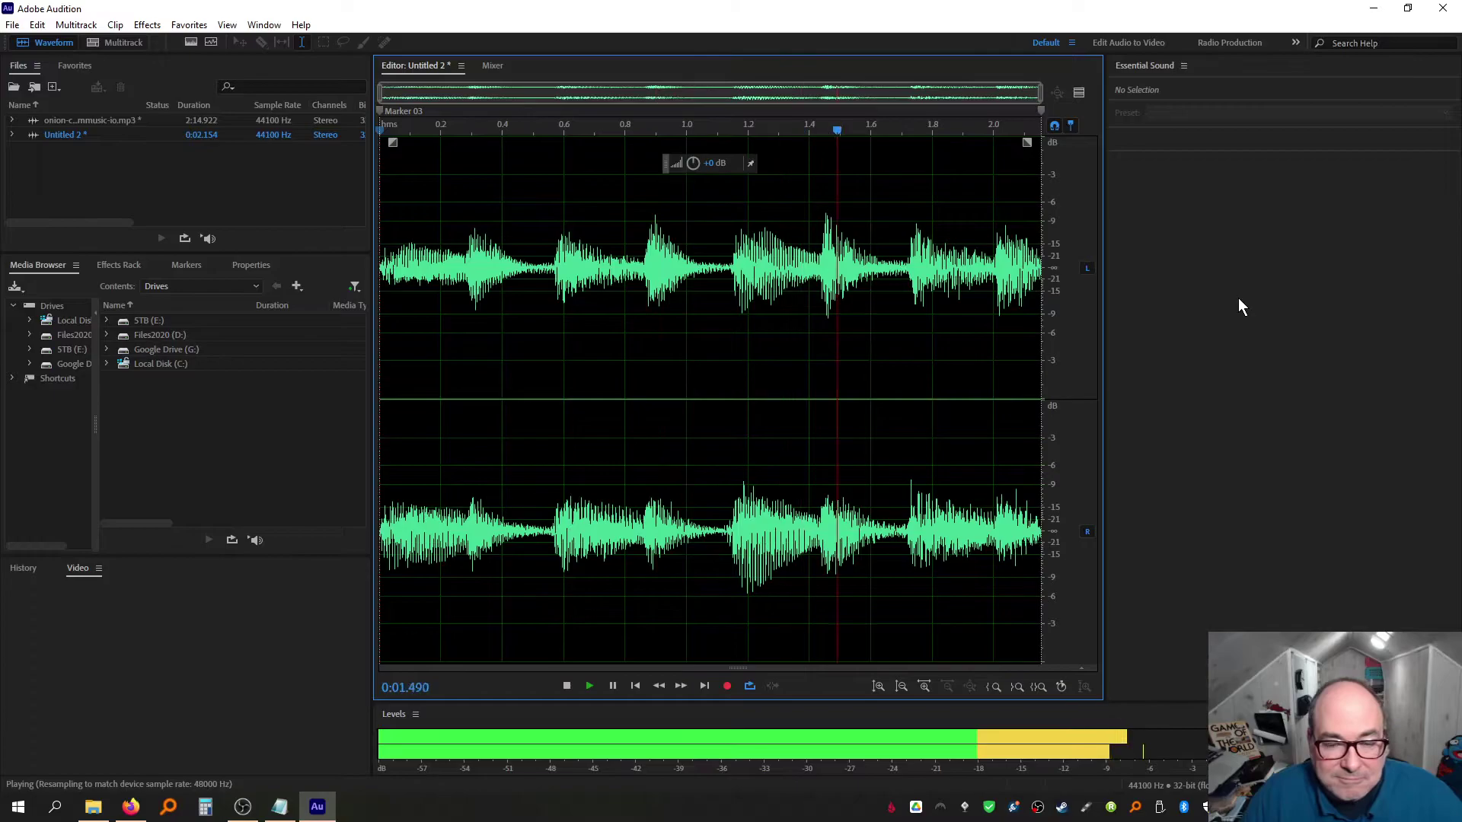
key("ctrl+z")
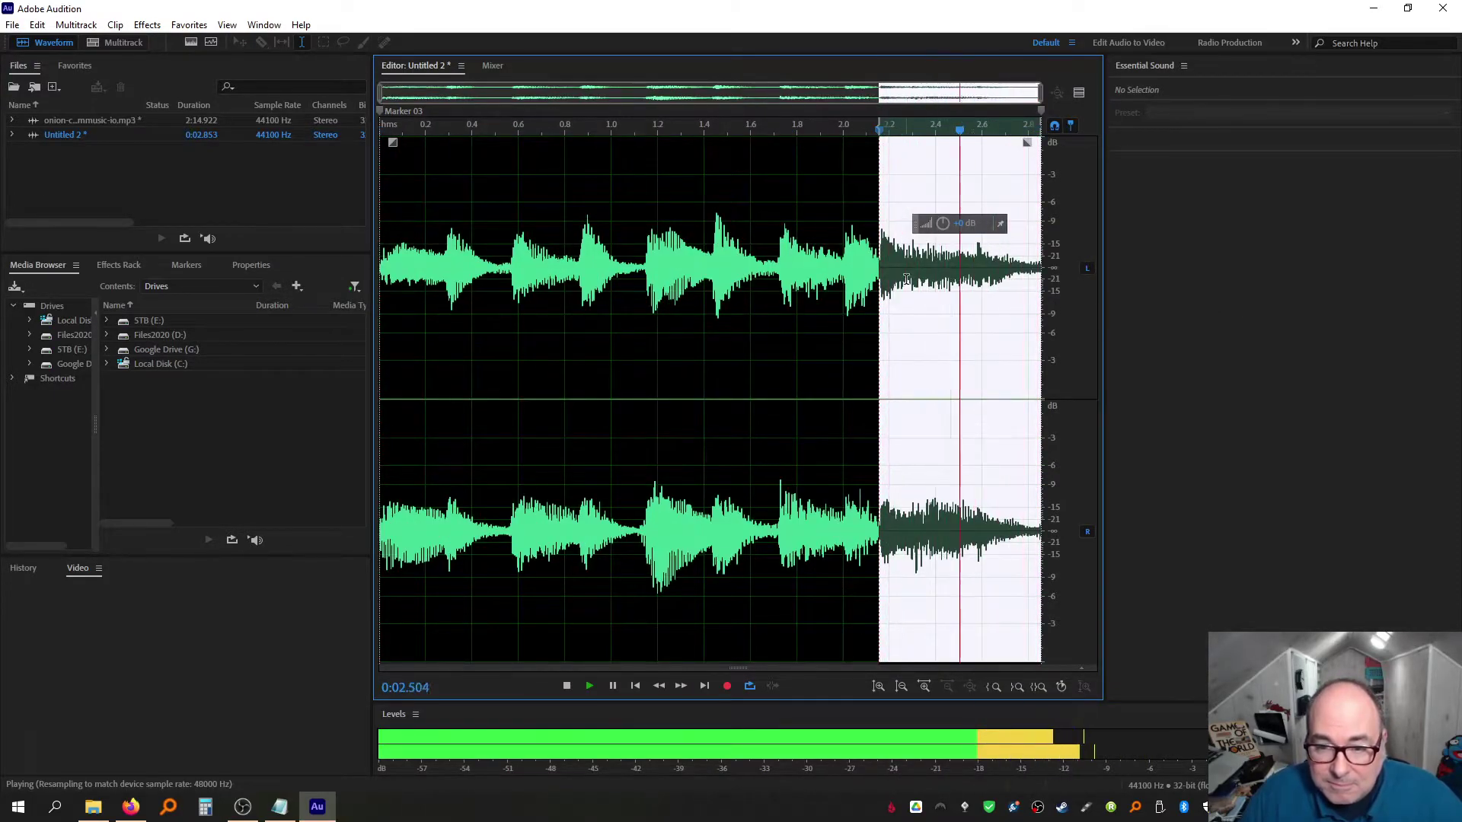
Delete the section from about 0:02.344 to the clip's end and play the loop transition
left_click_drag(923, 278, 1116, 290)
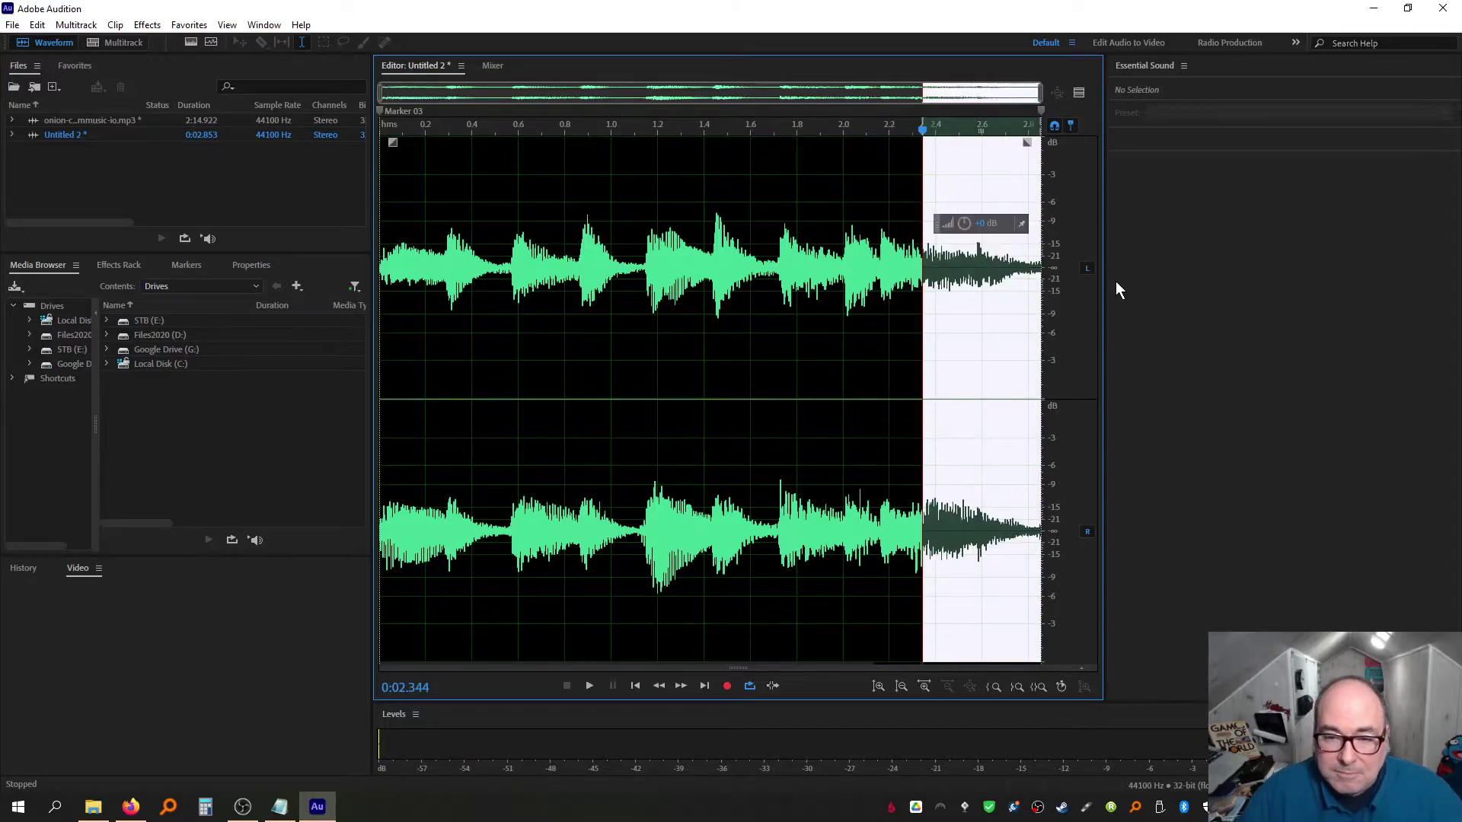
key("Delete")
key("space")
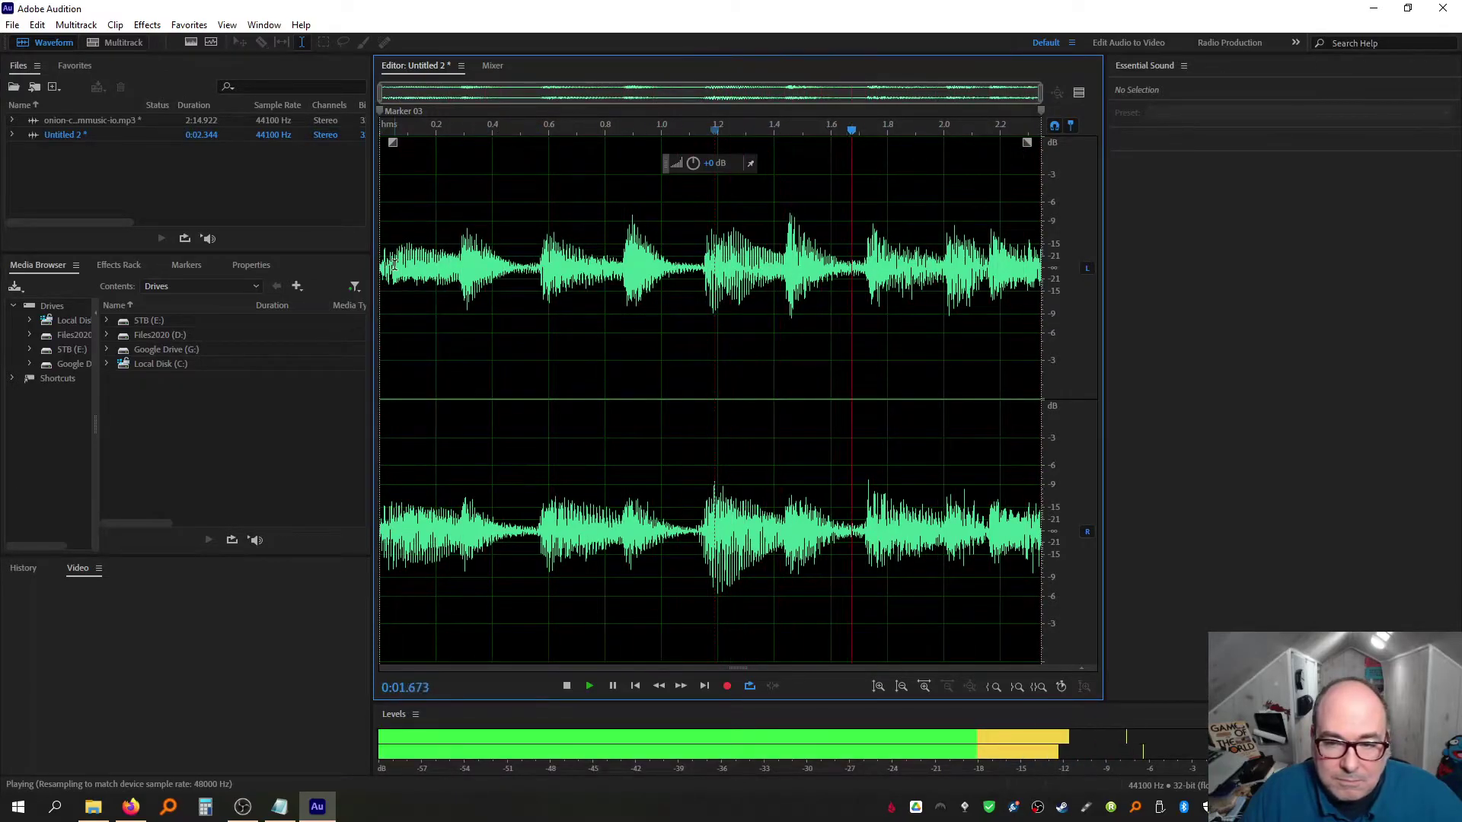
key("space")
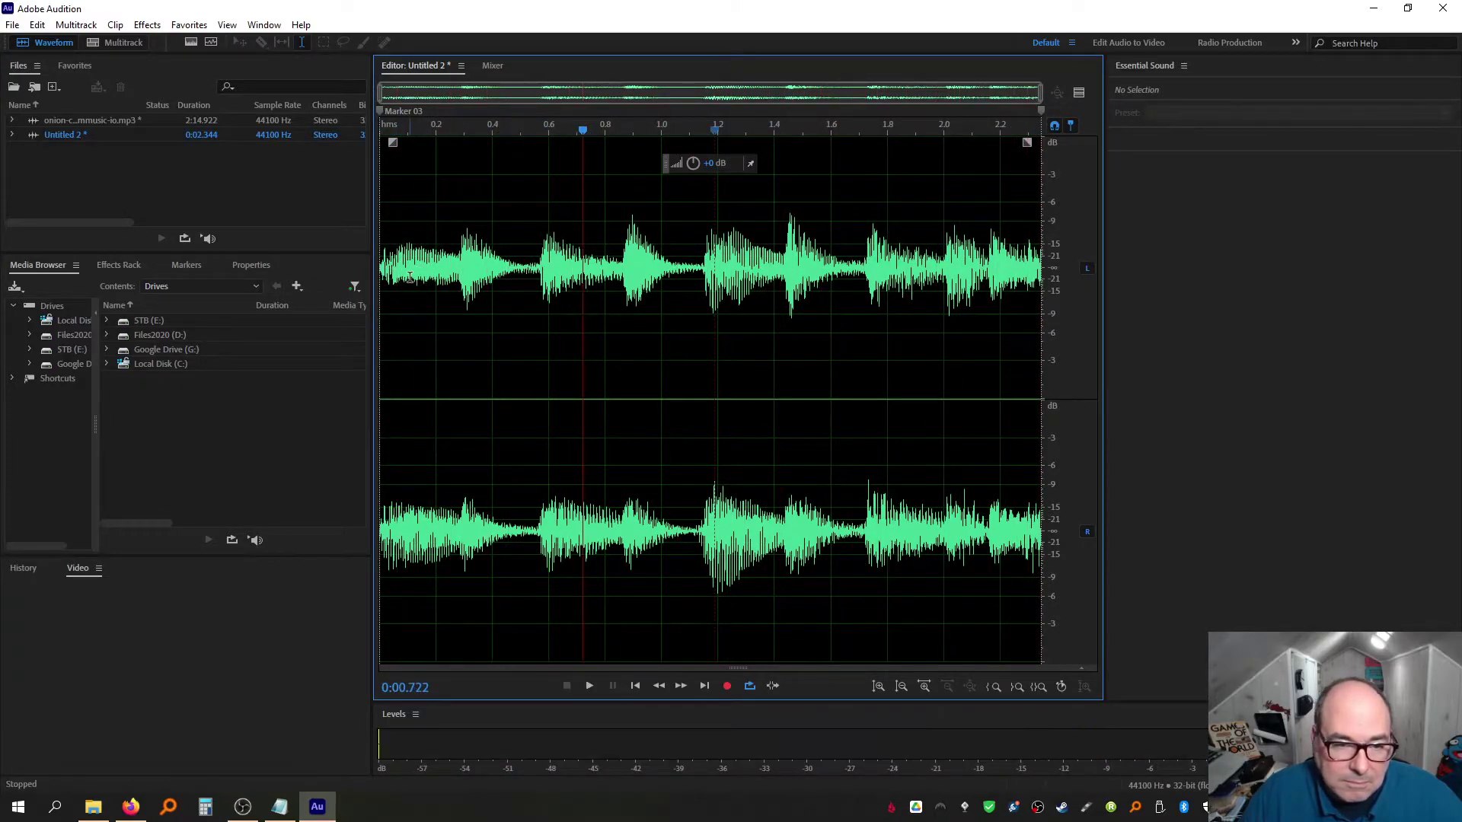
Delete about the first 0.11 seconds of the clip and play the loop transition
left_click_drag(409, 277, 373, 275)
key("Delete")
key("space")
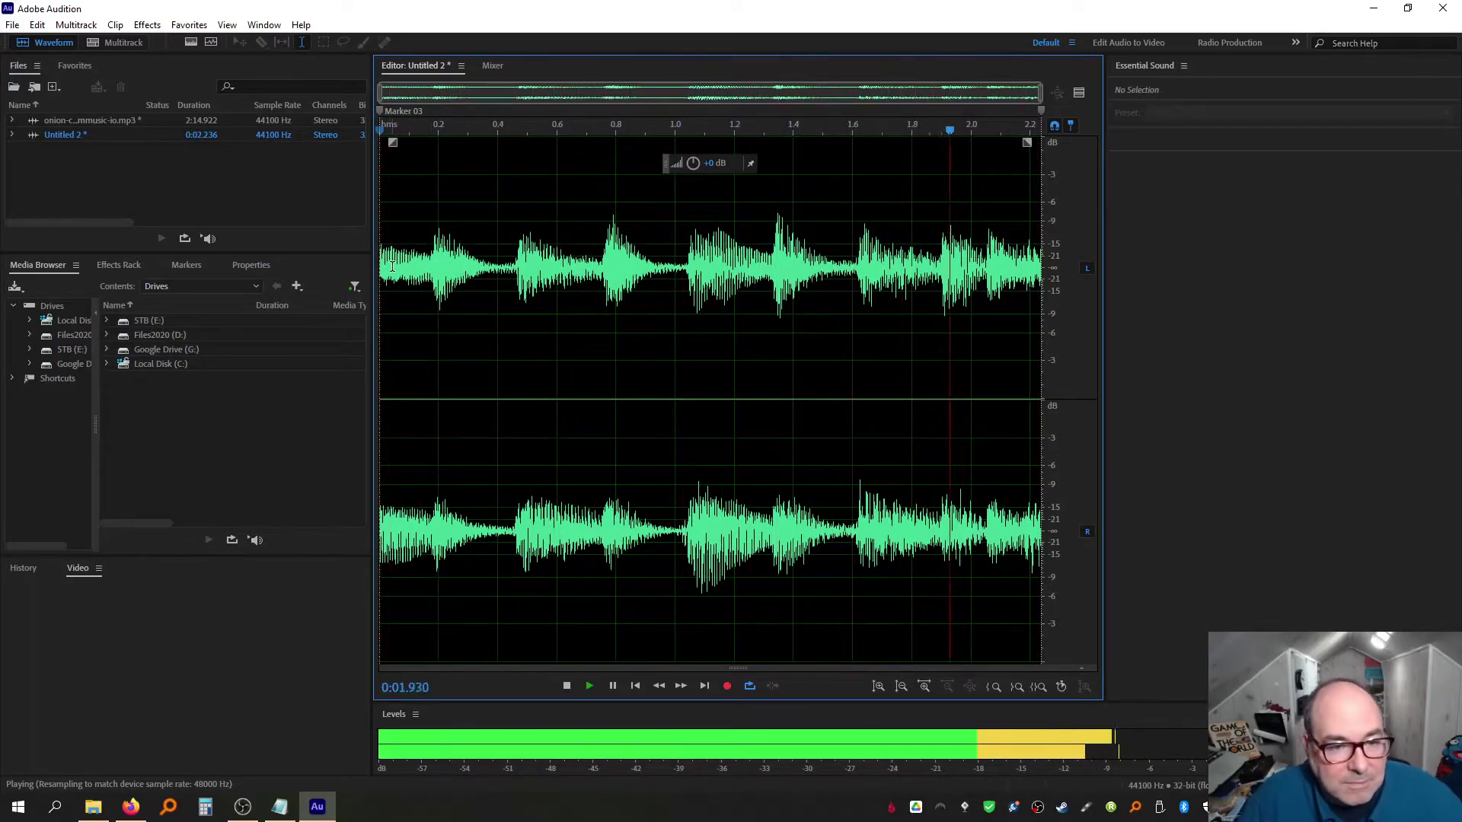
key("space")
Trim about another 0.04 seconds from the clip's start and play the loop transition
left_click_drag(392, 267, 346, 276)
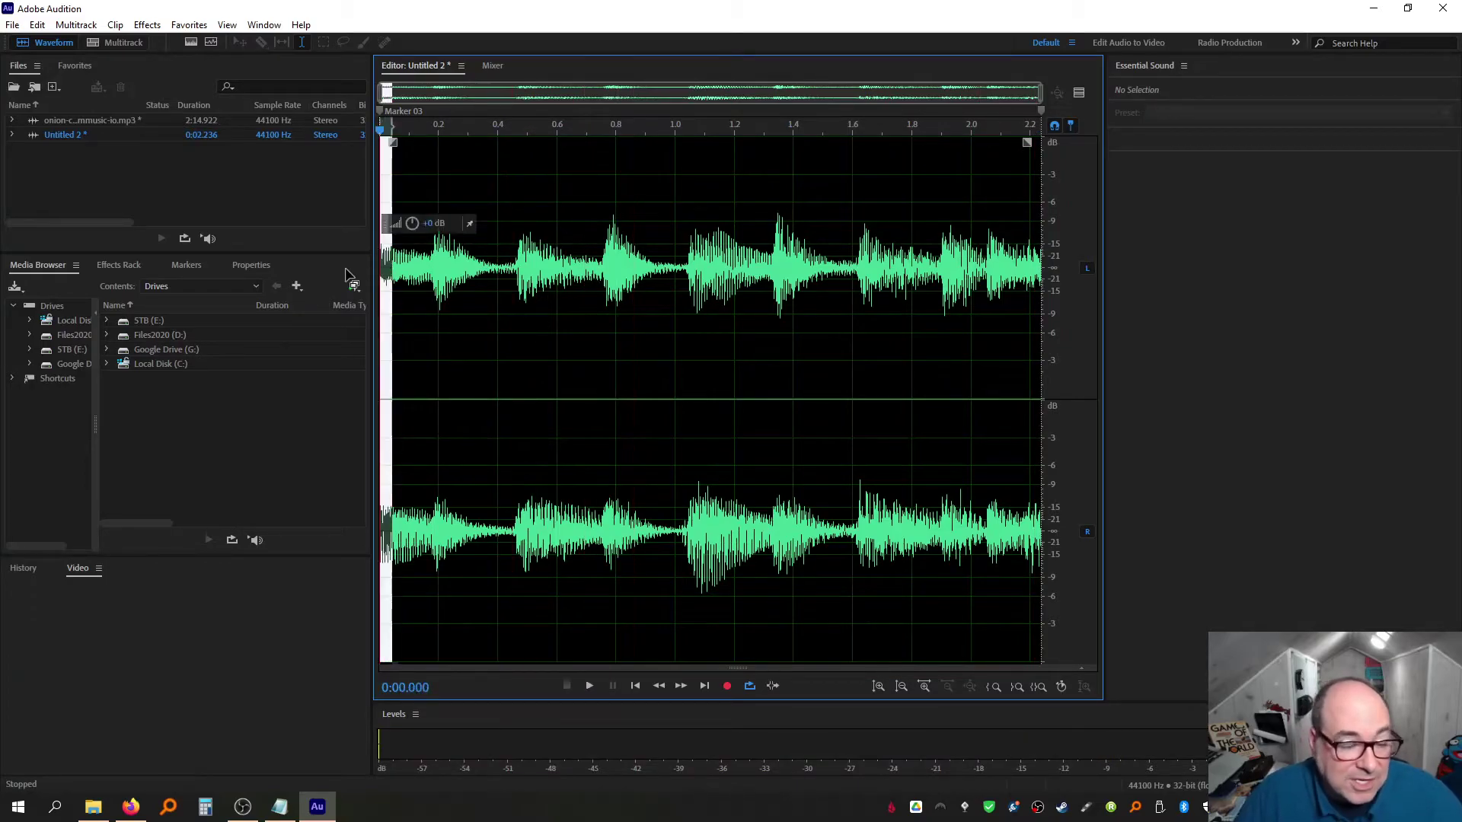
key("Delete")
key("space")
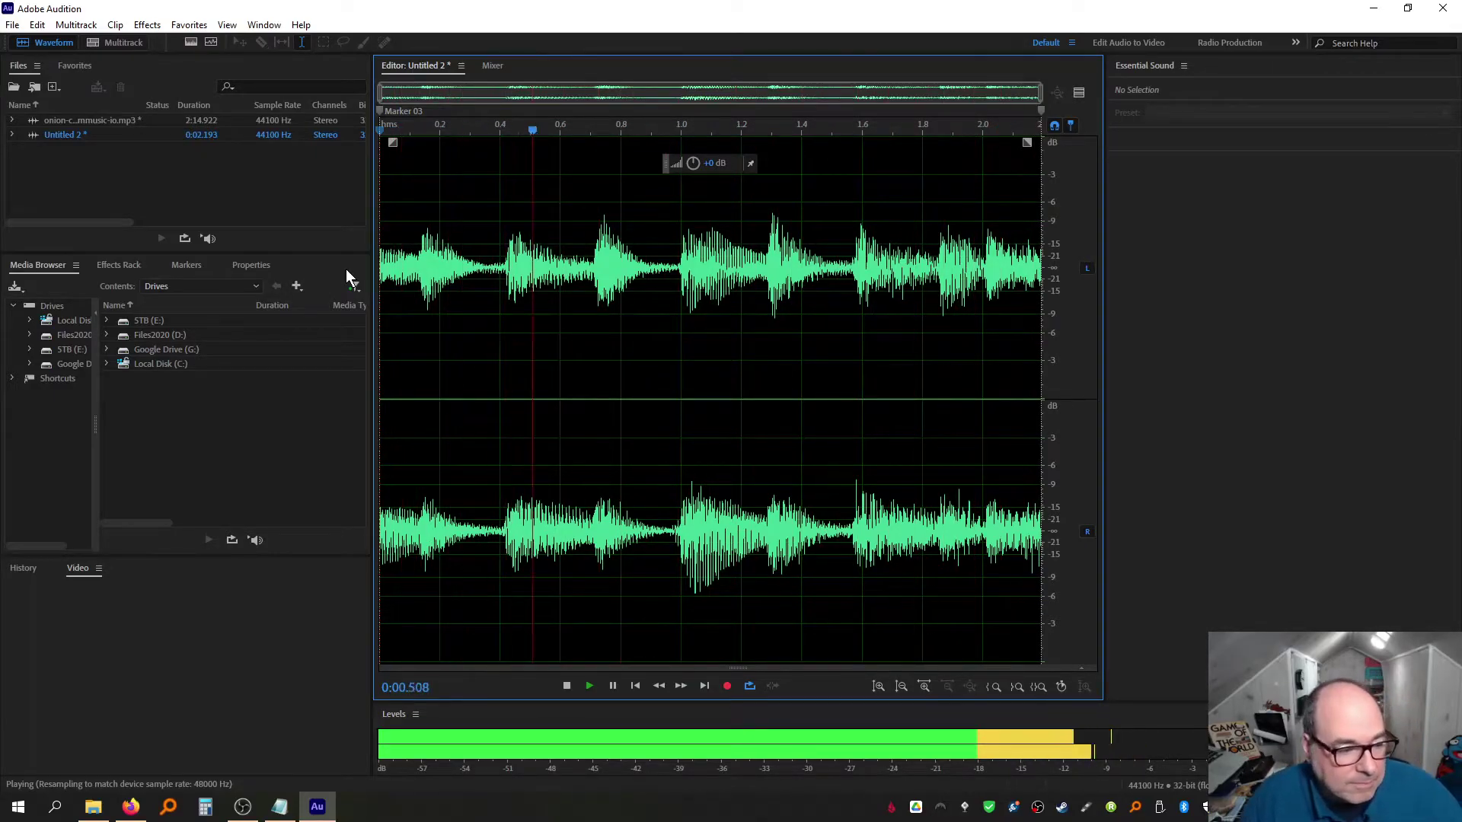
key("space")
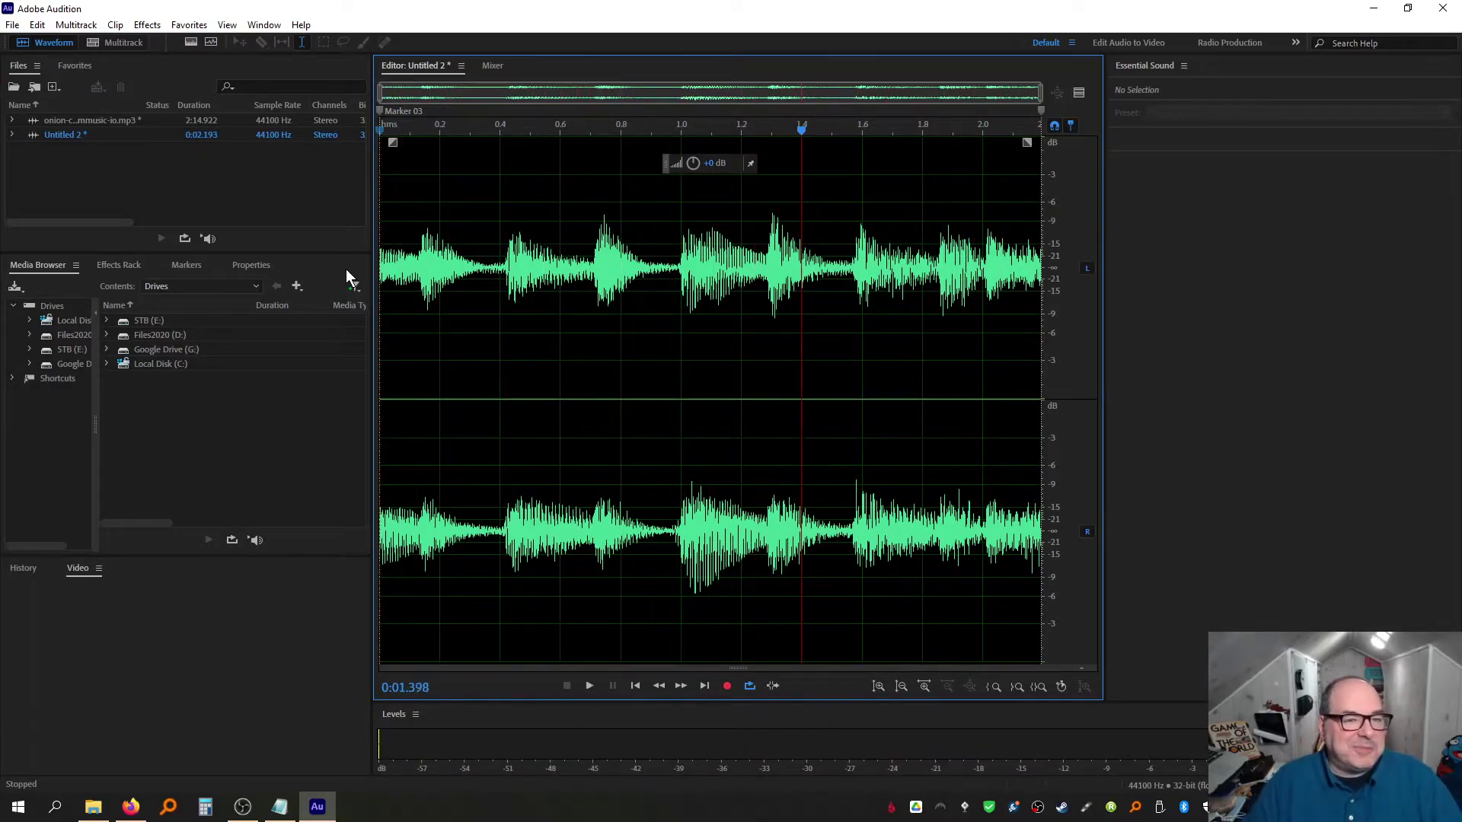
Close the Untitled 2 clip without saving its changes
key("ctrl+w")
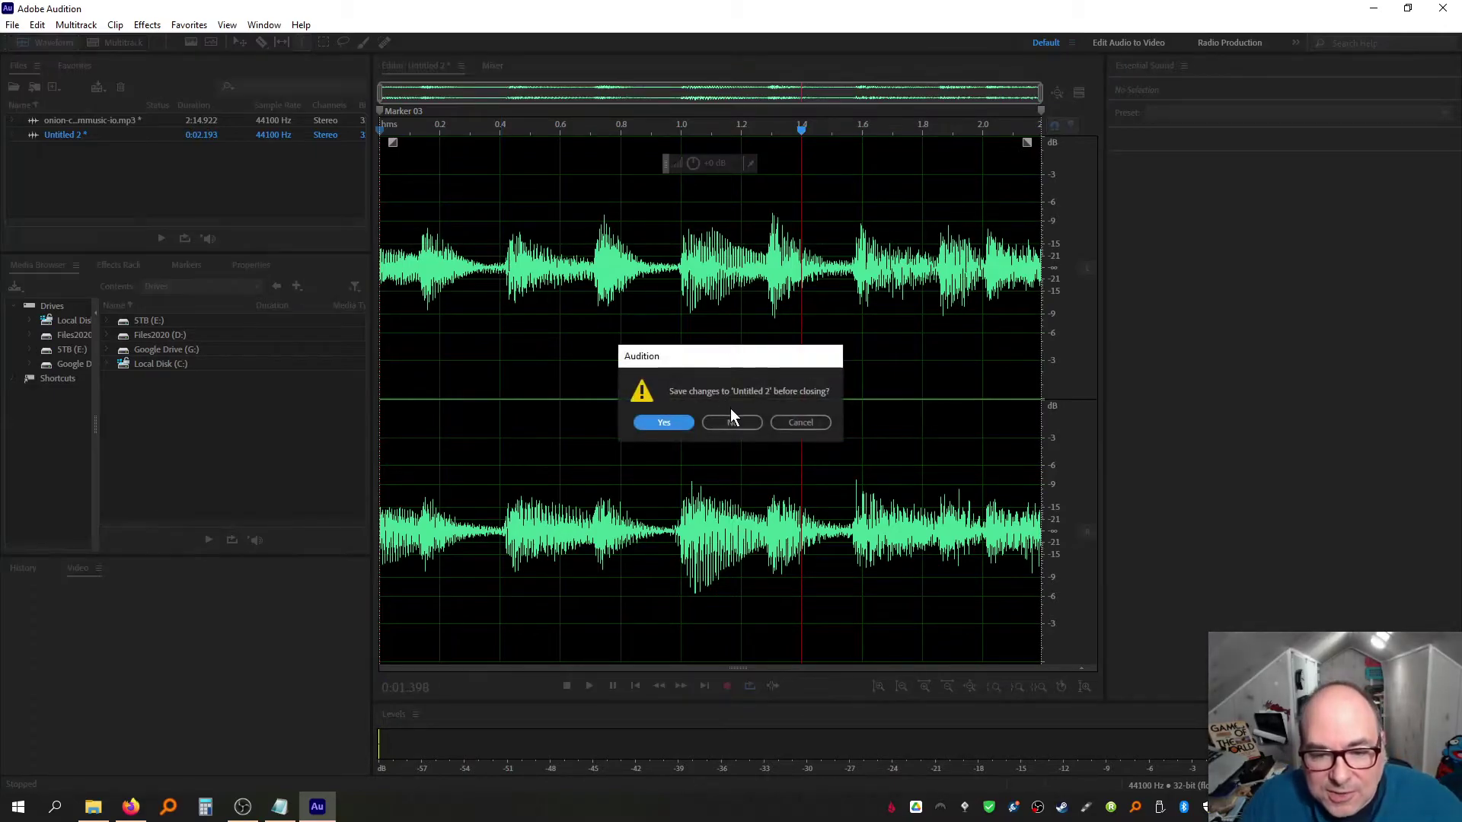
left_click(729, 421)
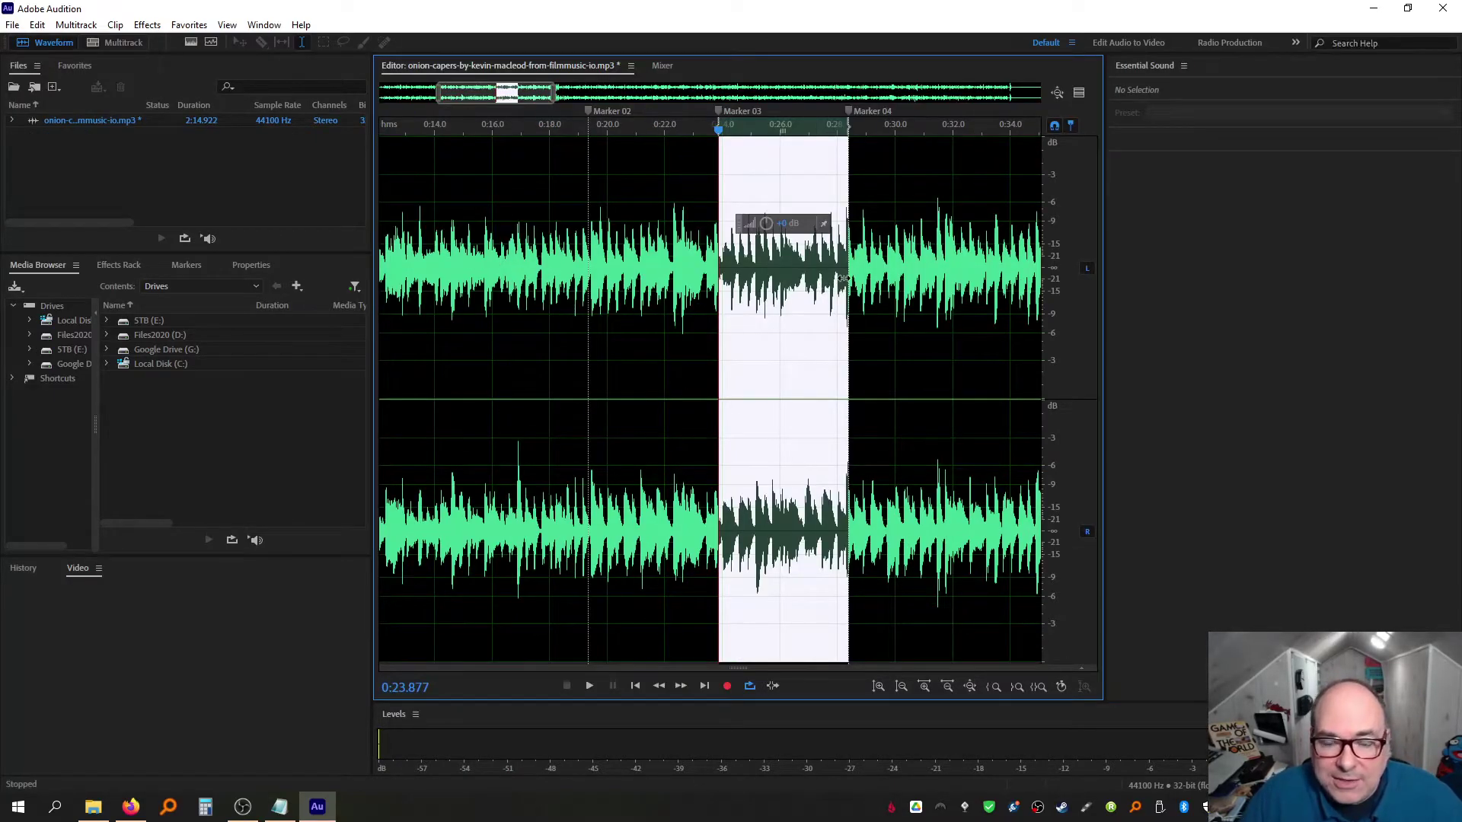
Listen to the Onion Capers track from about 0:28 and near its ending from about 2:04
left_click(854, 294)
left_click(840, 289)
key("space")
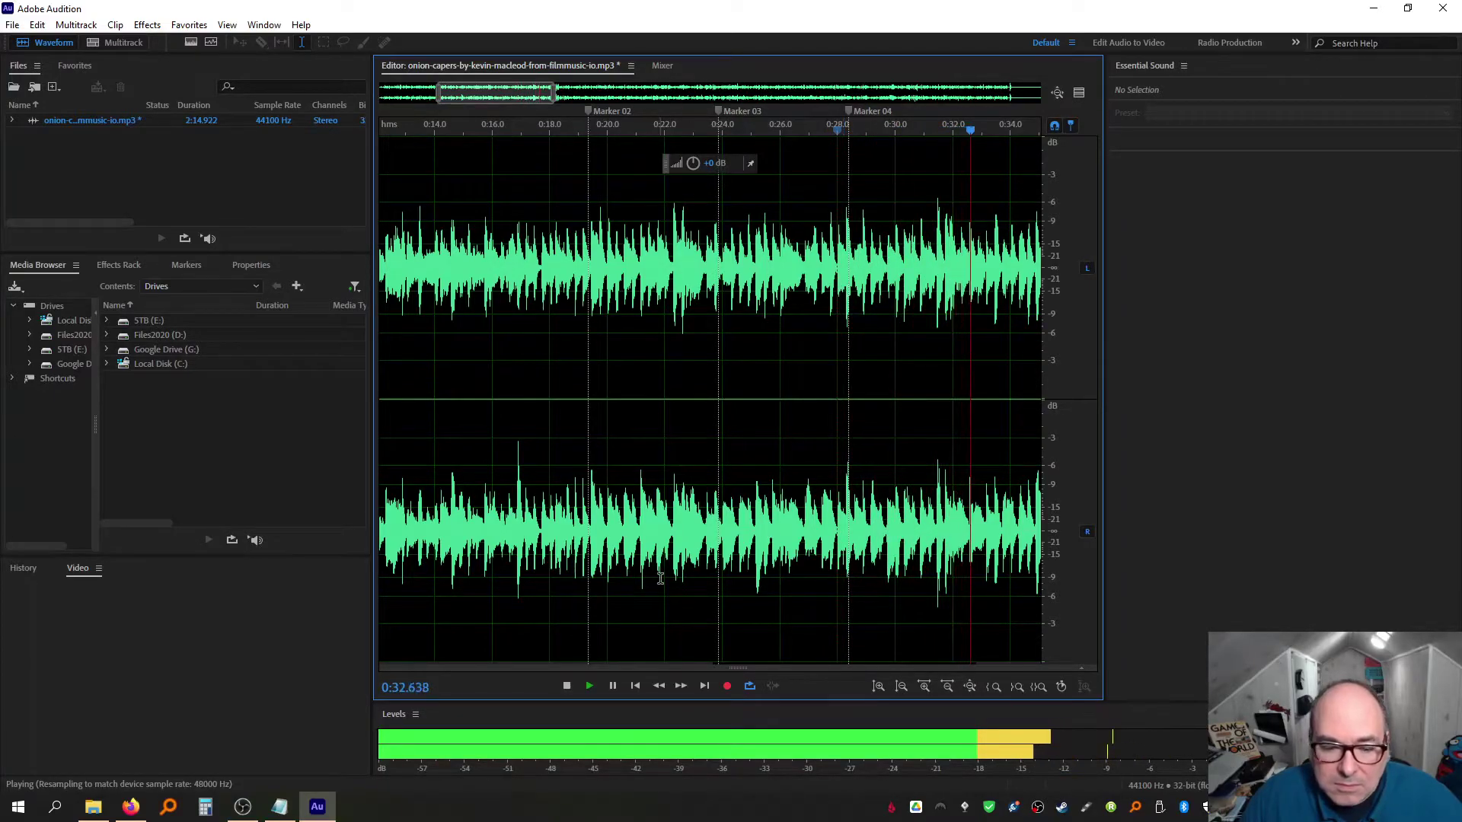
key("space")
left_click_drag(500, 90, 986, 91)
left_click(771, 220)
key("space")
left_click(825, 188)
left_click(934, 246)
left_click(727, 244)
key("space")
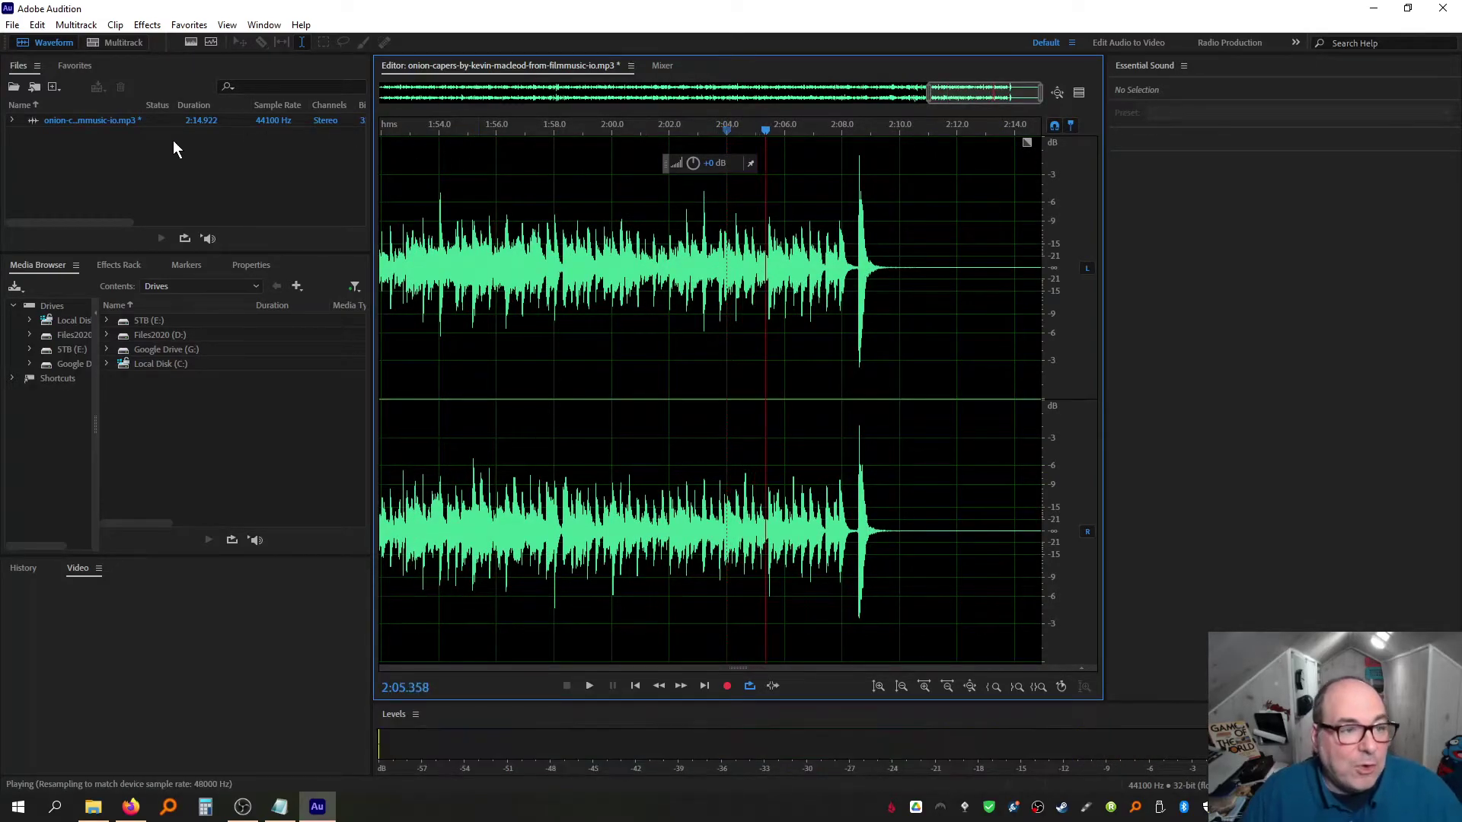
Close the Onion Capers track without saving changes and open the rollin-at-5 MP3
key("ctrl+w")
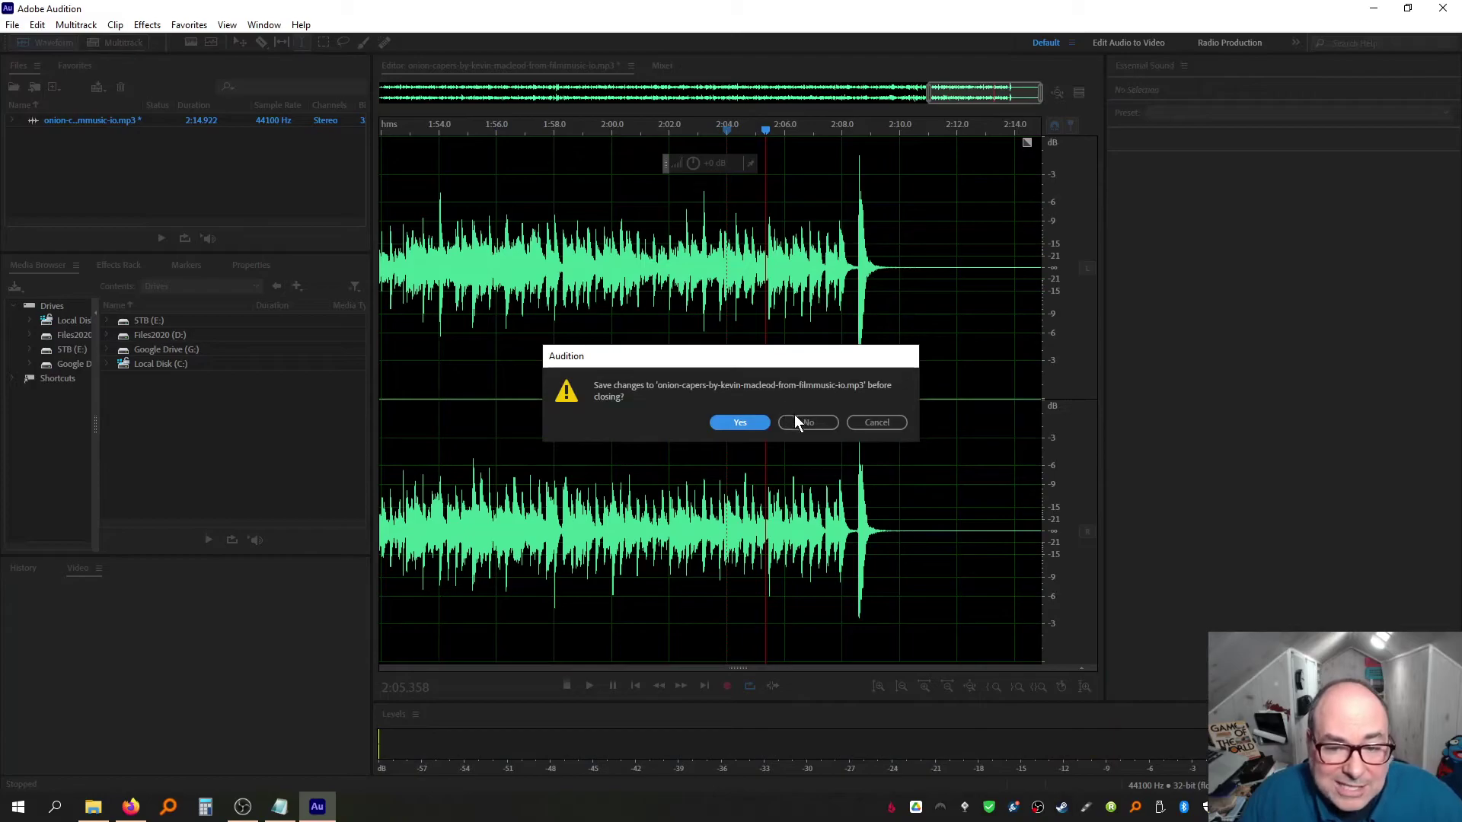
left_click(795, 417)
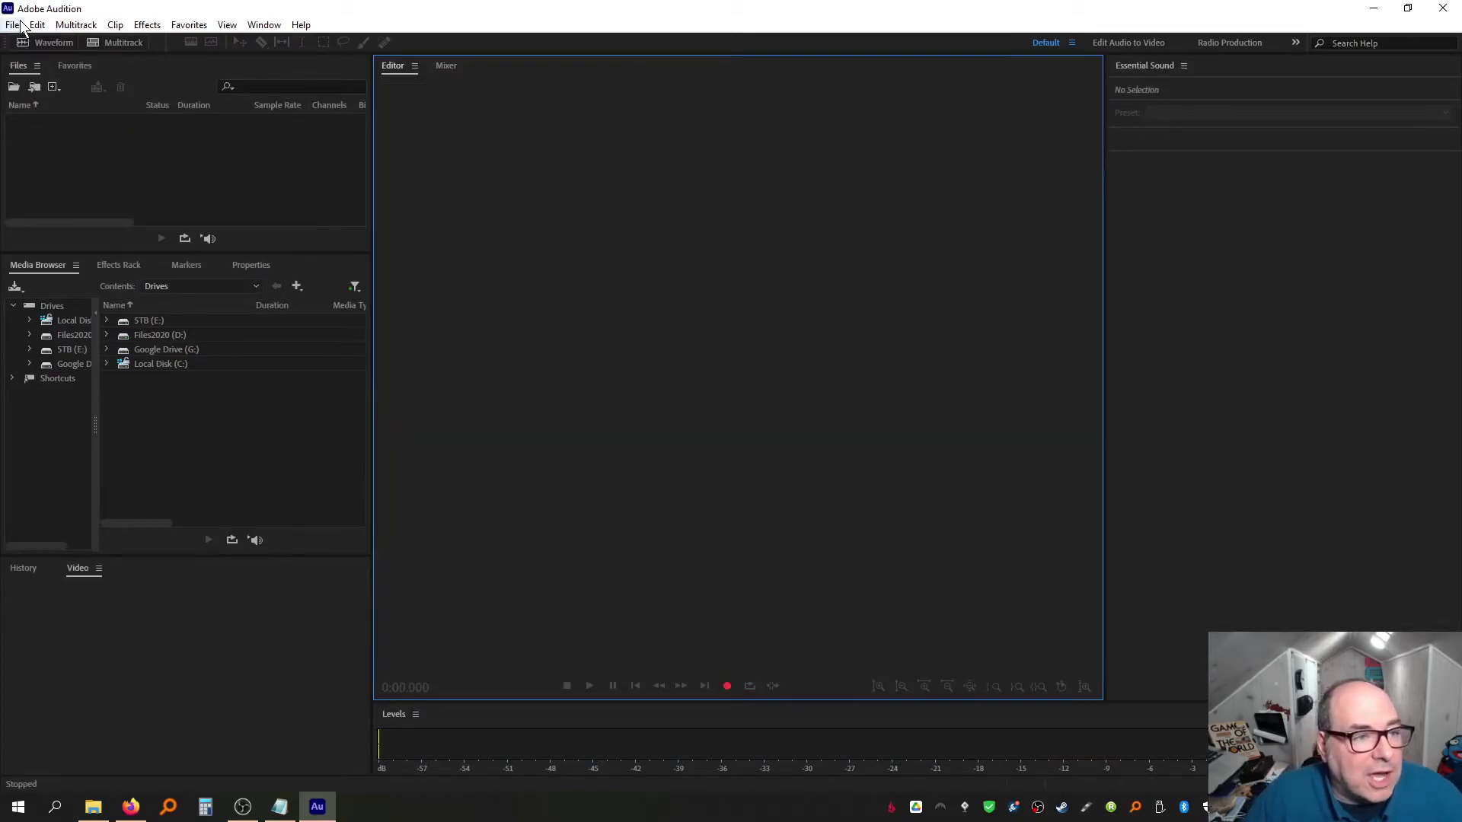
left_click(12, 24)
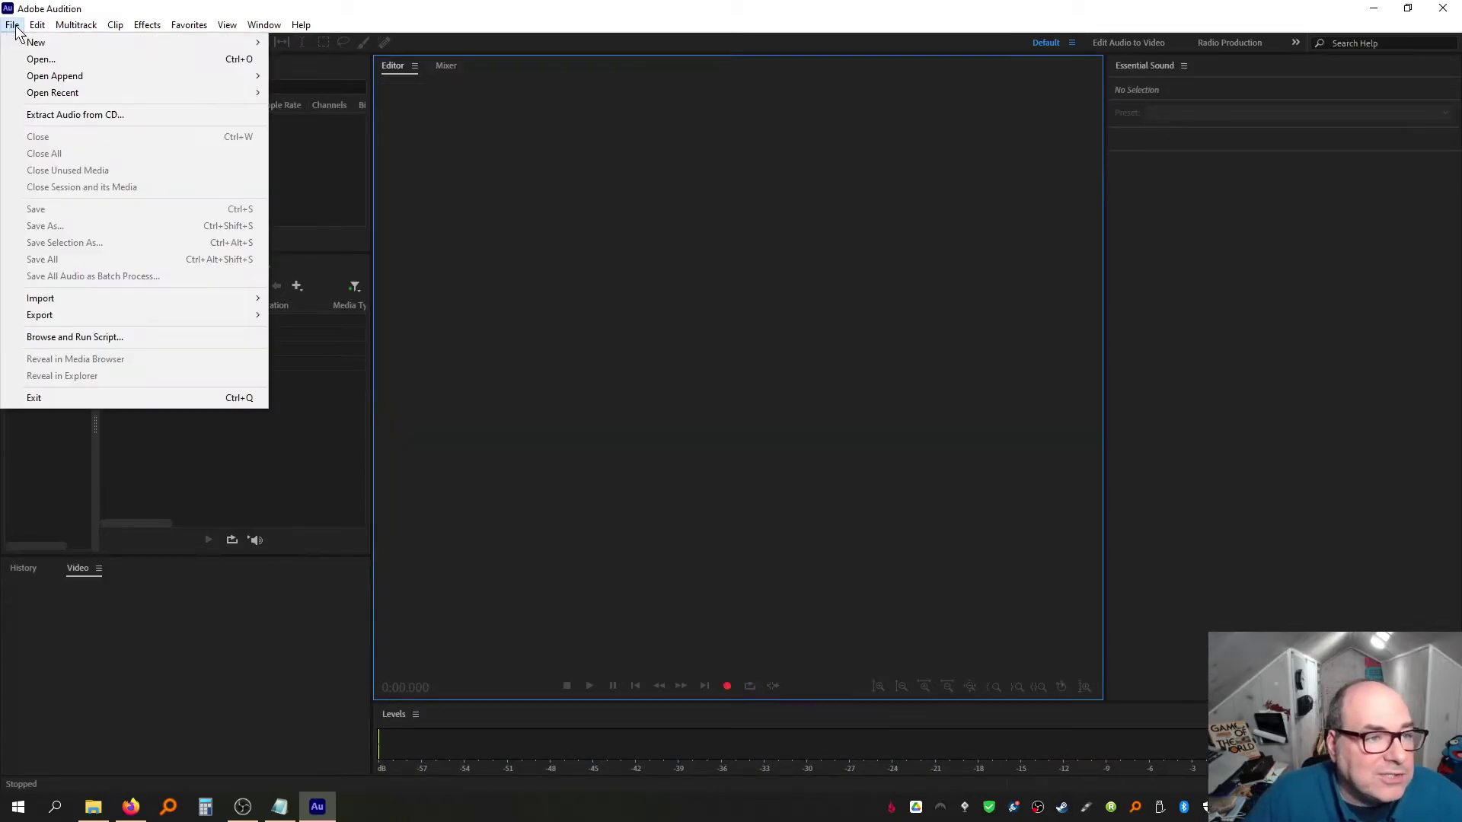
left_click(39, 58)
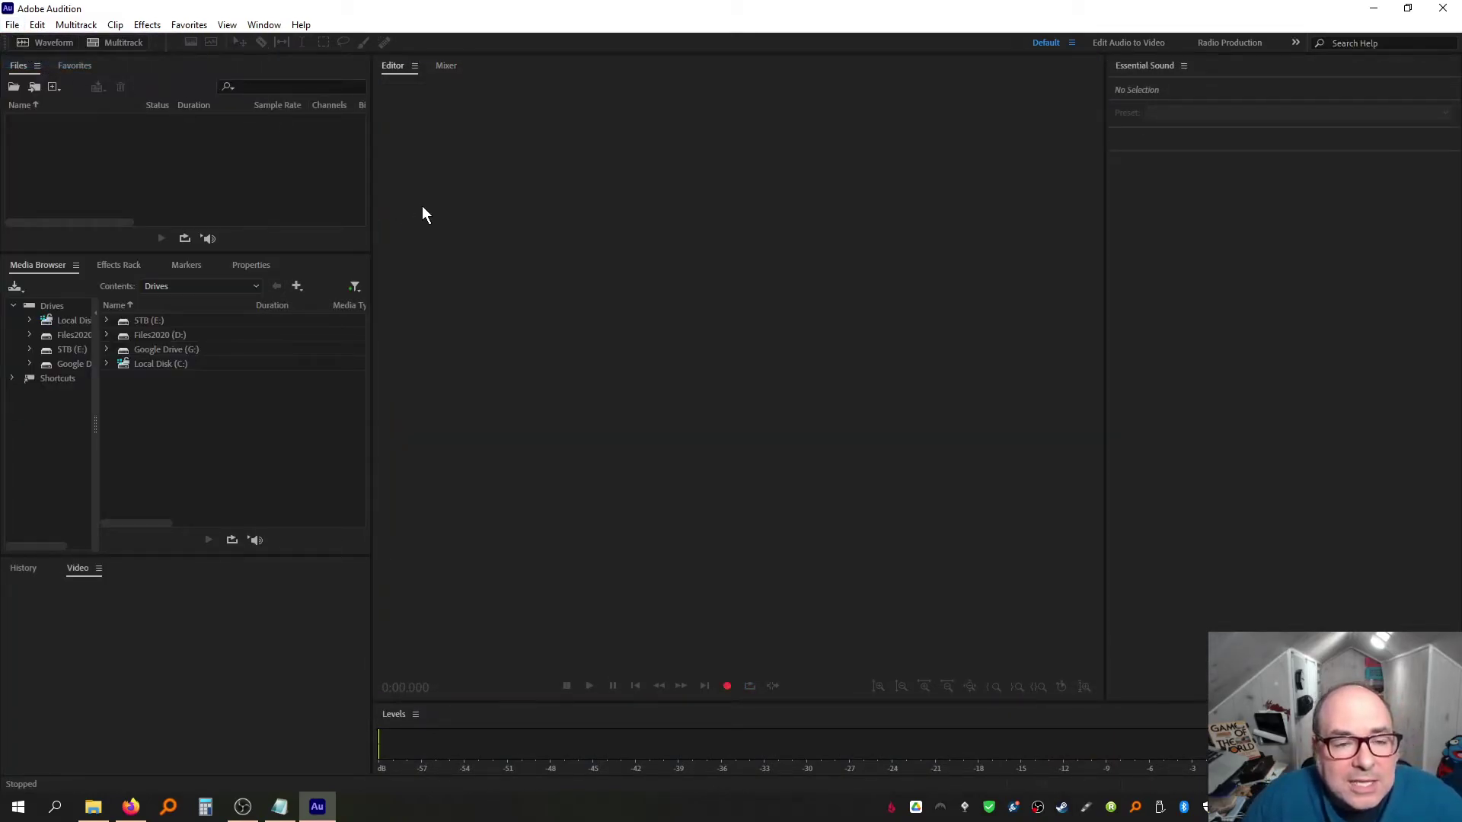
double_click(221, 159)
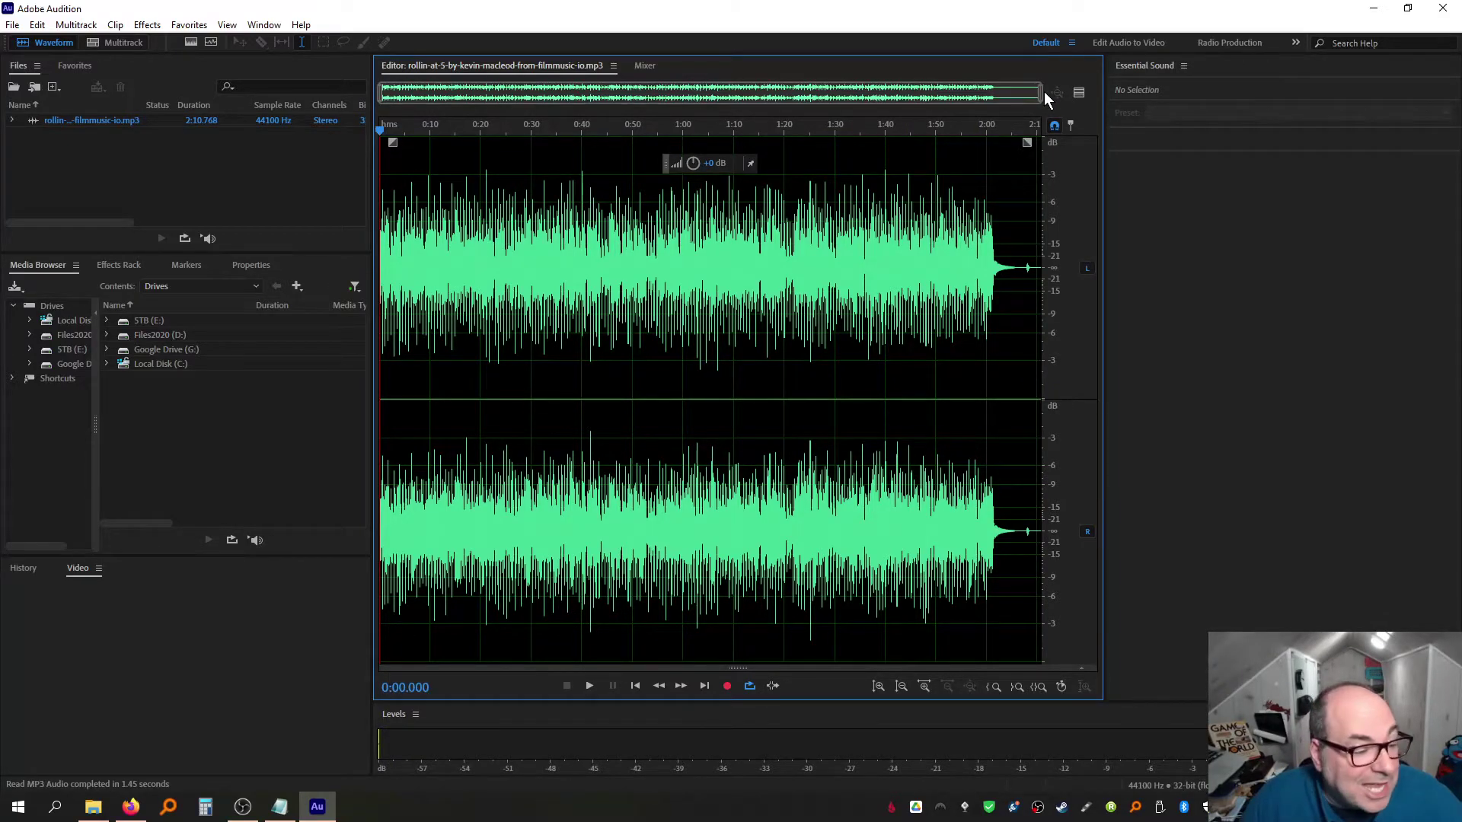
Copy the rollin-at-5 track's opening, from the start to about 0:04.565, into a new file and play it as a loop
key("space")
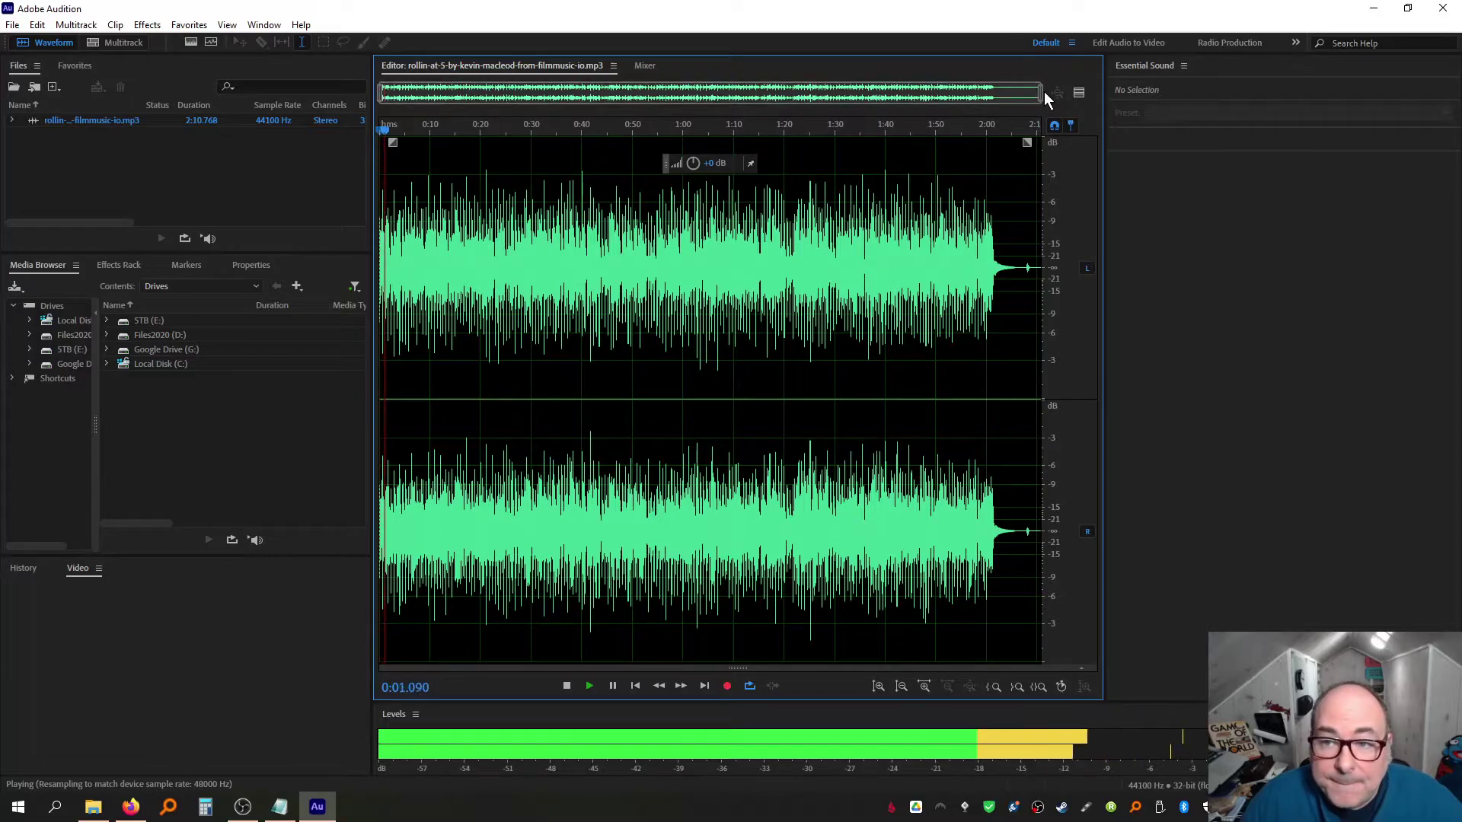
left_click_drag(1044, 91, 449, 107)
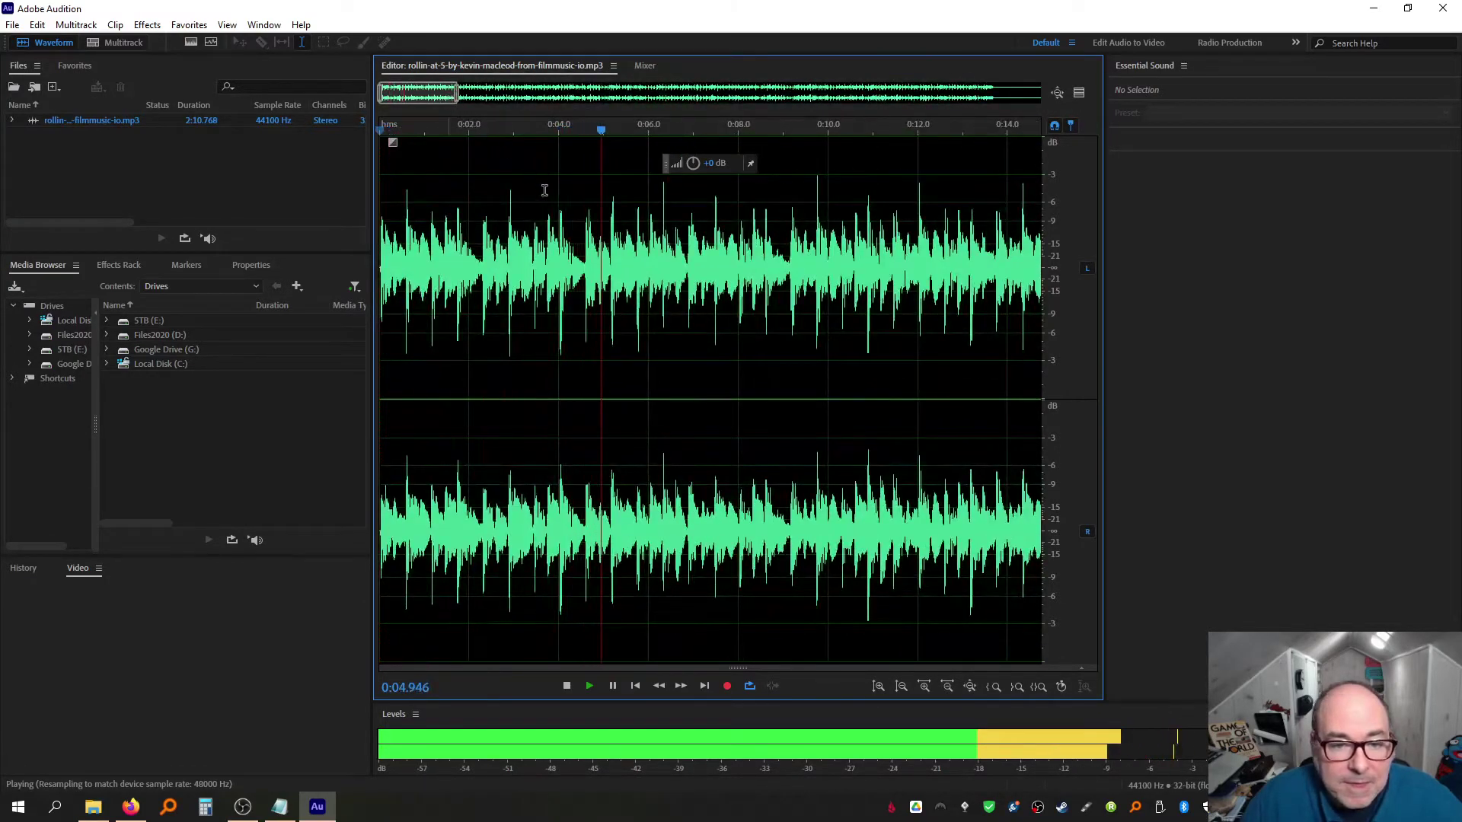
key("space")
left_click_drag(585, 268, 293, 280)
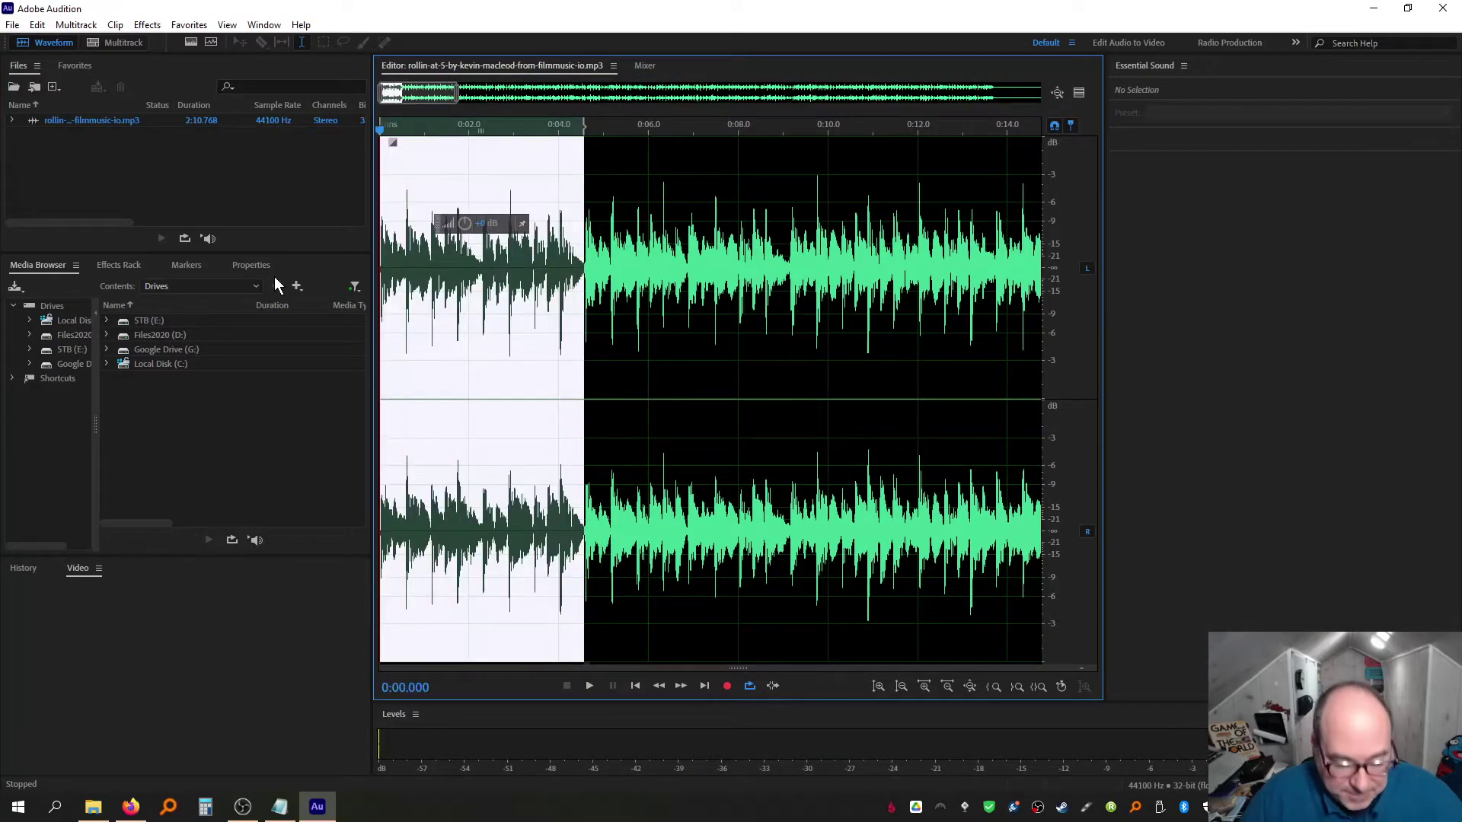
left_click(37, 24)
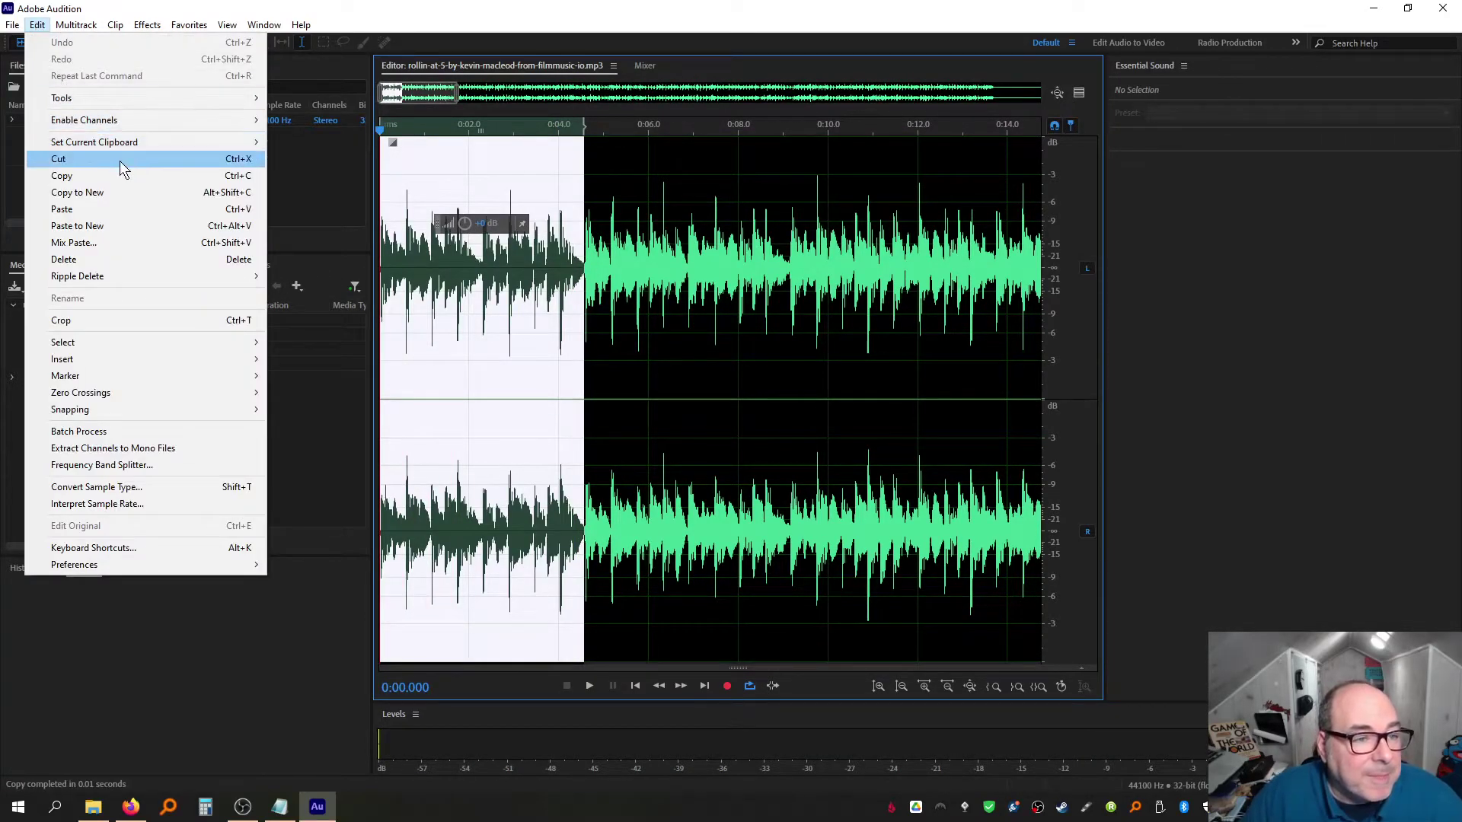
left_click(127, 188)
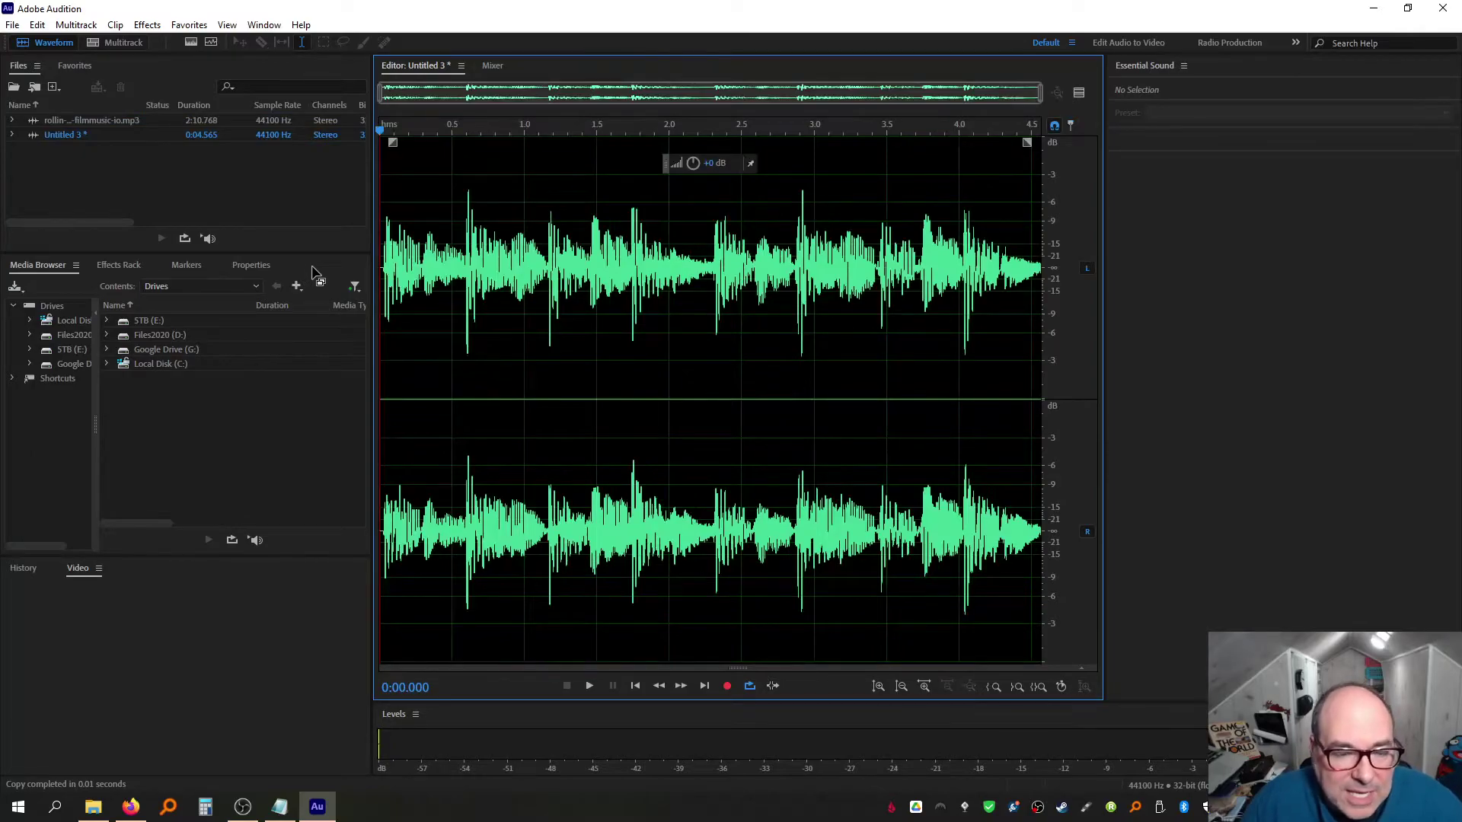
key("space")
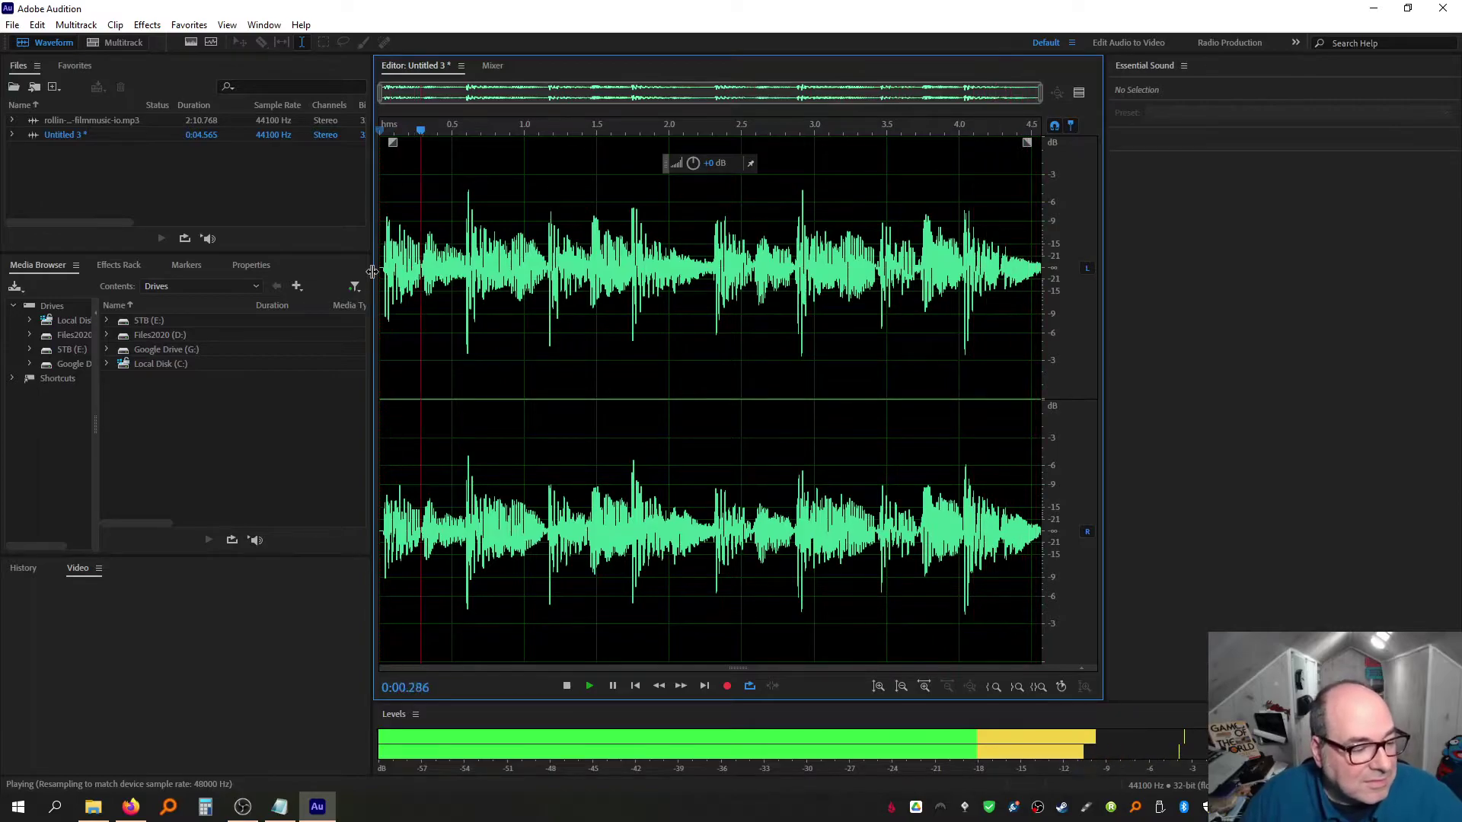
Cut about 0.03 s of silence before the first beat of the Untitled 3 clip and play the trimmed loop
key("space")
left_click_drag(1040, 96, 491, 96)
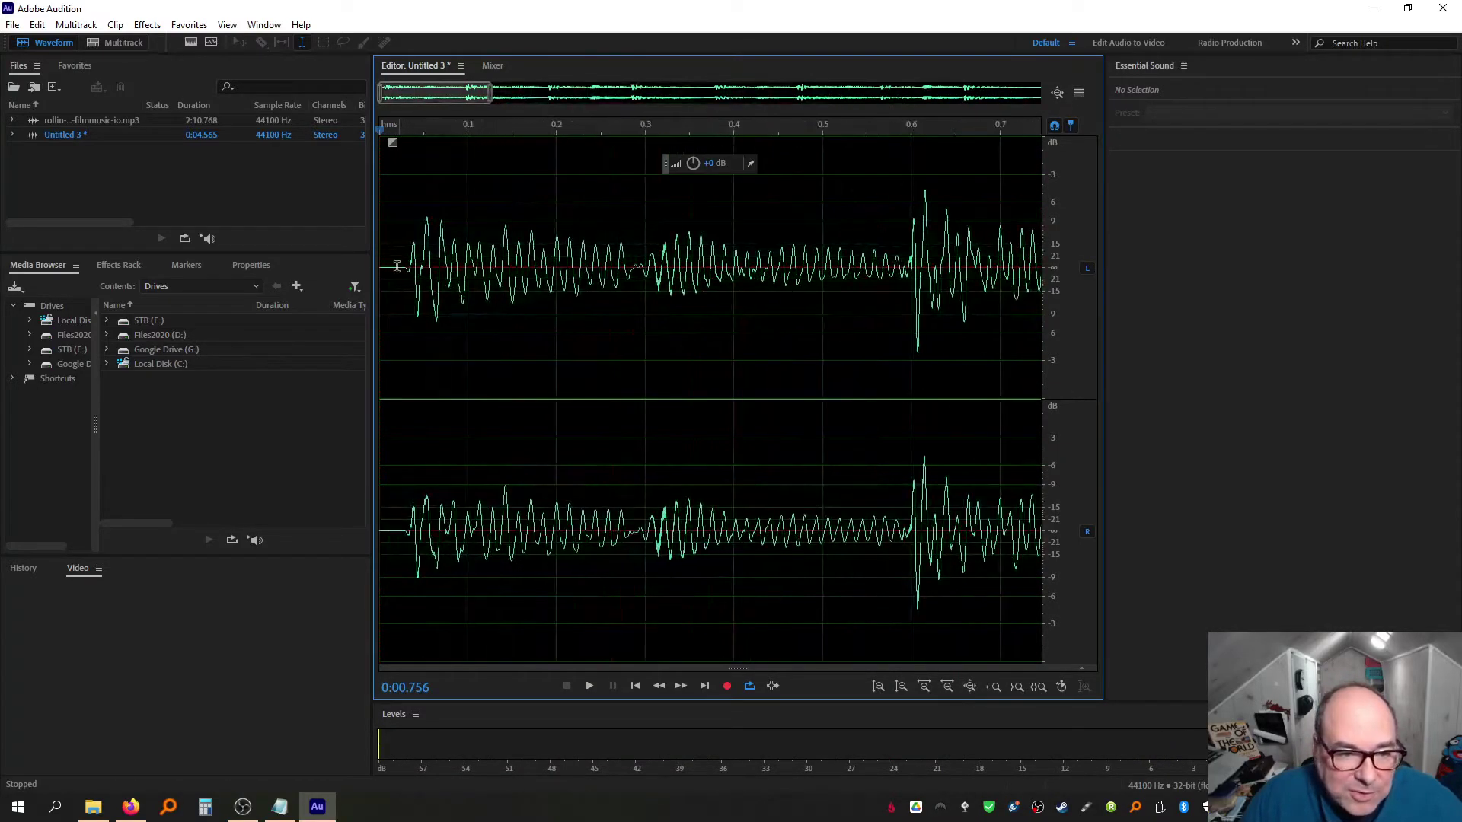
left_click_drag(408, 271, 332, 272)
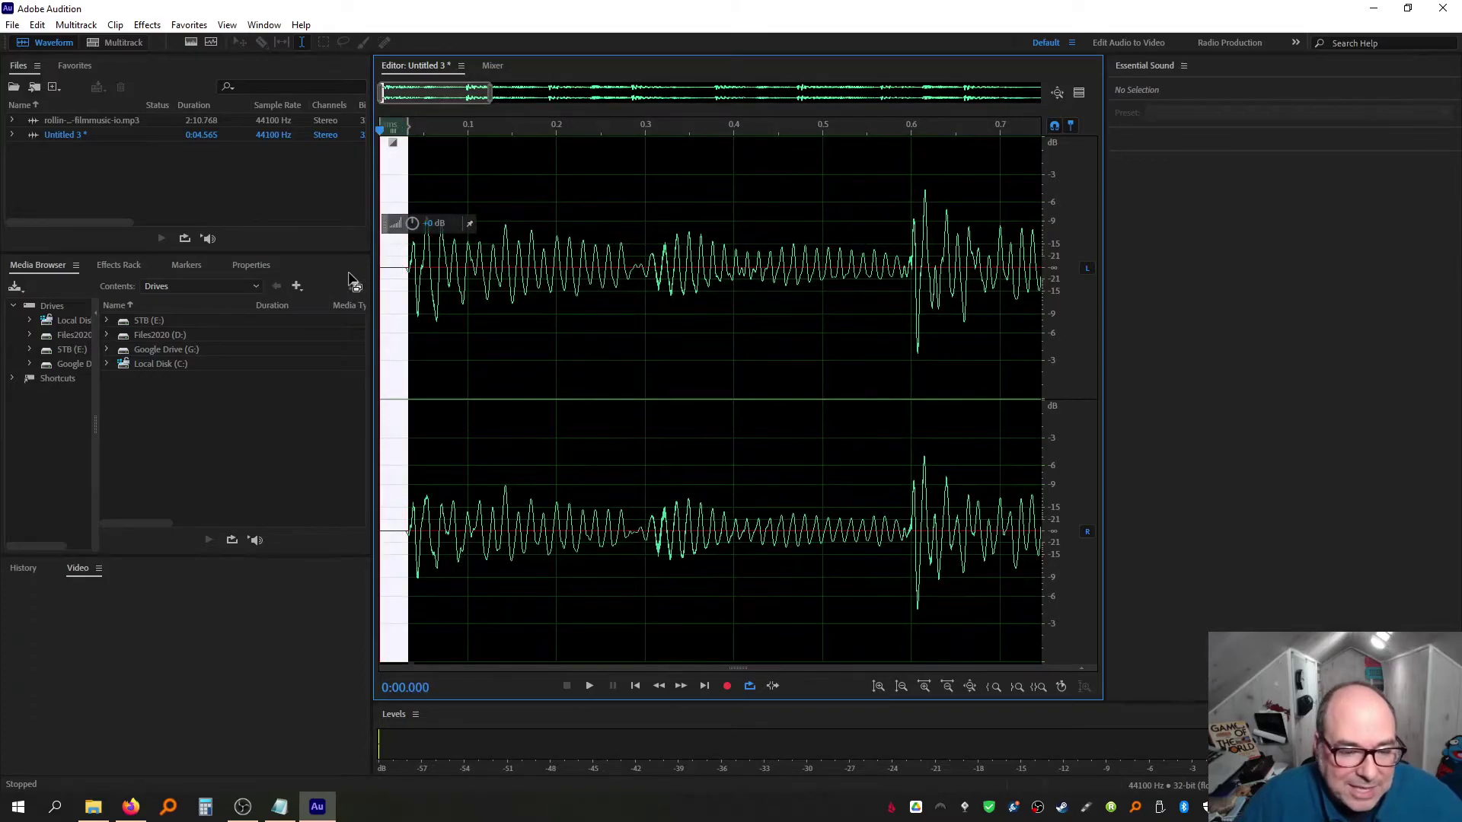
key("Delete")
key("space")
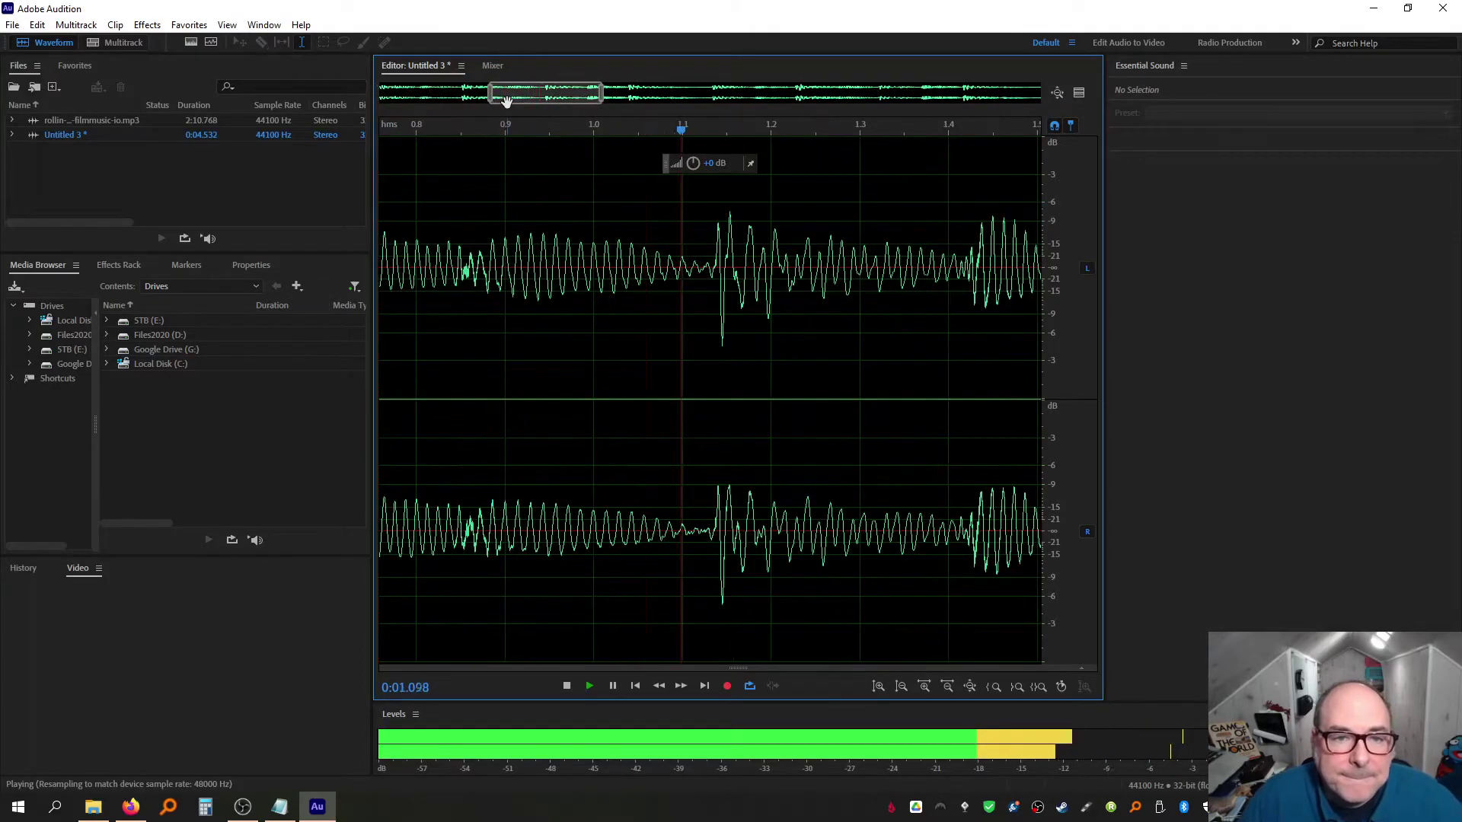
left_click(717, 94)
left_click_drag(715, 95, 323, 111)
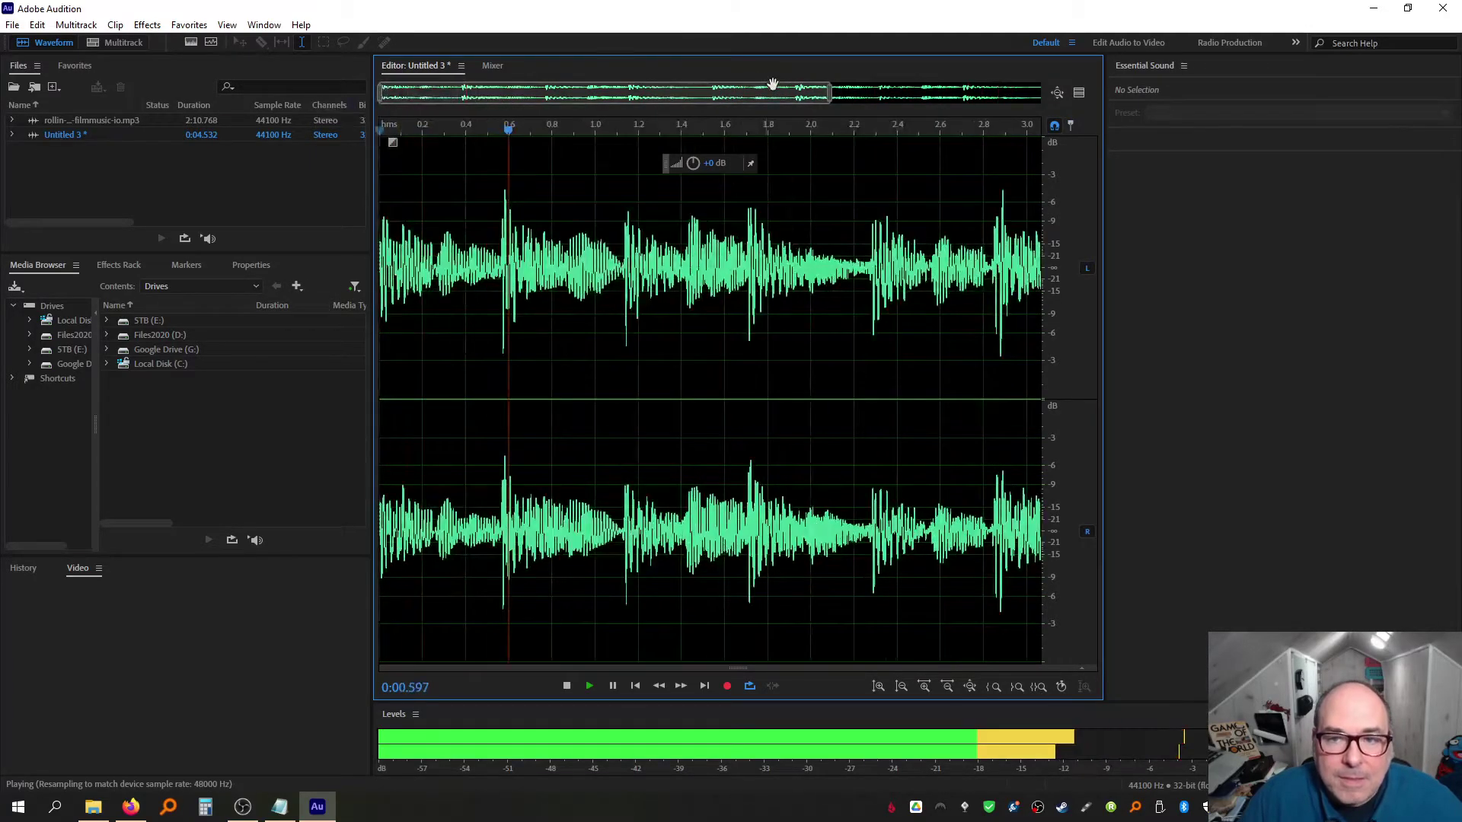
left_click_drag(829, 93, 1070, 114)
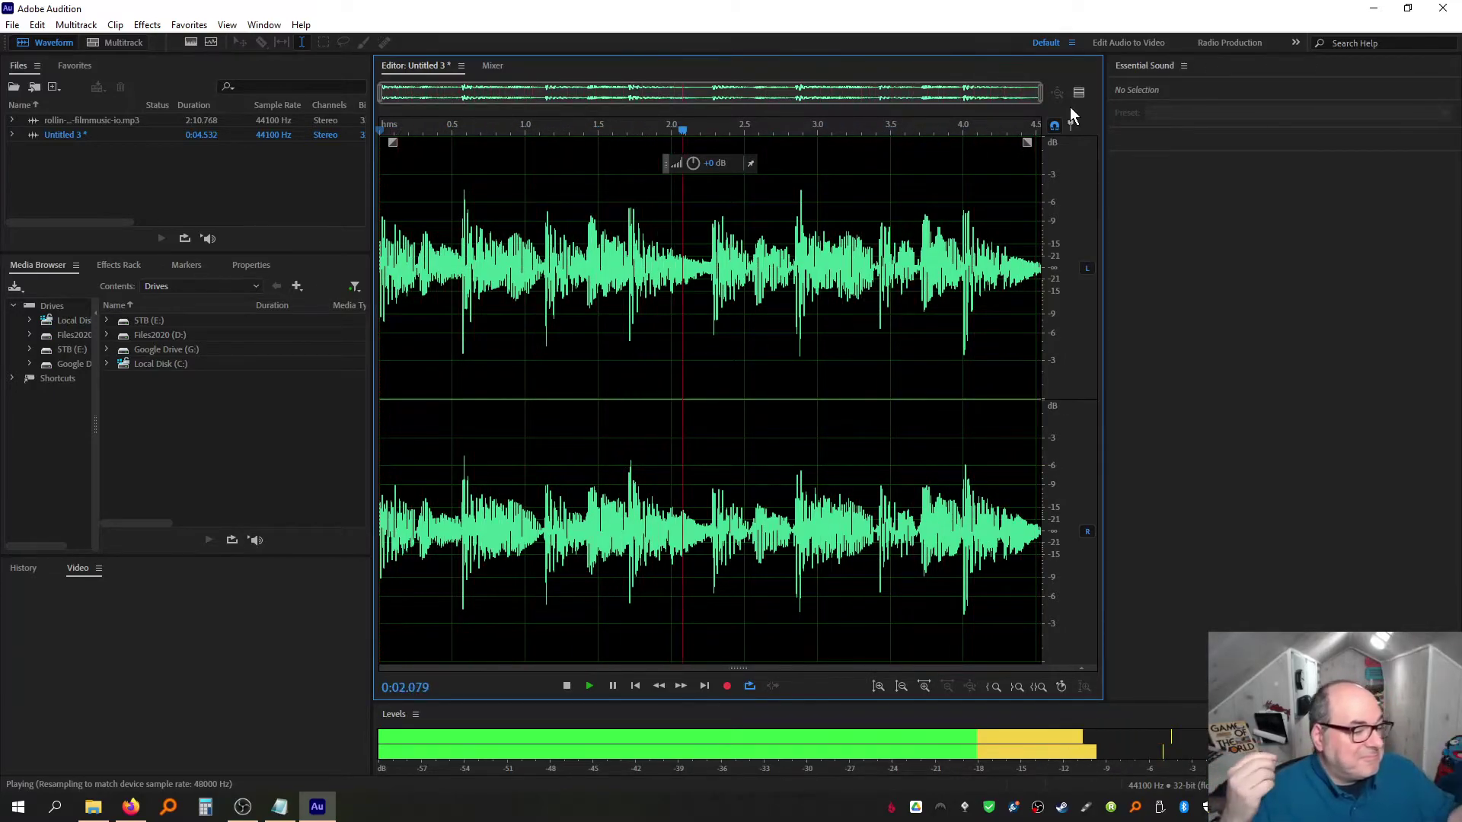
key("space")
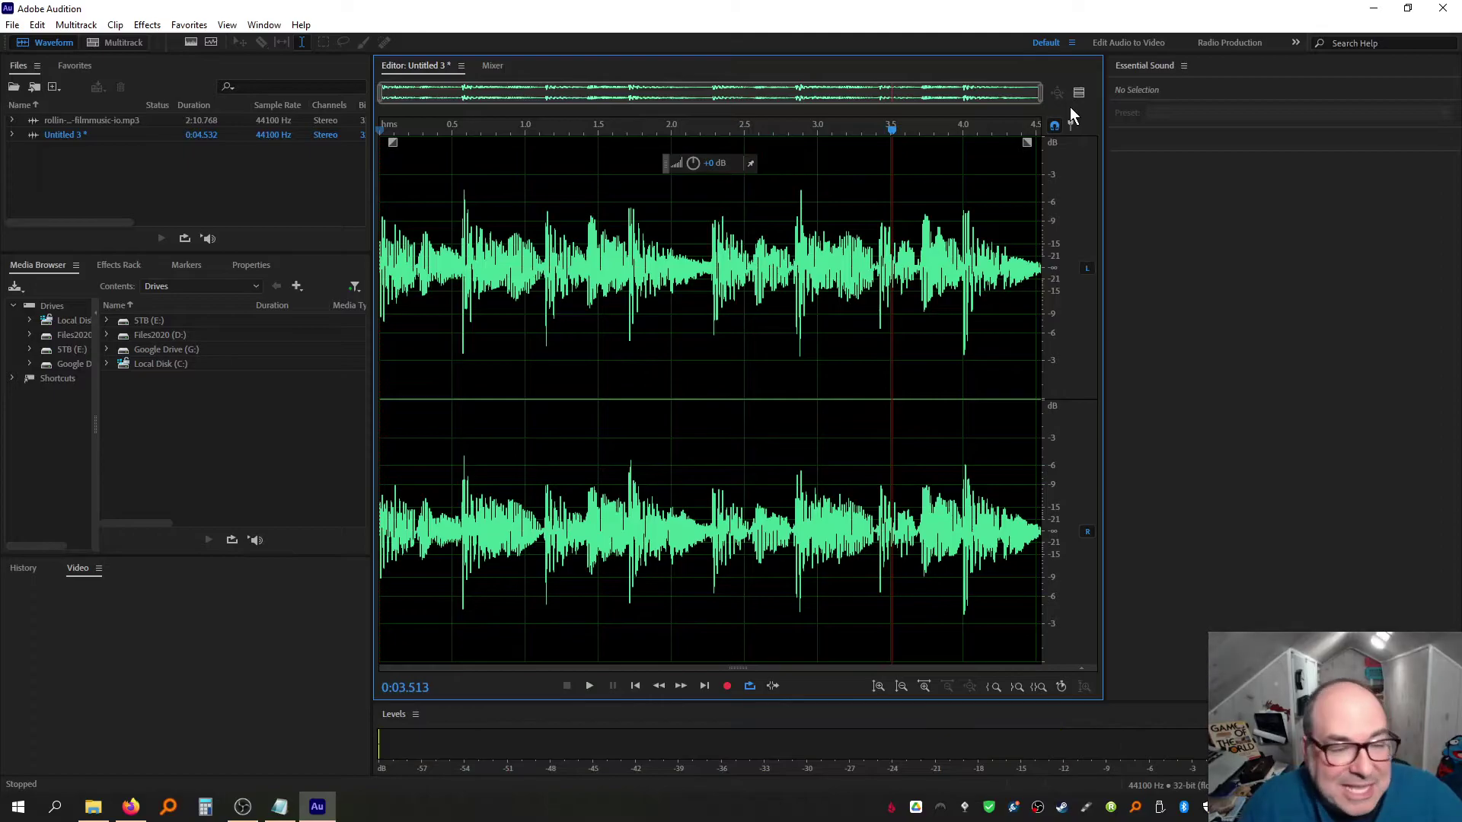
Save the trimmed clip as rollin5-loop1.wav in Wave PCM format with a 16-bit sample type
left_click(12, 25)
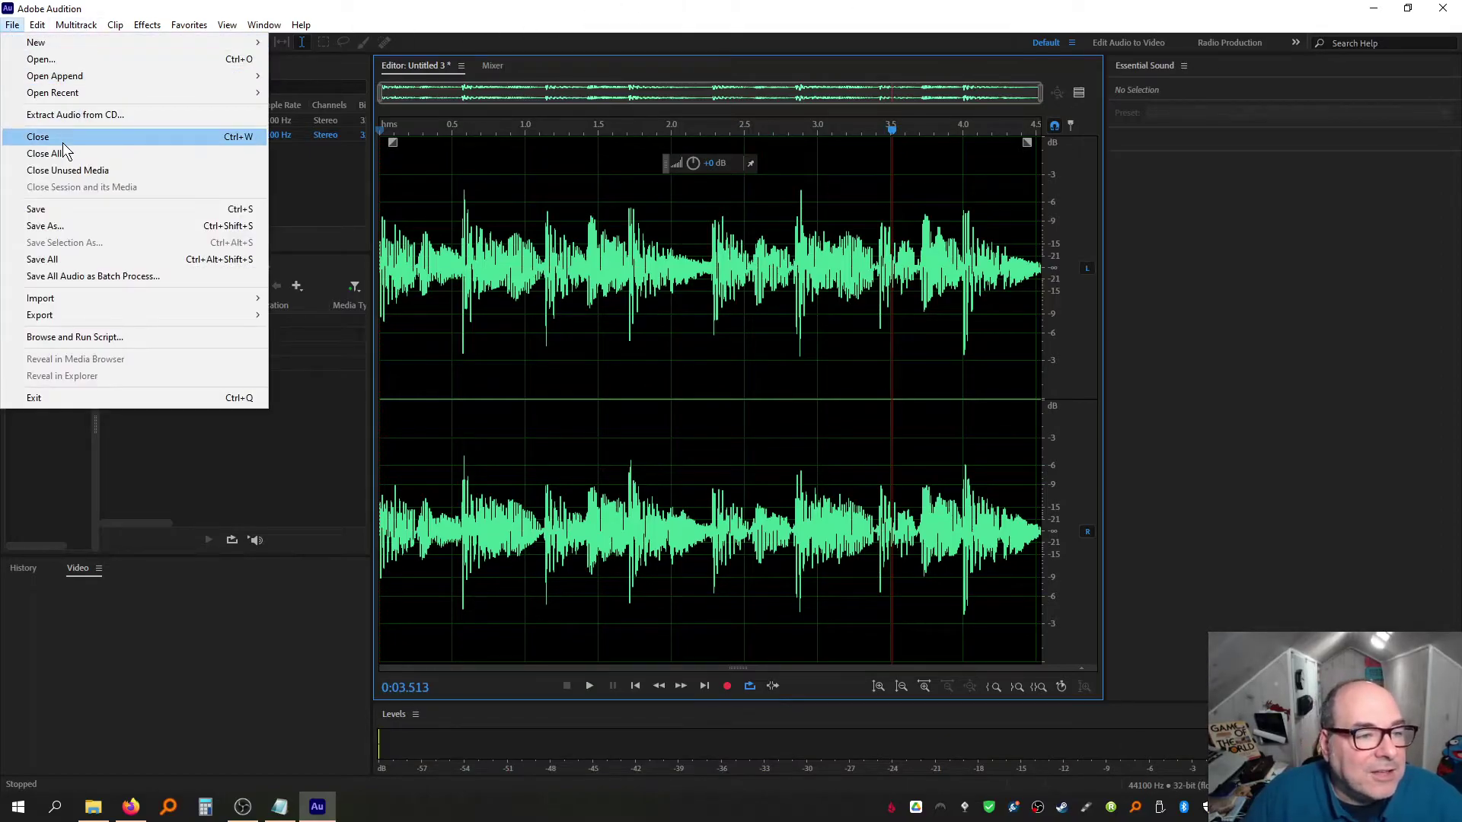
left_click(66, 225)
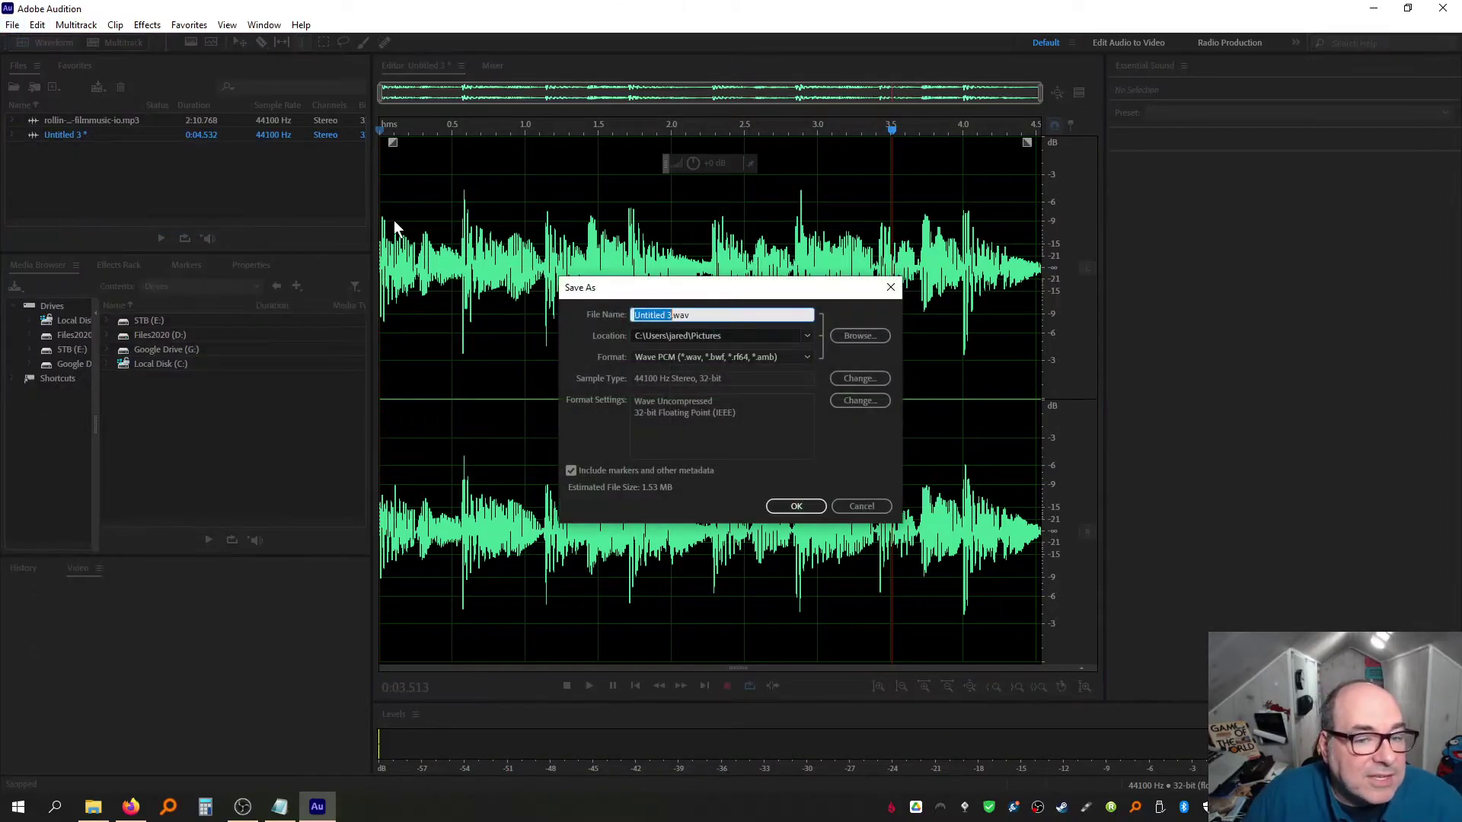
left_click(875, 382)
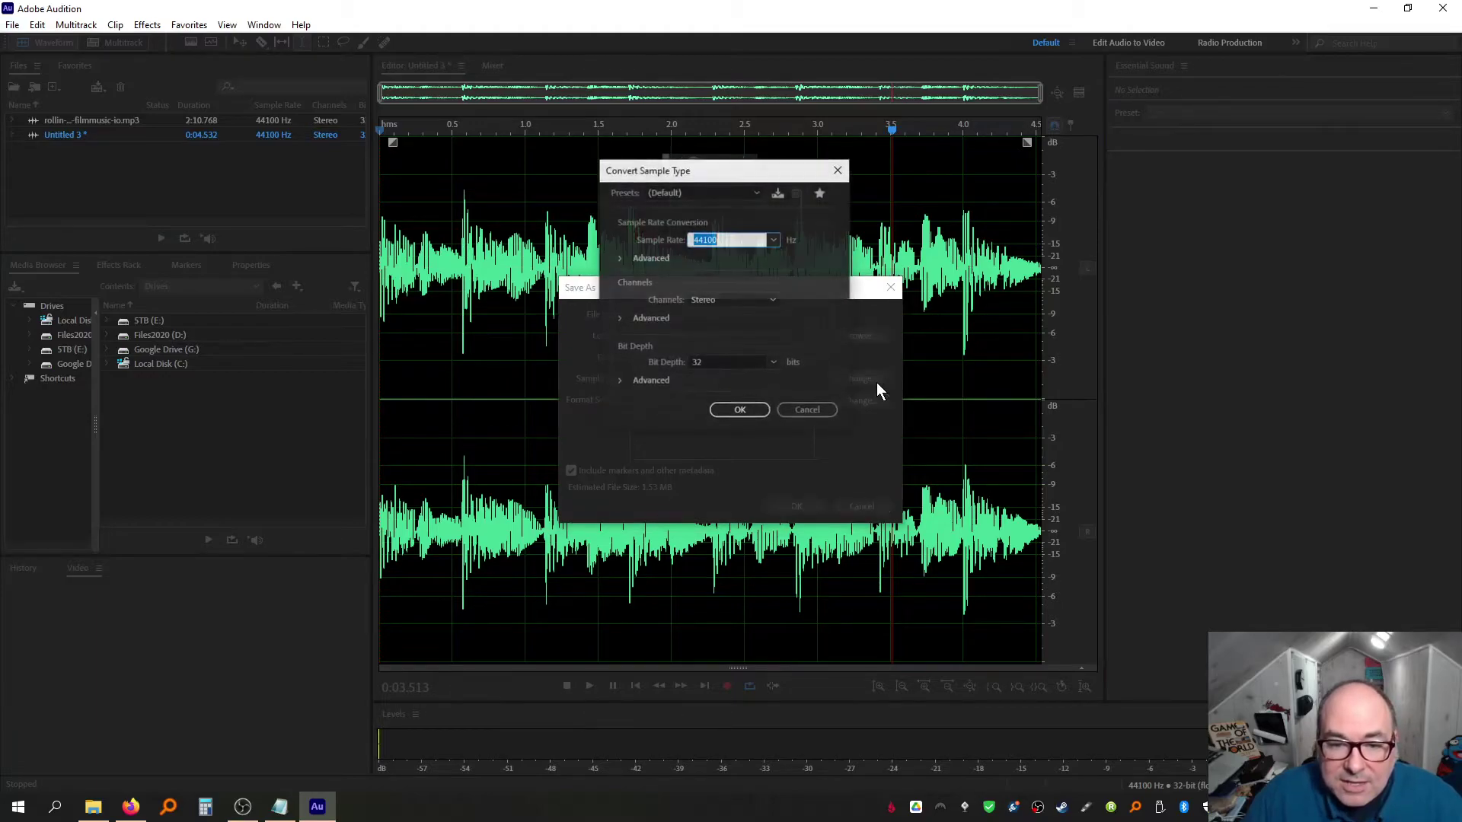
left_click(775, 364)
left_click(753, 398)
left_click(739, 410)
left_click(720, 315)
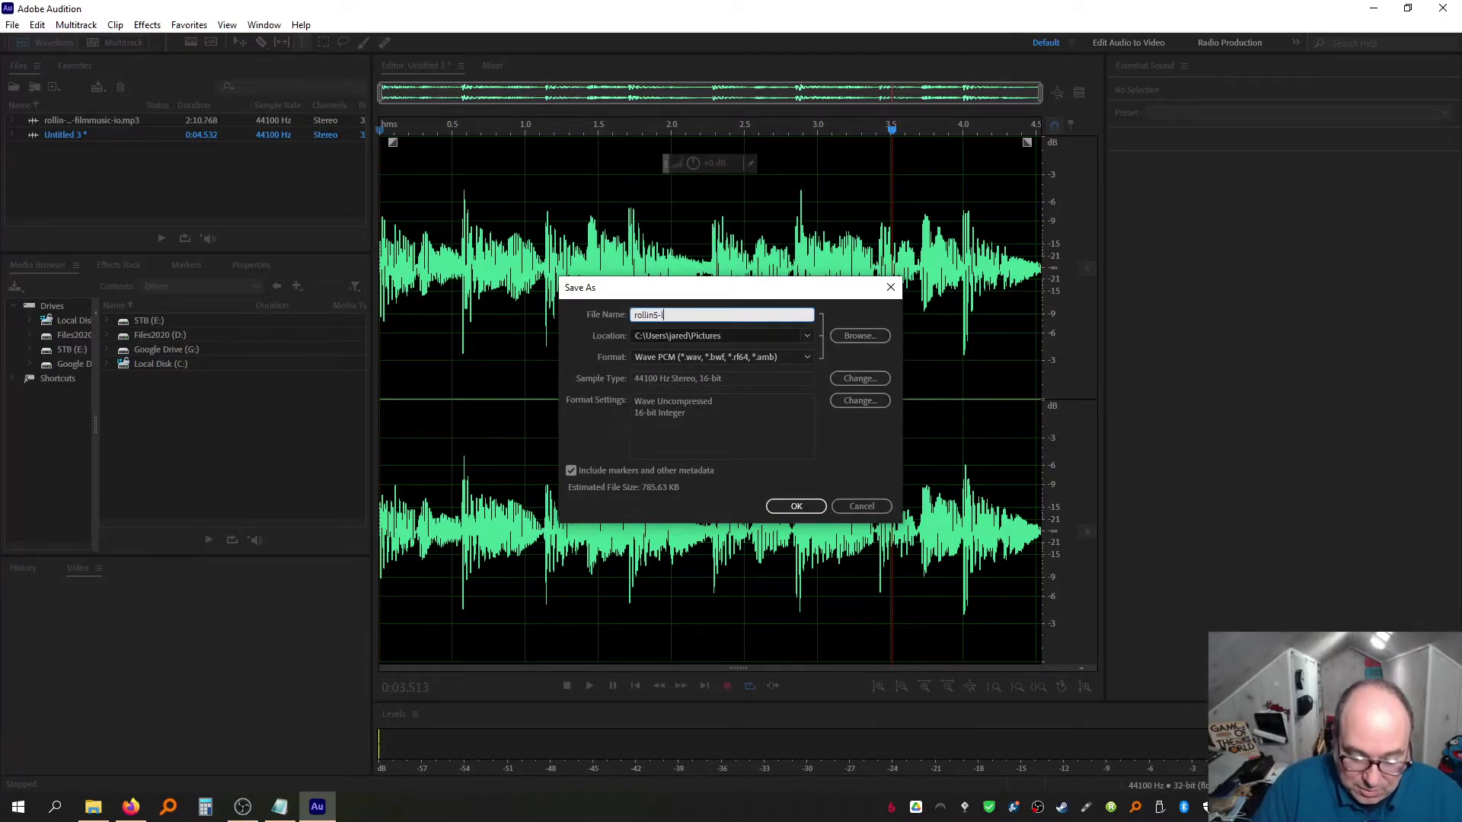
key("Return")
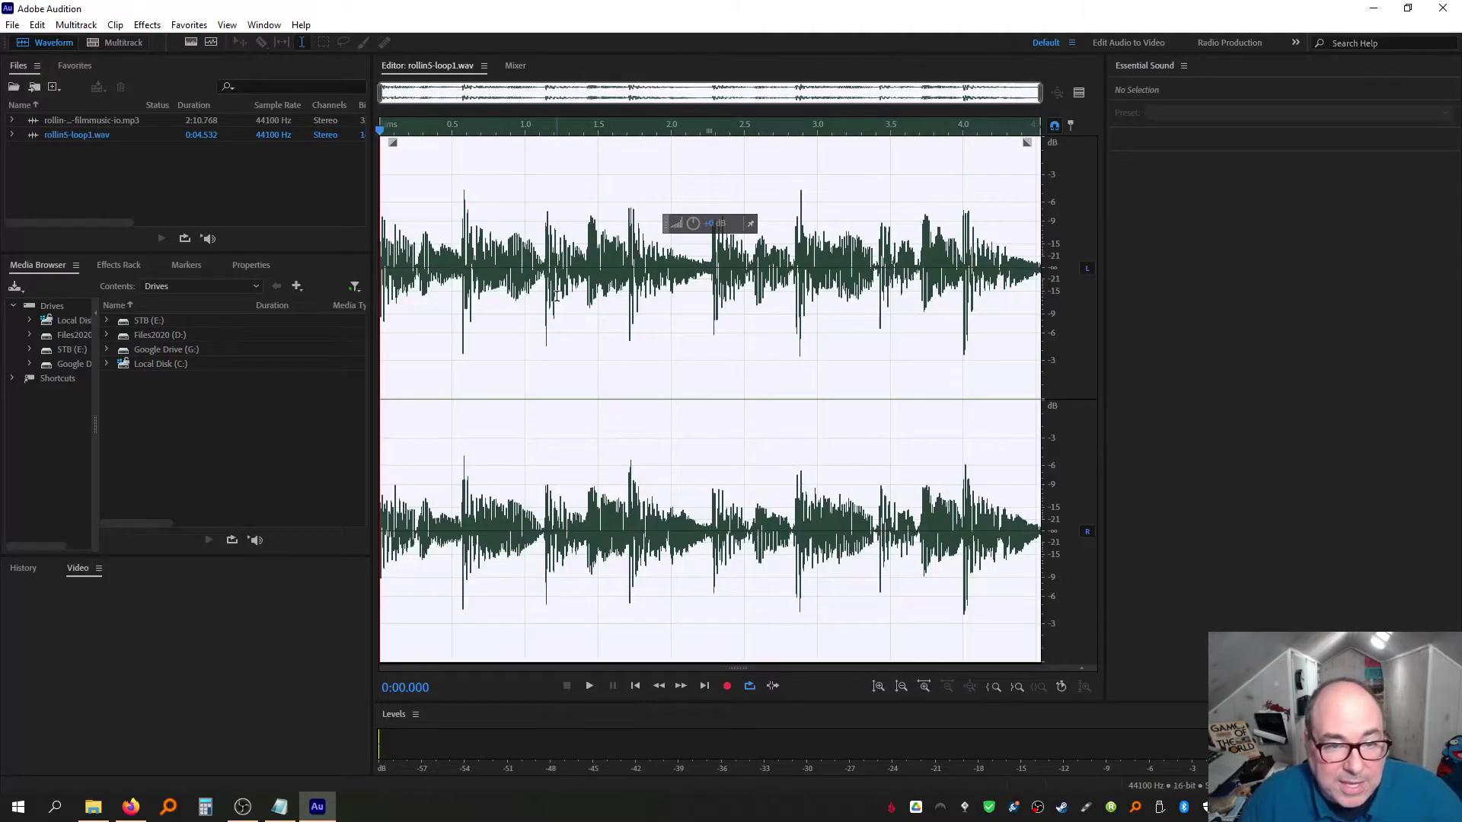
Close the rollin5-loop1 clip and listen to the rollin-at-5 track from about 0:05
key("ctrl+w")
left_click(619, 283)
key("space")
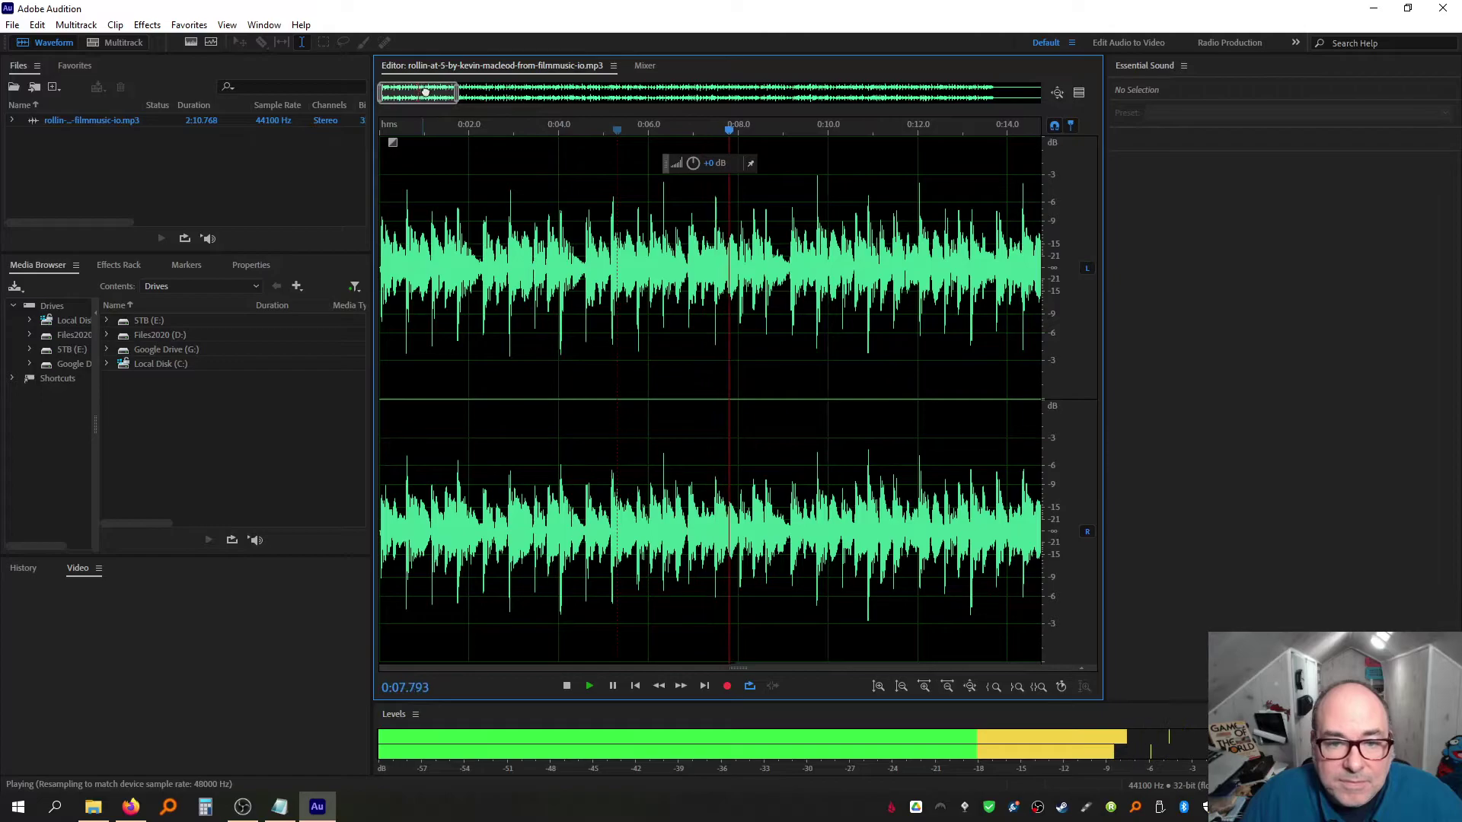
left_click_drag(460, 93, 589, 89)
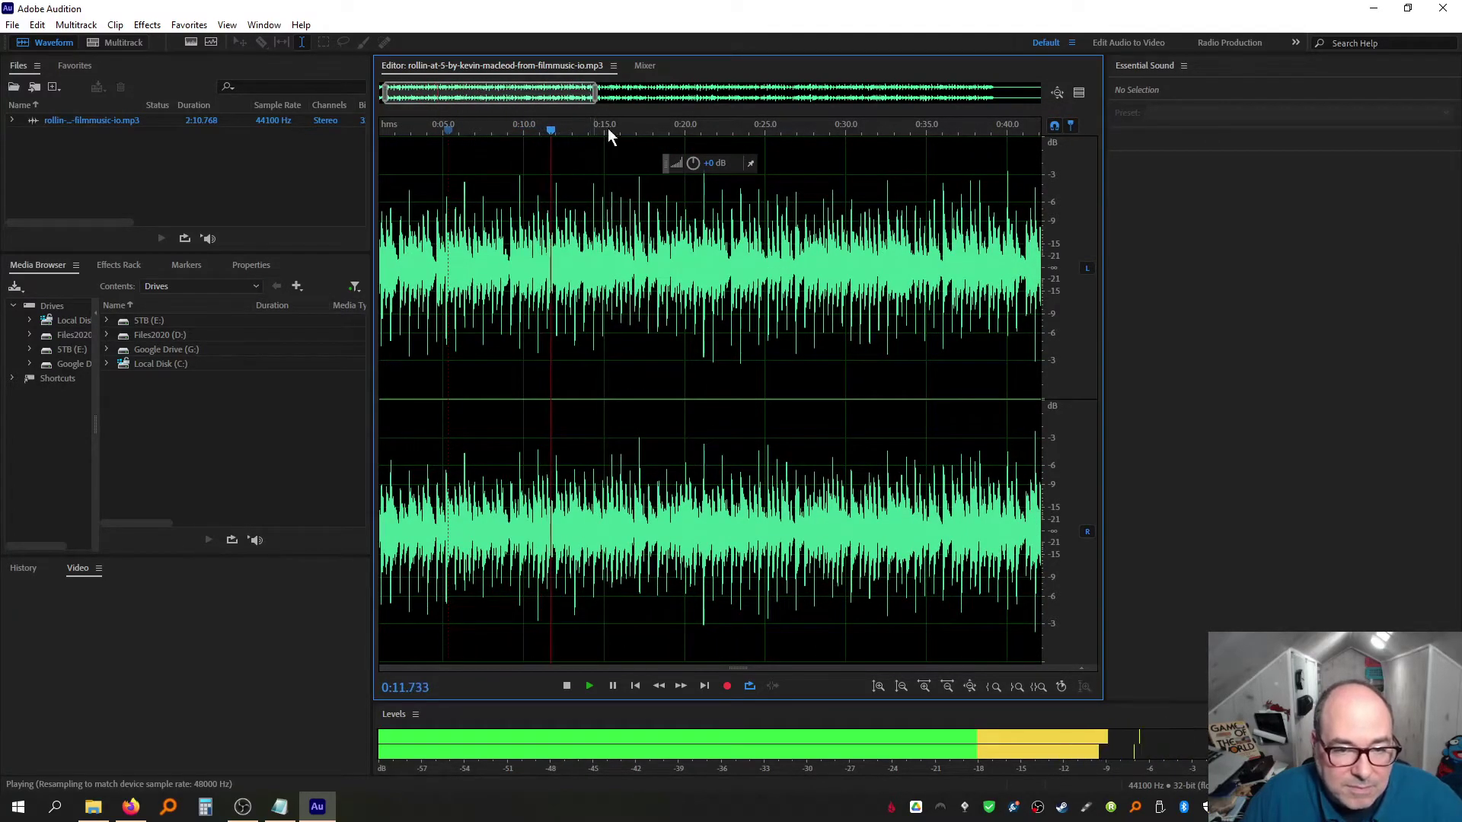
key("space")
Copy the rollin-at-5 section from about 0:08.617 to 0:14.526 into a new file and play its start
left_click_drag(501, 269, 596, 271)
left_click(13, 24)
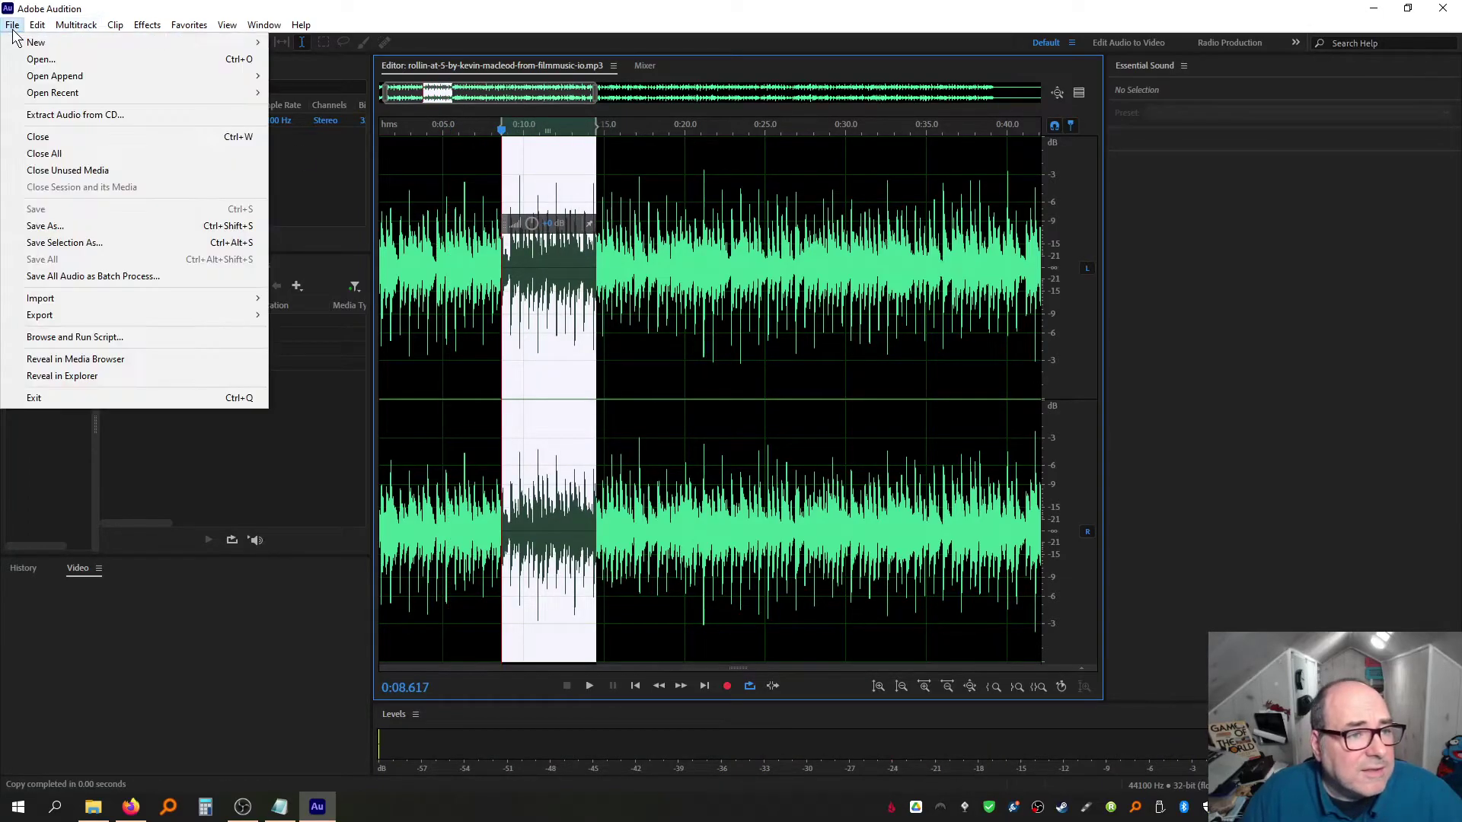
left_click(119, 192)
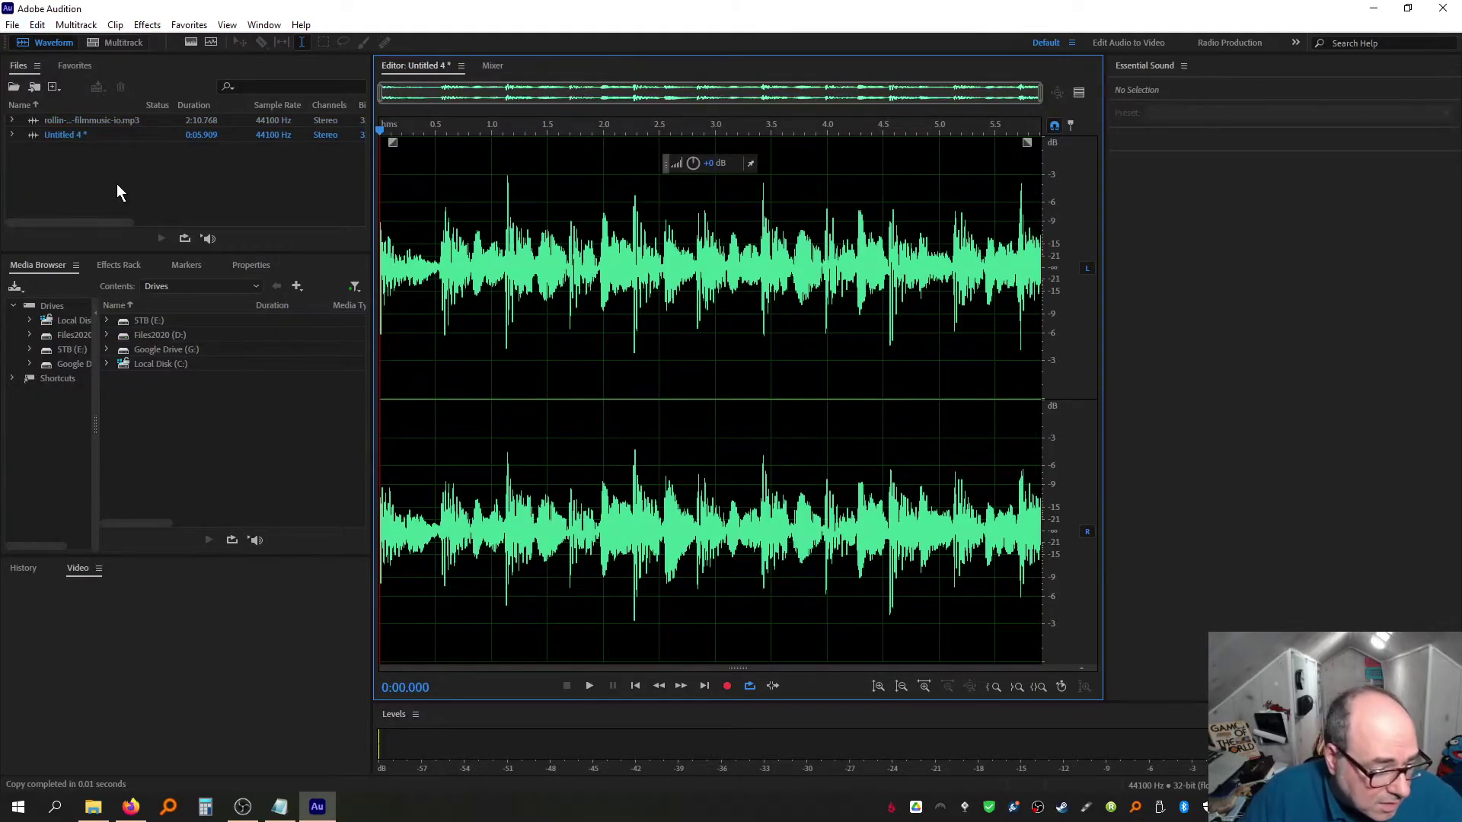
key("space")
key("space")
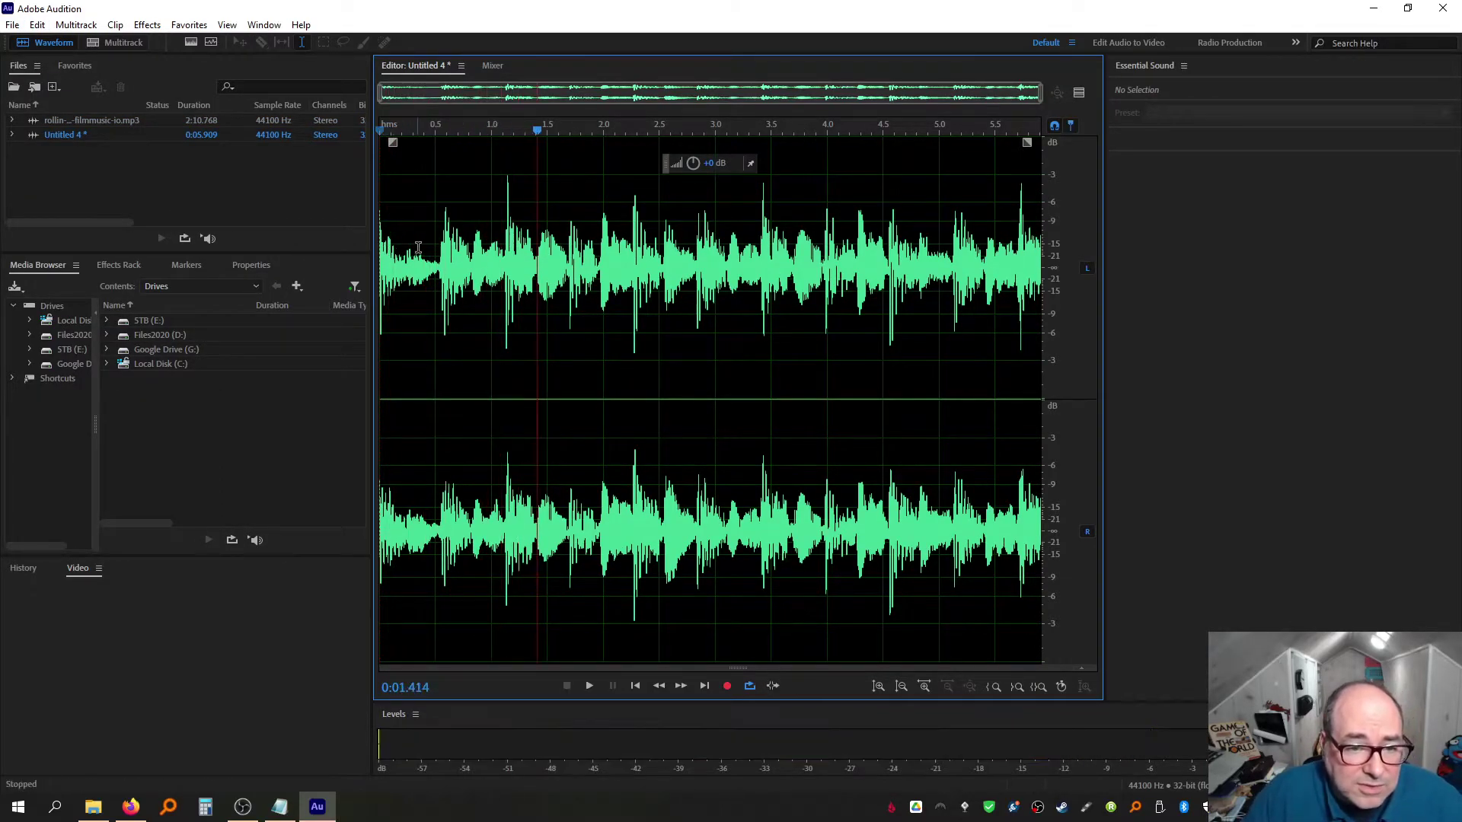
Trim the first 0.5 s of the Untitled 4 clip, cut everything after about 0:04.612, and play the result
left_click_drag(437, 270, 268, 272)
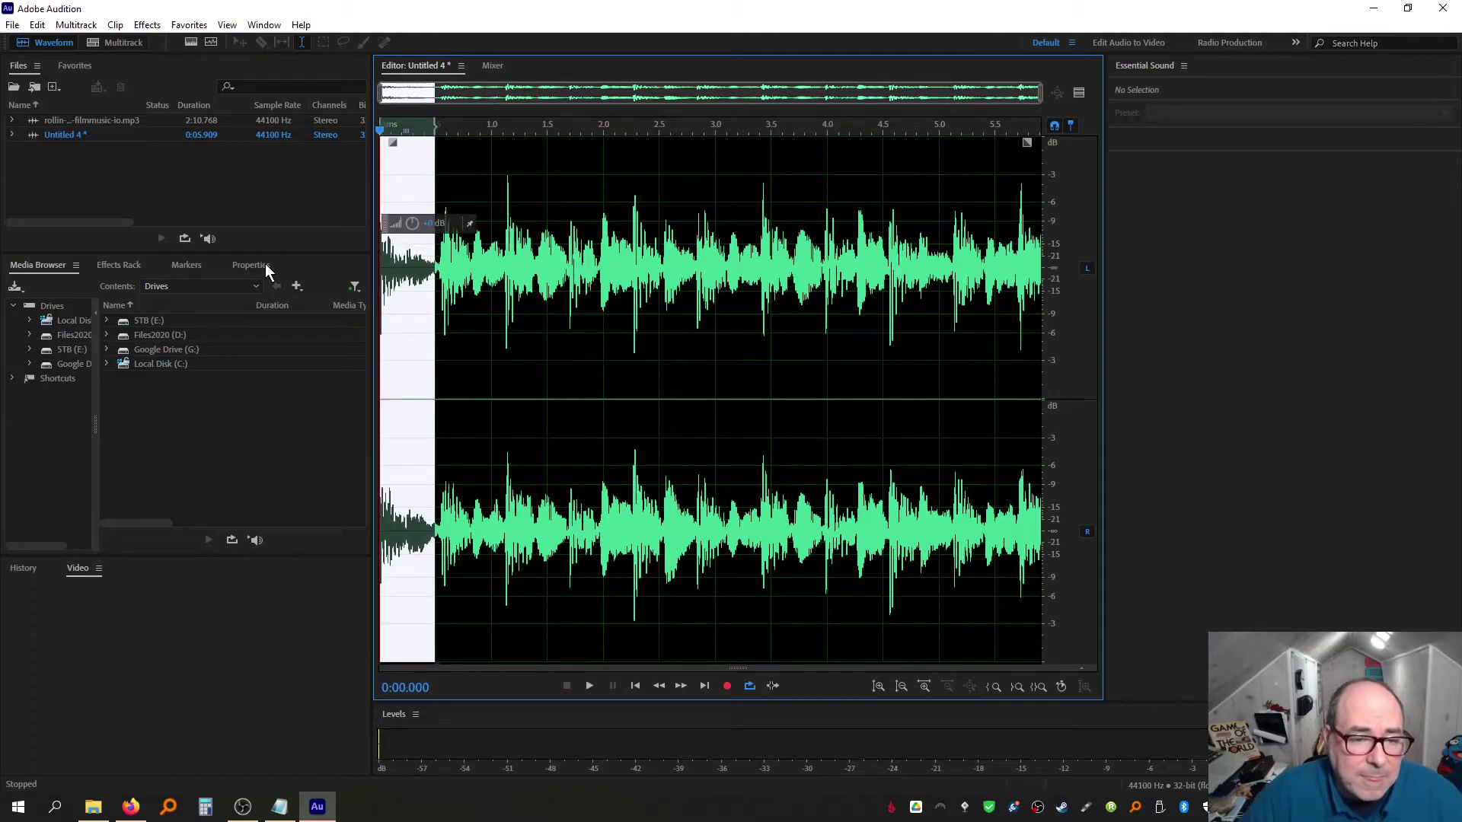
key("Delete")
key("space")
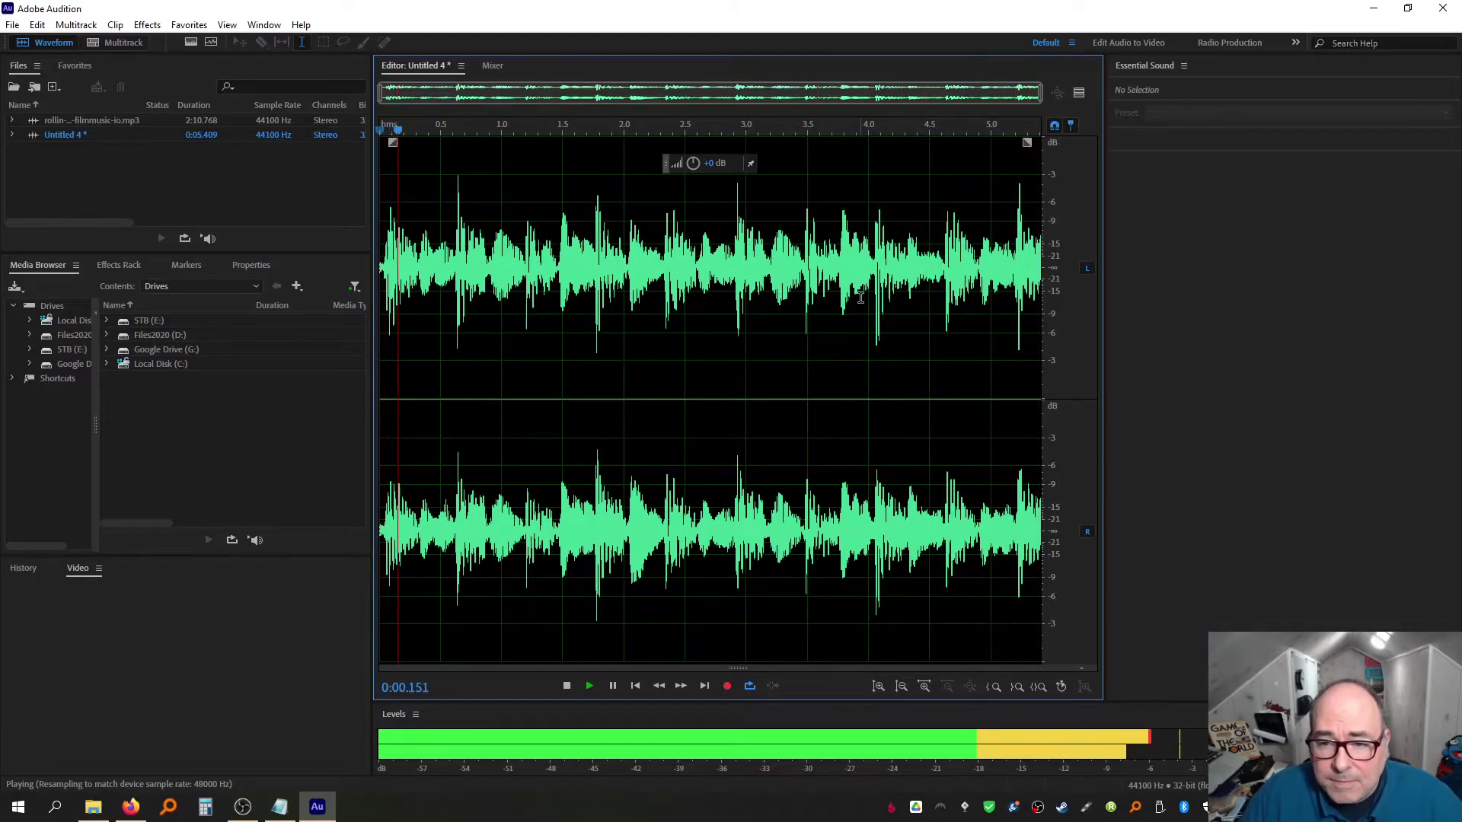
left_click_drag(943, 272, 1306, 286)
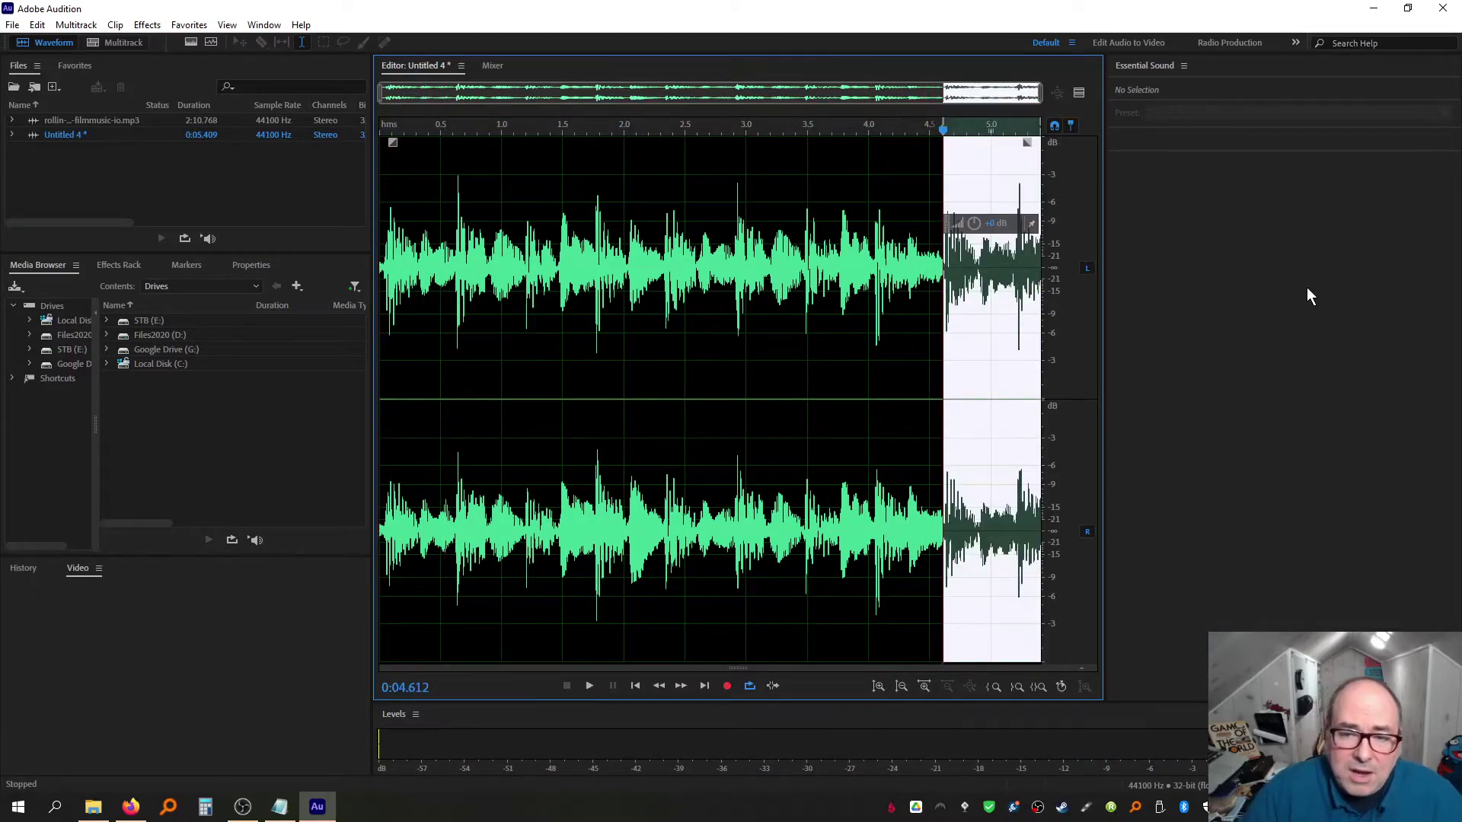
key("Delete")
key("space")
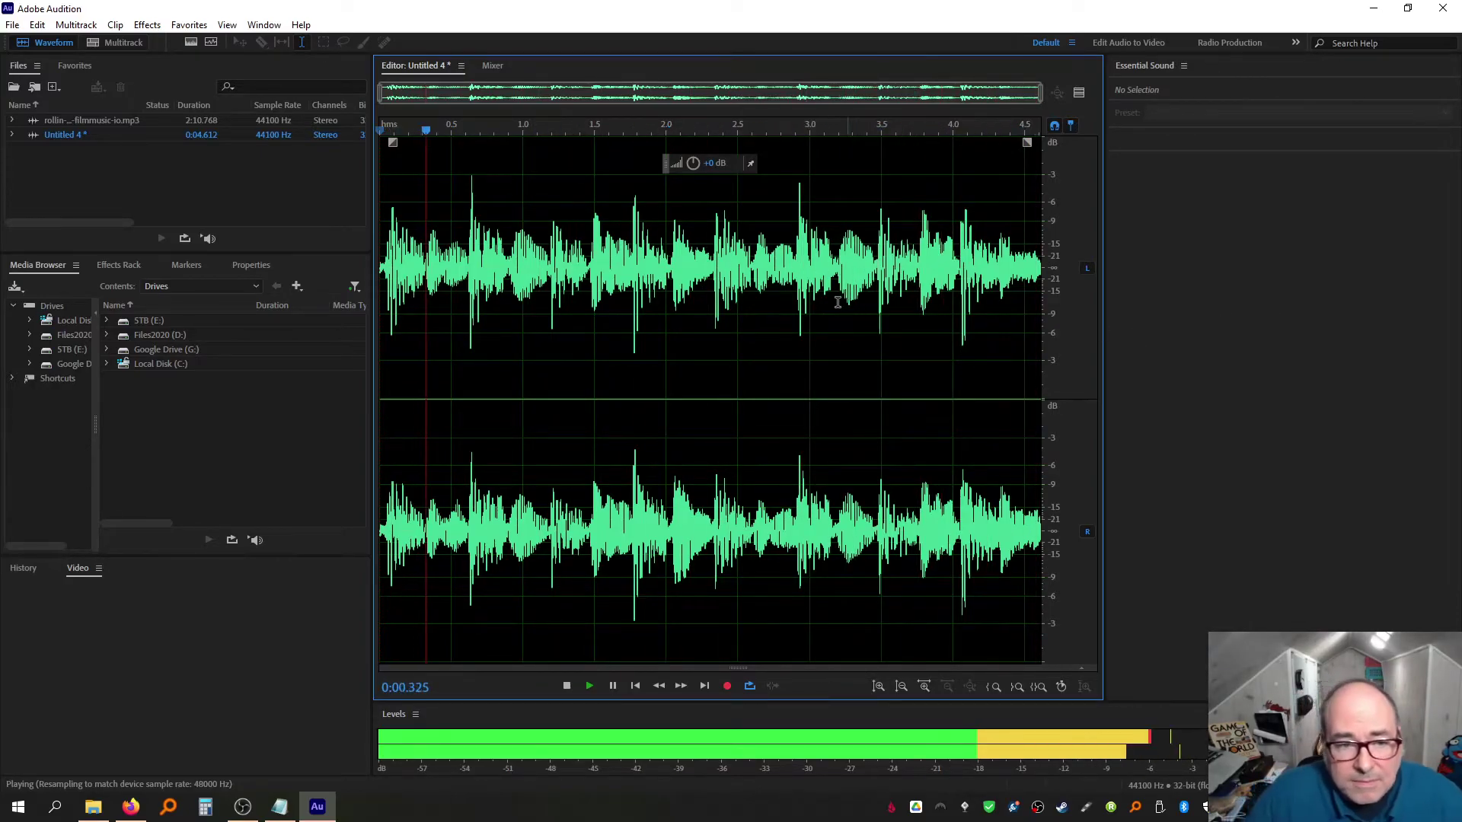
key("space")
Cut about 0.03 s before the first beat of the Untitled 4 clip and play the whole clip as a loop
scroll(397, 206, "up", 4)
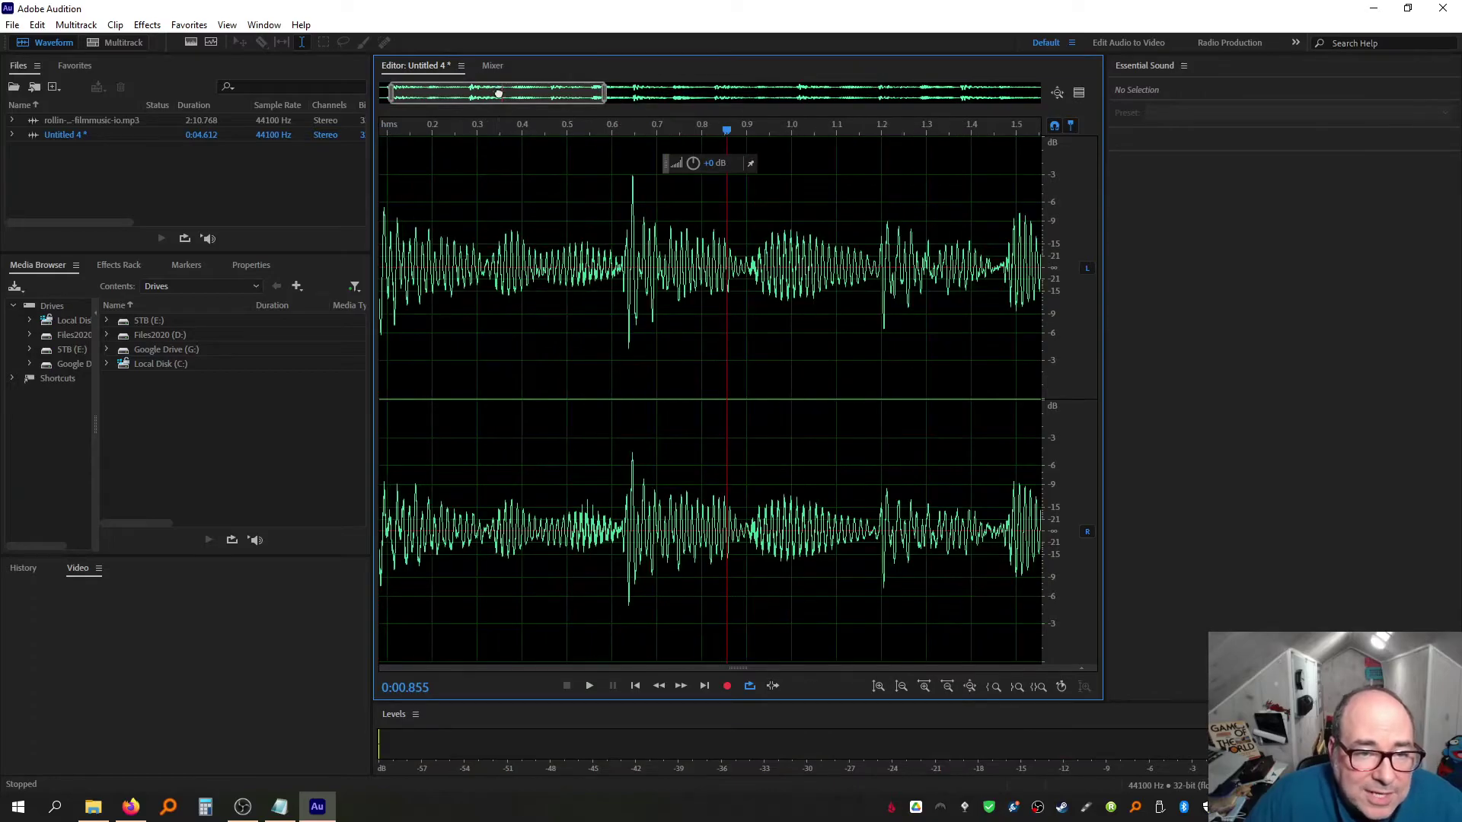
left_click_drag(499, 93, 488, 93)
left_click_drag(394, 268, 326, 263)
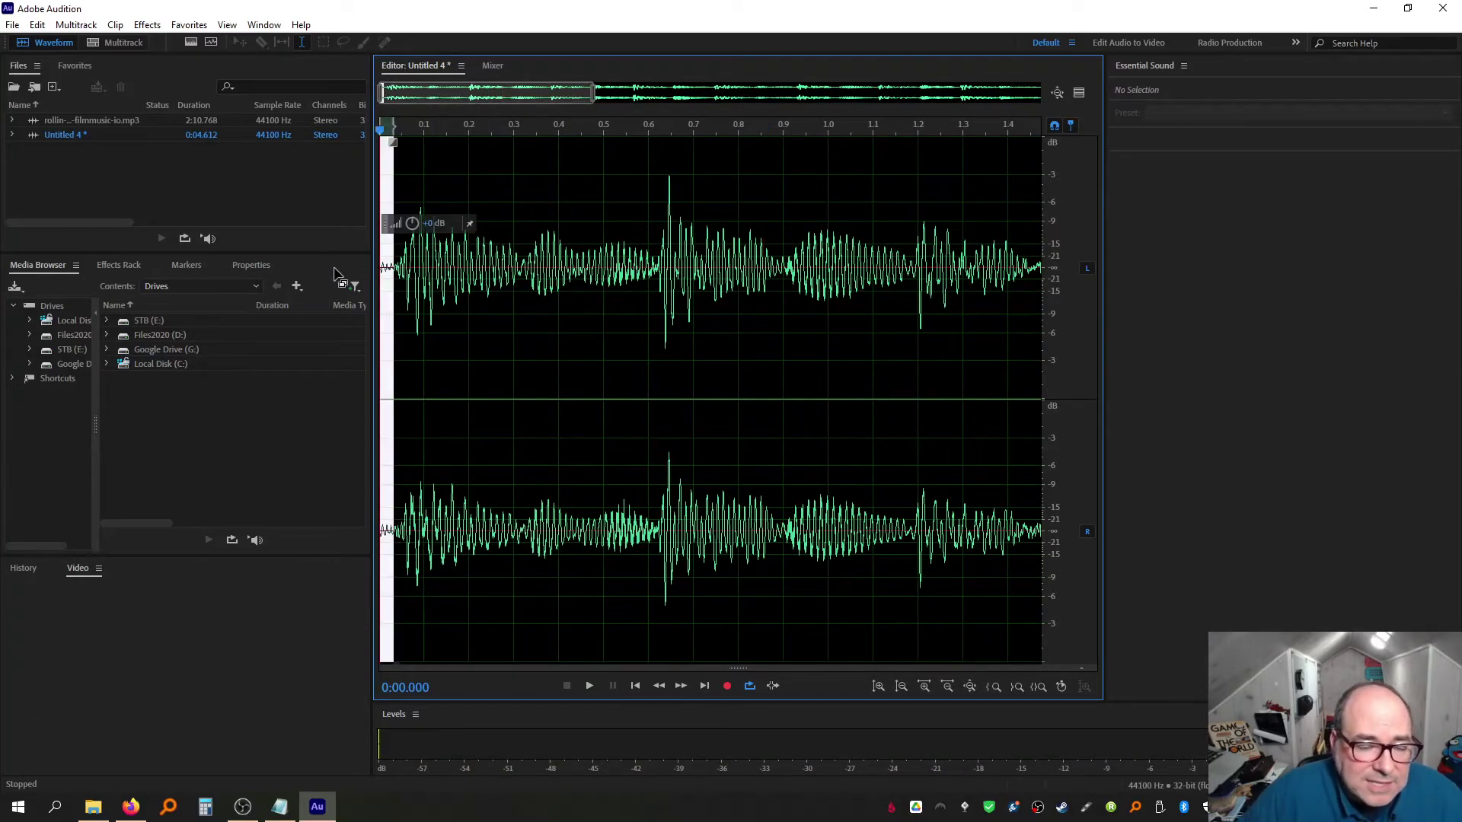
key("Delete")
key("space")
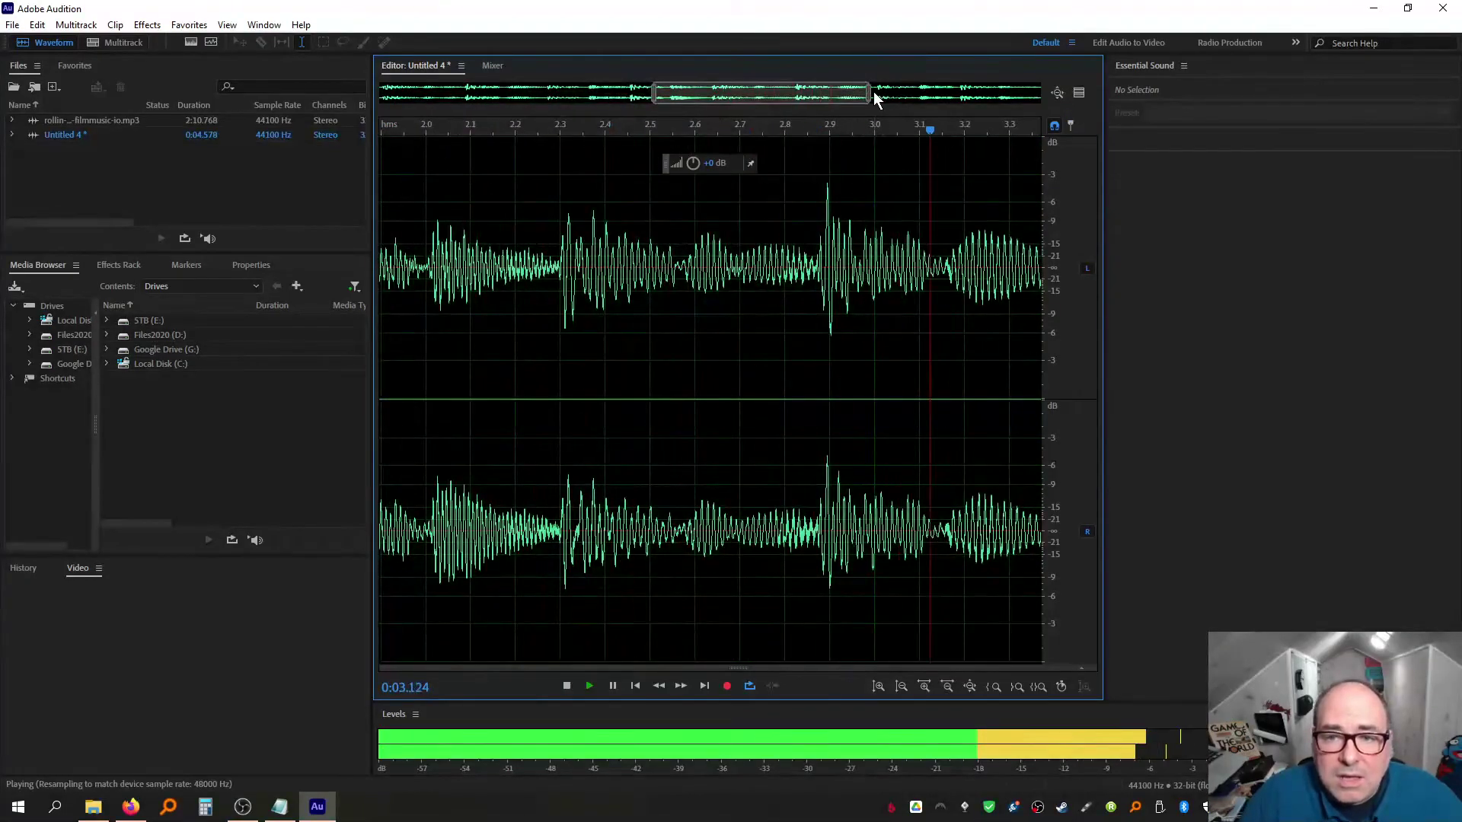
left_click_drag(872, 93, 1090, 104)
left_click_drag(658, 95, 304, 76)
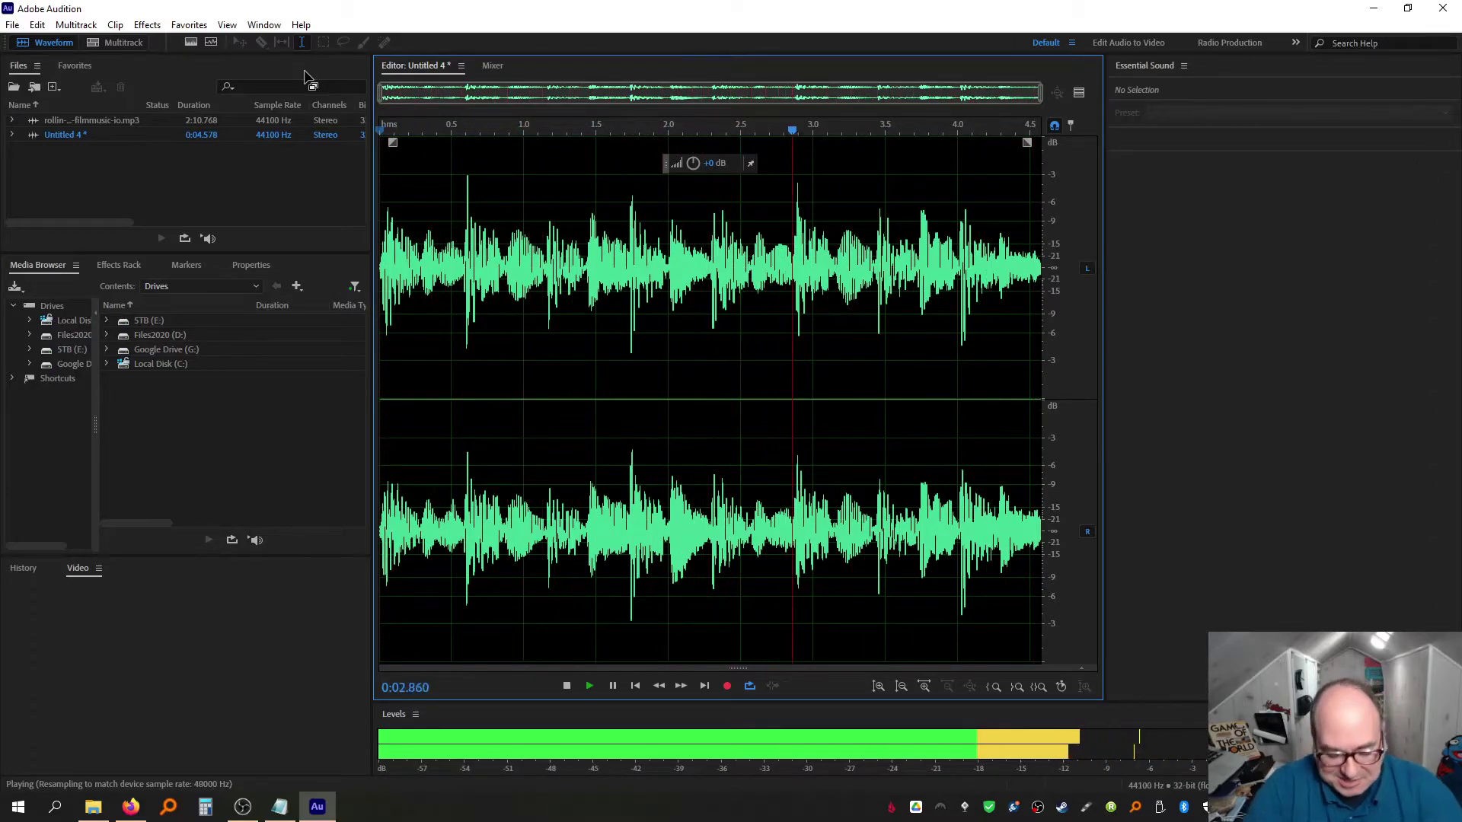
key("space")
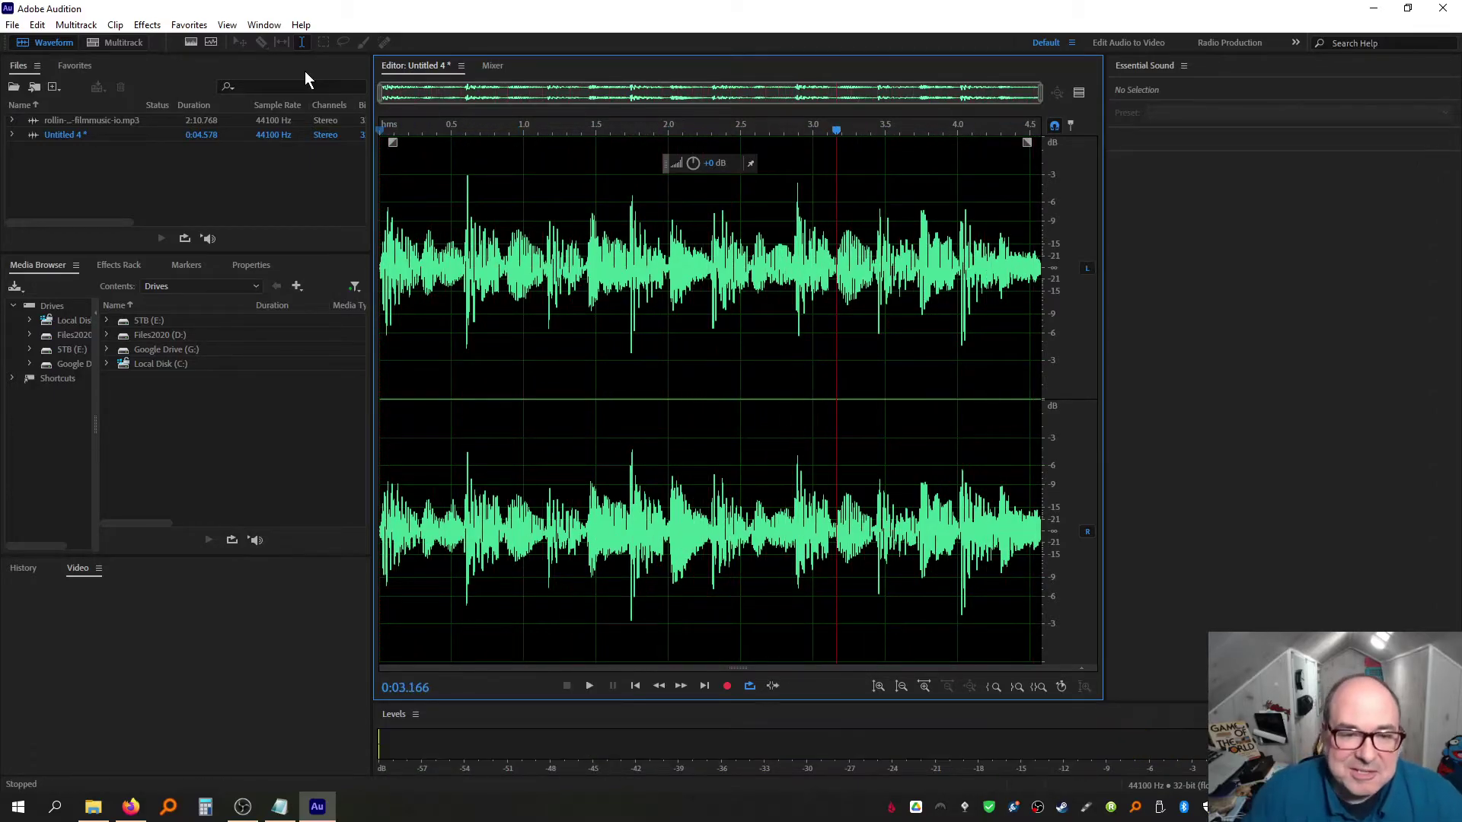
Save the Untitled 4 clip as rollin5-loop2.wav in Wave PCM format with a 16-bit sample type
left_click(12, 24)
left_click(90, 222)
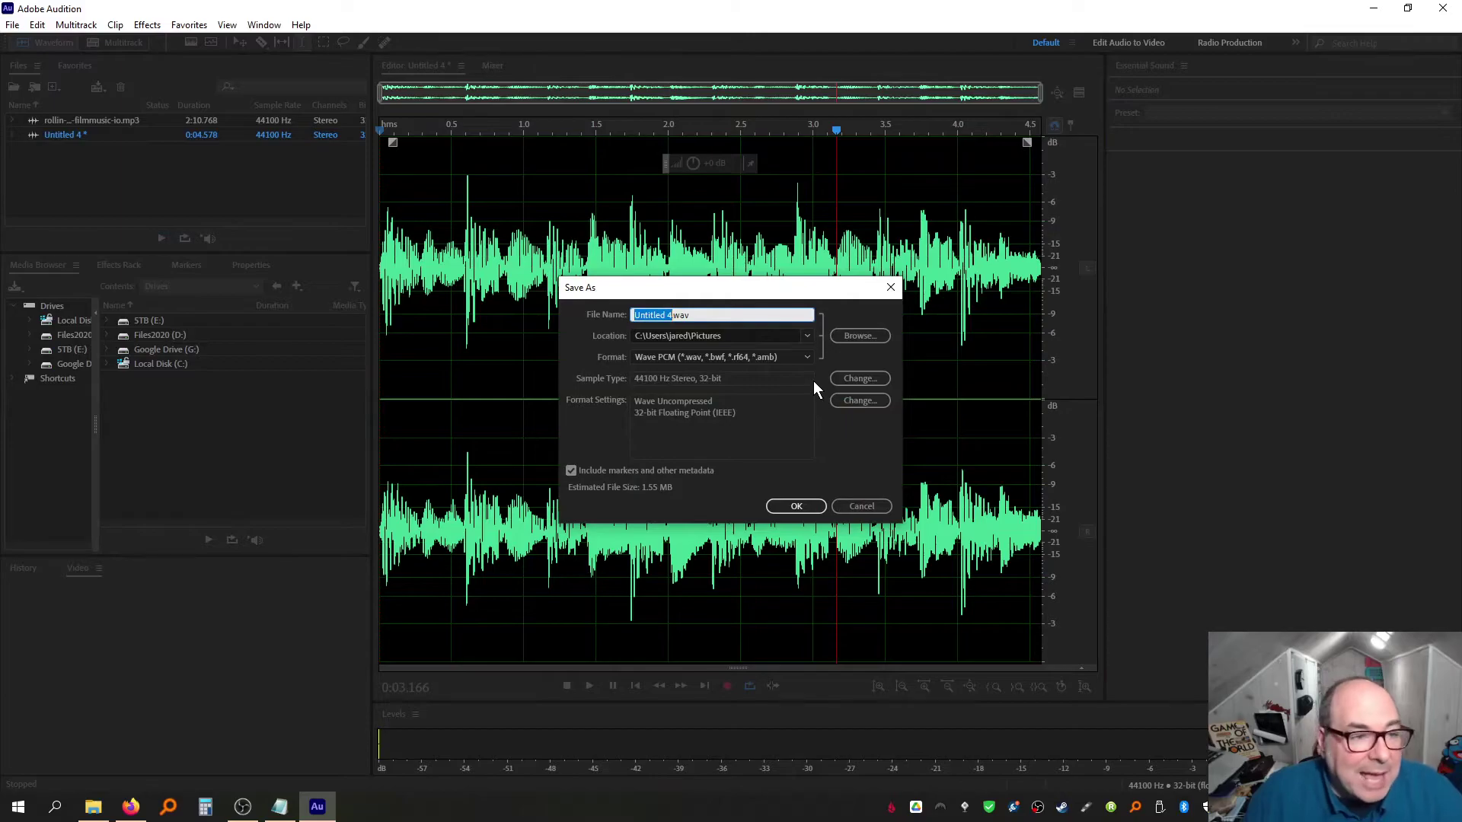
type("rollin5-loop2")
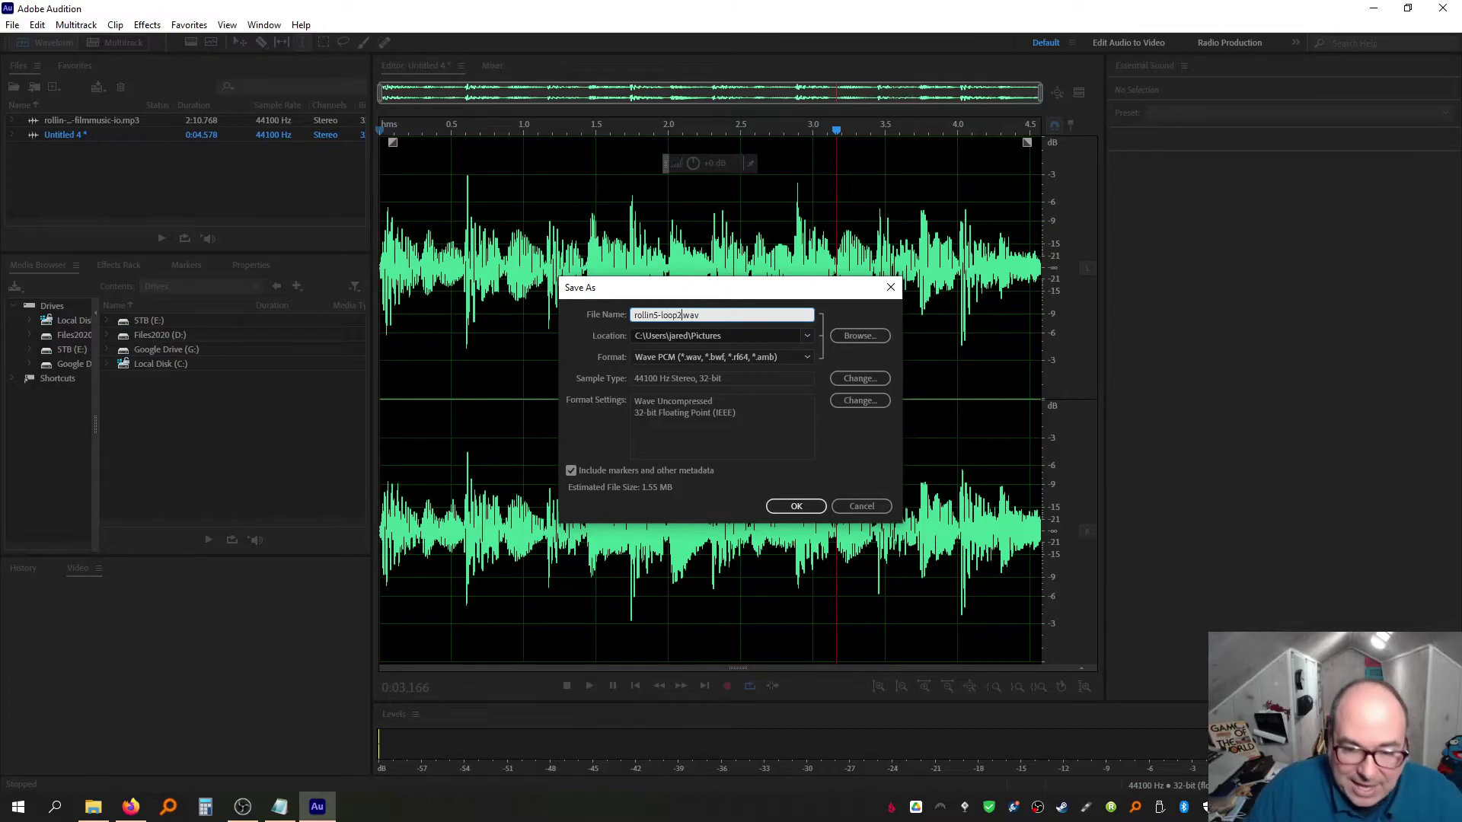
left_click(877, 376)
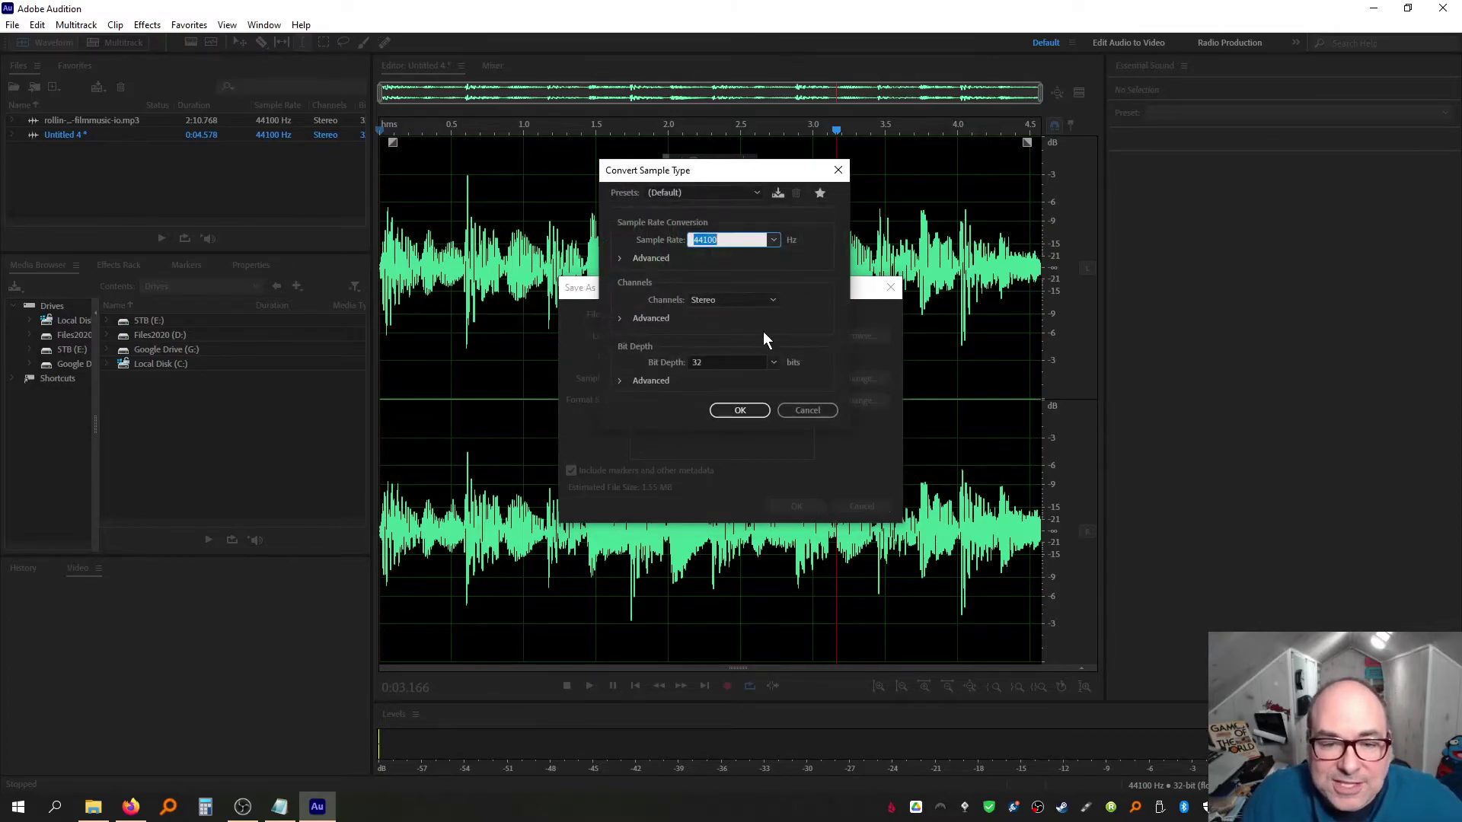
left_click(737, 363)
left_click(773, 367)
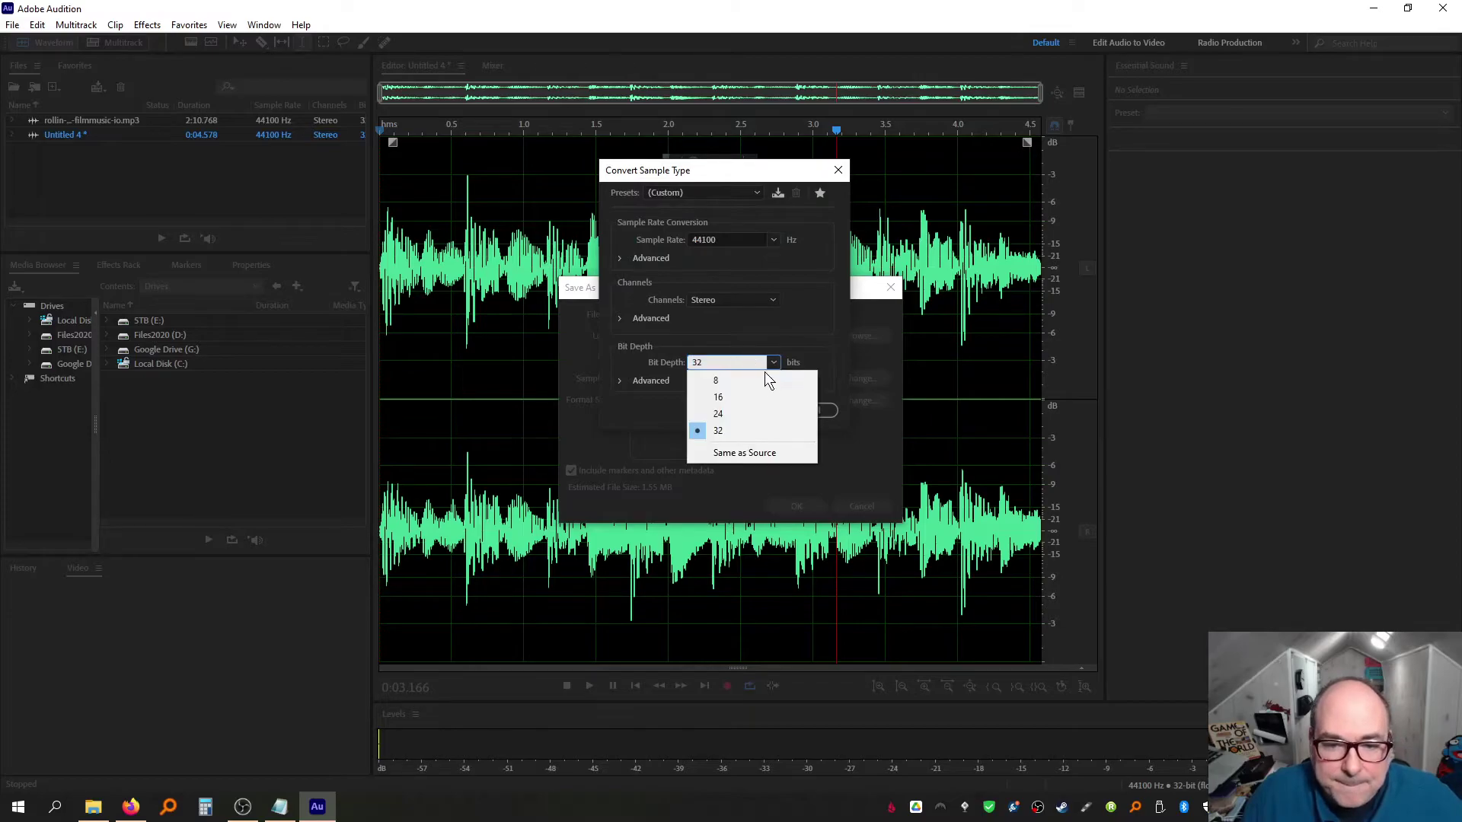
left_click(746, 399)
left_click(740, 411)
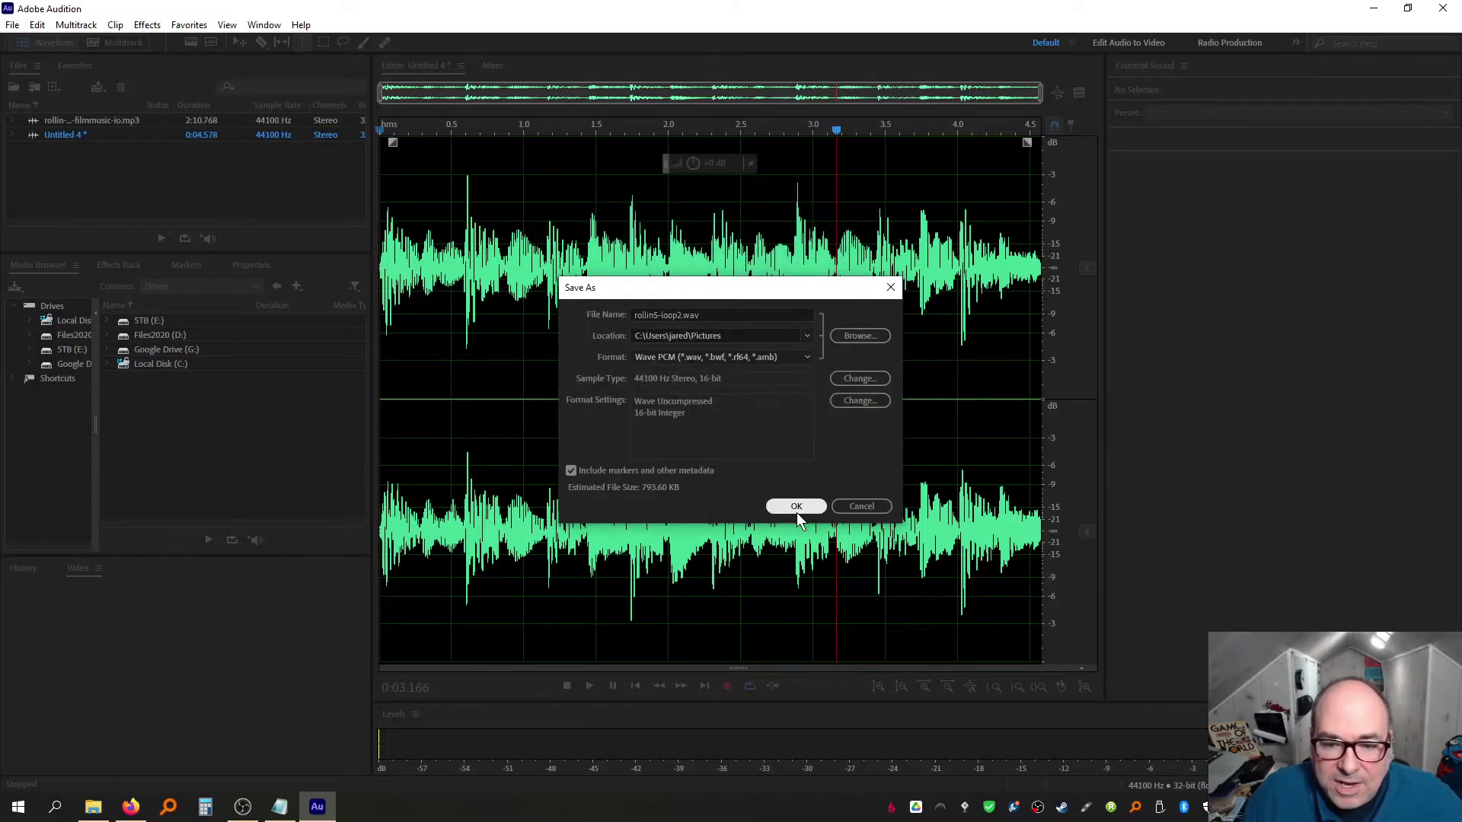
left_click(796, 507)
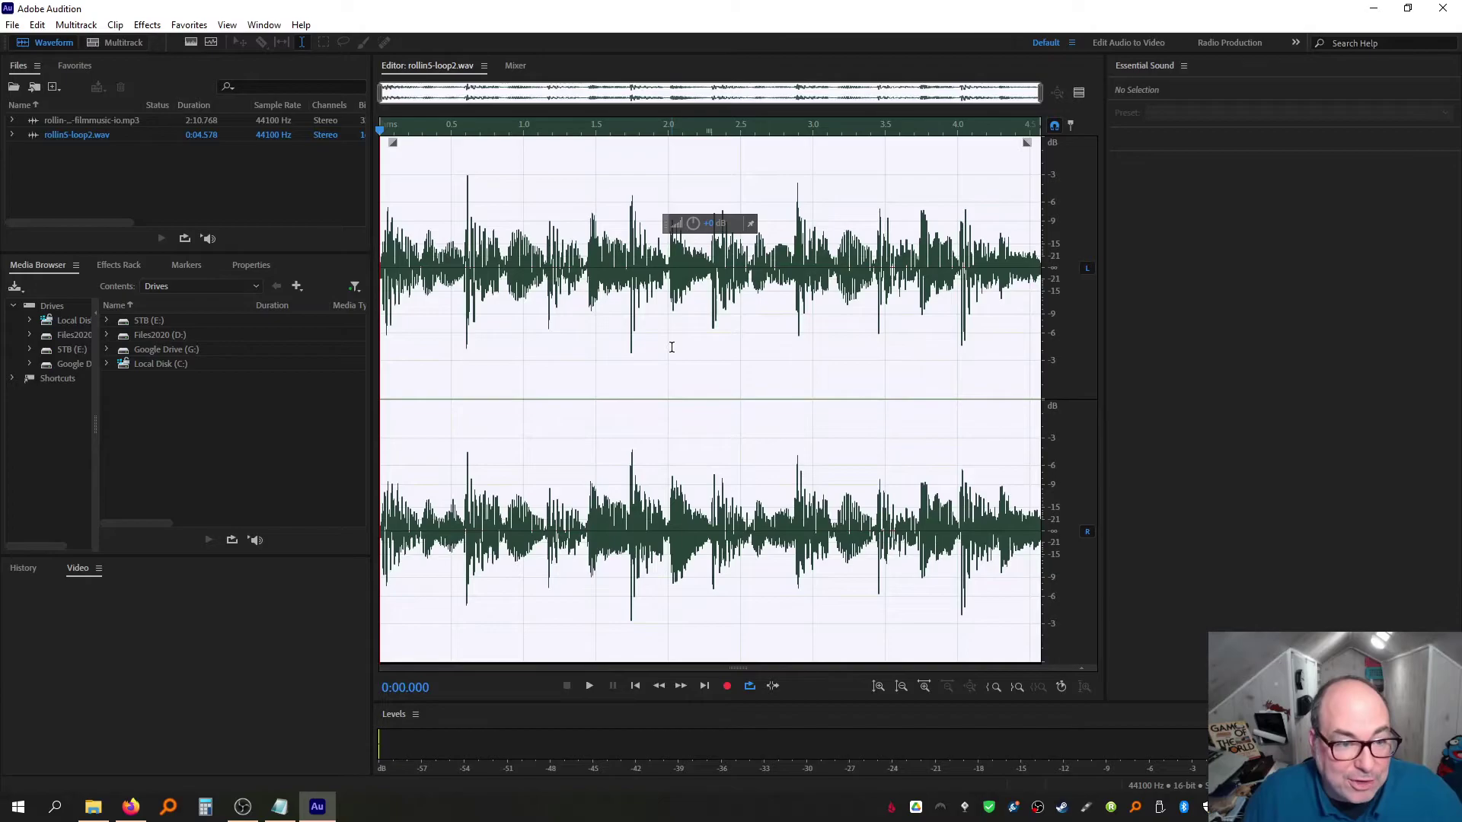
Close the rollin5-loop2 clip and listen to the rollin-at-5 track from about 0:23 and again from about 0:26
key("ctrl+w")
left_click(735, 198)
key("space")
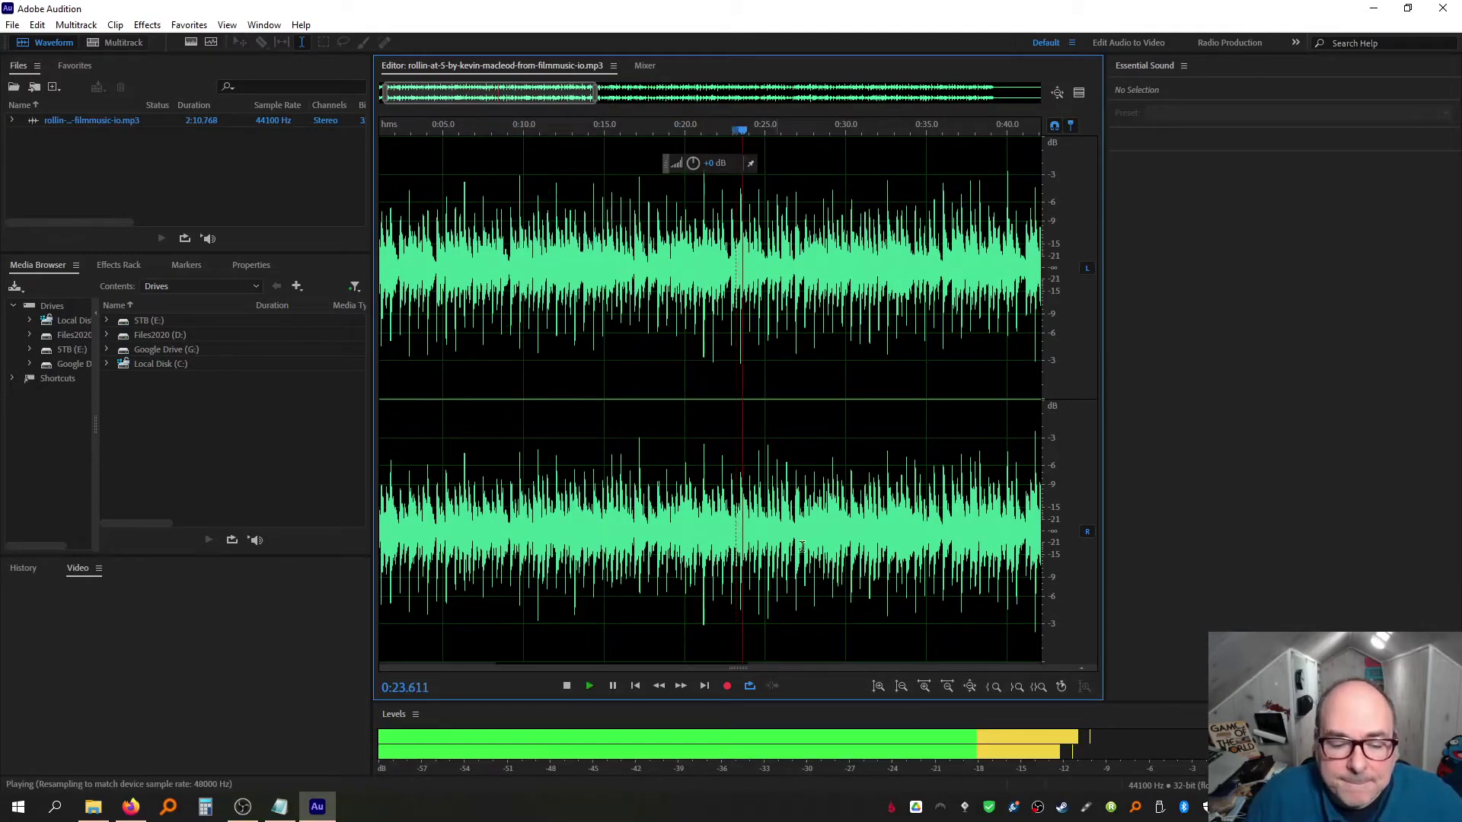
left_click_drag(593, 92, 1070, 105)
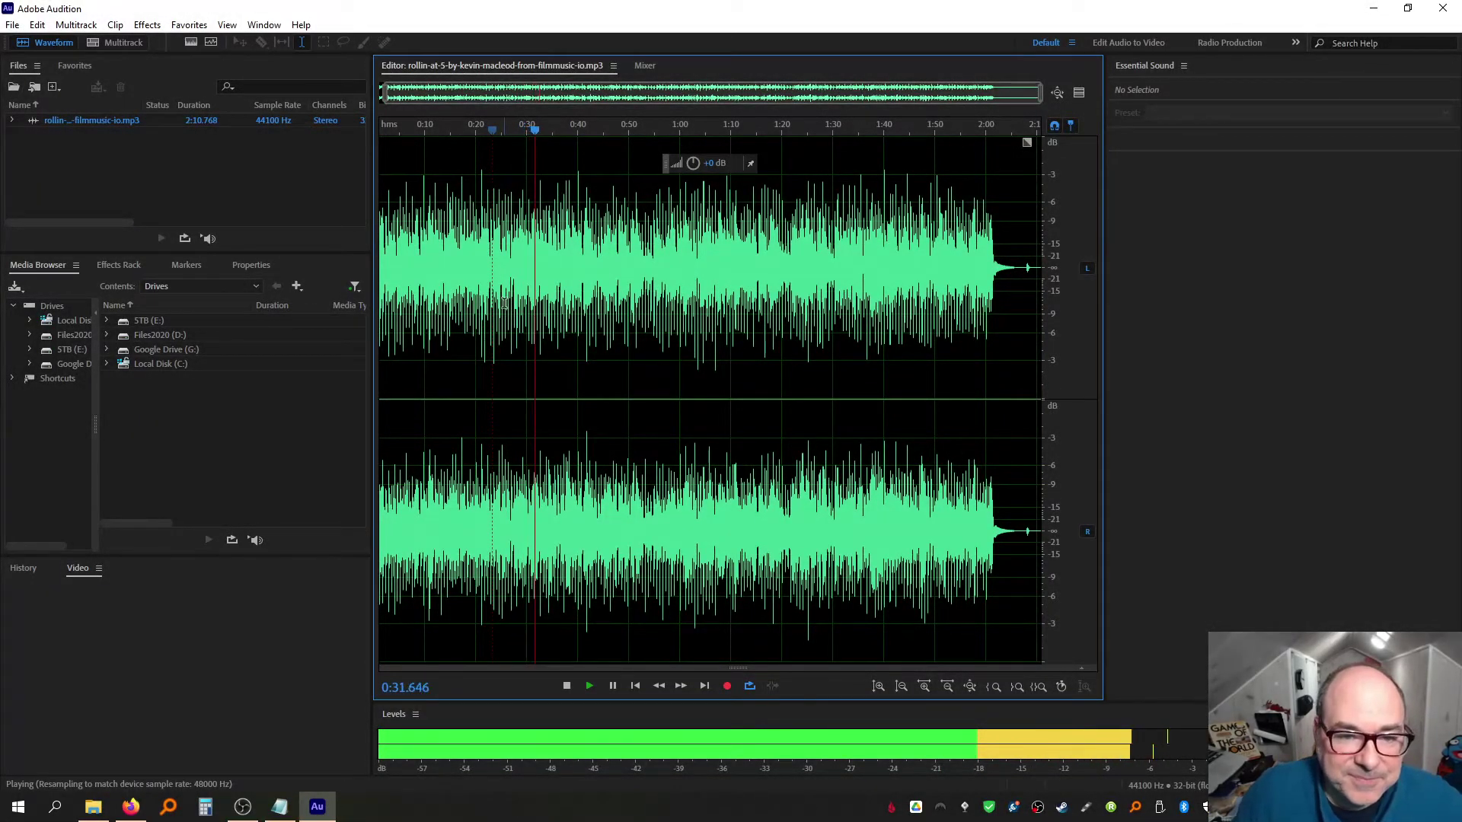
scroll(521, 289, "up", 3)
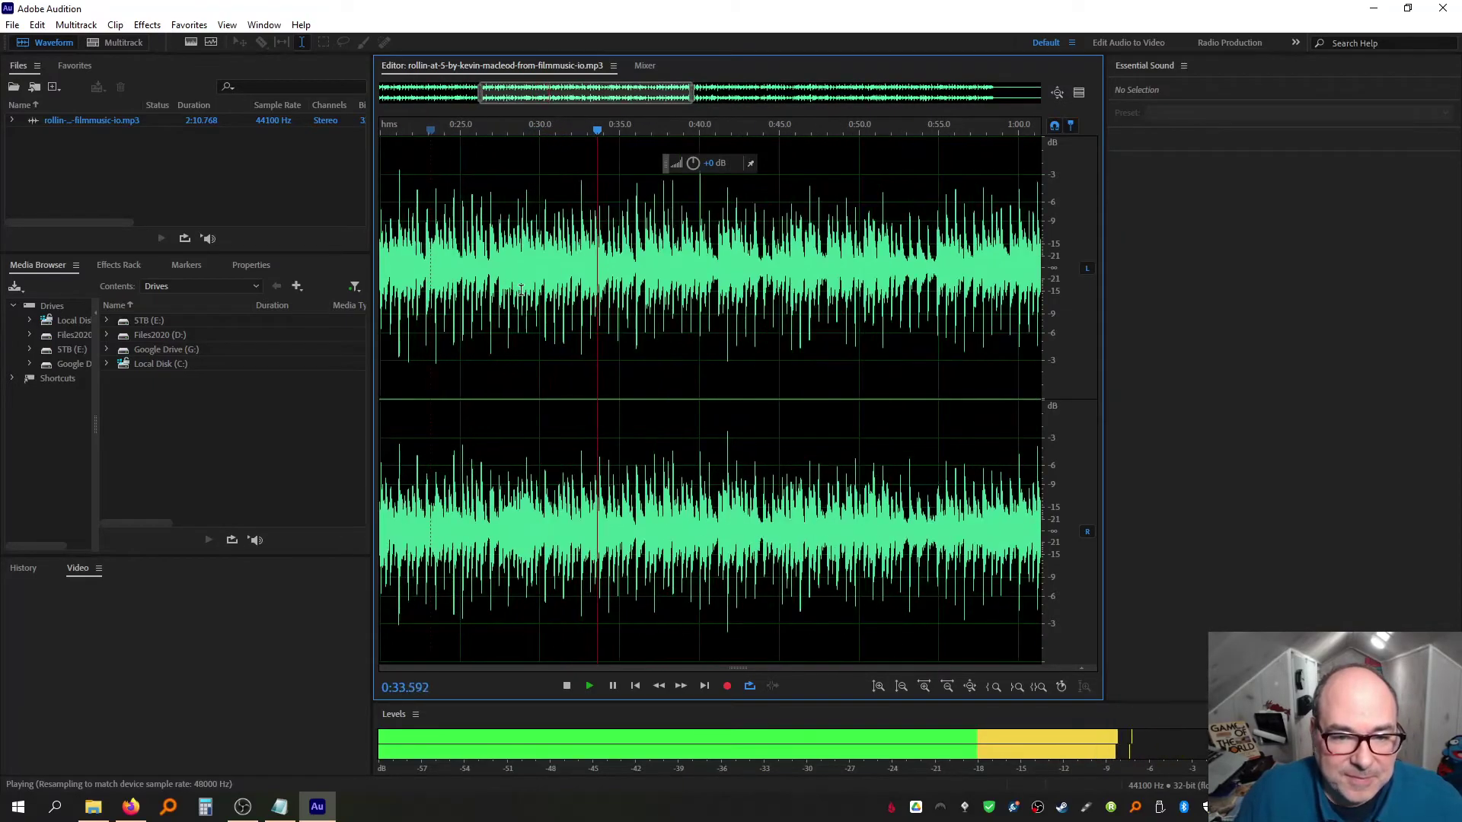
key("space")
left_click(480, 266)
key("space")
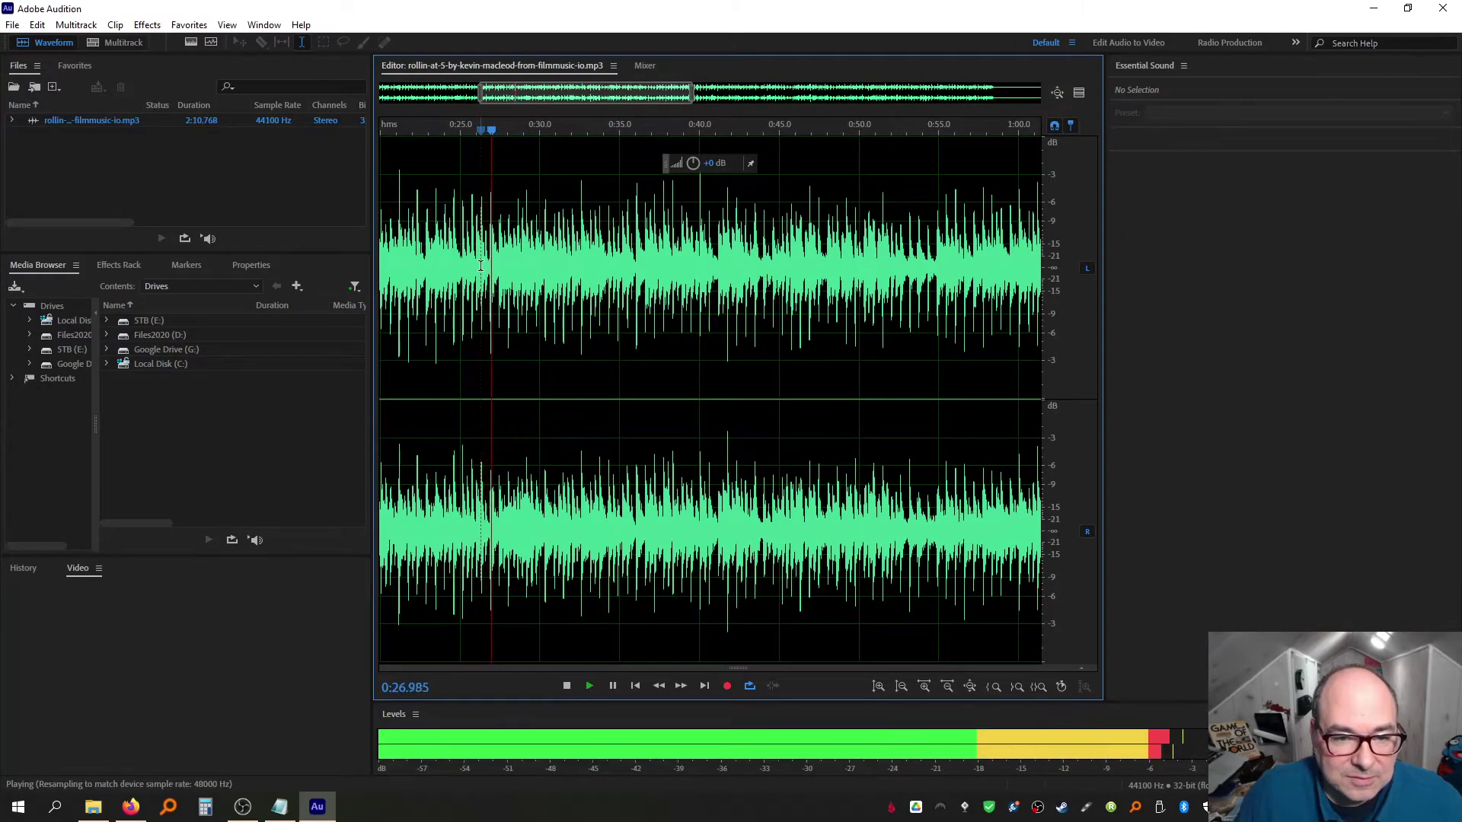
Place a marker at about 0:27.2 in the rollin-at-5 track and a second at about 0:32.2 during playback, and stop playback
key("space")
left_click(494, 264)
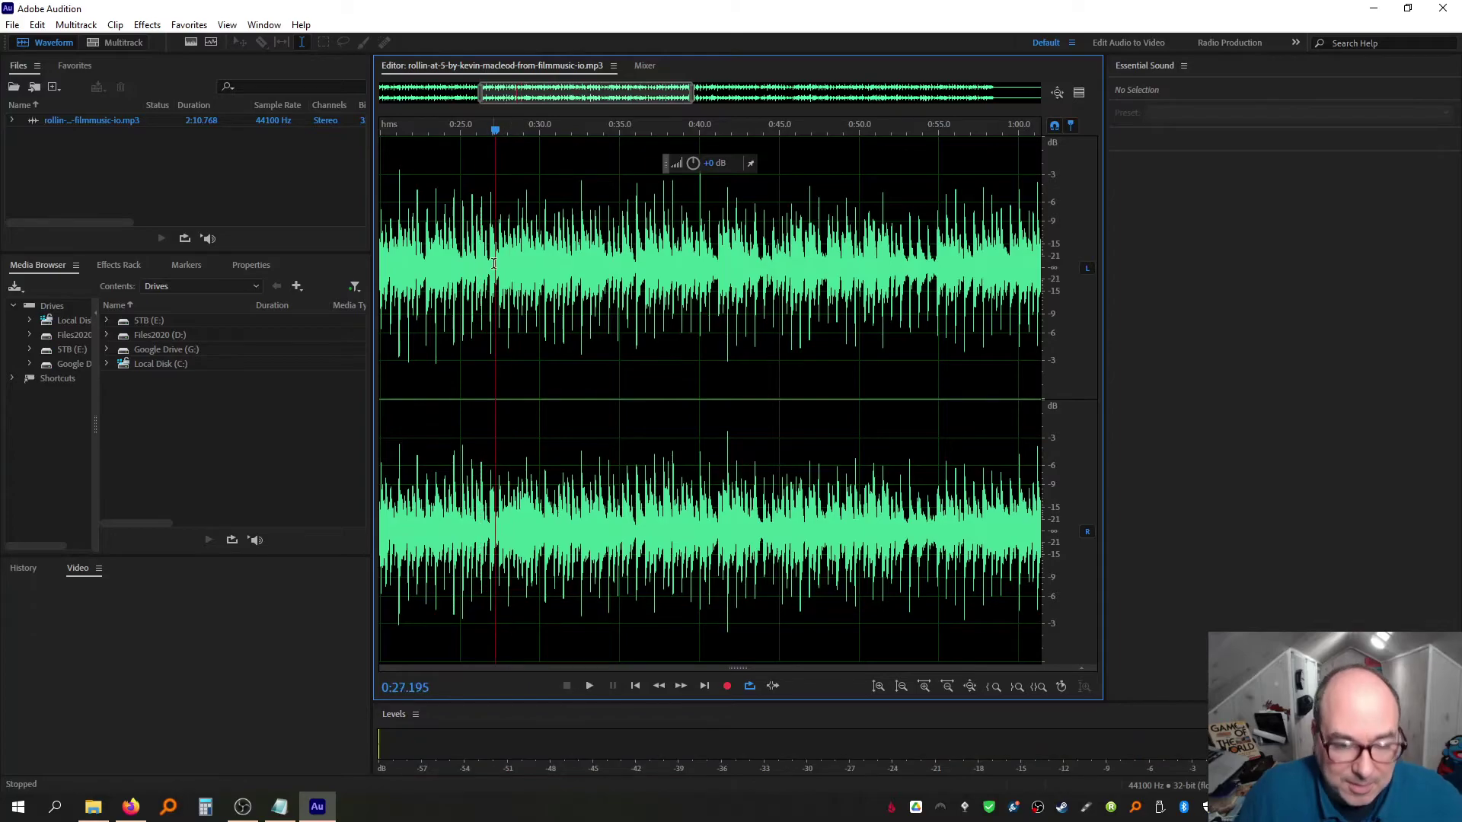
key("m")
key("space")
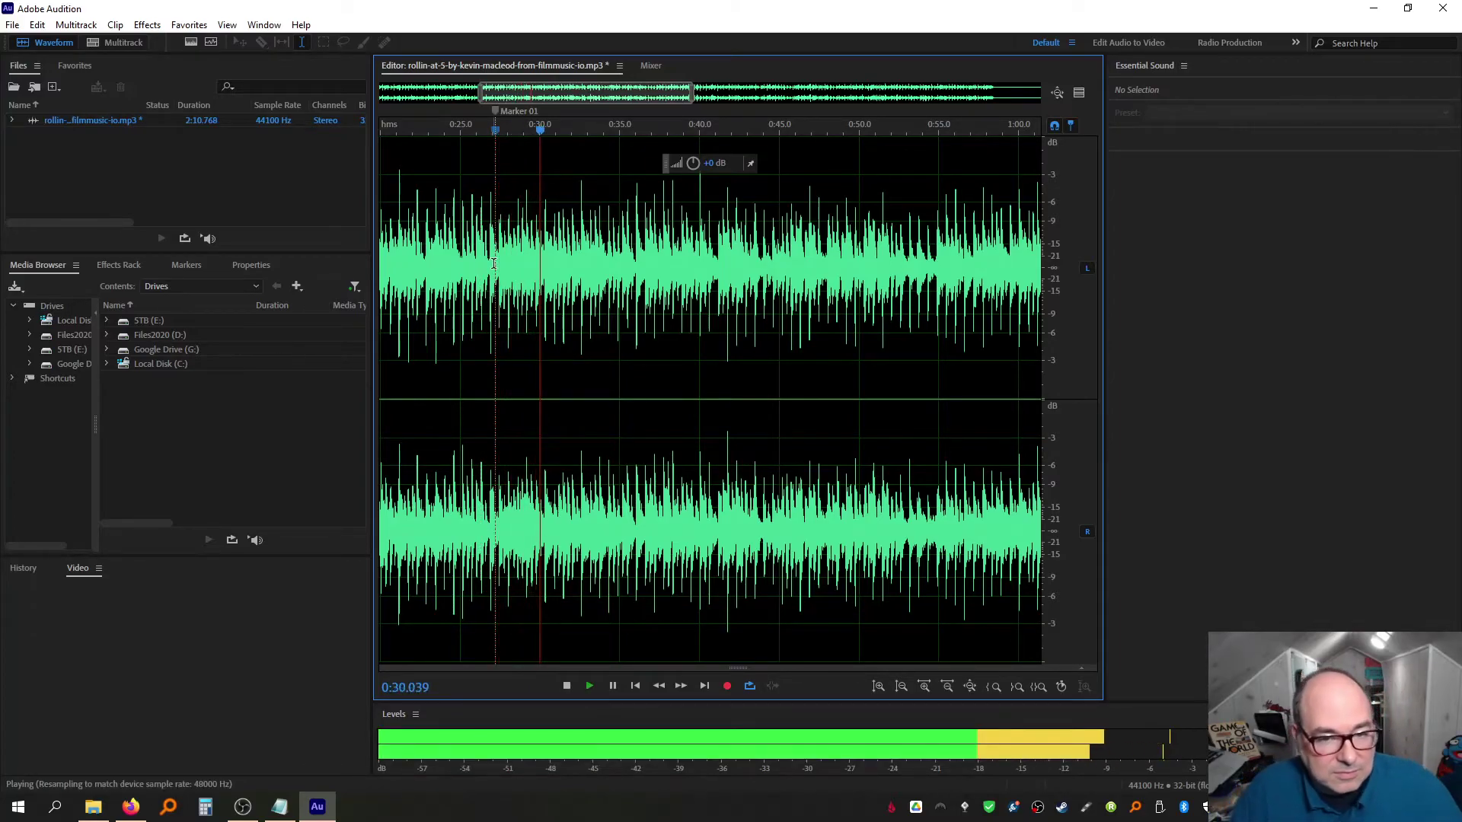
key("m")
key("space")
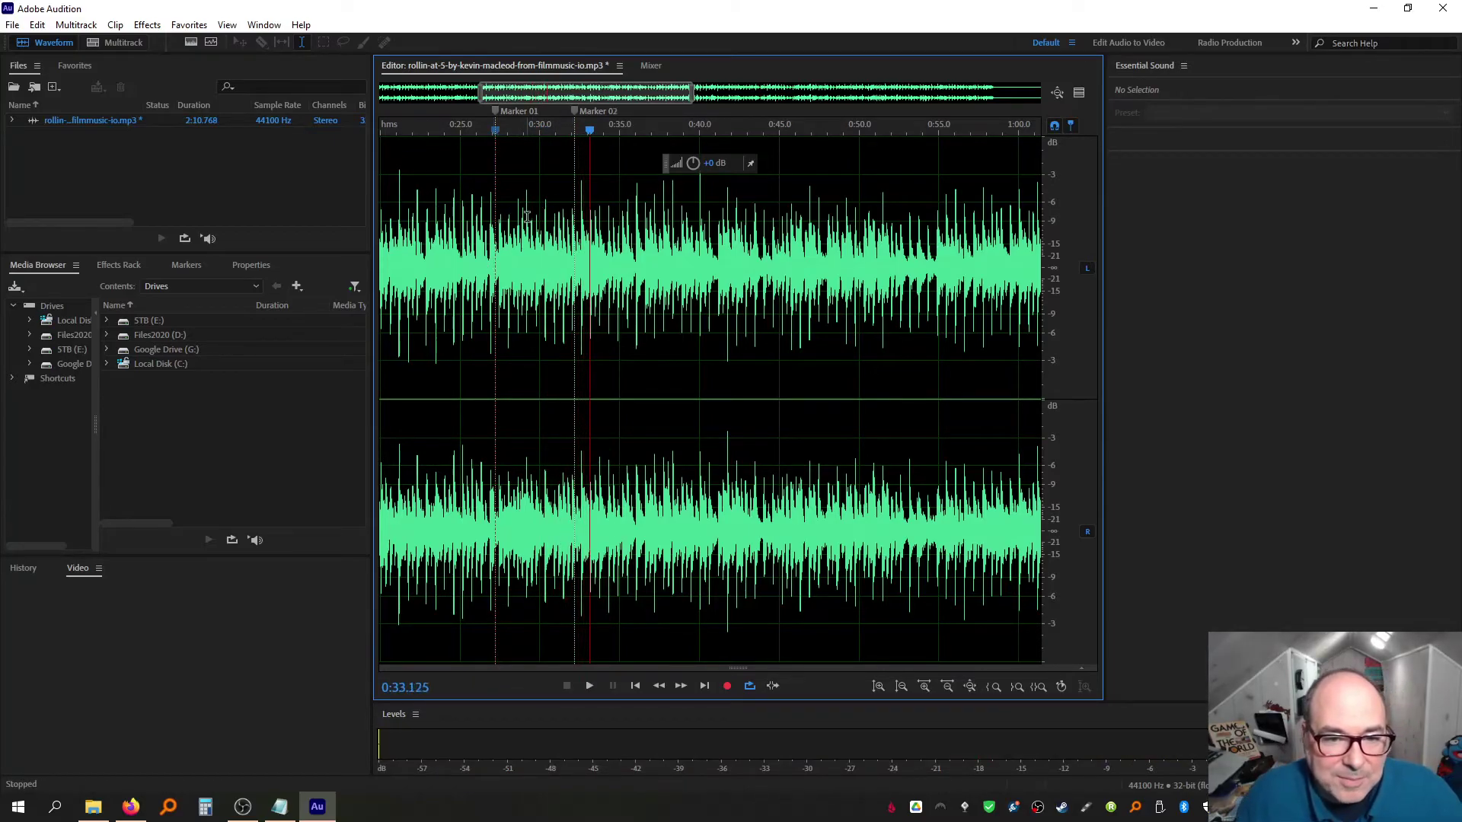
Copy the audio between Marker 01 and Marker 02 into a new file and start playing it
left_click_drag(495, 397, 575, 396)
key("ctrl+c")
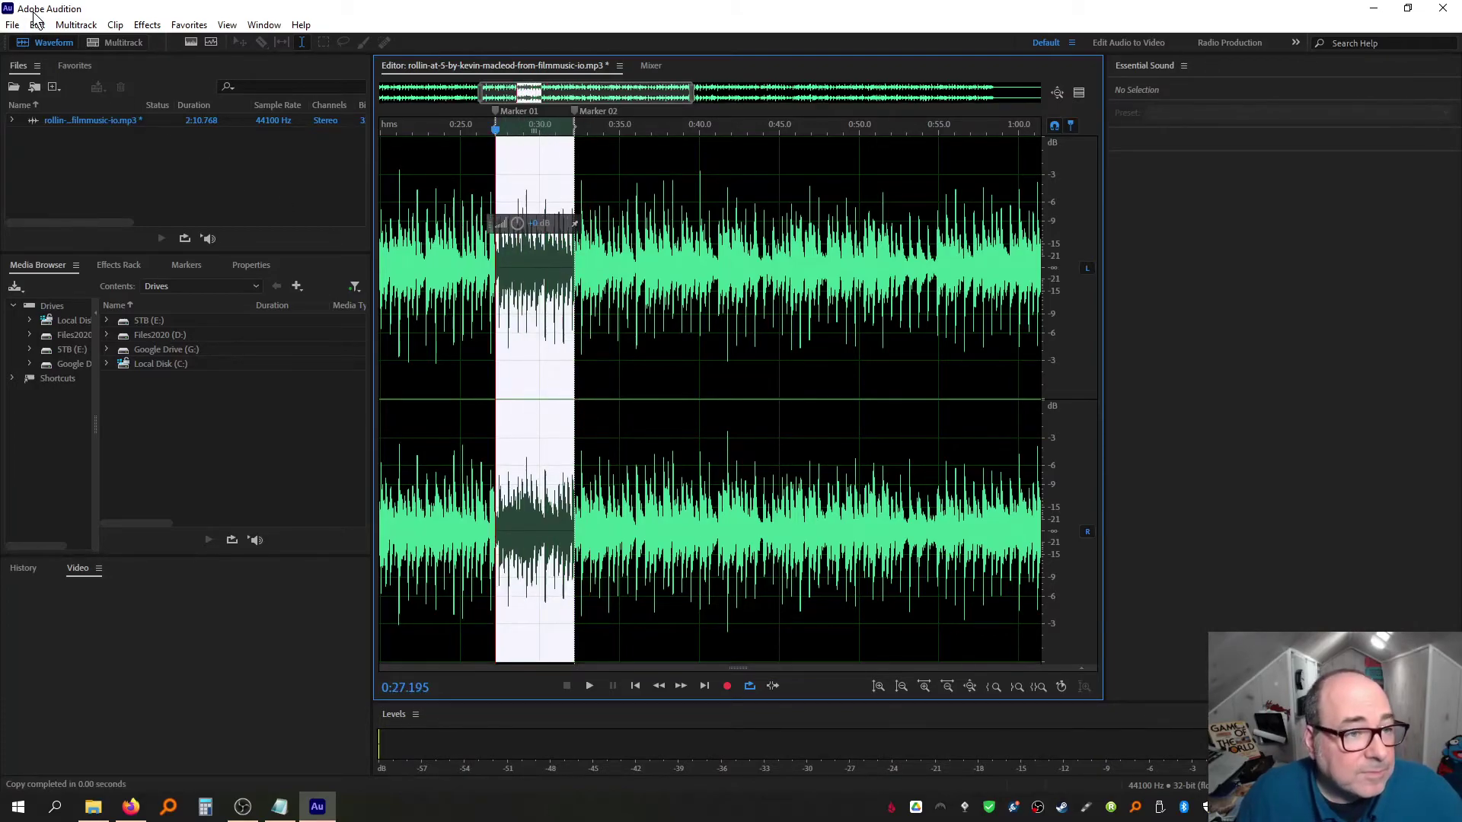
left_click(43, 29)
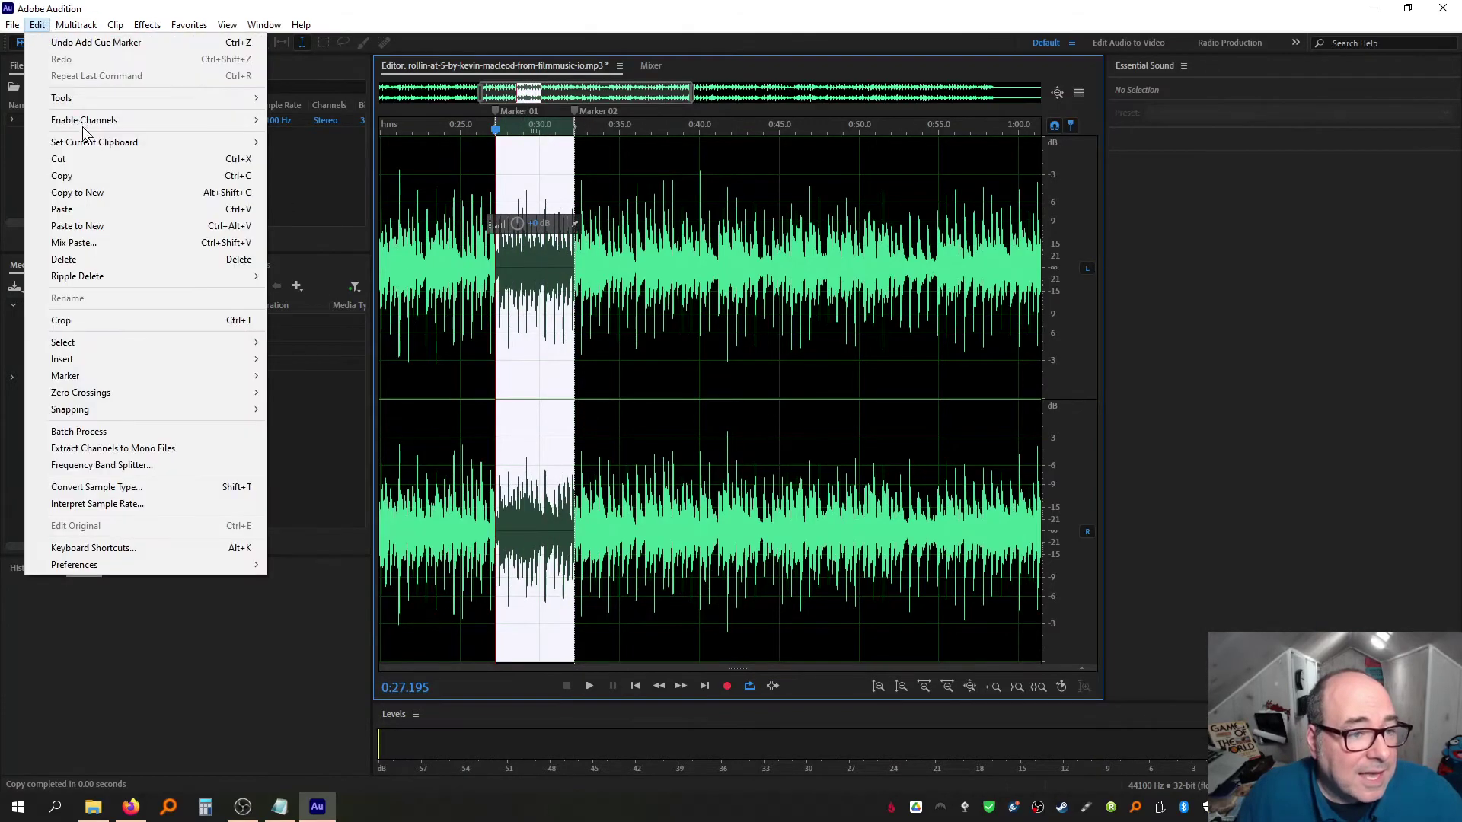
left_click(114, 192)
key("space")
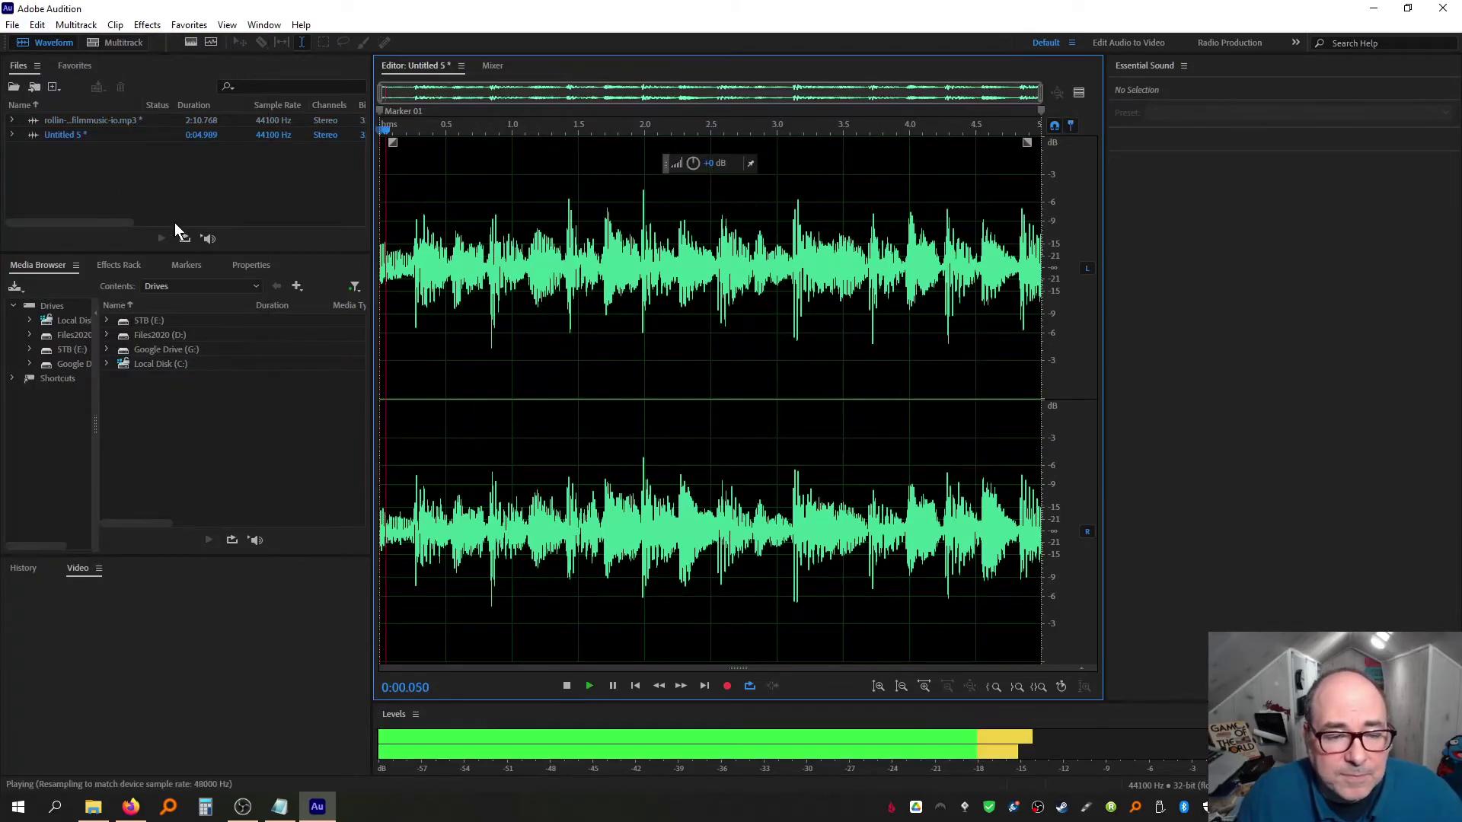
Delete about the first 0.25 s of the Untitled 5 clip, up to the first beat, and play the result
key("space")
left_click_drag(411, 261, 314, 263)
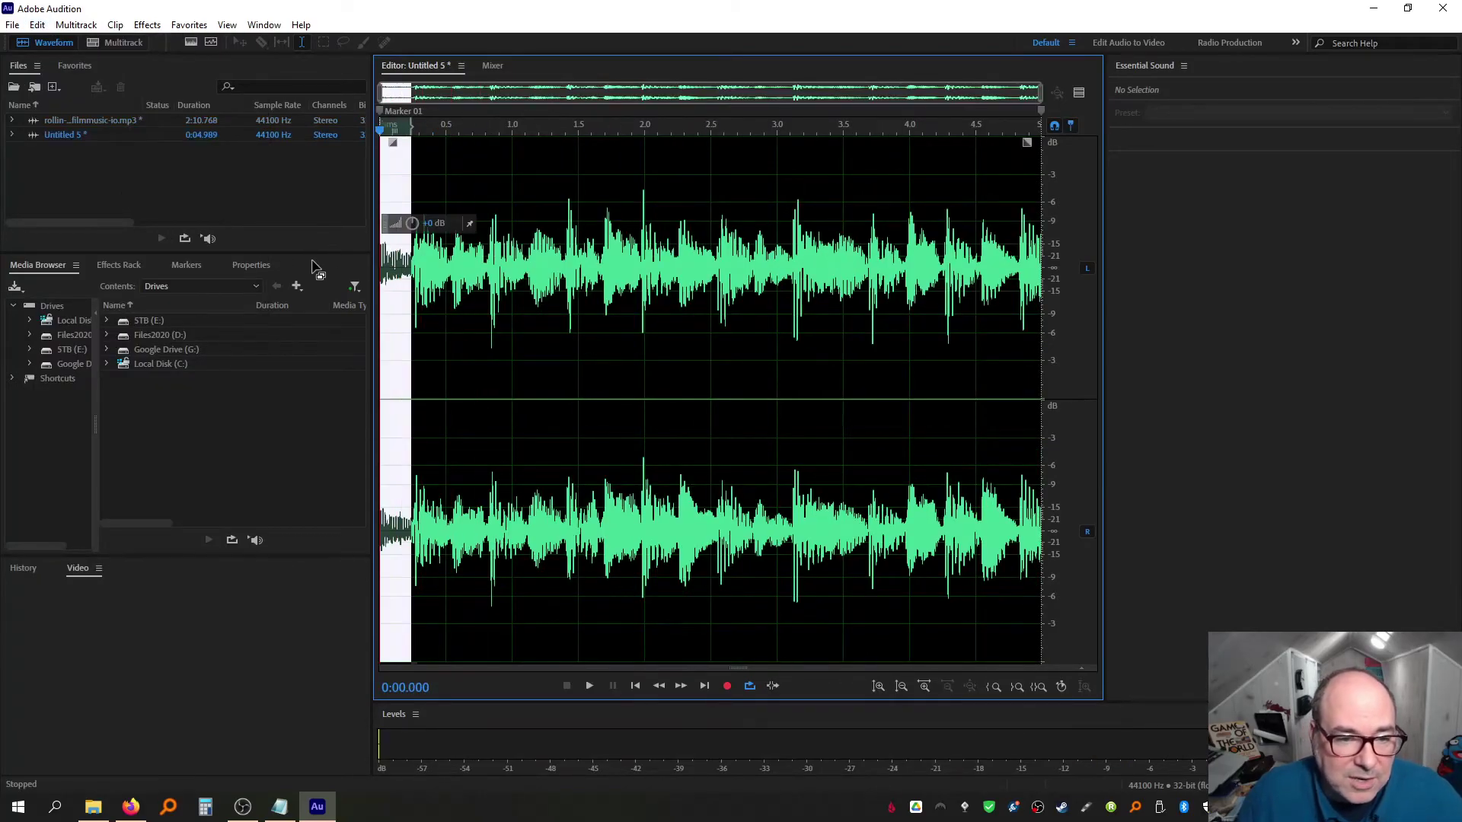
key("Delete")
key("space")
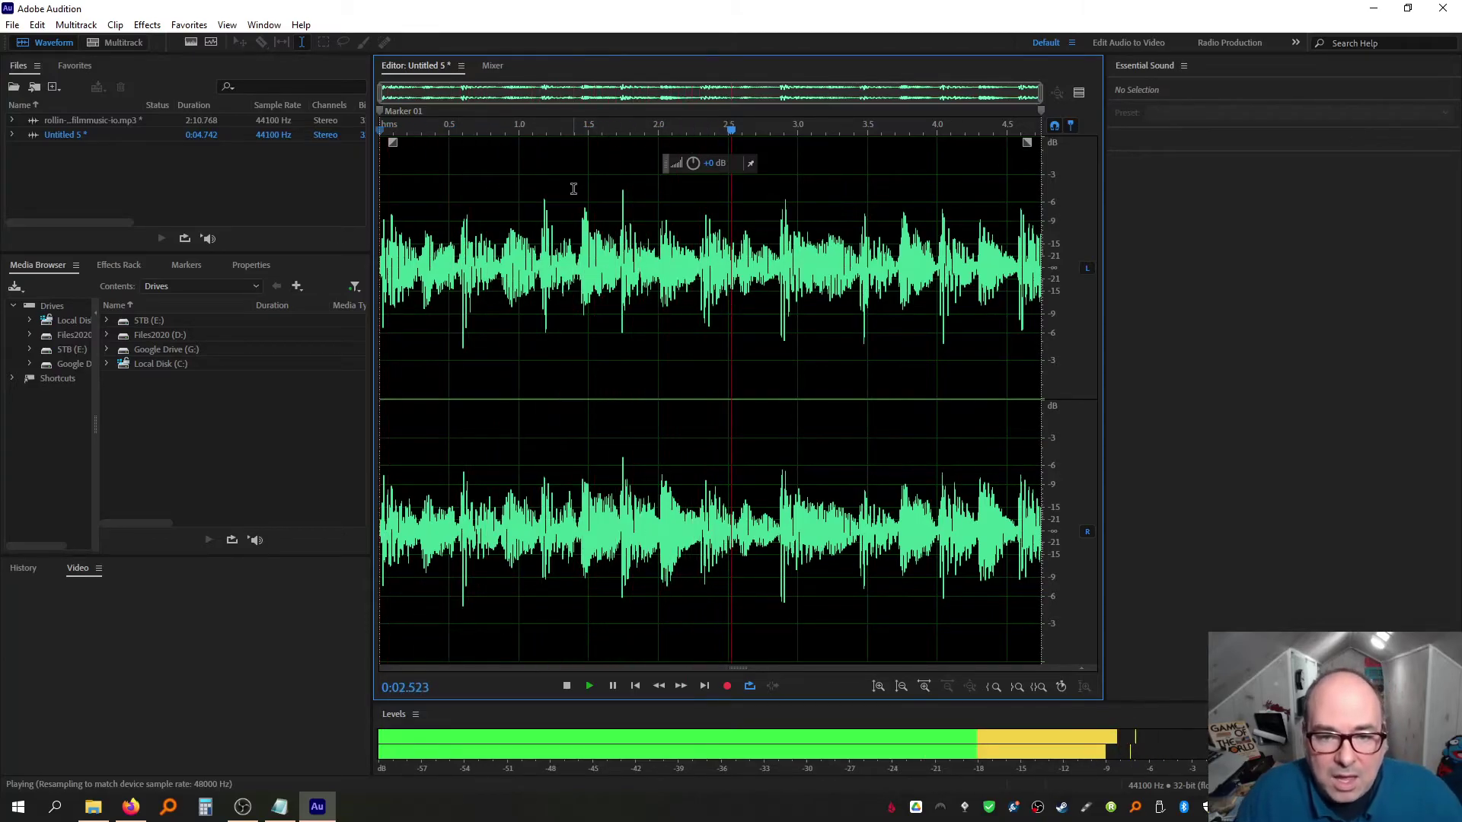
key("space")
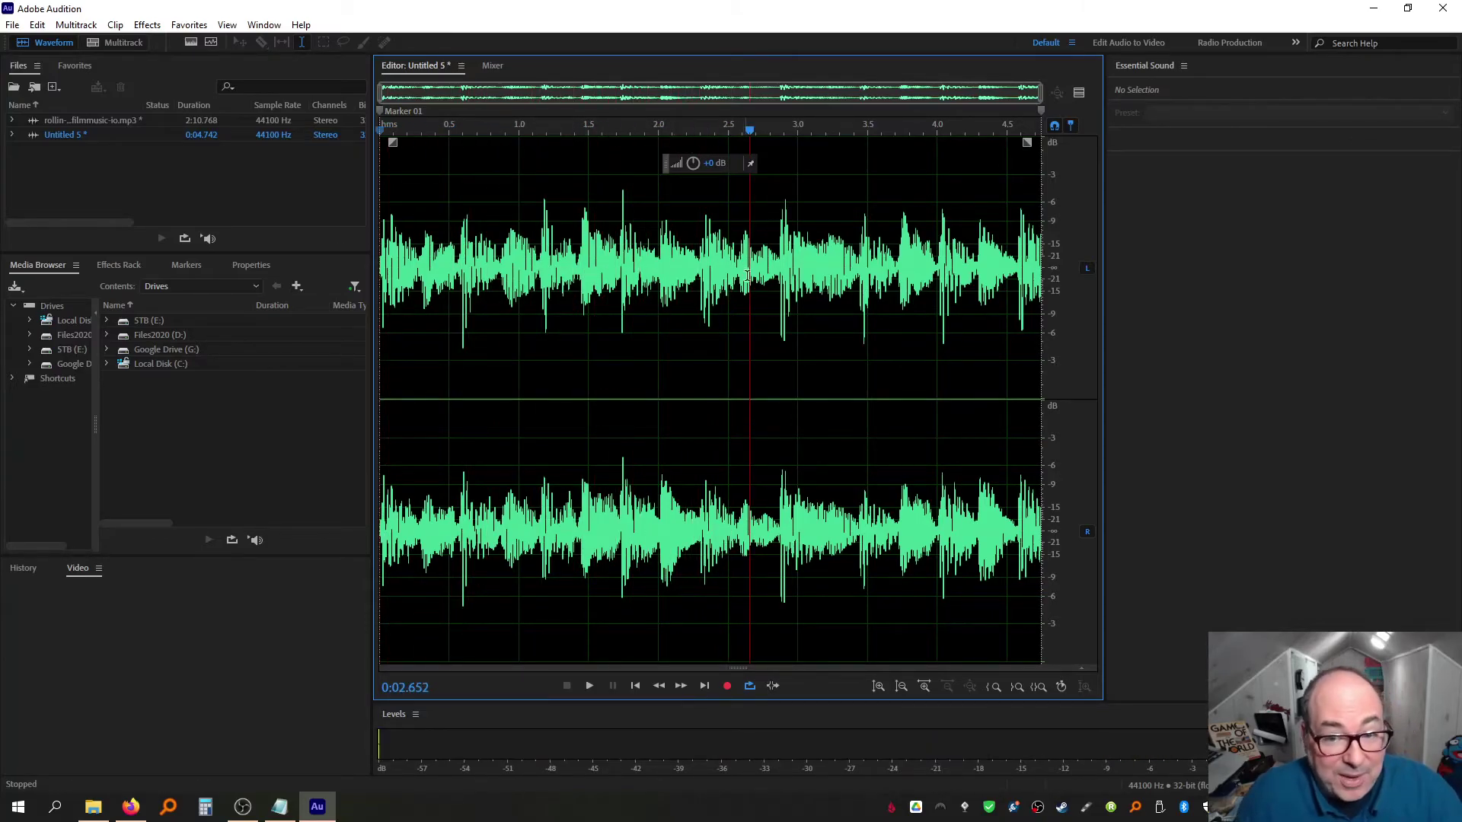
Cut everything after about 0:02.668 from the Untitled 5 clip and play the remaining section
left_click_drag(751, 277, 1228, 282)
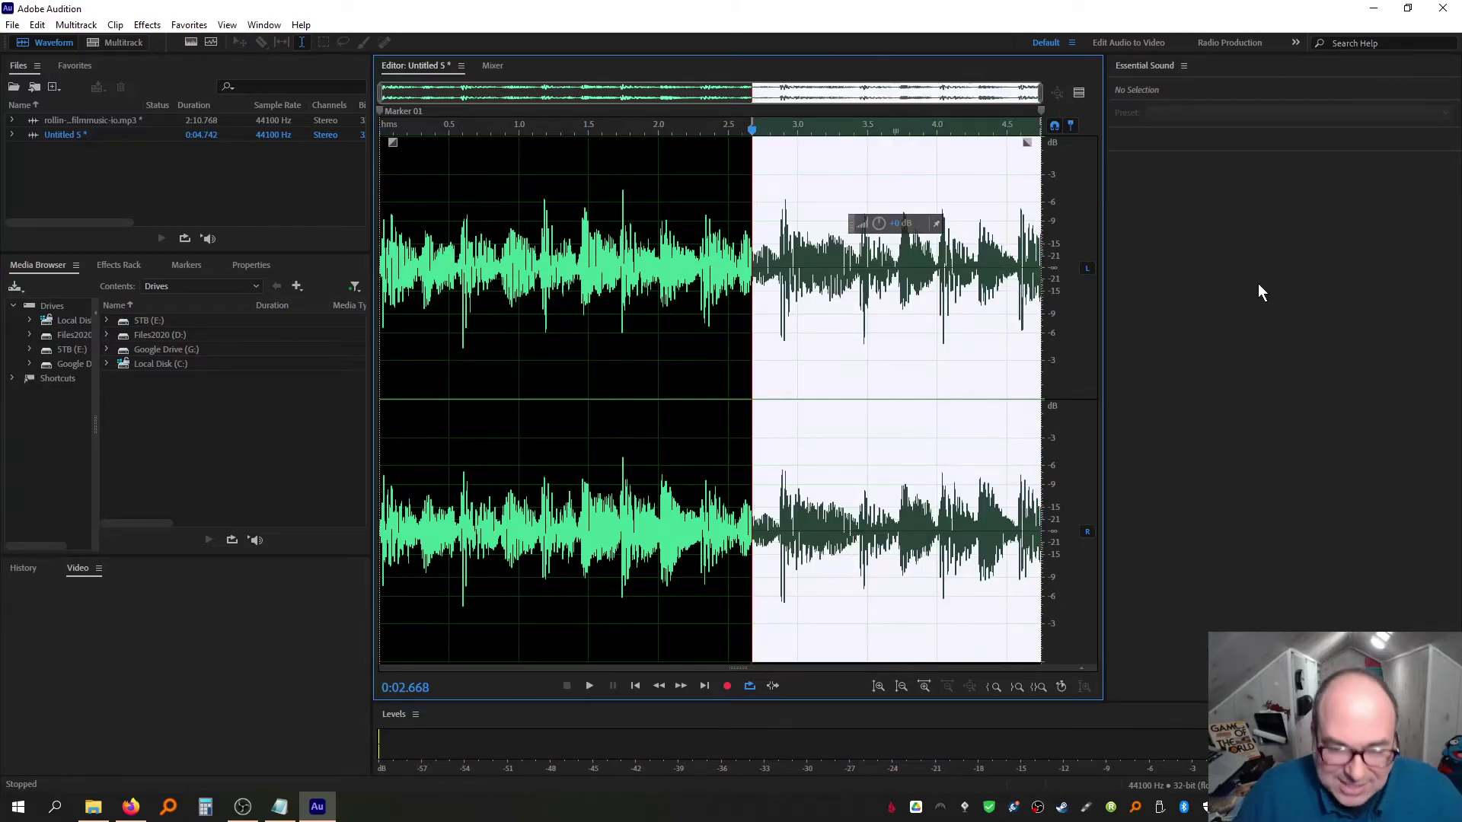
key("ctrl+x")
left_click(958, 306)
key("space")
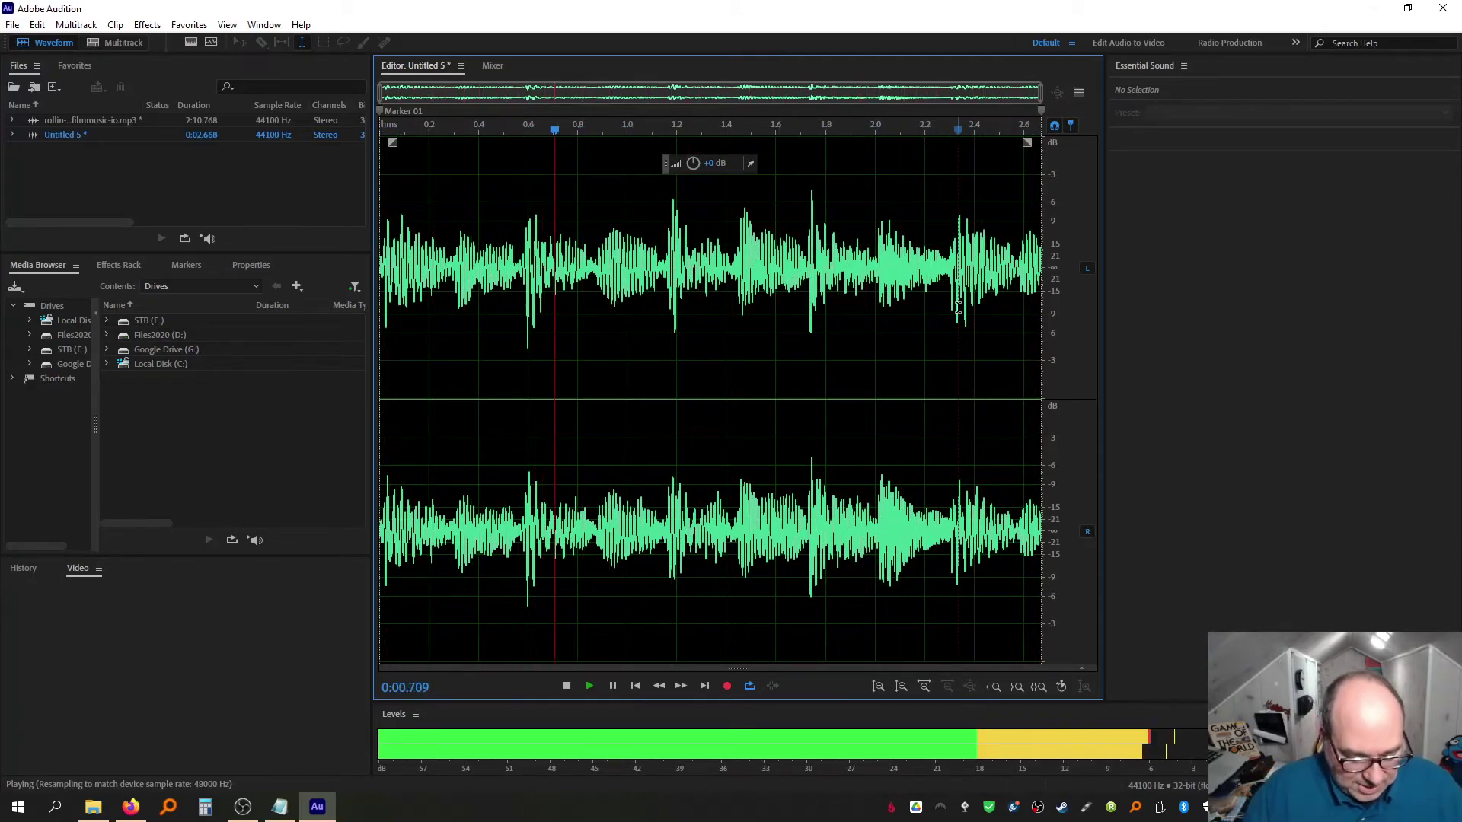
key("space")
Paste the cut section back at the end of the Untitled 5 clip and play the clip
key("End")
key("ctrl+v")
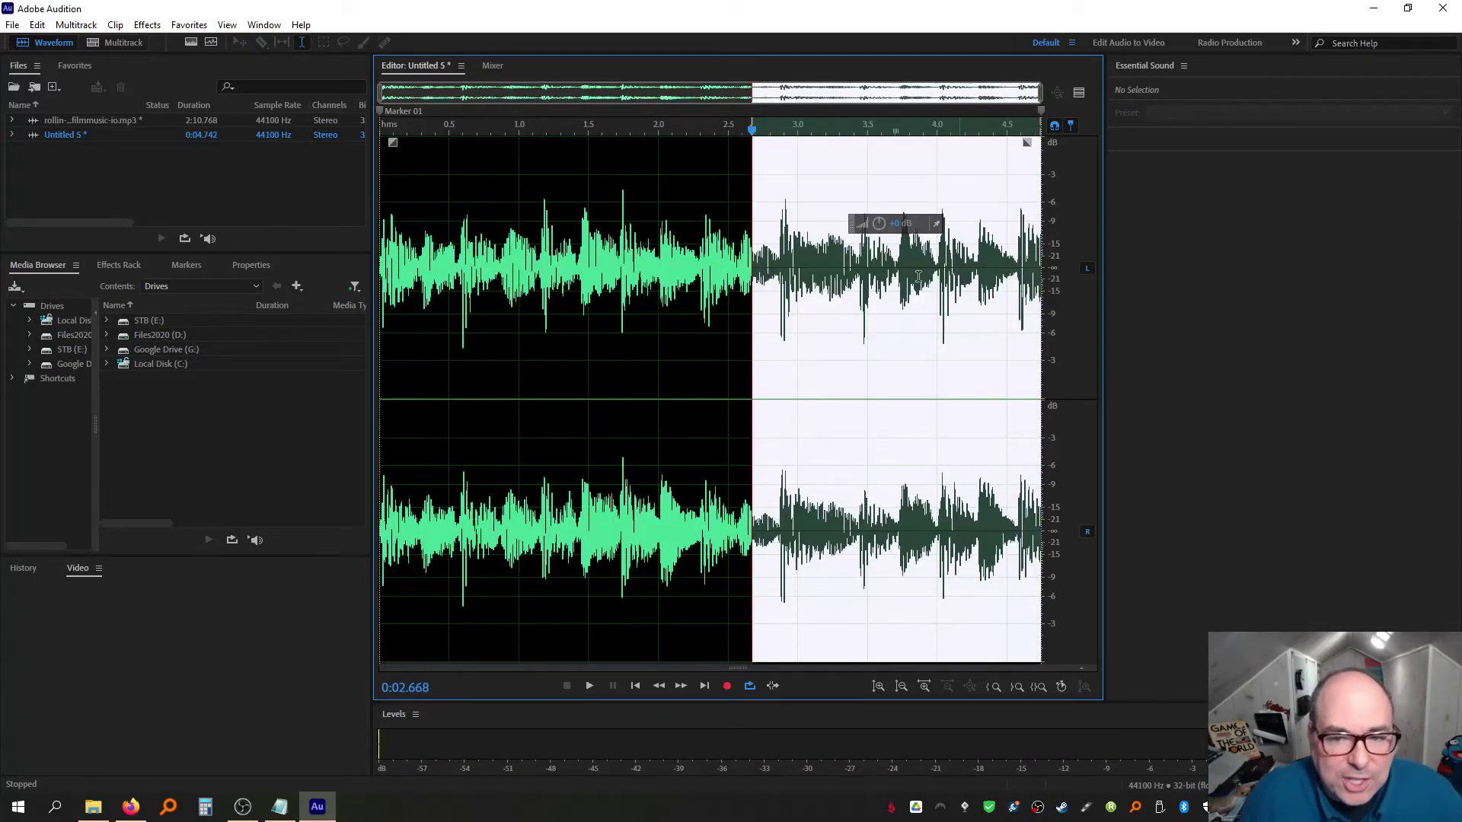
left_click(758, 301)
left_click(729, 316)
key("space")
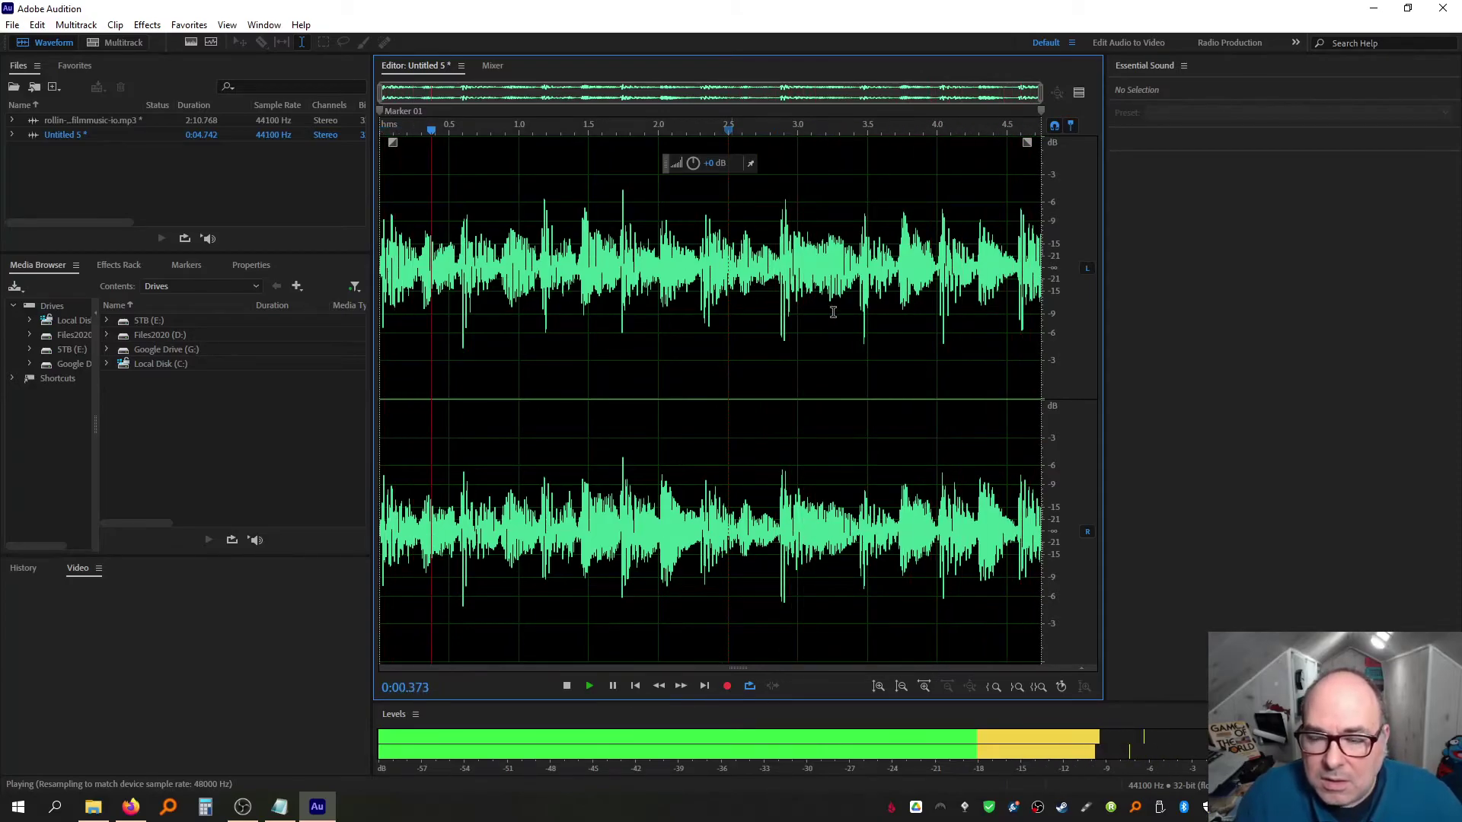
key("space")
Delete everything after about 0:04.568 in the Untitled 5 clip and play it as a loop
left_click_drag(1018, 273, 1118, 277)
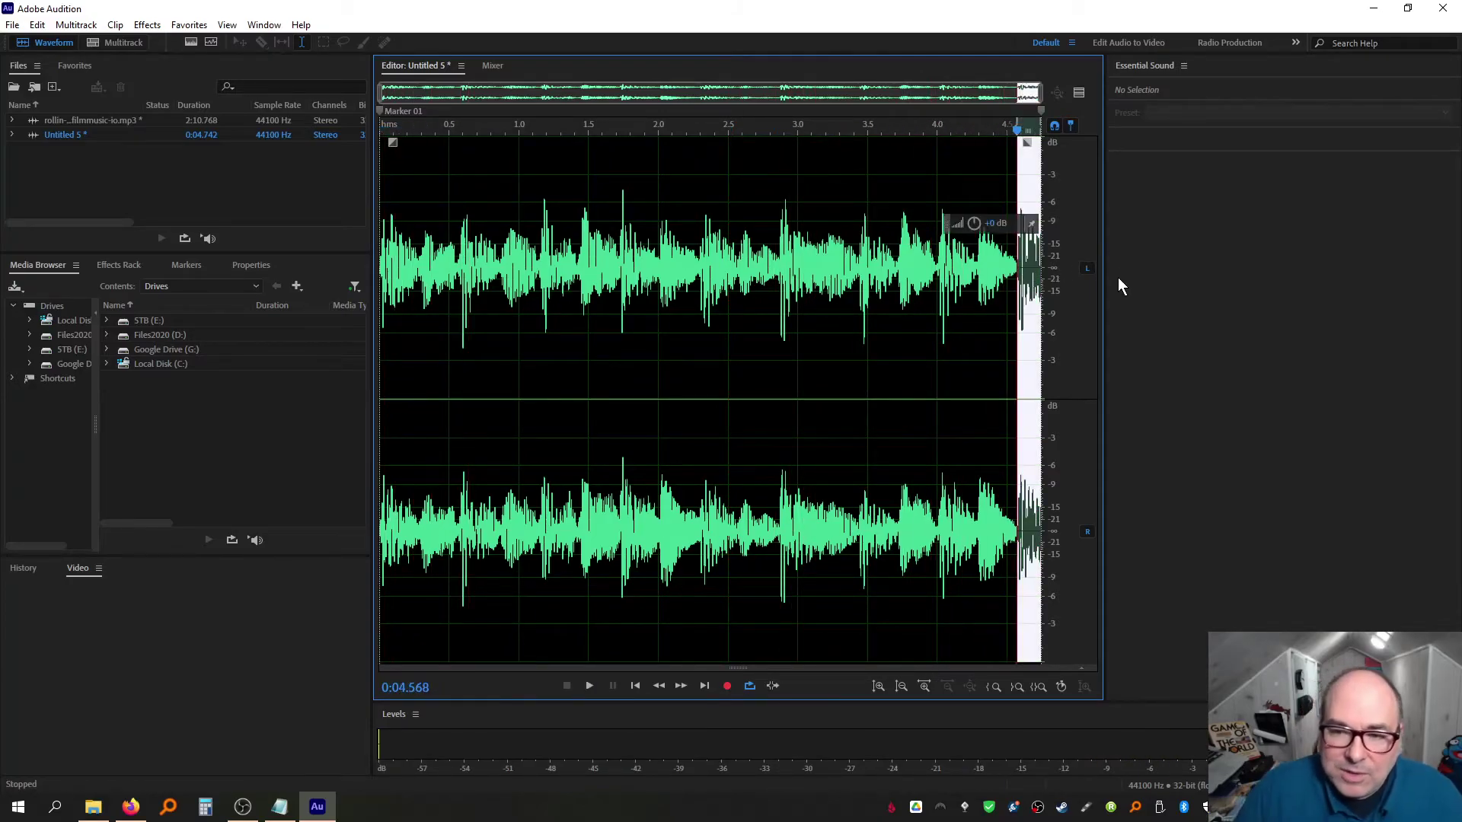
key("Delete")
key("space")
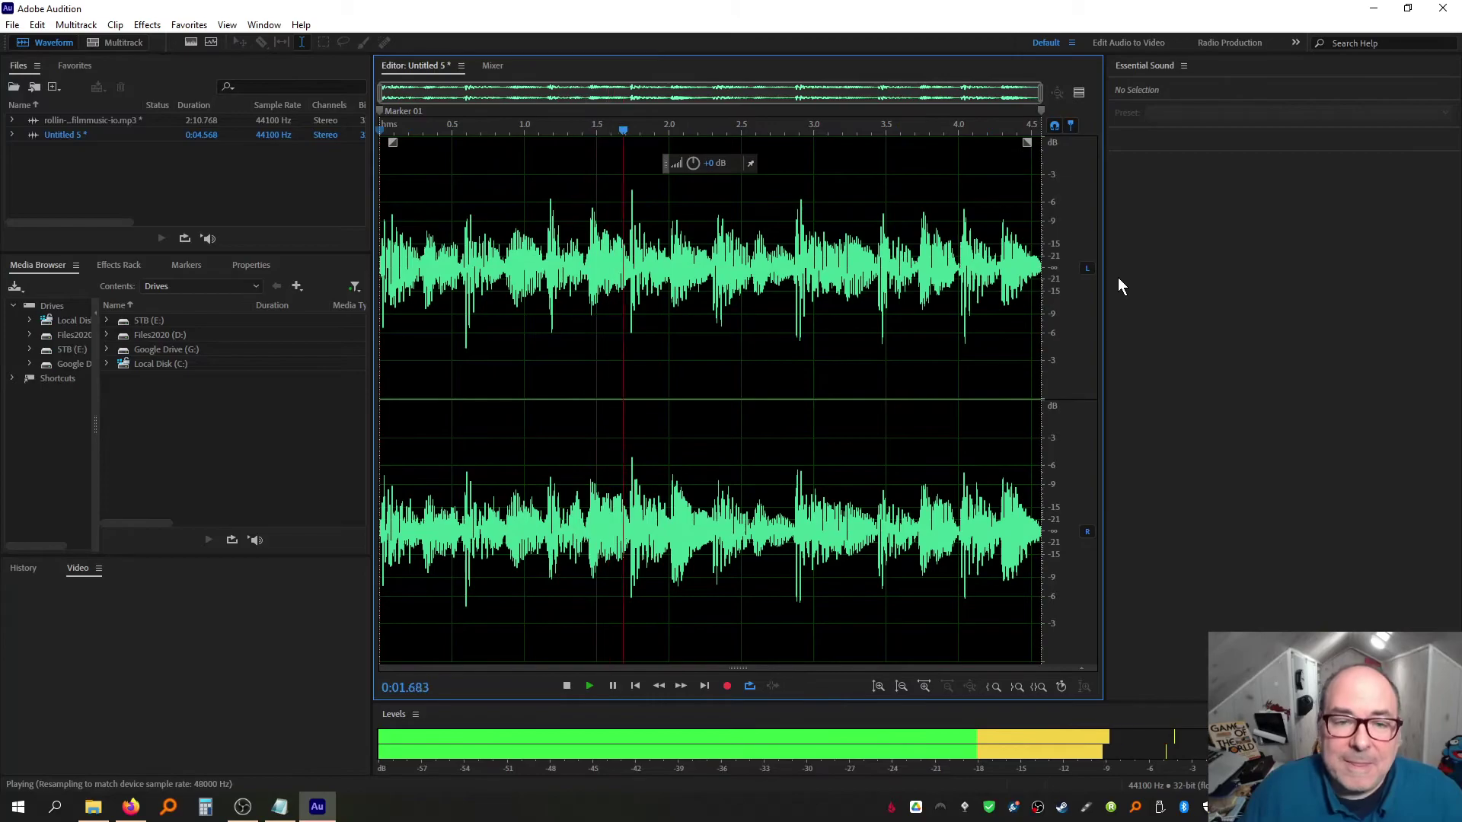
key("space")
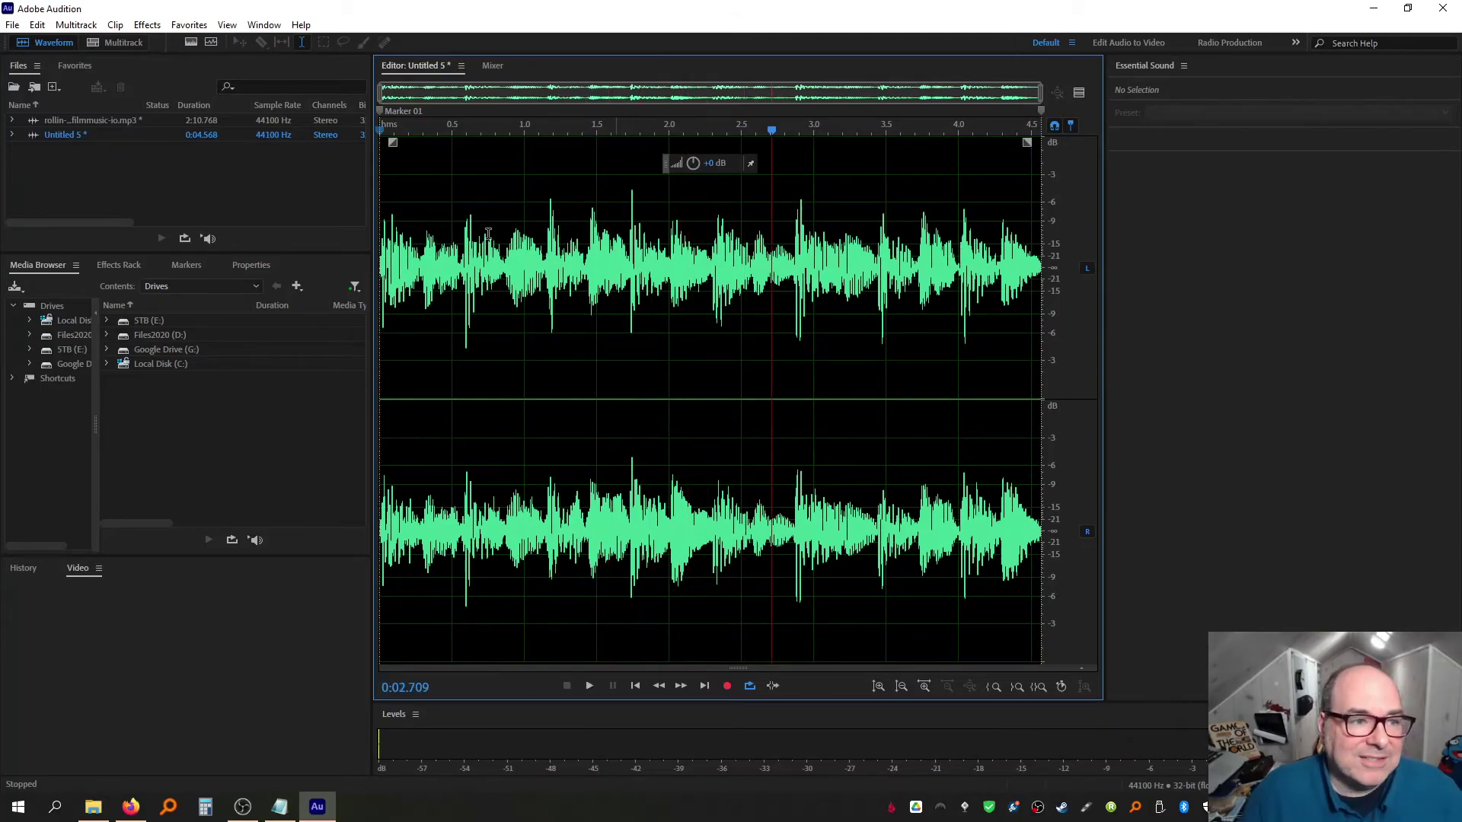
Save the Untitled 5 clip as rollin5-loop3.wav in Wave PCM format with a 16-bit sample type
left_click(12, 24)
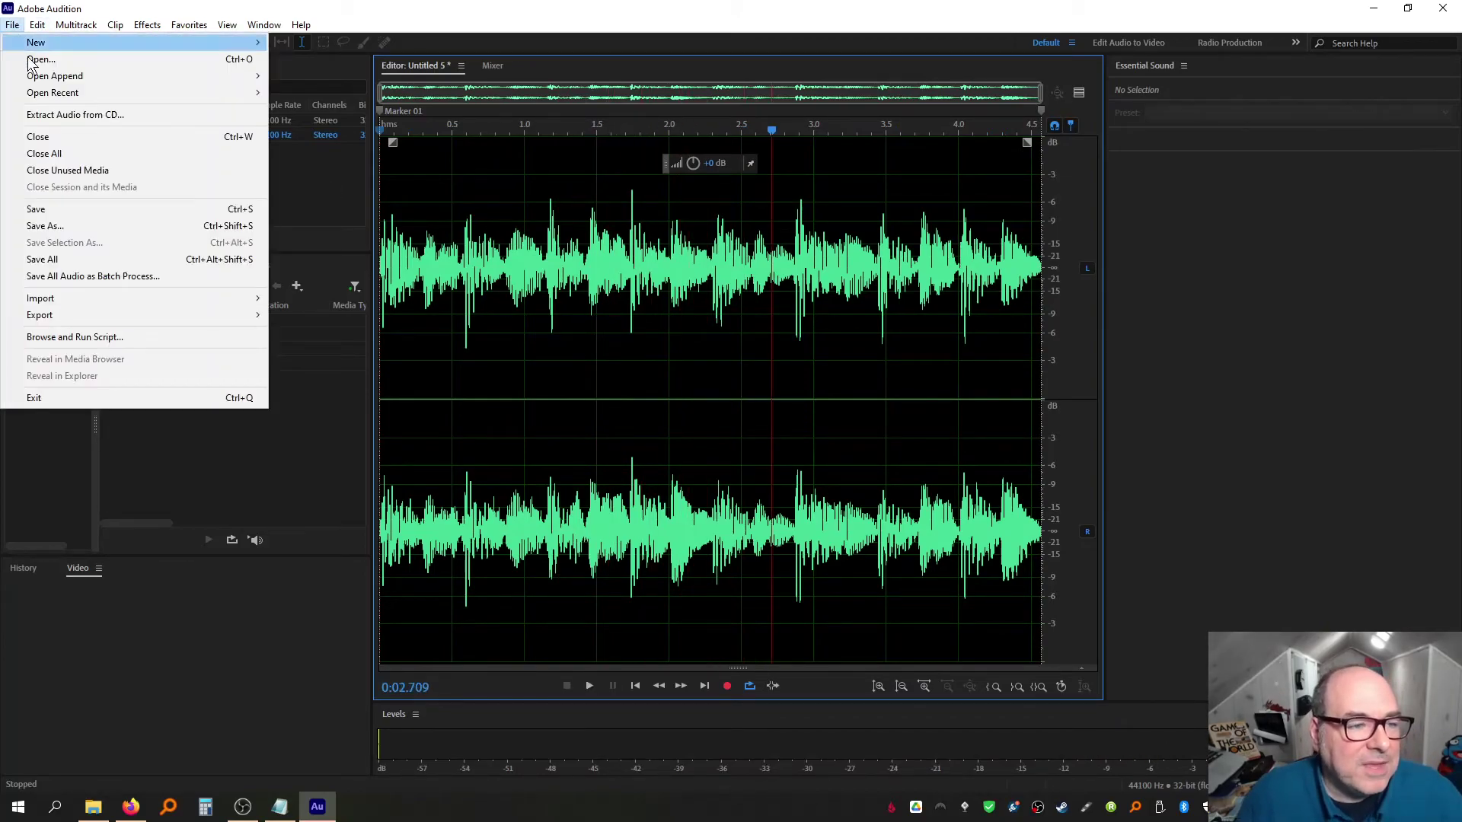
left_click(103, 224)
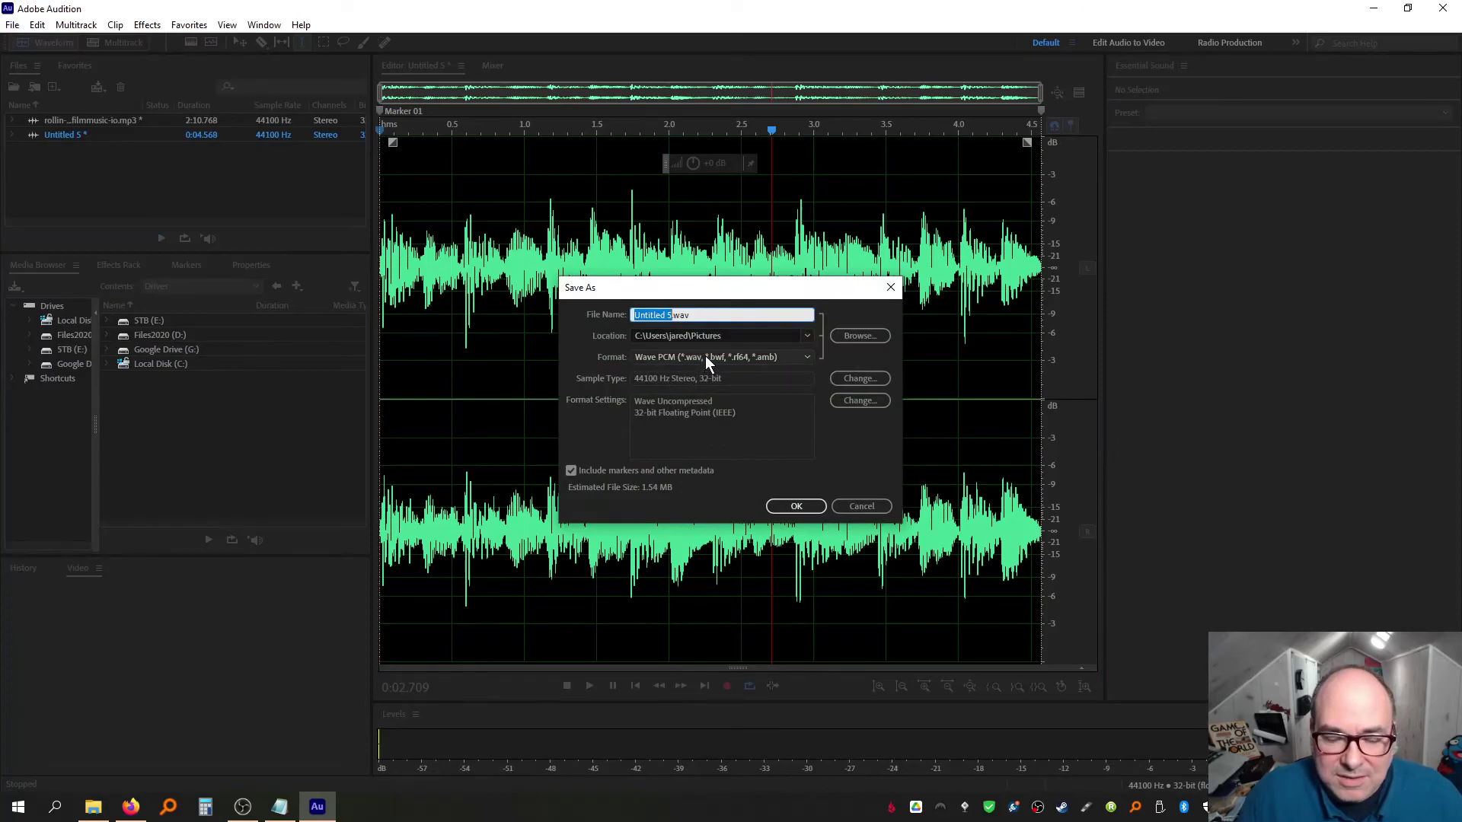
left_click(704, 356)
left_click(704, 357)
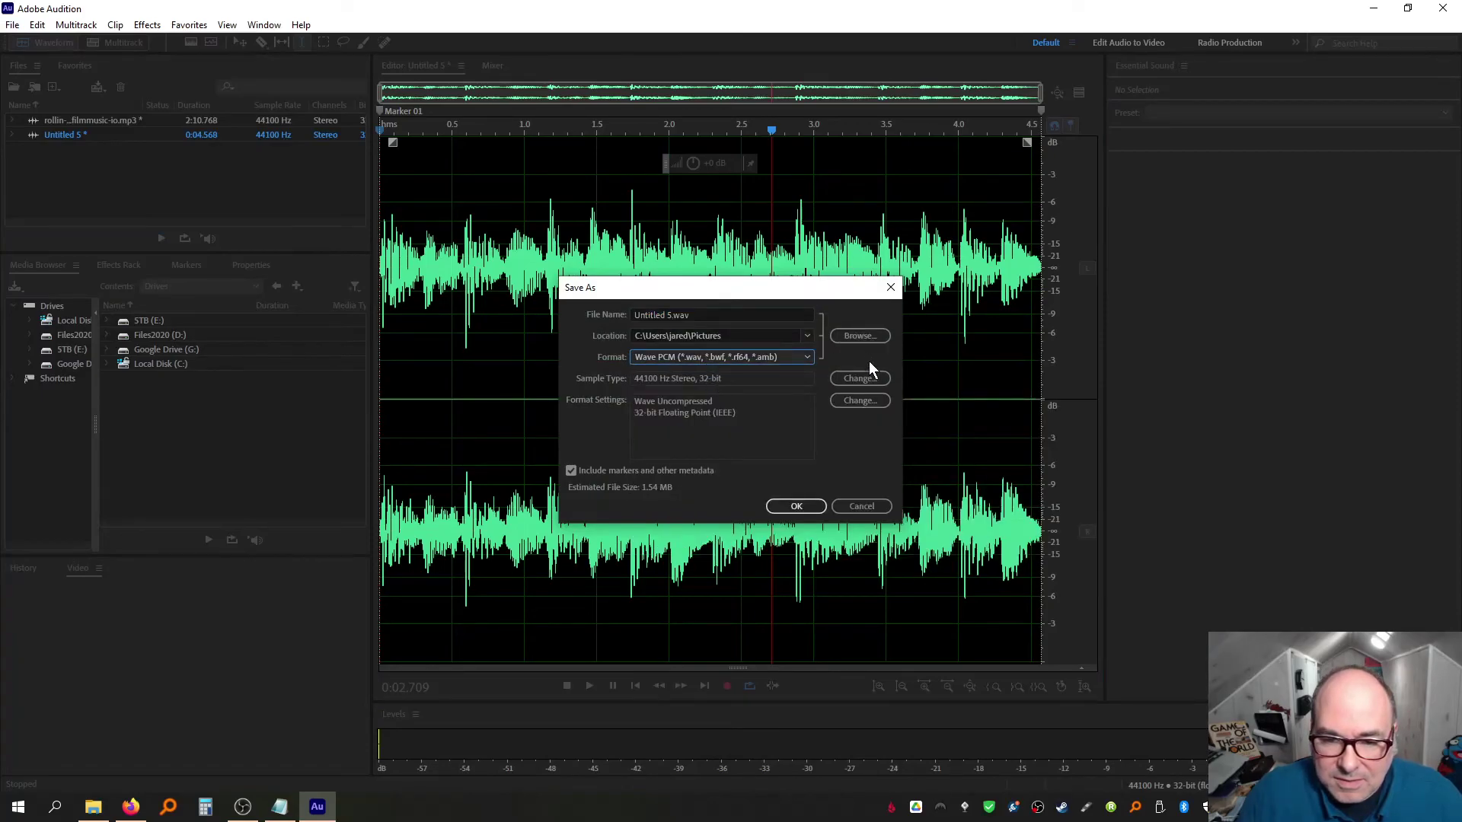
left_click(858, 378)
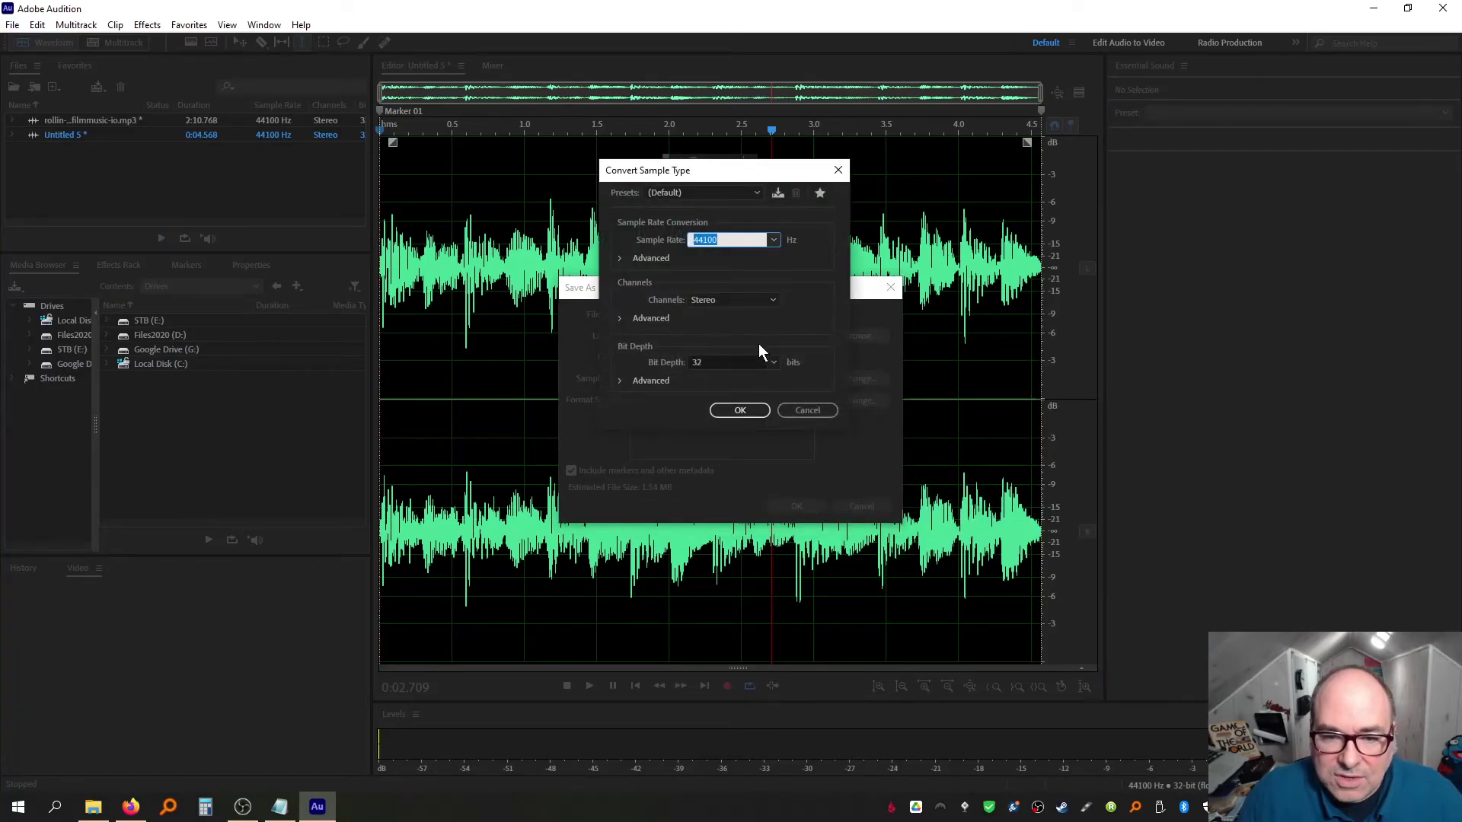
left_click(767, 363)
left_click(773, 368)
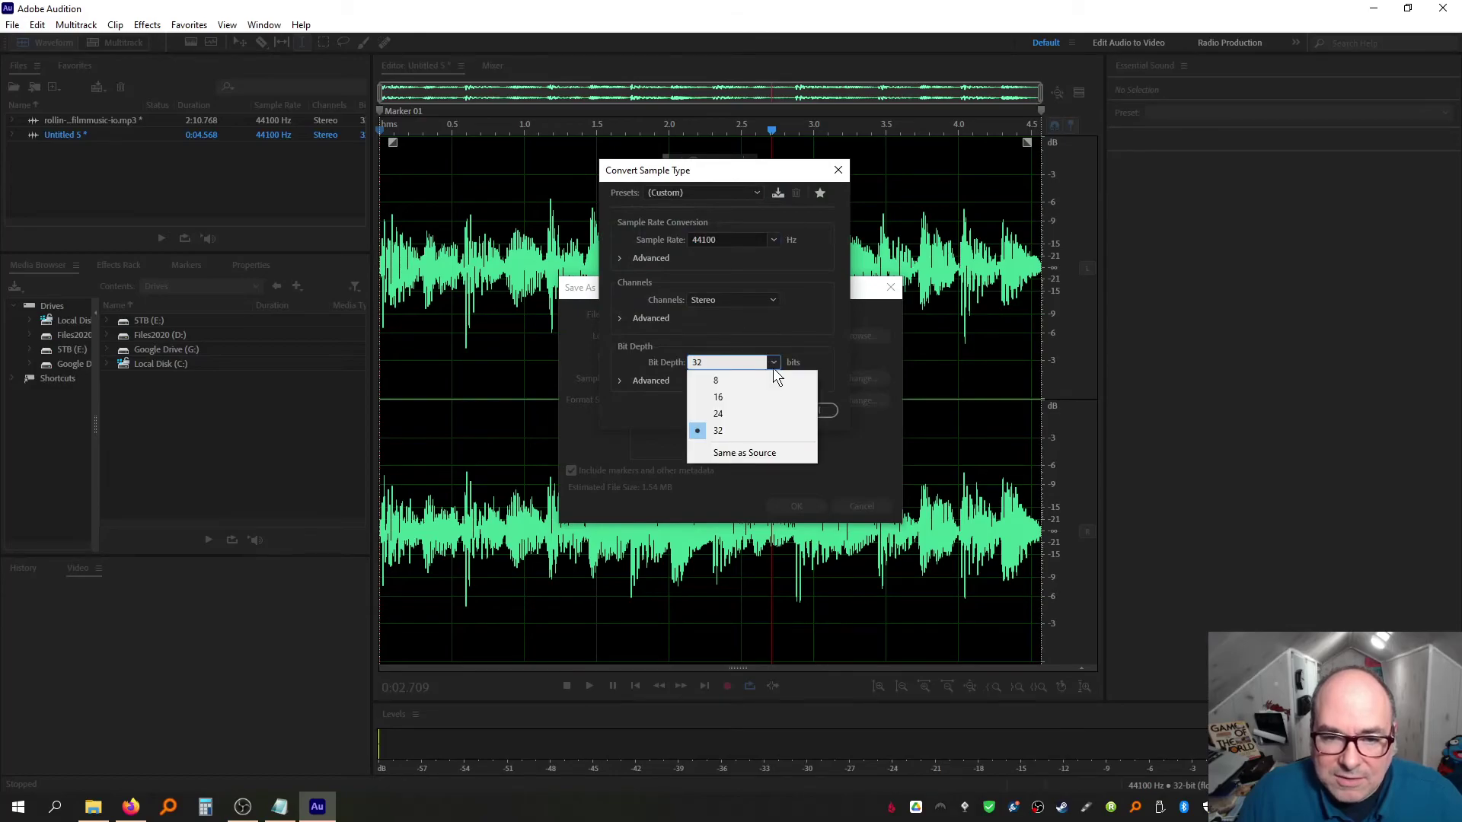
left_click(745, 396)
left_click(742, 411)
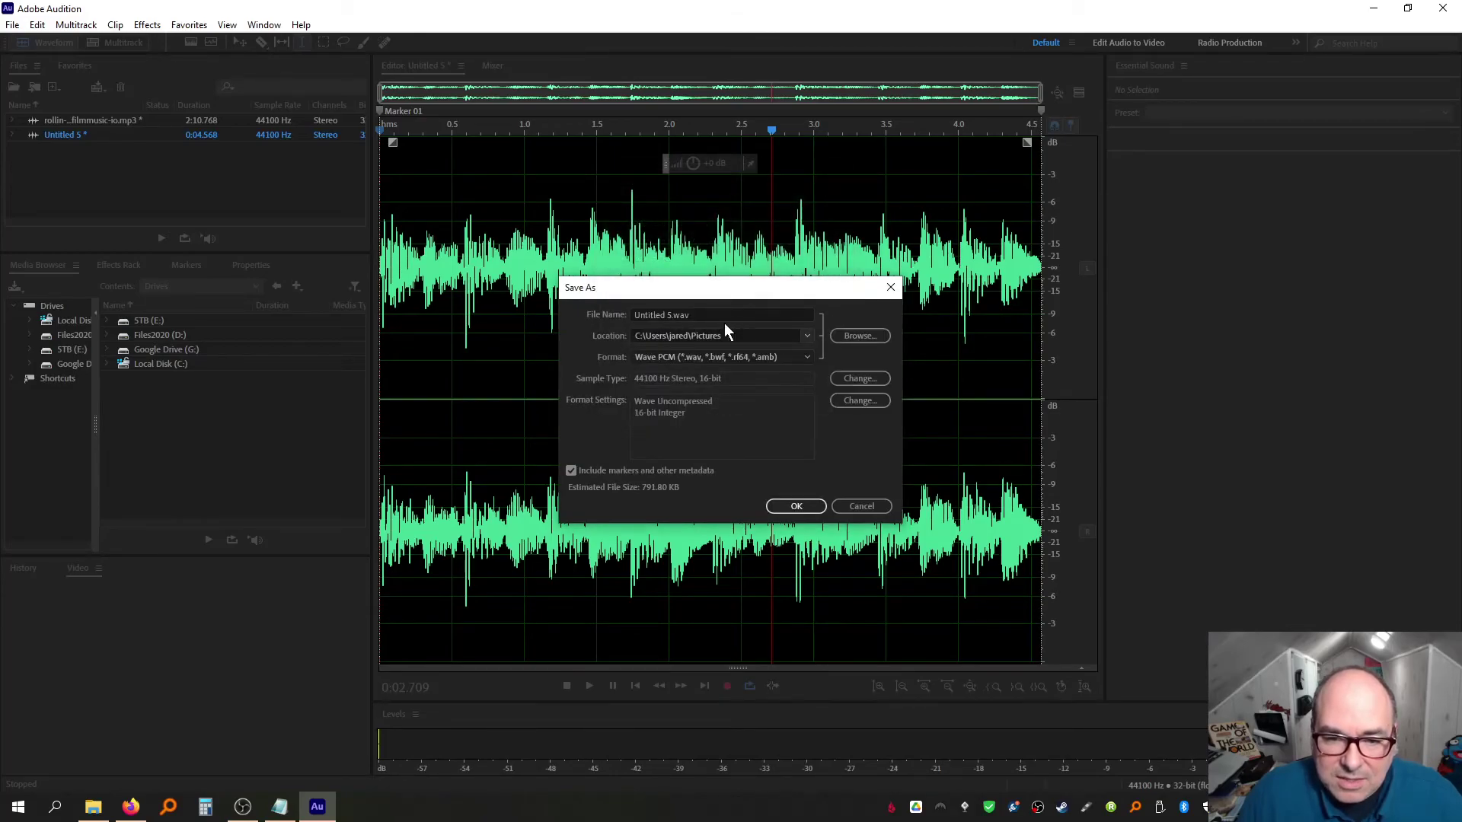
type("rollin5-loop")
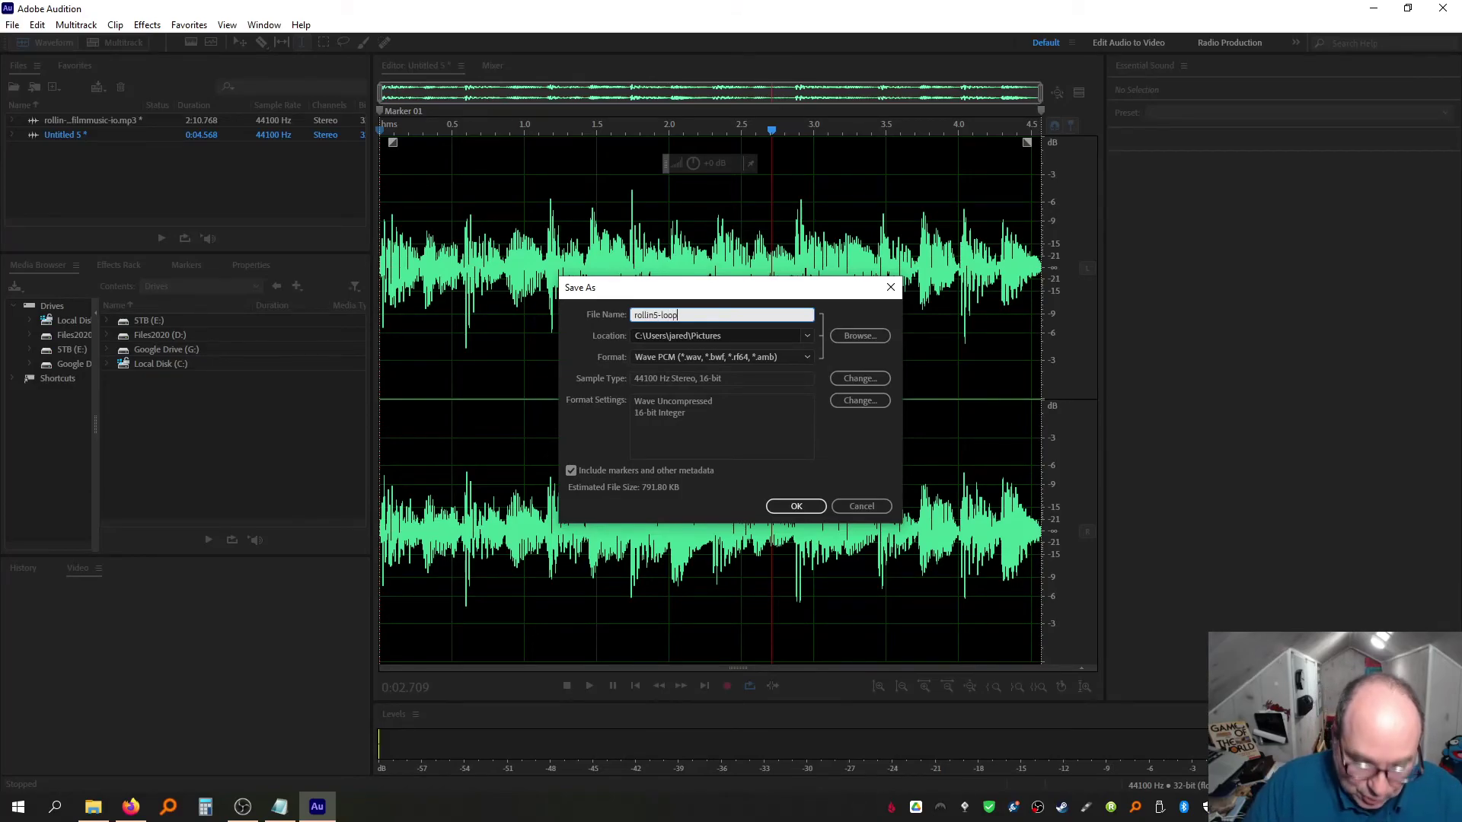
type("3")
key("Return")
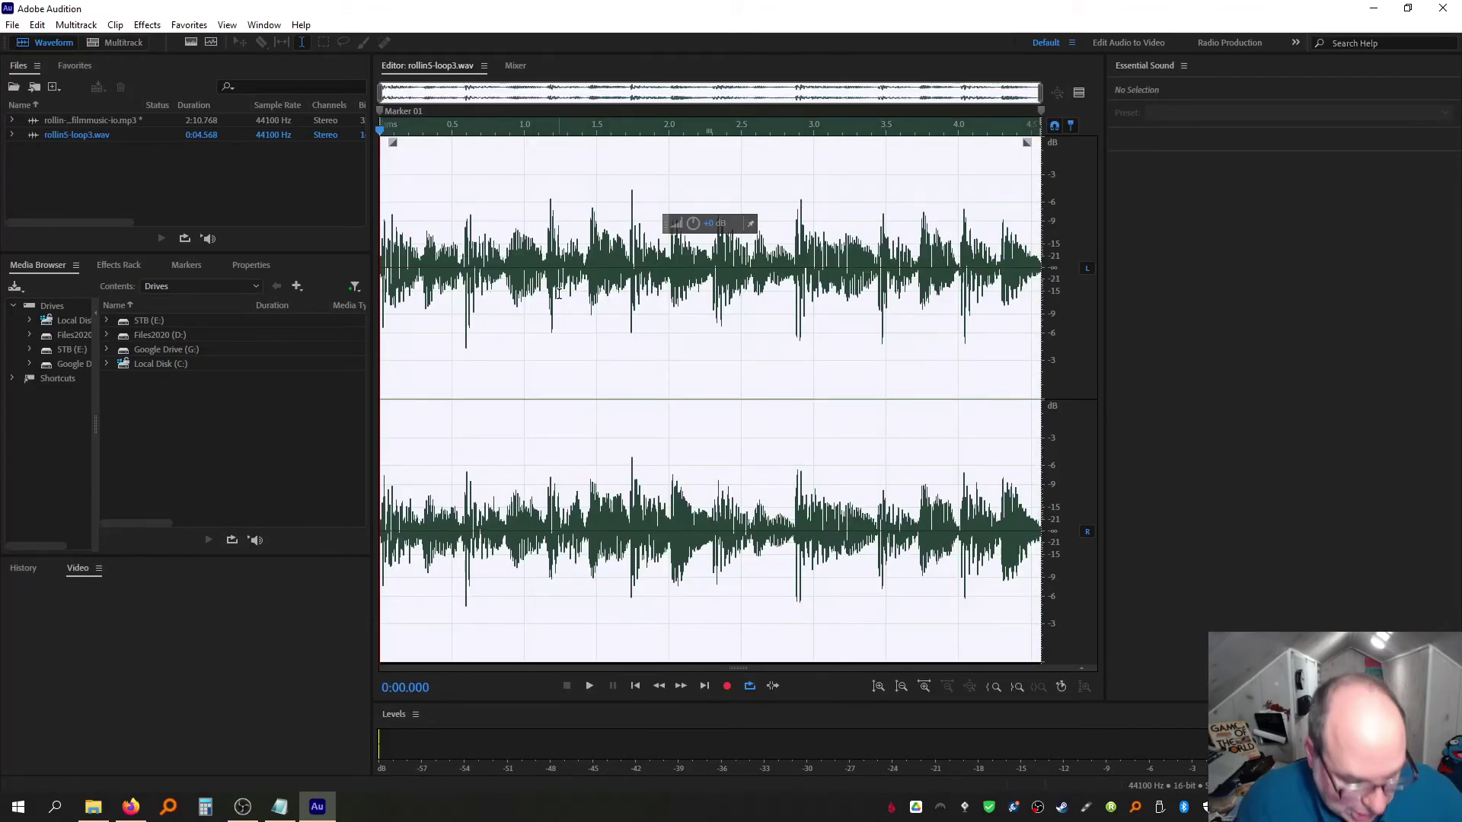
Close the rollin5-loop3 clip and listen to the rollin-at-5 track from about 0:37.6, showing the full track
key("ctrl+w")
left_click(662, 387)
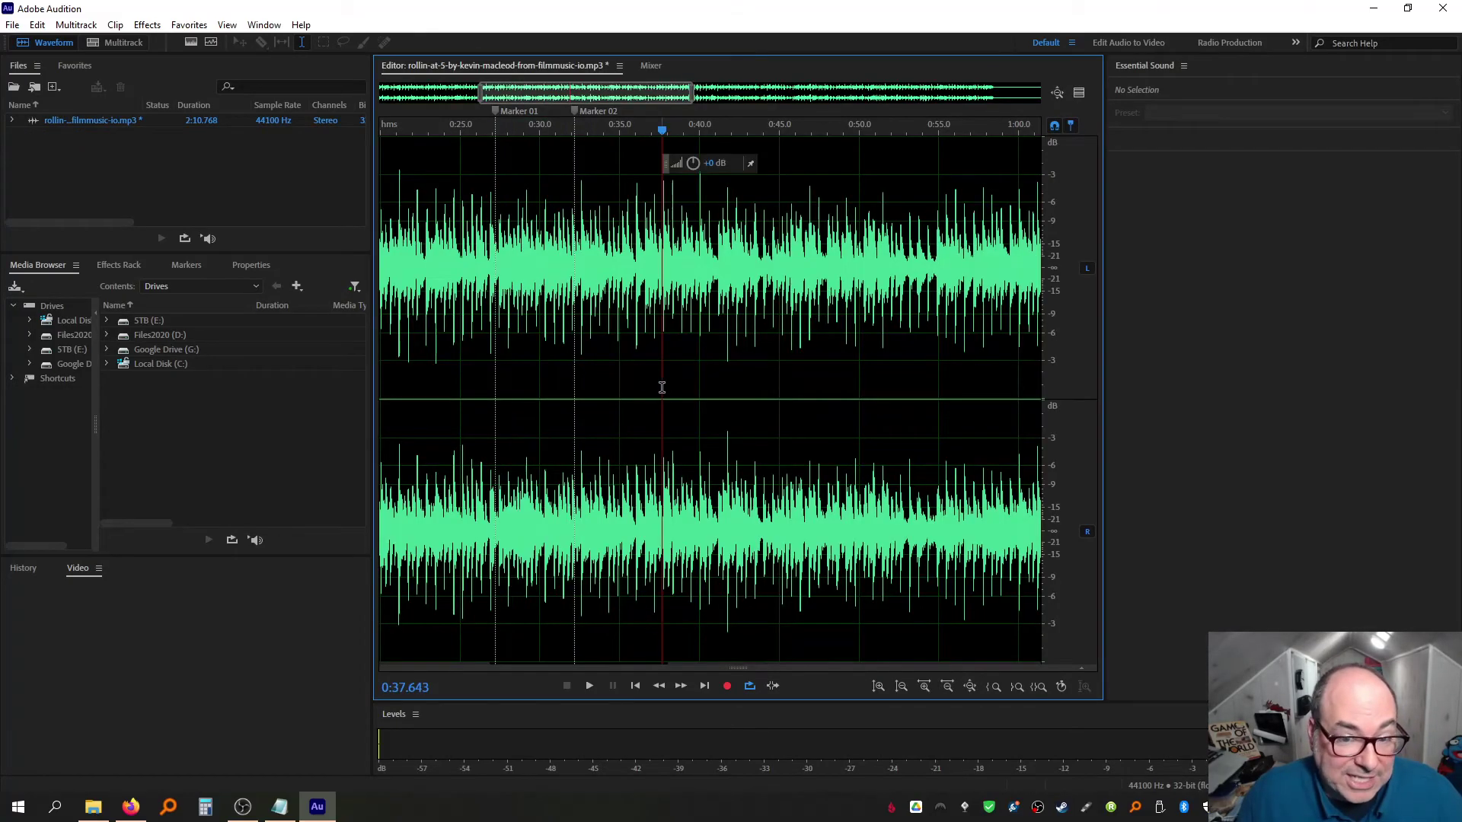
key("space")
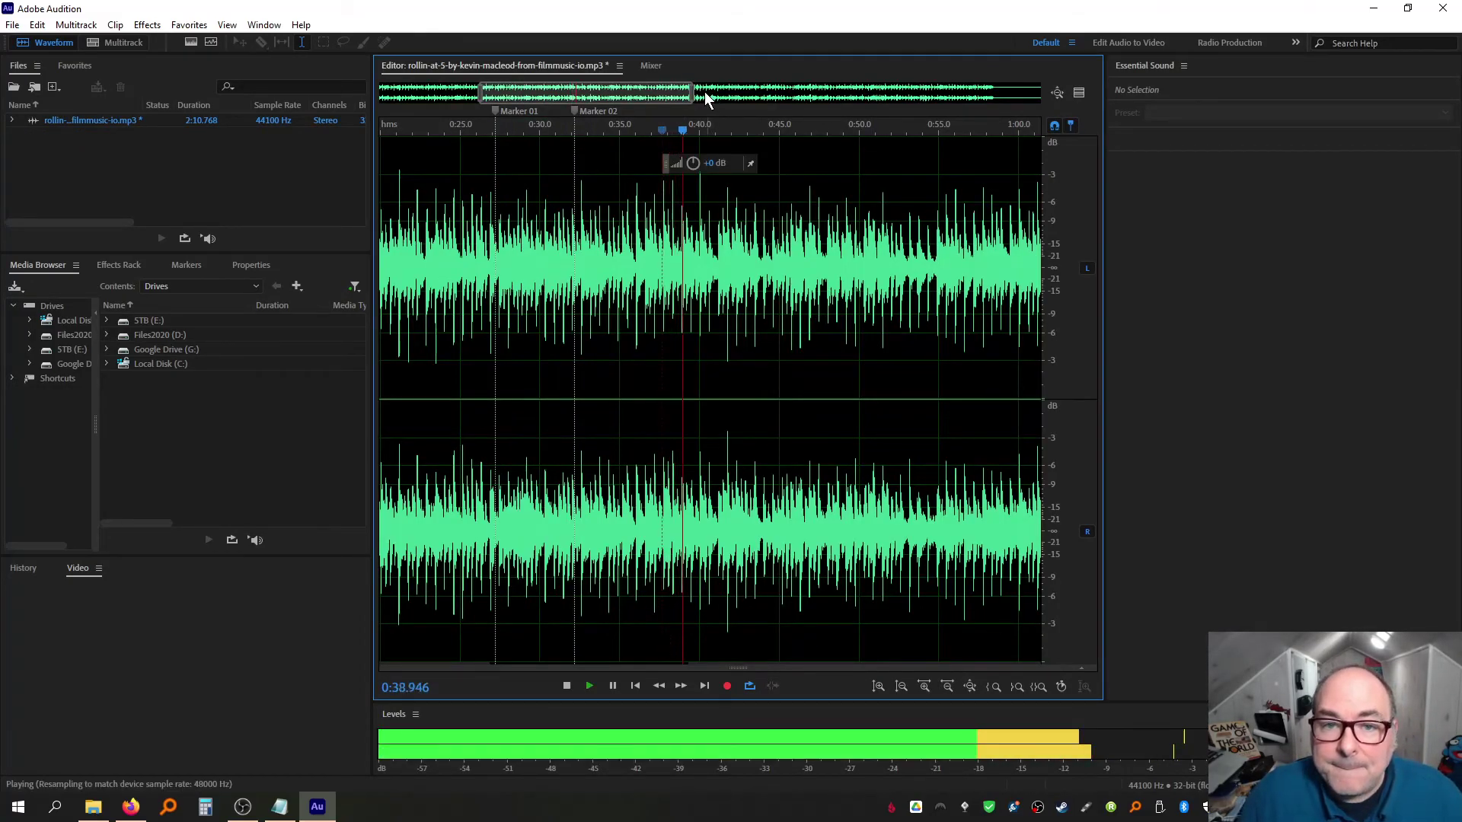
left_click_drag(690, 99, 1040, 98)
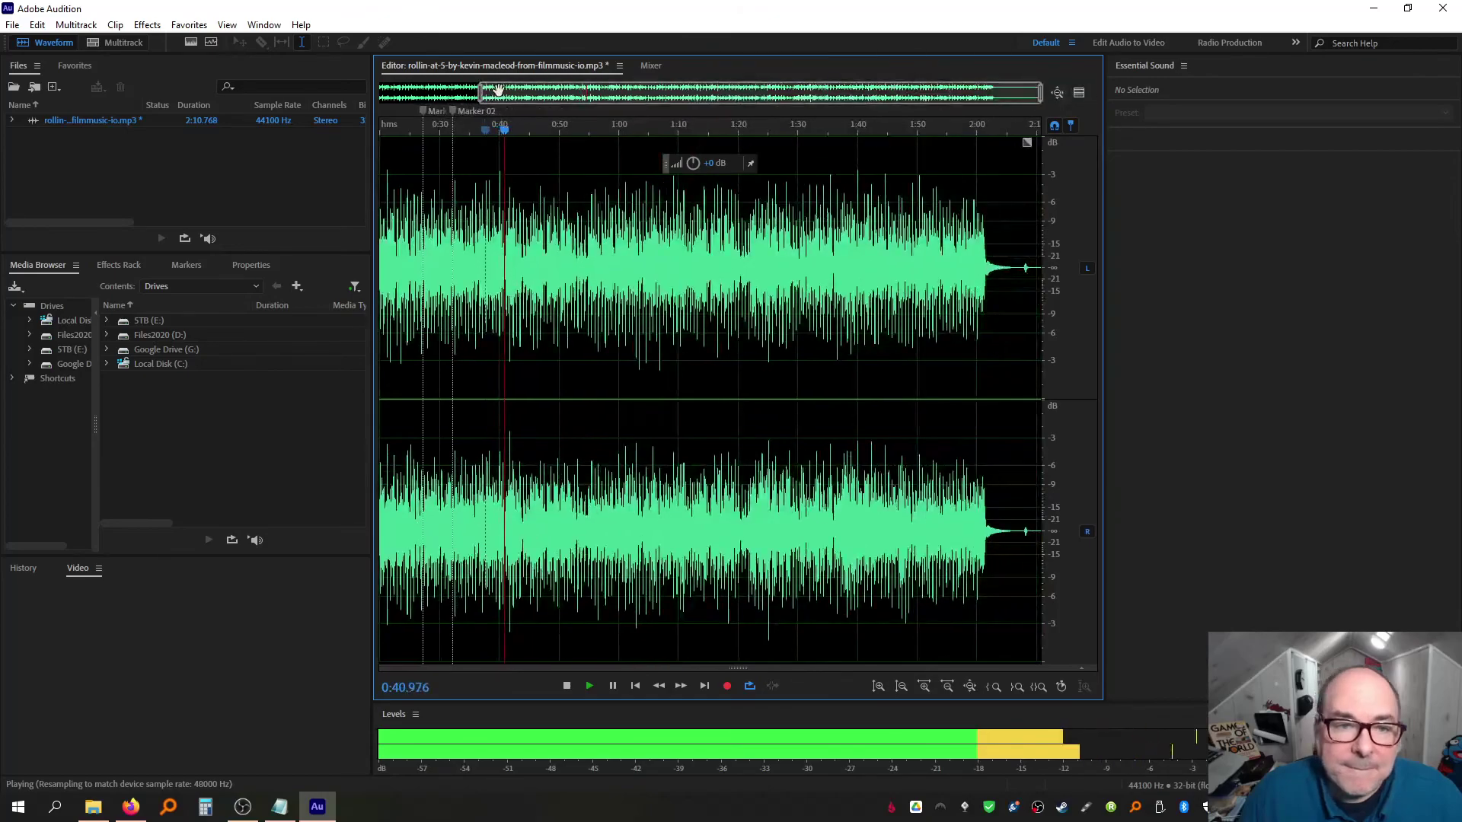
left_click_drag(478, 98, 352, 98)
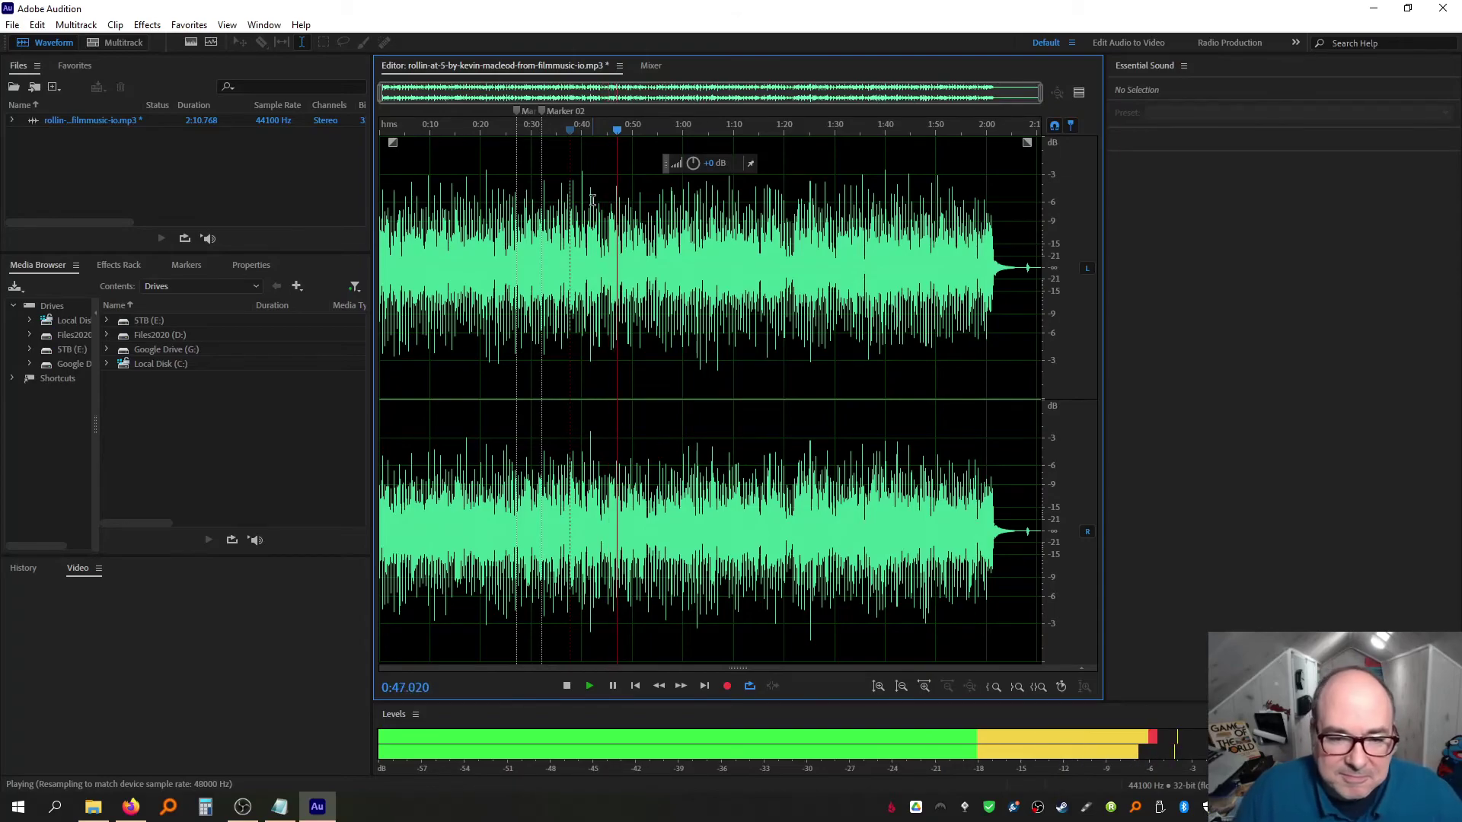
left_click(696, 410)
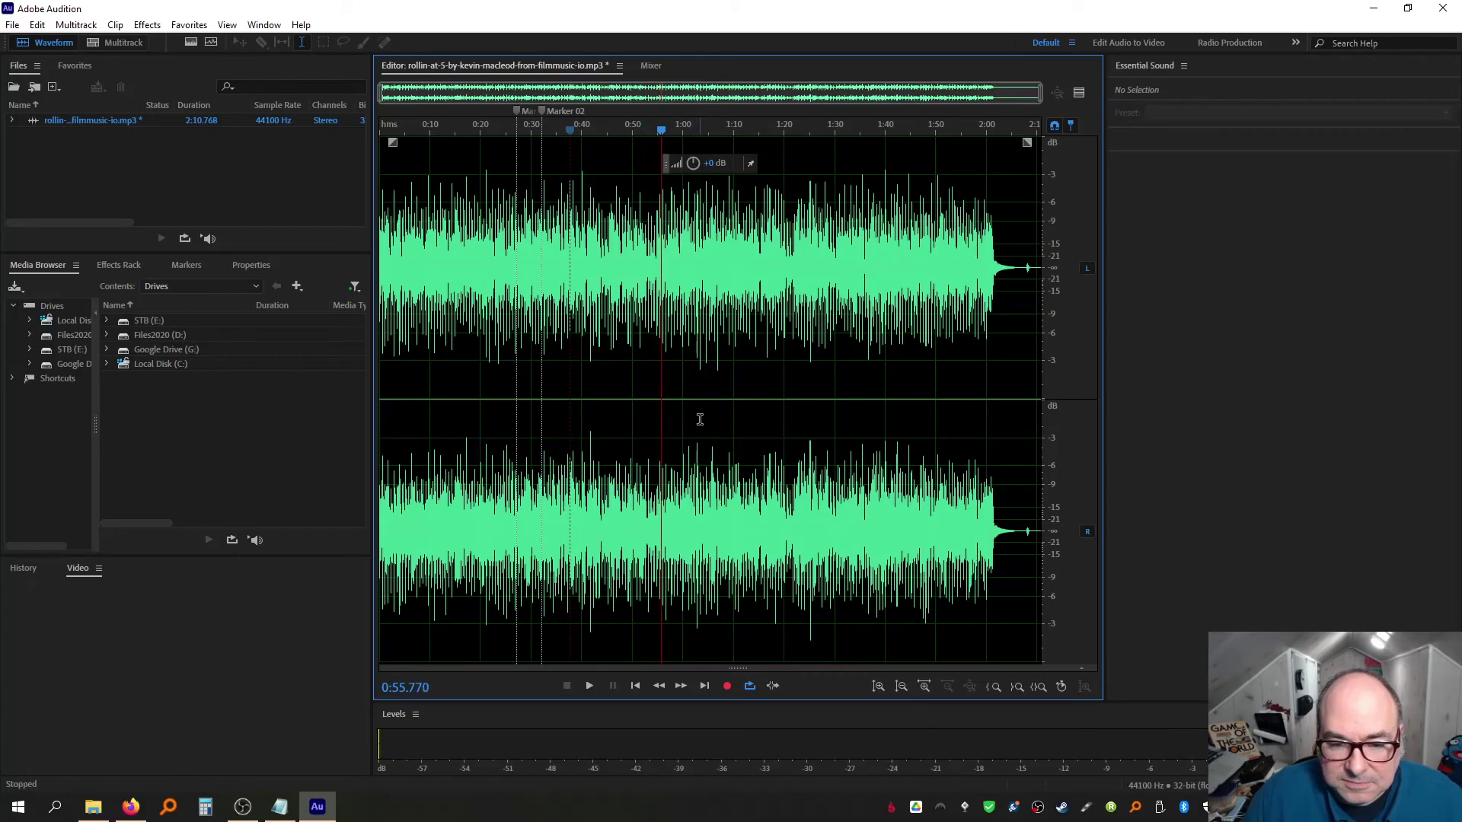
Listen to the later parts of the rollin-at-5 track from about 1:18, 1:30 and 1:40
left_click(773, 416)
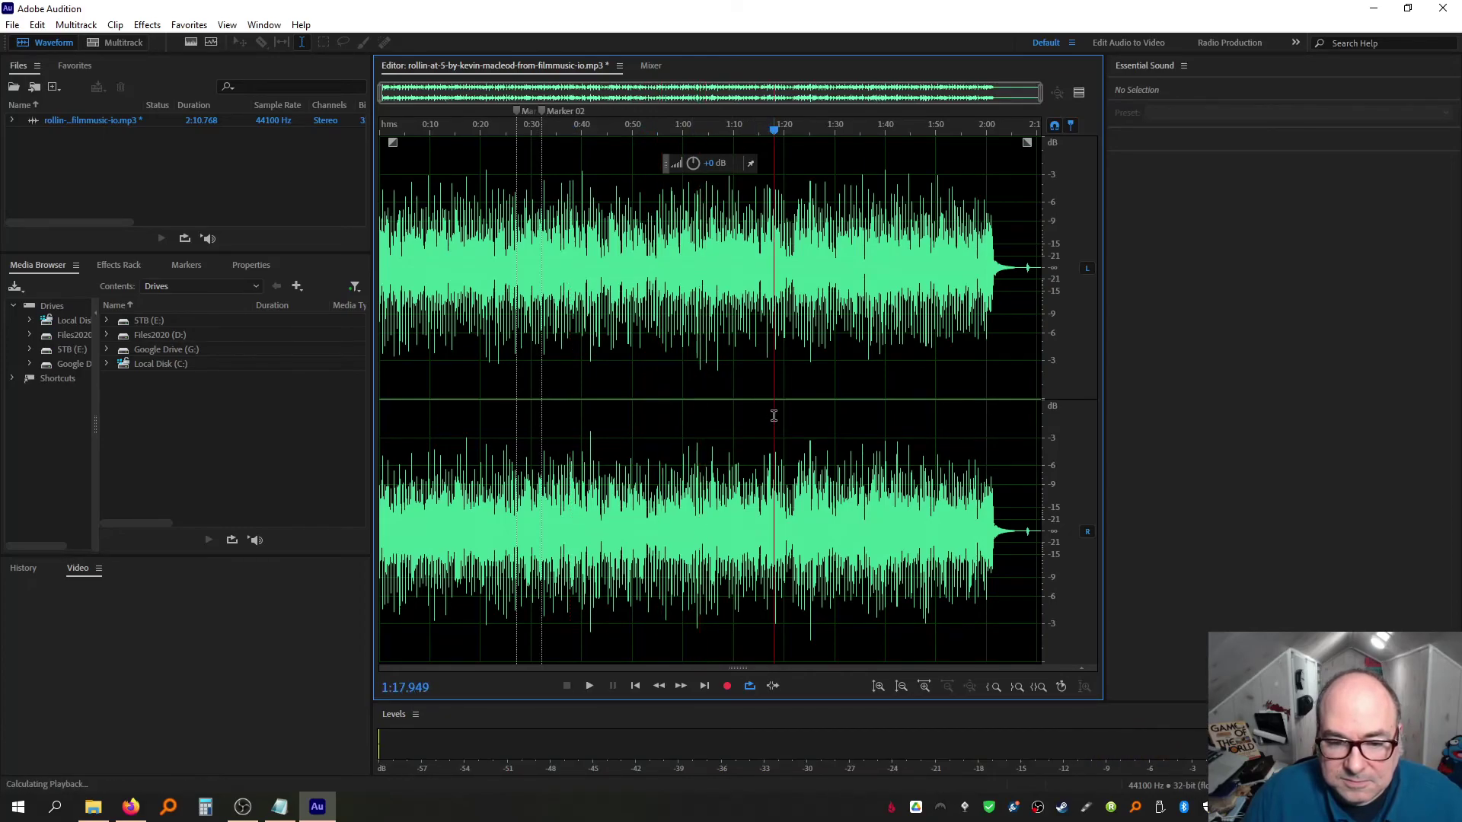
key("space")
left_click(832, 423)
key("space")
left_click(886, 425)
key("space")
key("space")
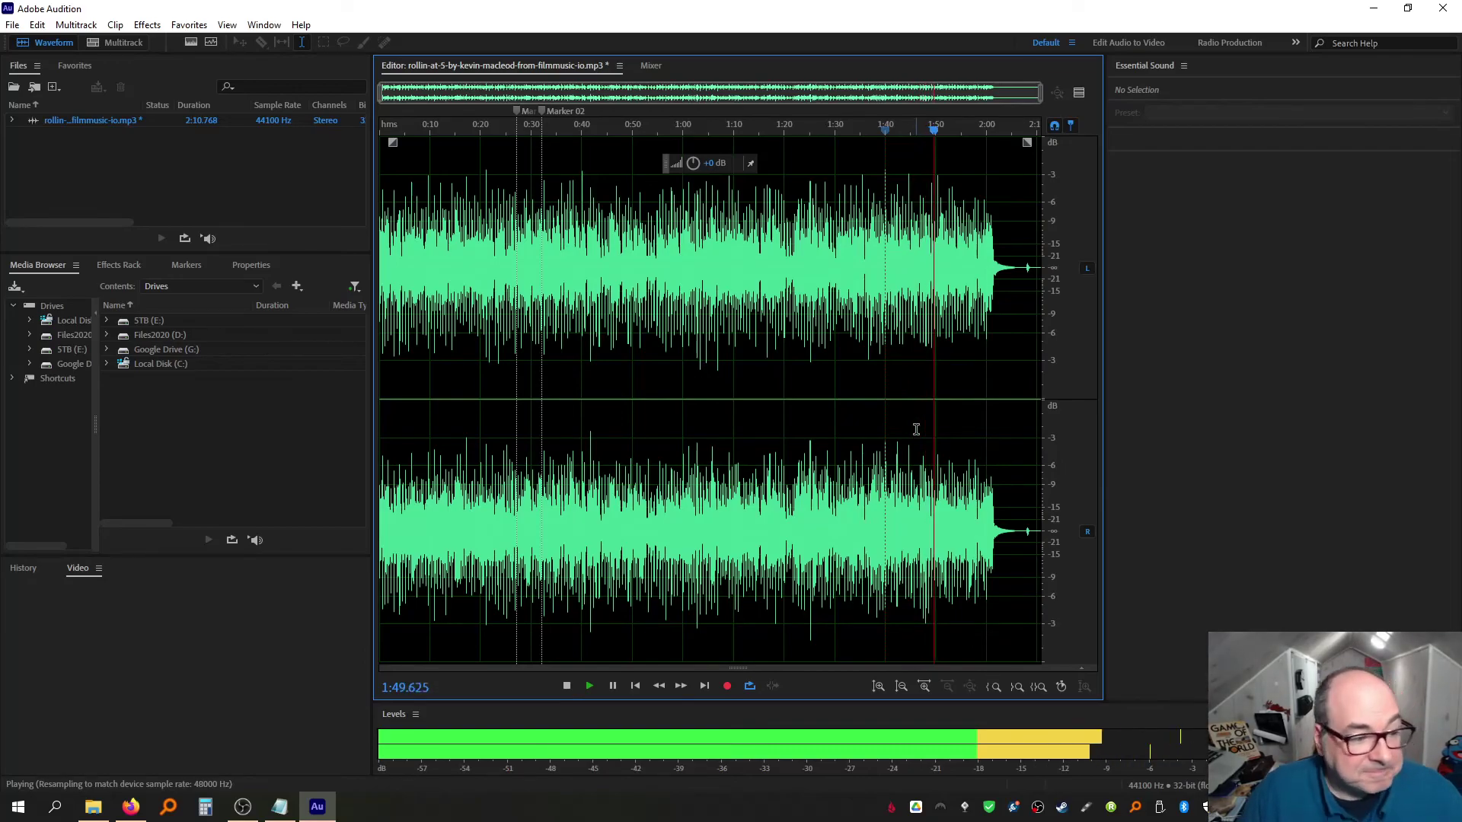
key("space")
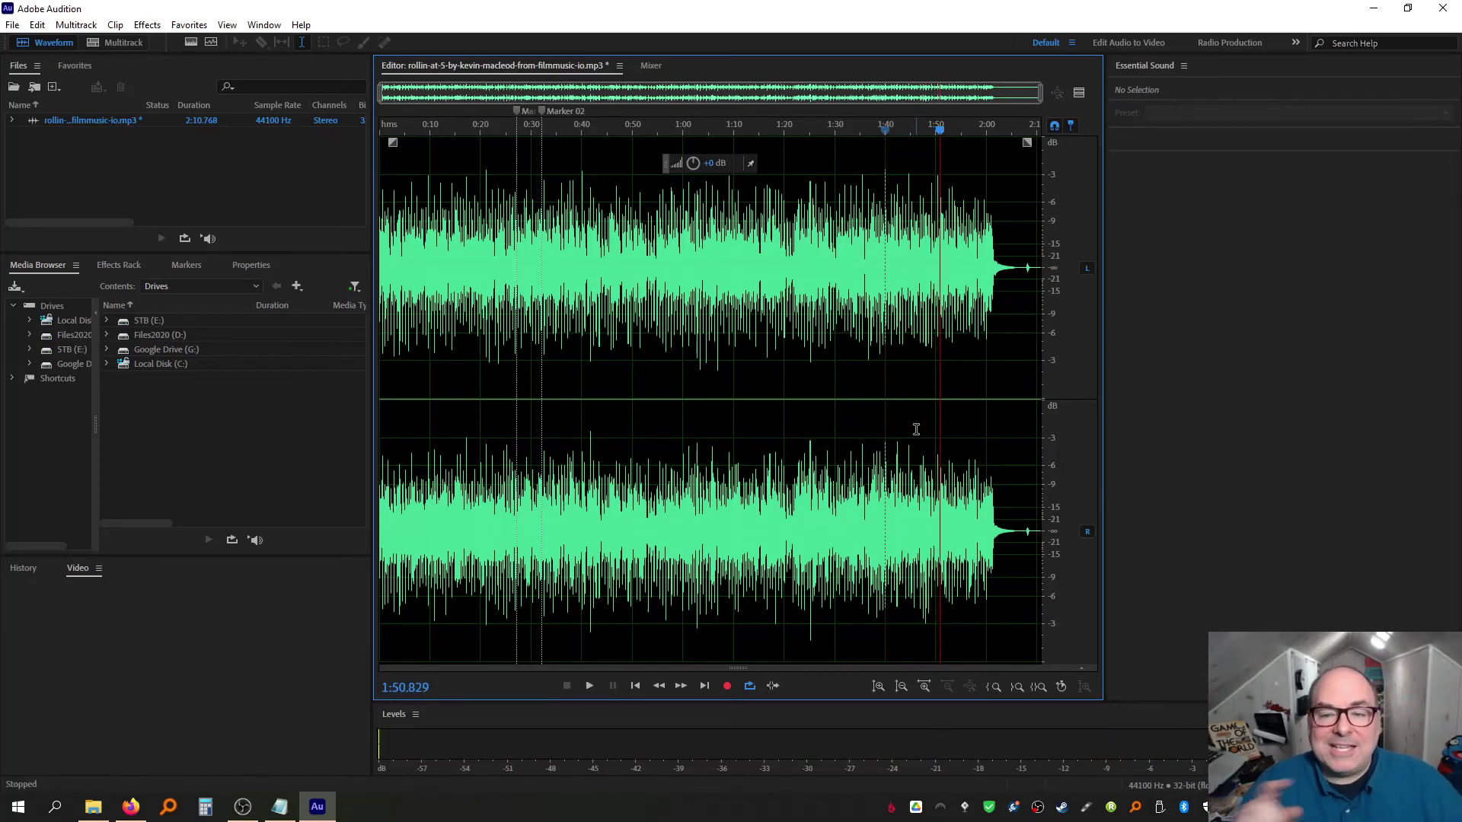